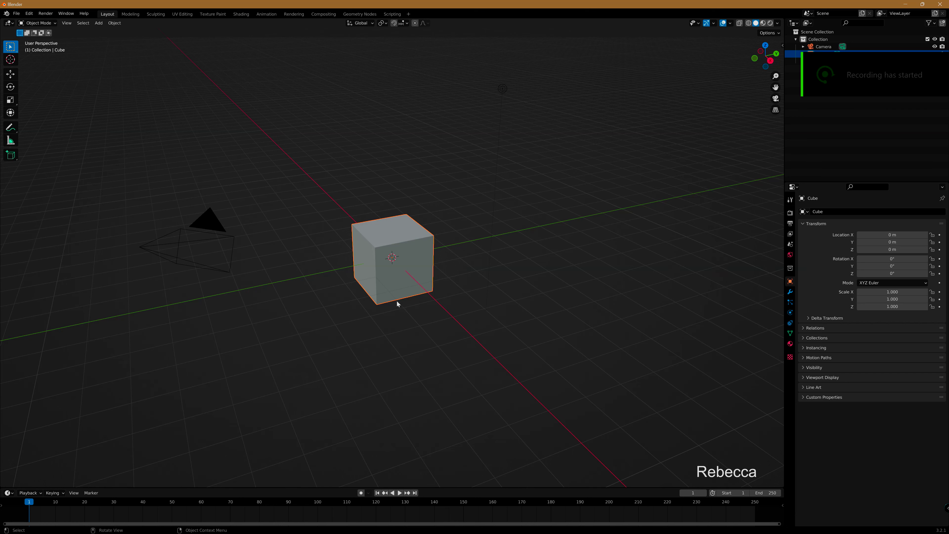
Flatten the default cube into a thin plate and stretch it along X.
key(s)
key(z)
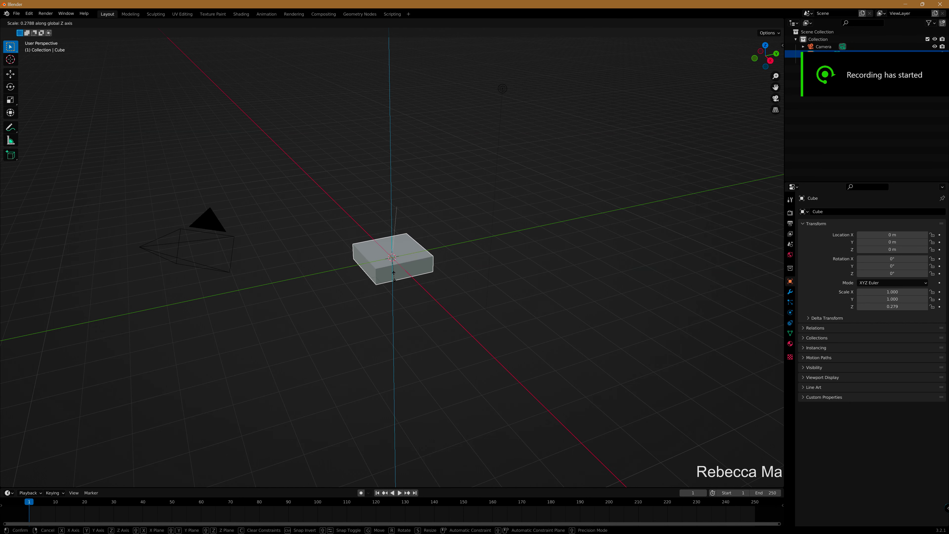
click(394, 265)
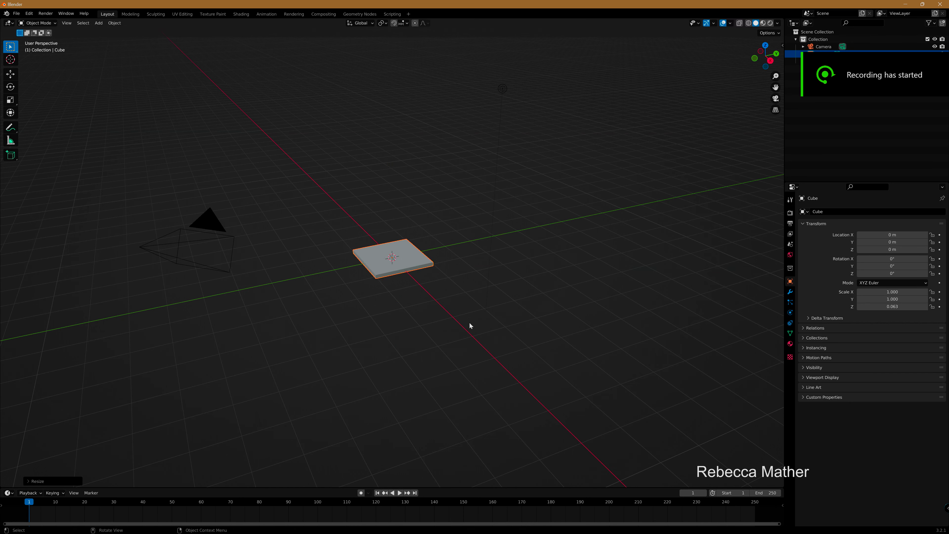
key(s)
key(x)
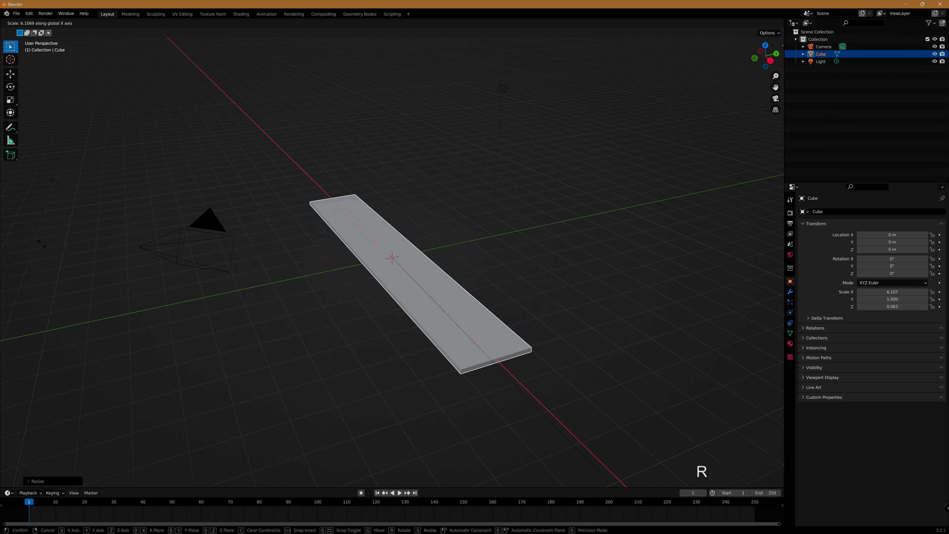
click(42, 242)
Size the plate to Scale X 8.819 and Scale Y 9.359, then deselect it.
key(s)
key(x)
click(297, 247)
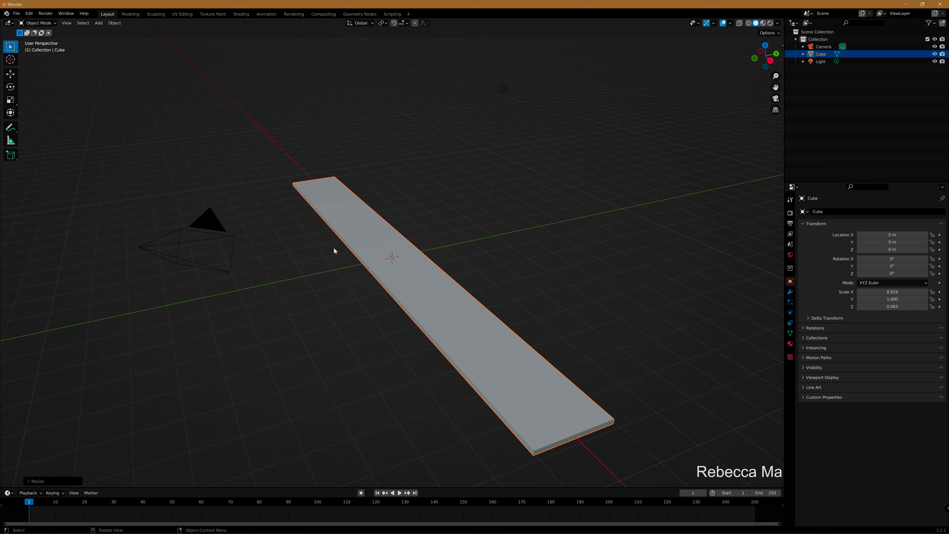
key(s)
key(y)
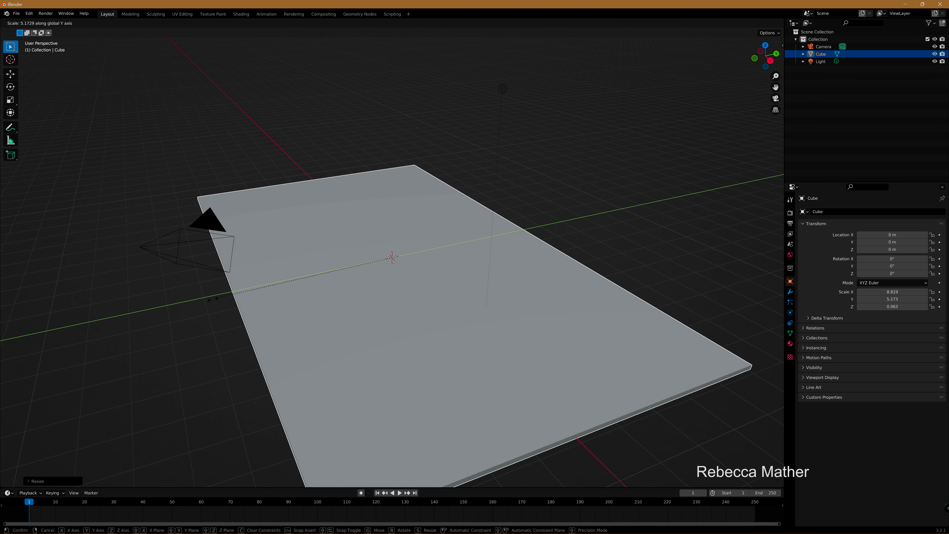
click(79, 338)
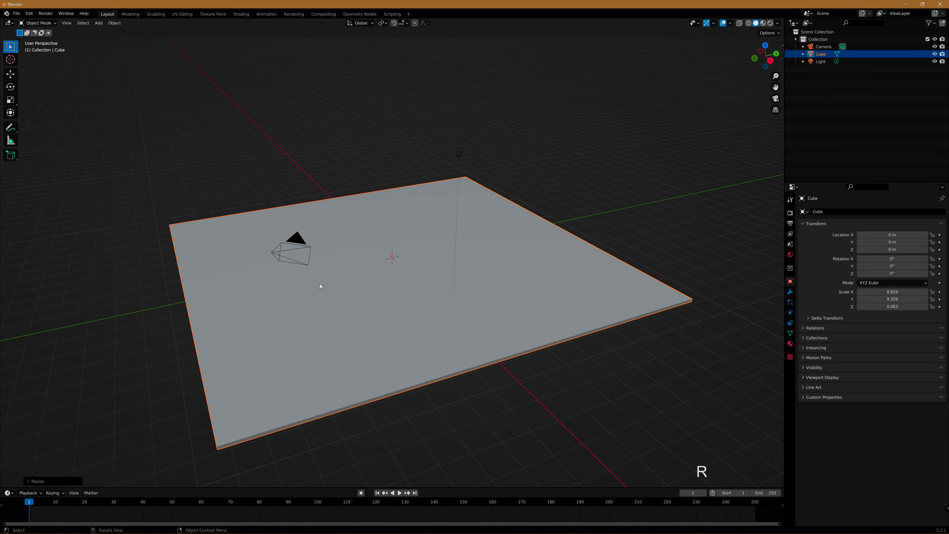
click(678, 233)
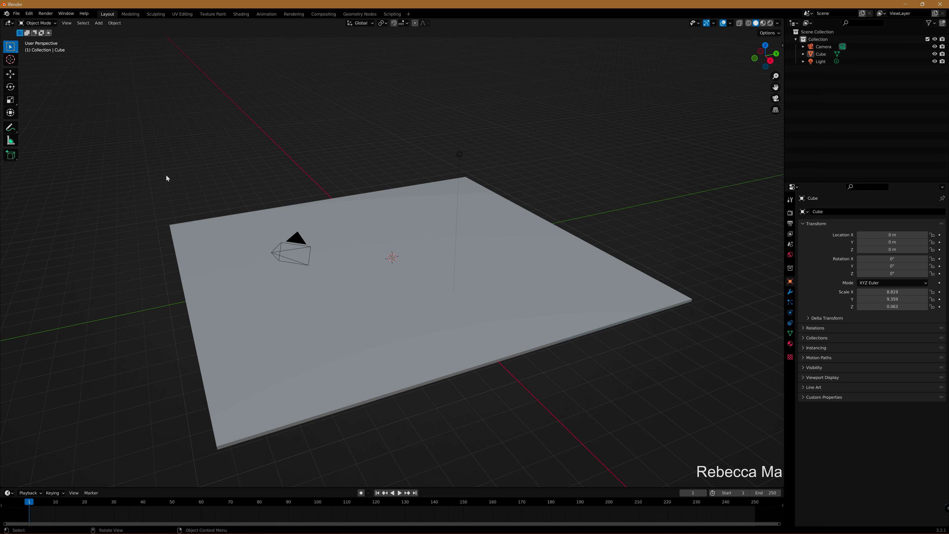
mouse_move(554, 238)
middle_down()
mouse_move(531, 229)
mouse_move(528, 240)
middle_up()
scroll(424, 271, up, 2)
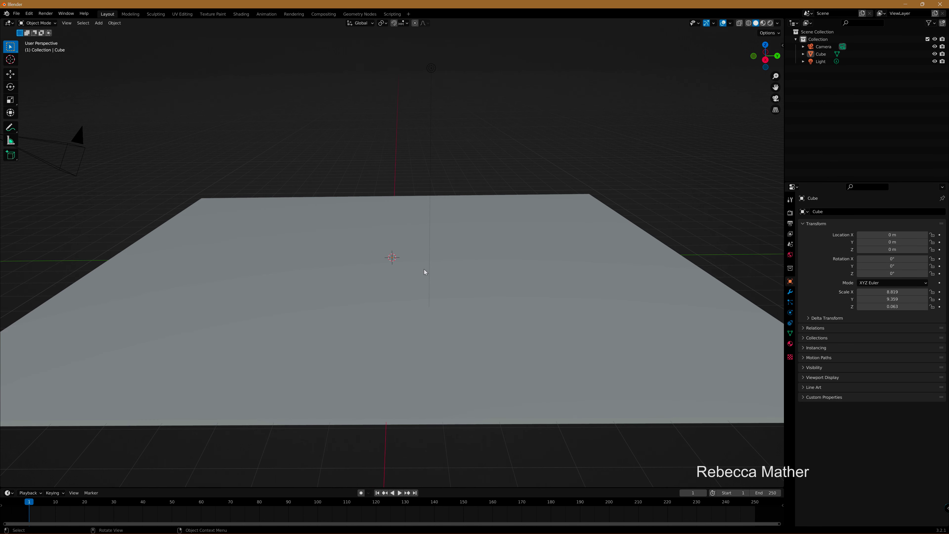
Add a new cube and scale it into a long 7.869 × 1.622 × 1.622 bar.
click(98, 23)
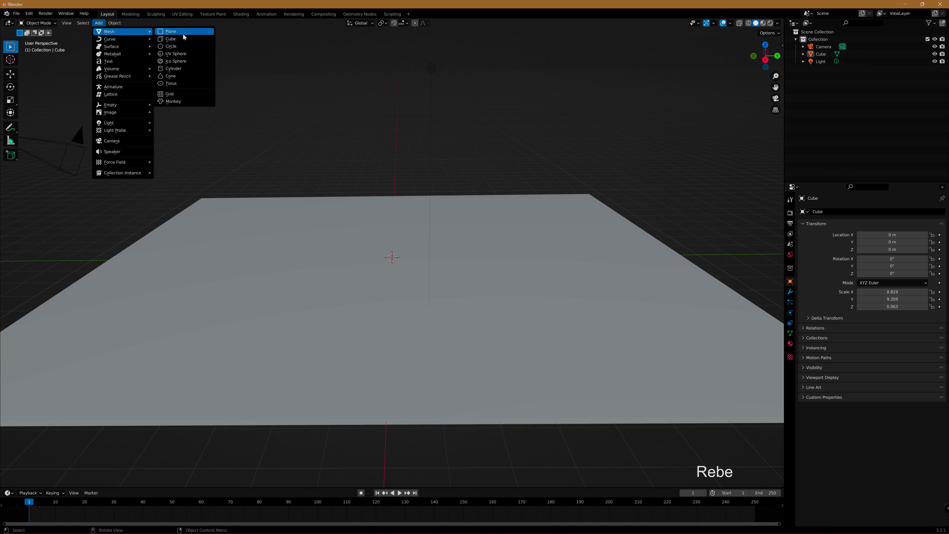
click(184, 38)
key(s)
key(z)
key(x)
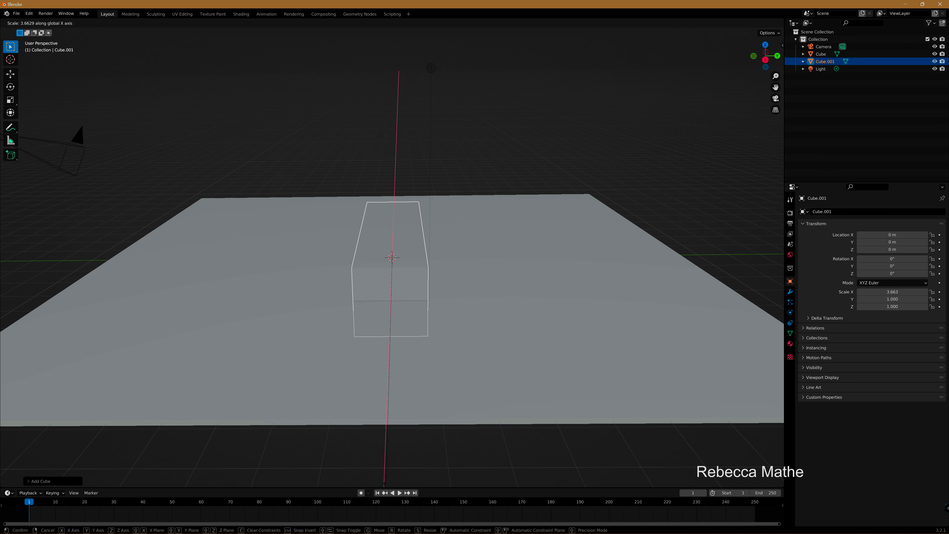
click(433, 242)
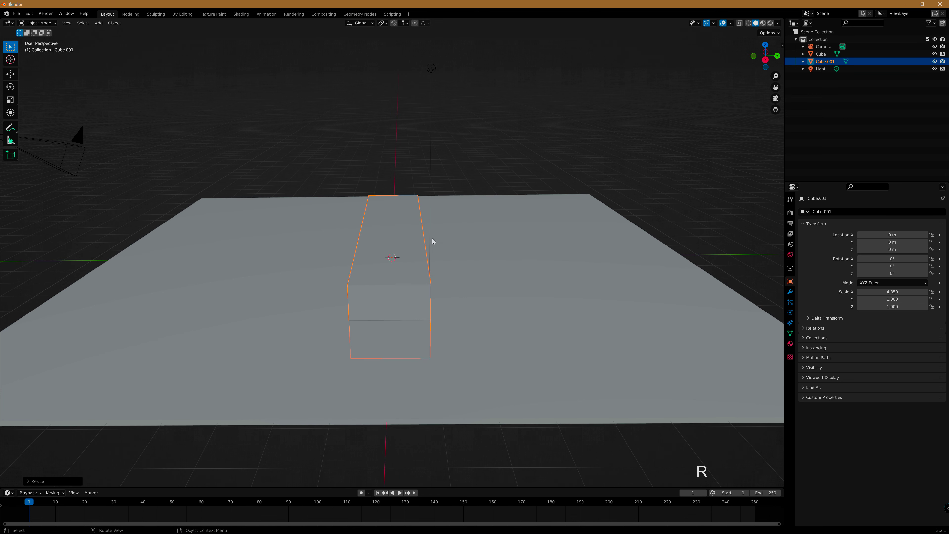
key(s)
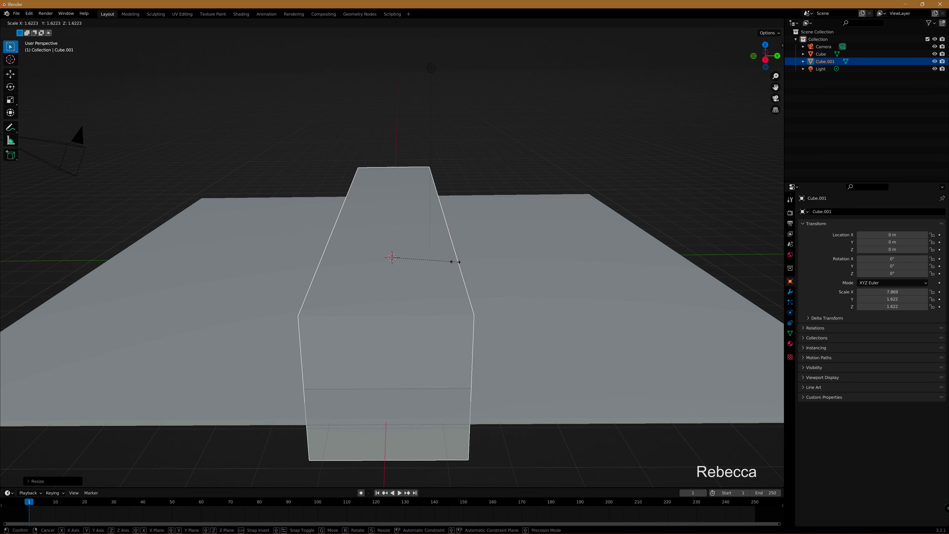
click(455, 261)
Place the bar along one edge of the slab, then duplicate it along Y.
key(g)
key(y)
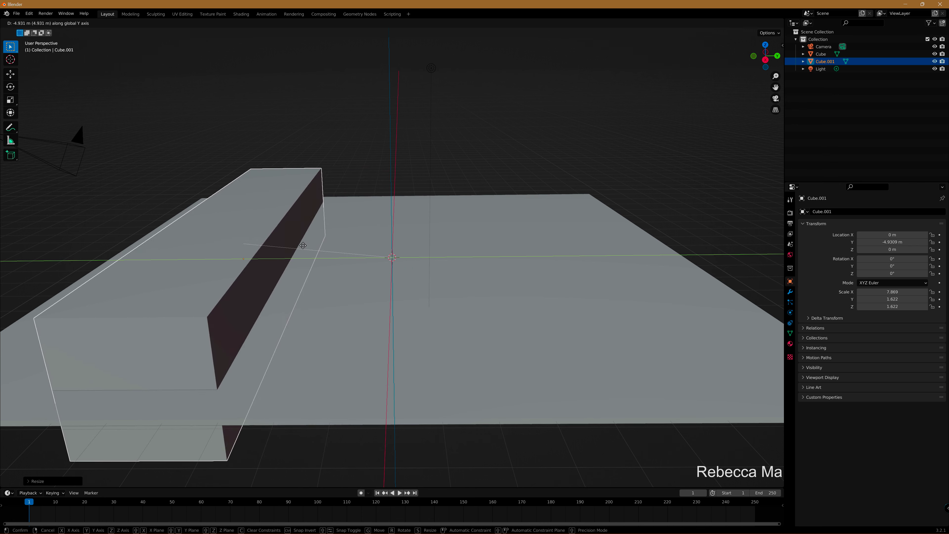
click(299, 245)
mouse_move(383, 279)
middle_down()
mouse_move(417, 295)
mouse_move(338, 297)
mouse_move(503, 216)
middle_up()
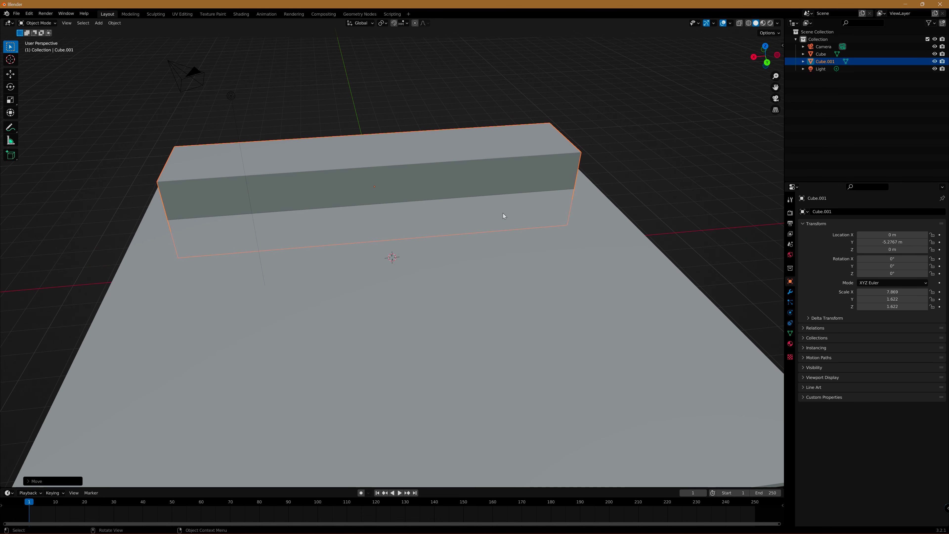
key(g)
key(x)
click(381, 207)
mouse_move(381, 208)
middle_down()
mouse_move(376, 260)
mouse_move(397, 246)
middle_up()
scroll(396, 247, down, 2)
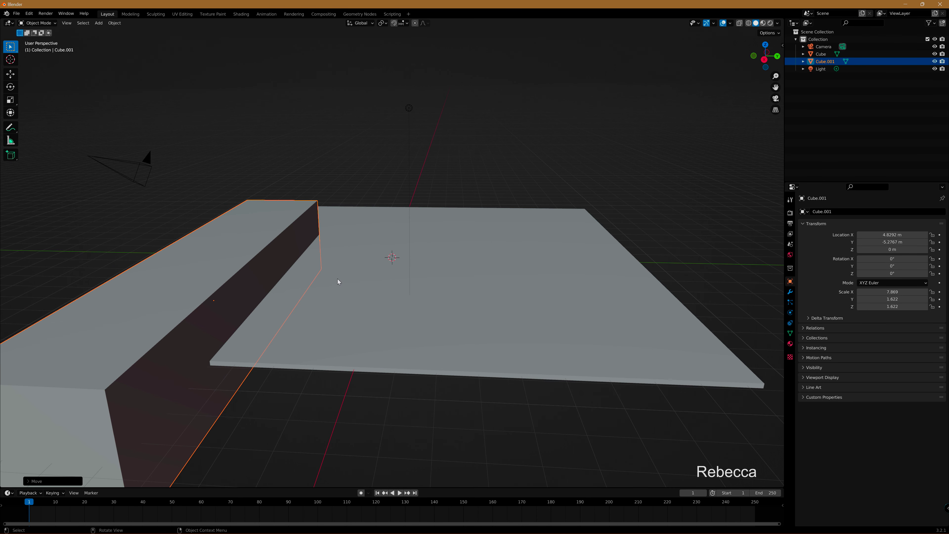
key(shift+d)
key(y)
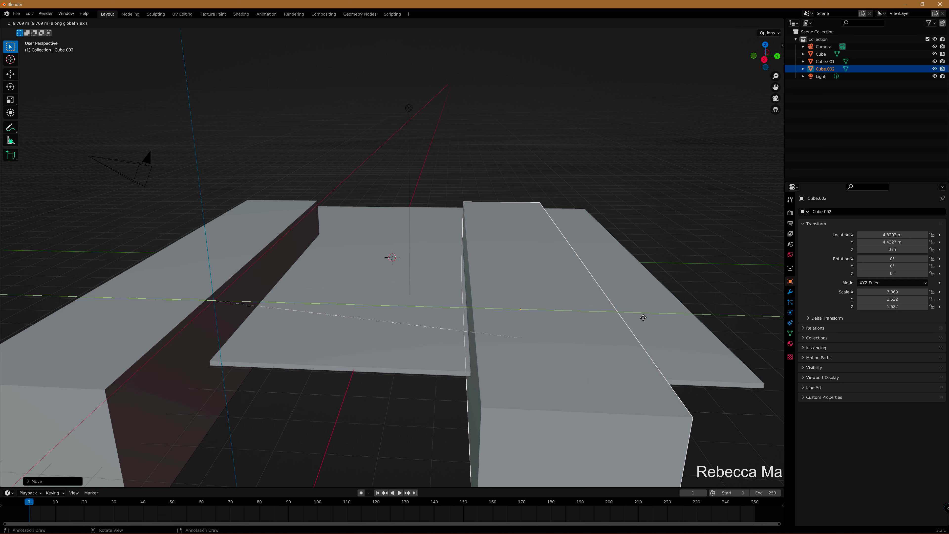
Drop the duplicate bar along the opposite slab edge and select both bars.
click(673, 318)
scroll(632, 306, up, 2)
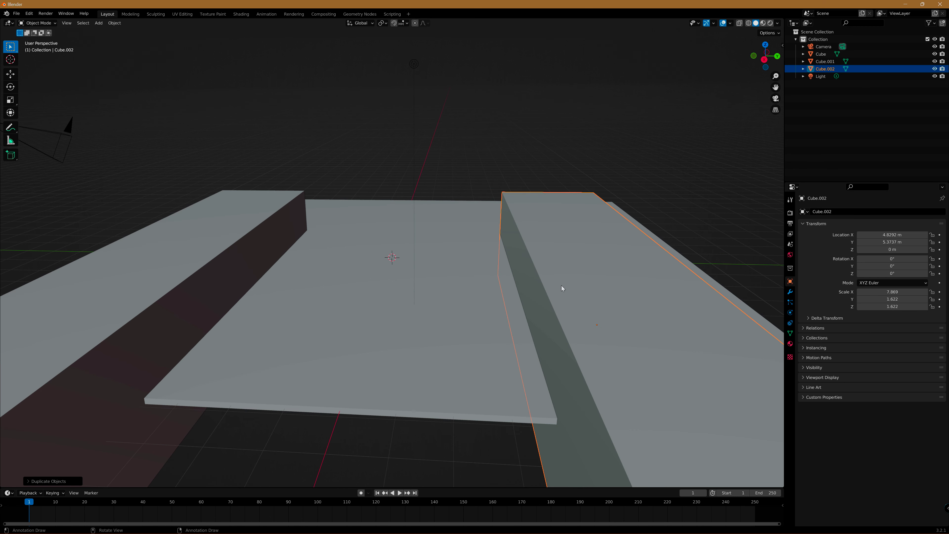
scroll(562, 288, down, 3)
click(287, 239)
mouse_move(456, 230)
middle_down()
mouse_move(388, 264)
mouse_move(446, 252)
mouse_move(413, 338)
mouse_move(367, 348)
mouse_move(370, 333)
middle_up()
click(411, 335)
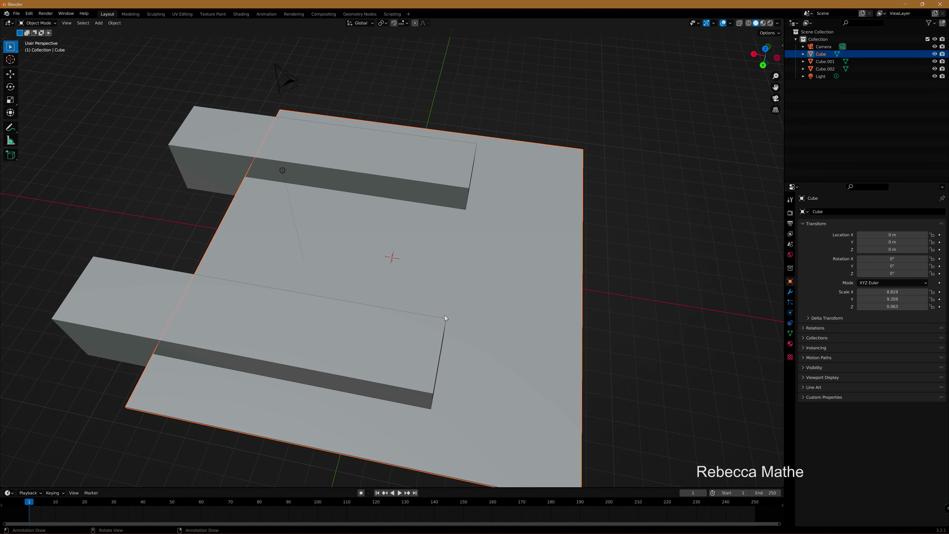
click(394, 342)
shift+click(401, 181)
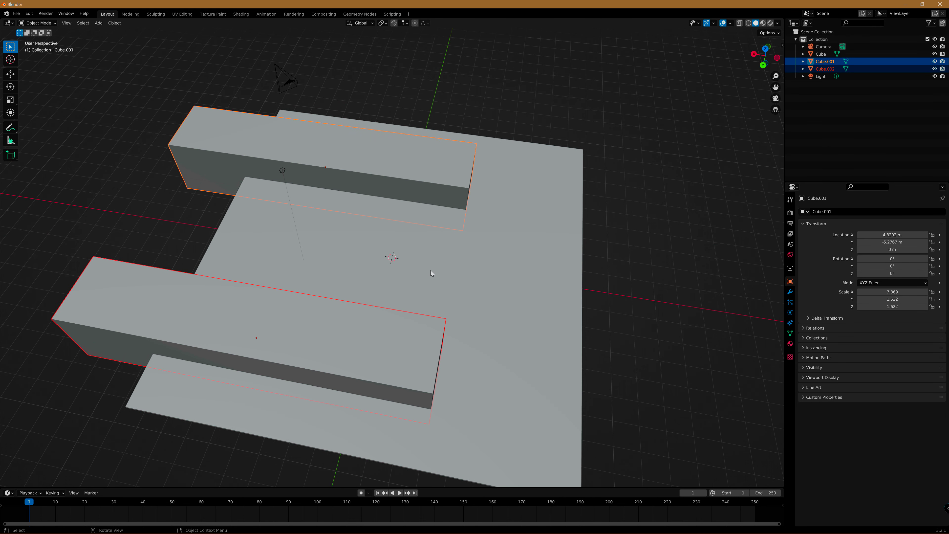
Shift both bars together along X to 3.1408 m.
key(g)
key(x)
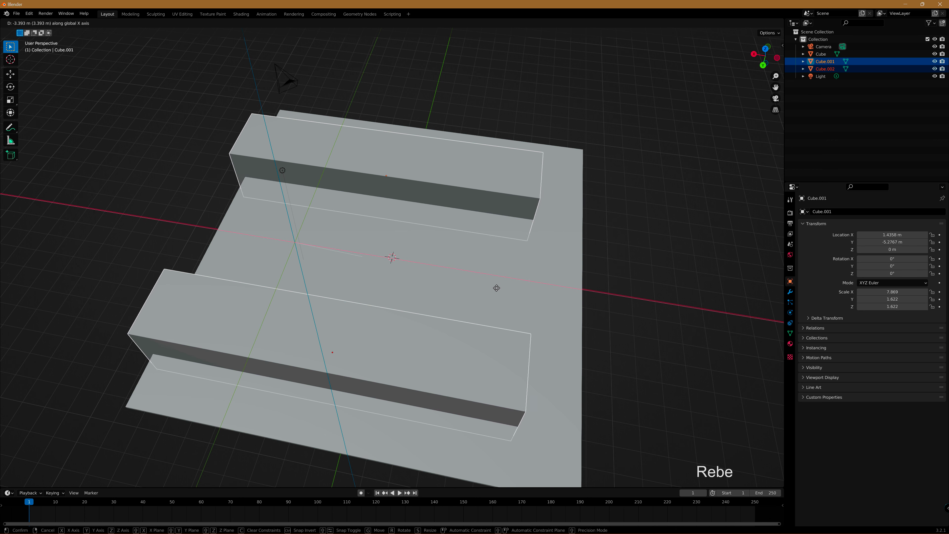
click(510, 291)
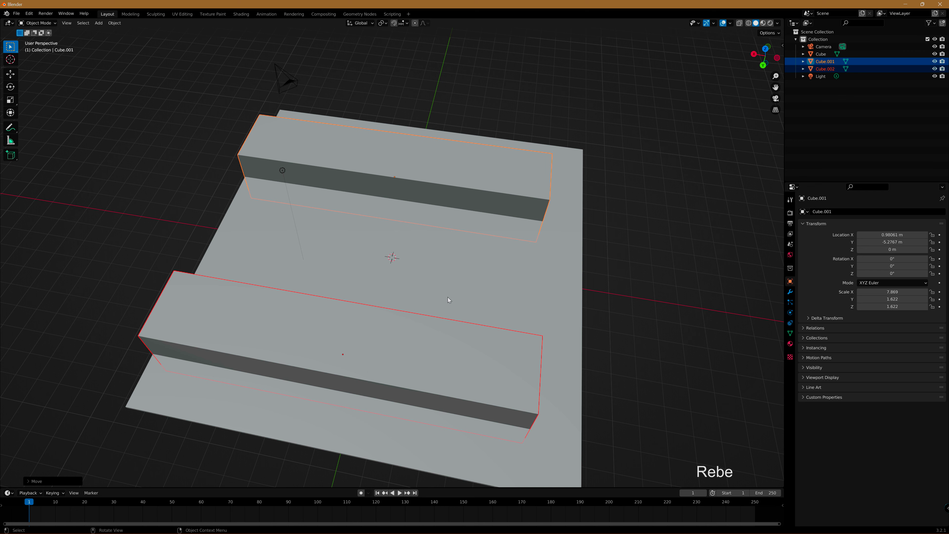
key(g)
key(x)
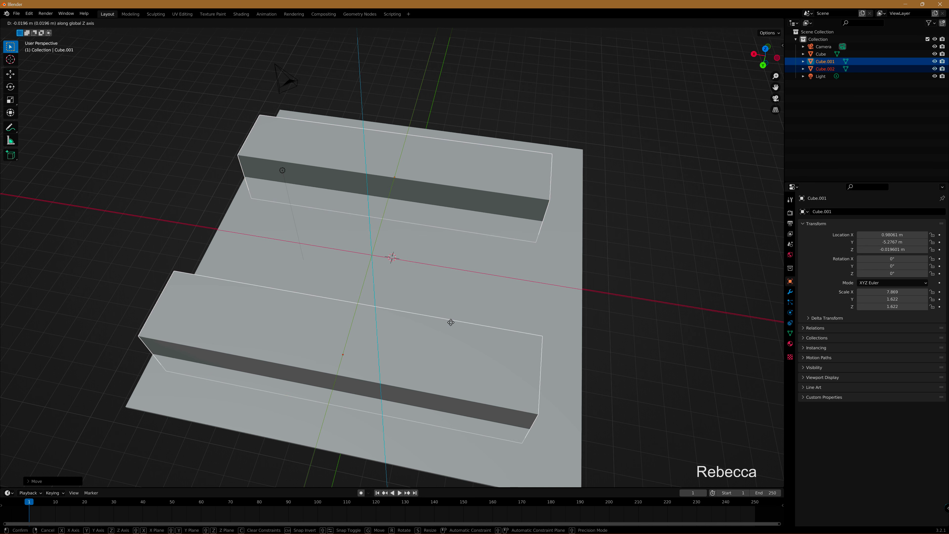
click(409, 314)
Enlarge the floor slab to 11.022 × 11.698 × 0.078.
click(503, 320)
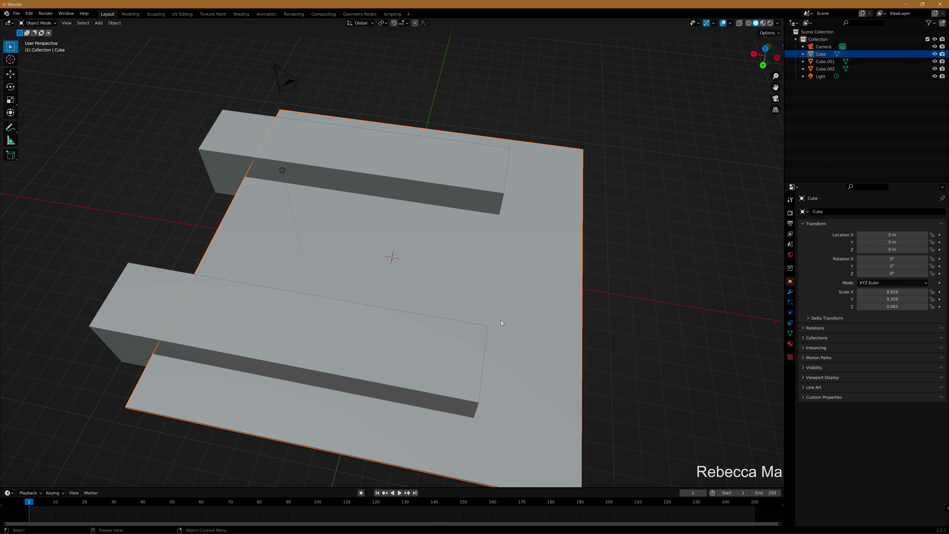
key(s)
click(540, 331)
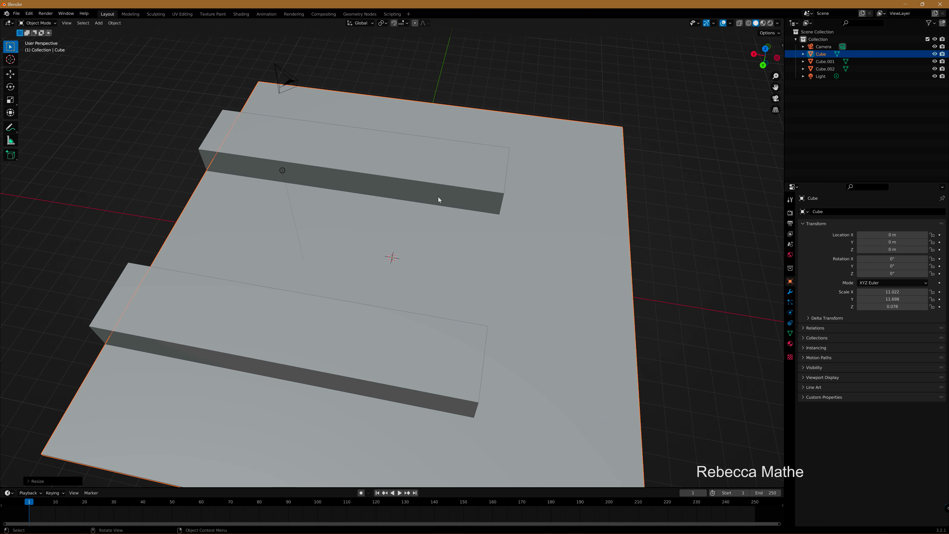
mouse_move(482, 371)
middle_down()
mouse_move(586, 318)
mouse_move(557, 337)
mouse_move(565, 329)
middle_up()
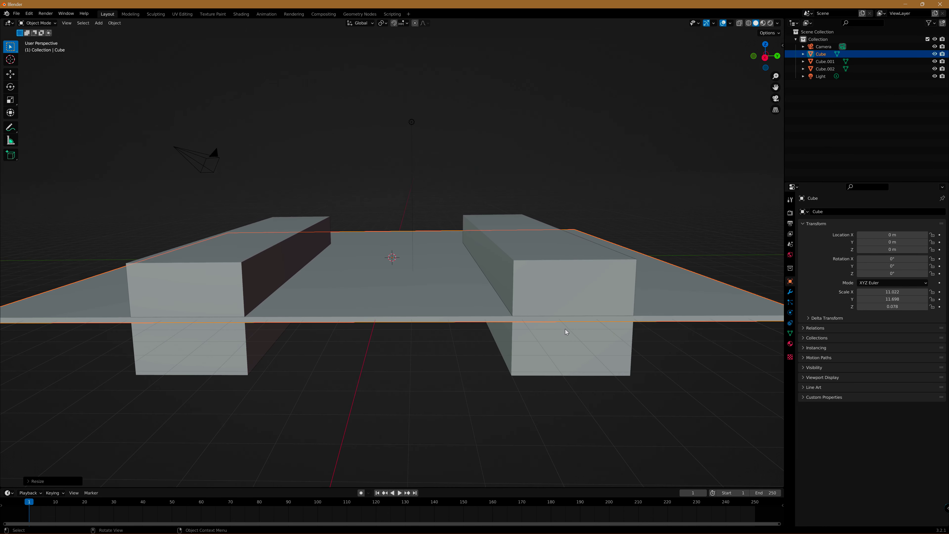
Raise both bars along Z to 1.5925 m so they stand on the slab.
click(559, 306)
shift+click(212, 275)
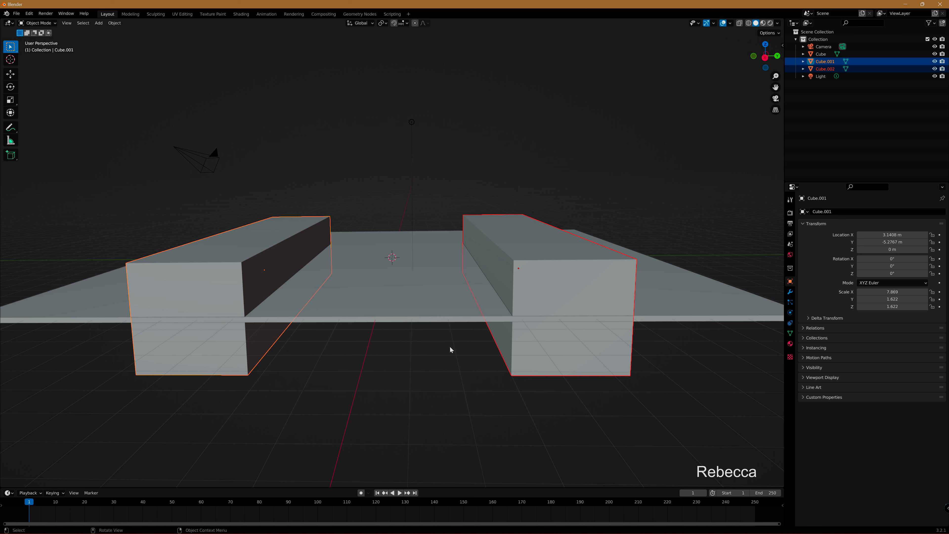
key(g)
key(z)
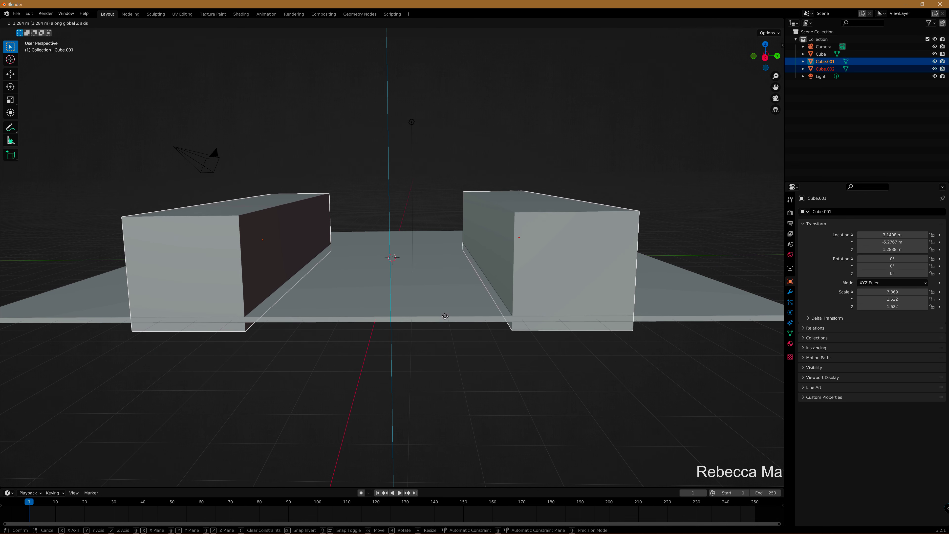
click(455, 309)
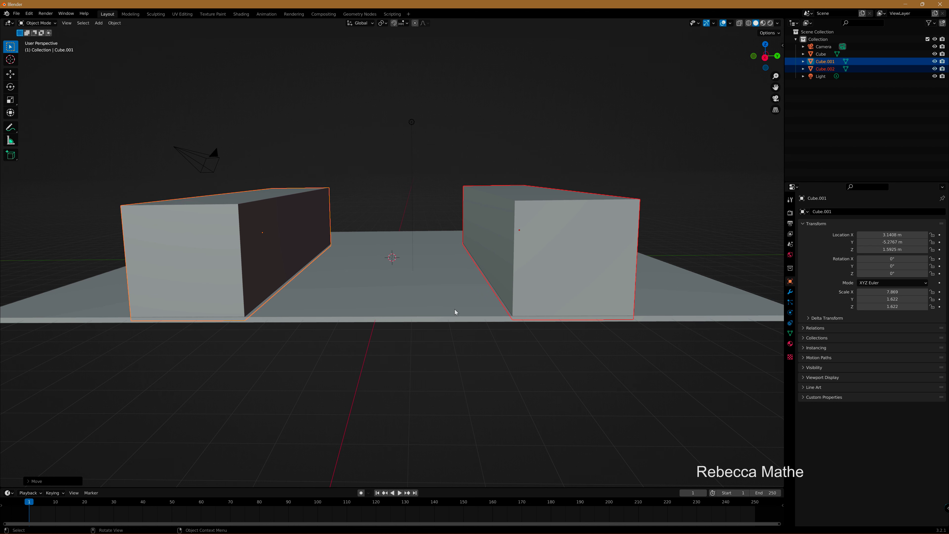
middle_drag(476, 315, 475, 302)
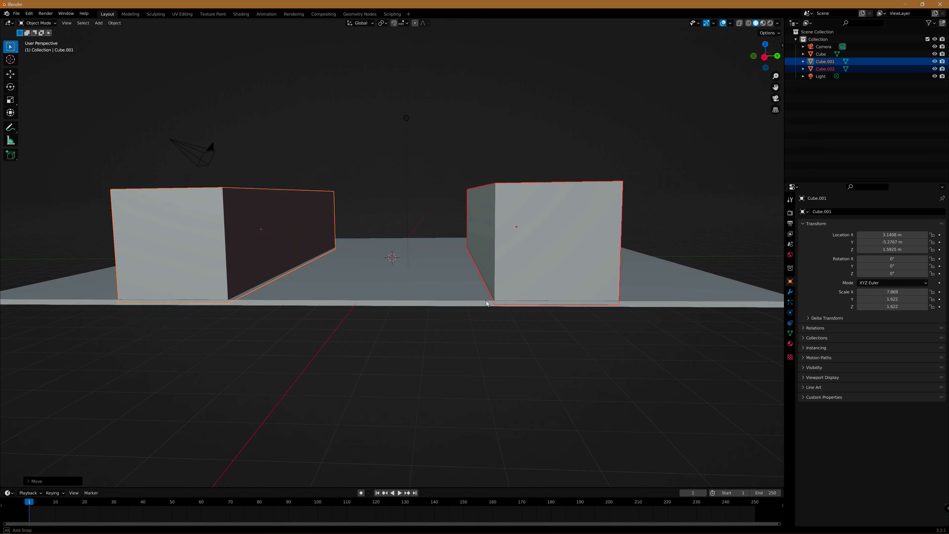
scroll(472, 298, up, 3)
scroll(471, 297, up, 2)
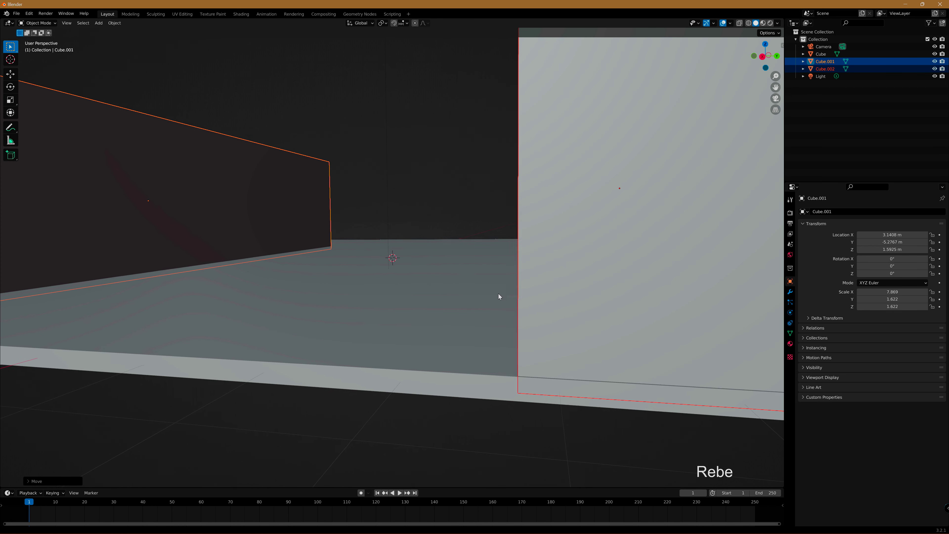
scroll(523, 310, up, 2)
mouse_move(530, 324)
middle_down()
mouse_move(508, 310)
mouse_move(523, 307)
middle_up()
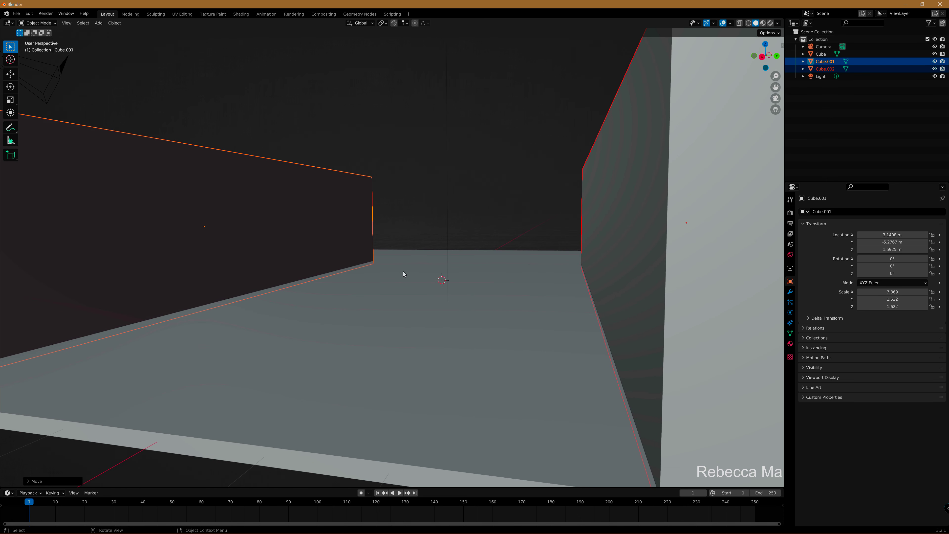
Look through the camera and dolly it back along its viewing axis.
click(67, 23)
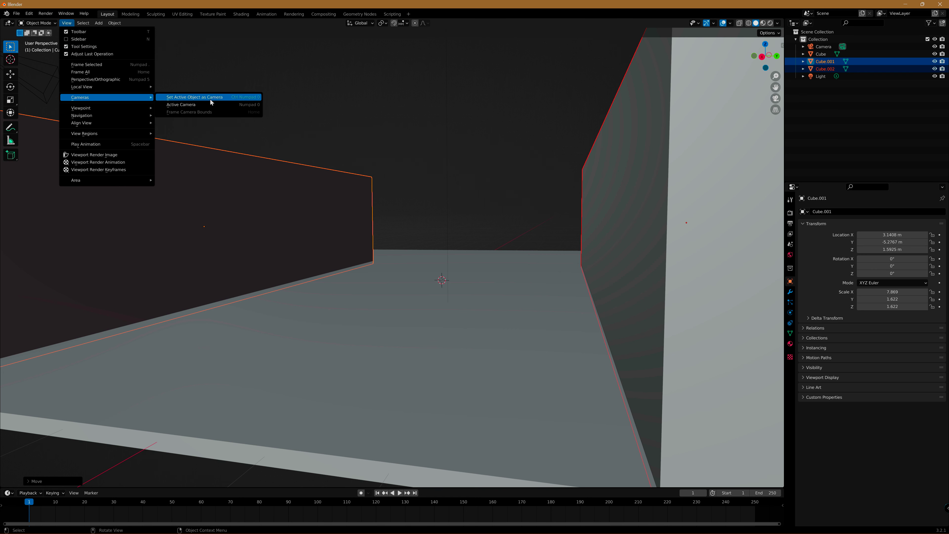
mouse_move(104, 109)
click(225, 131)
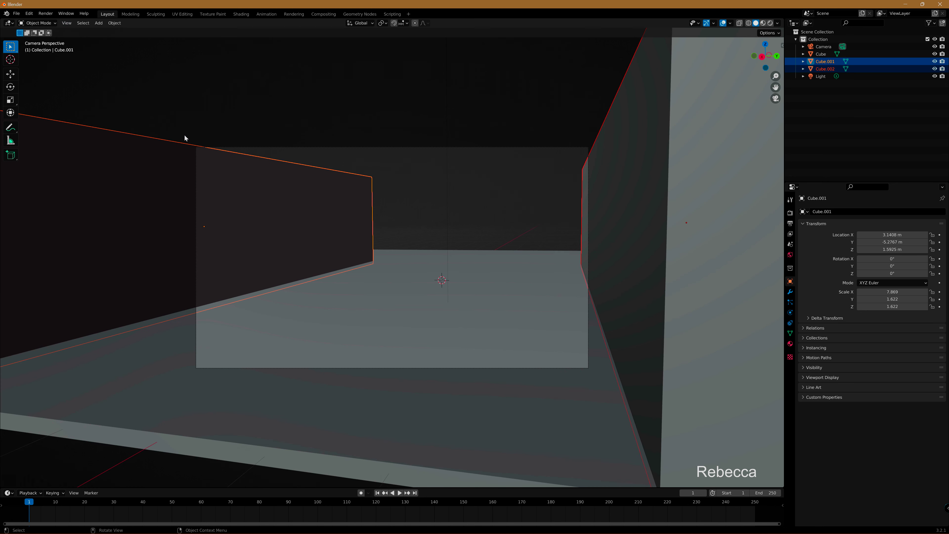
click(494, 147)
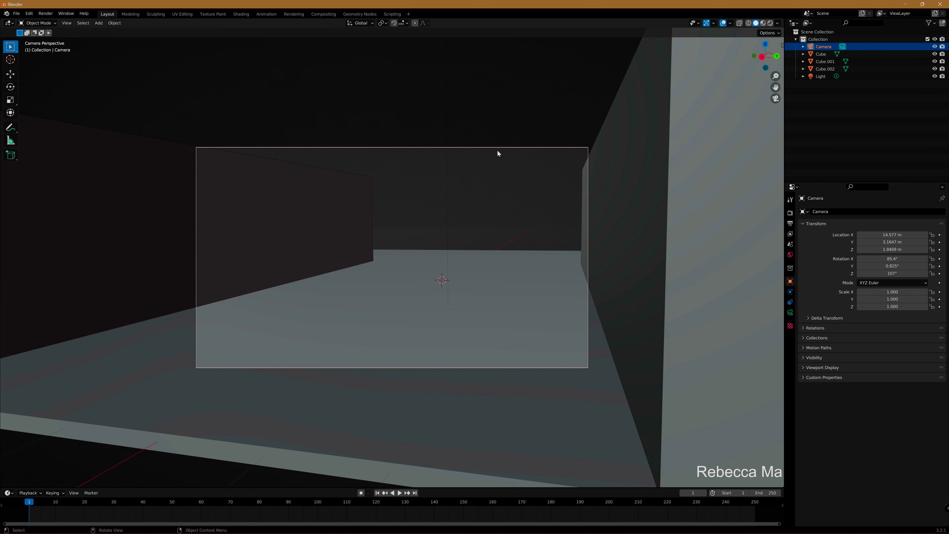
key(g)
key(z)
key(z)
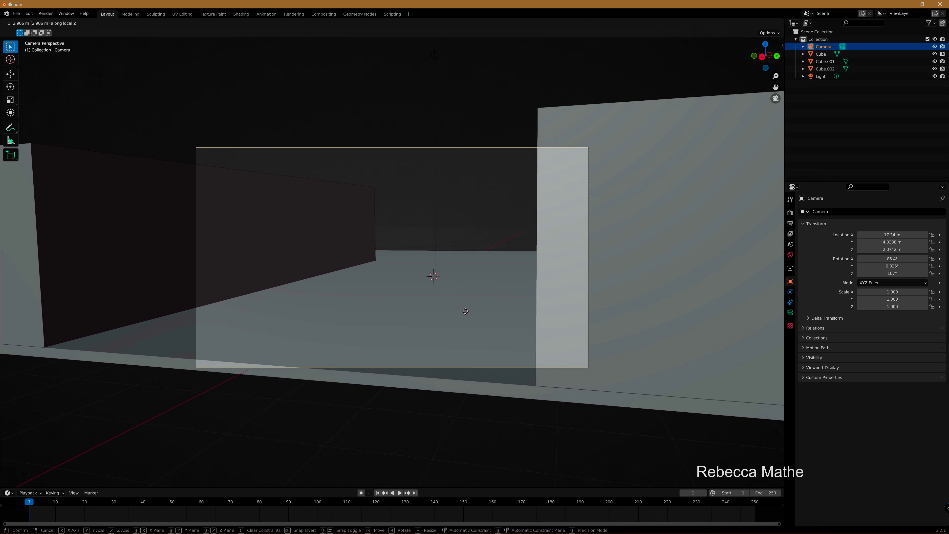
click(455, 290)
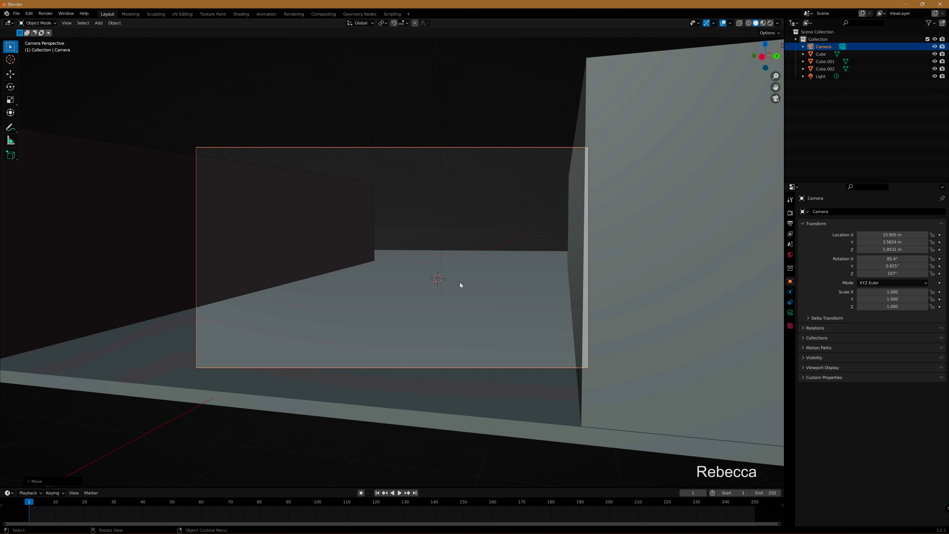
Refine the camera to location 15.819, 3.5556, 1.9458 m and return to an overview.
key(g)
key(z)
key(z)
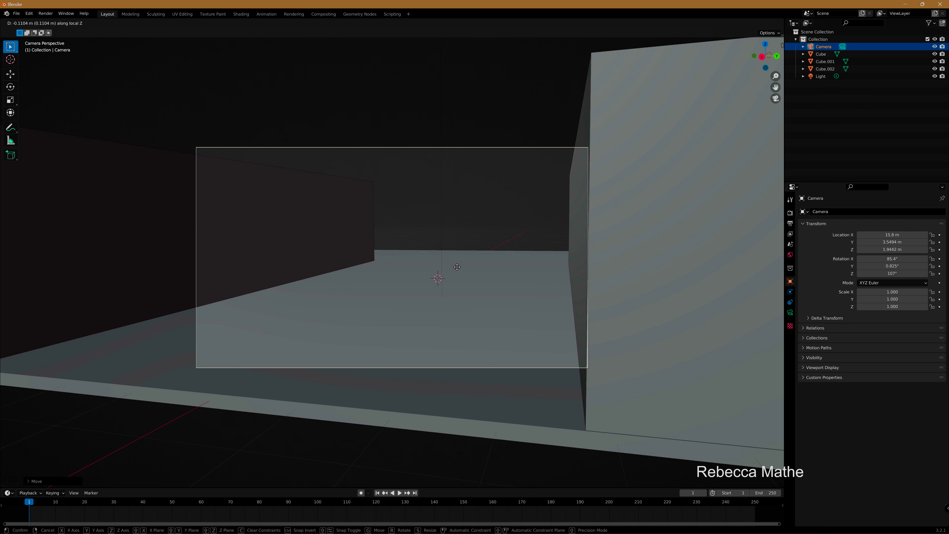
click(459, 270)
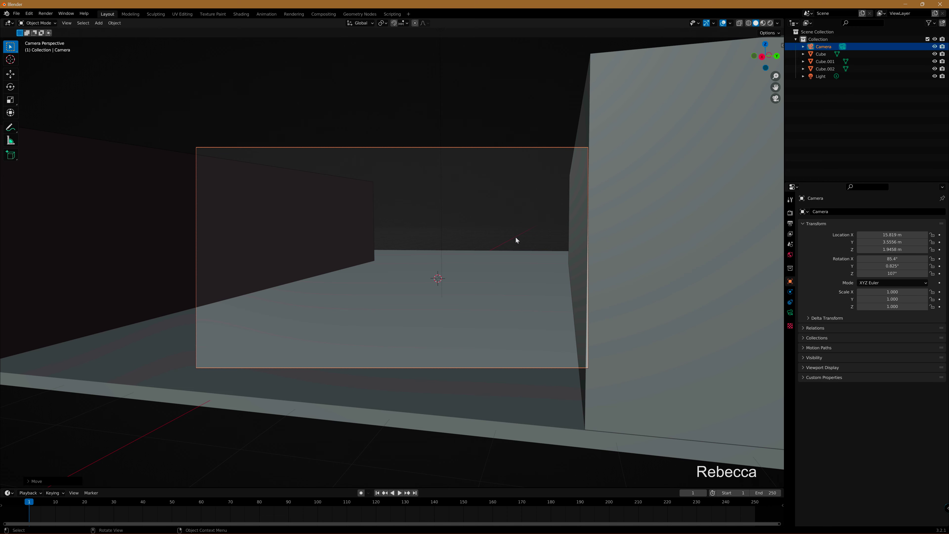
middle_drag(516, 237, 498, 264)
scroll(366, 169, down, 5)
Duplicate the long block Cube.001 along X beyond the base plate.
click(336, 196)
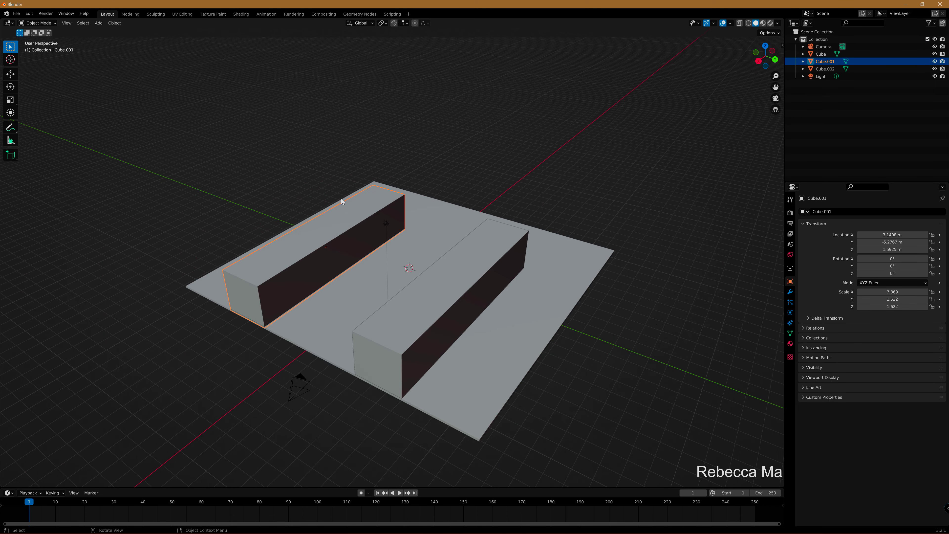
scroll(365, 259, down, 2)
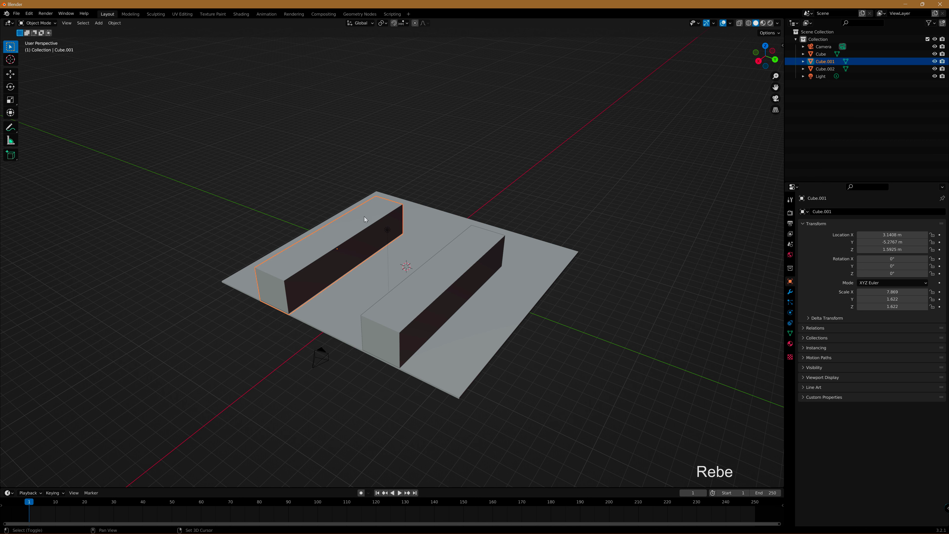
key(shift+d)
key(x)
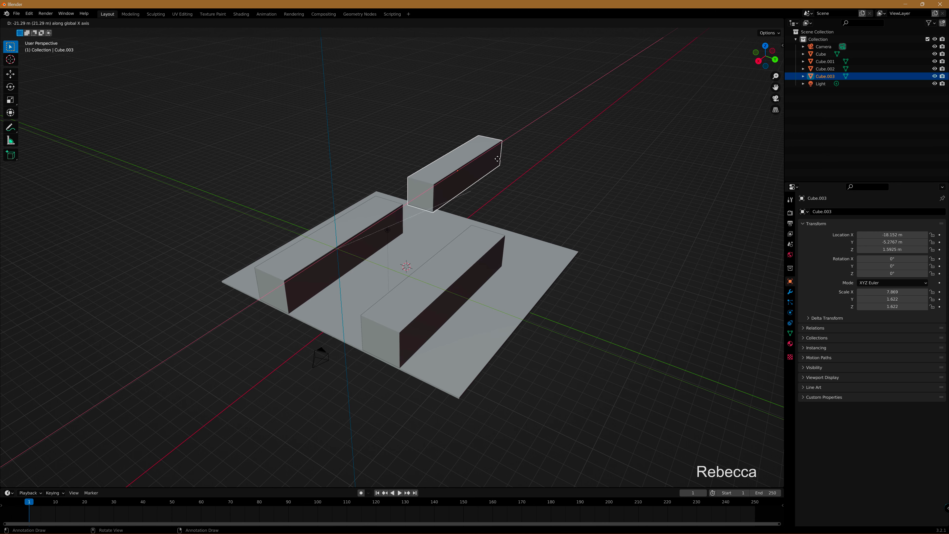
click(497, 159)
mouse_move(500, 176)
middle_down()
mouse_move(510, 210)
mouse_move(631, 162)
mouse_move(470, 207)
mouse_move(621, 123)
middle_up()
scroll(469, 220, up, 5)
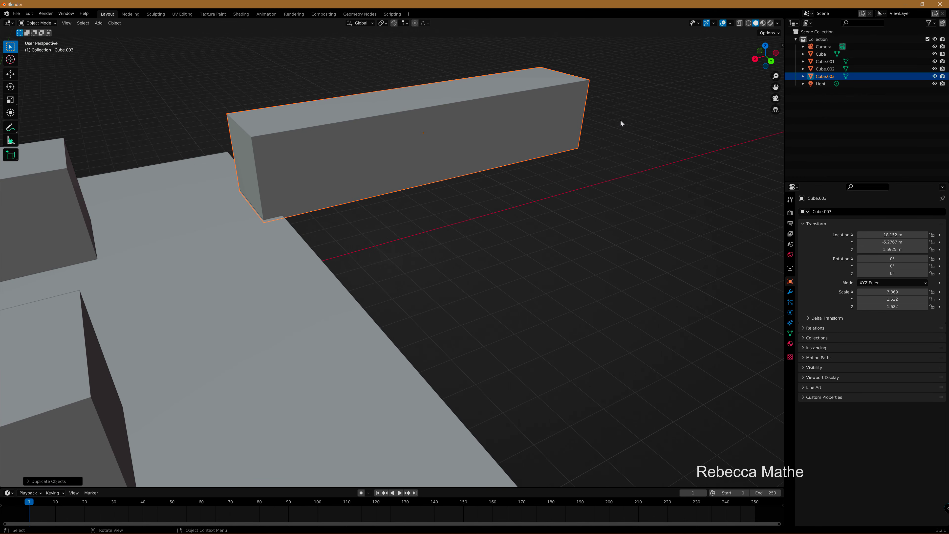
Shorten the copy to Scale X 2.424 and set it against the plate edge at X 10.462 m.
key(s)
key(x)
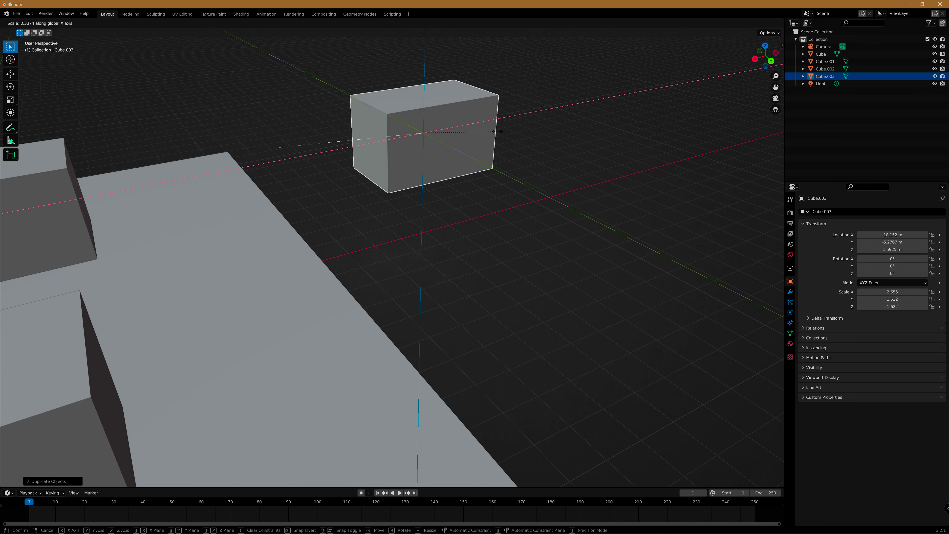
click(489, 133)
key(g)
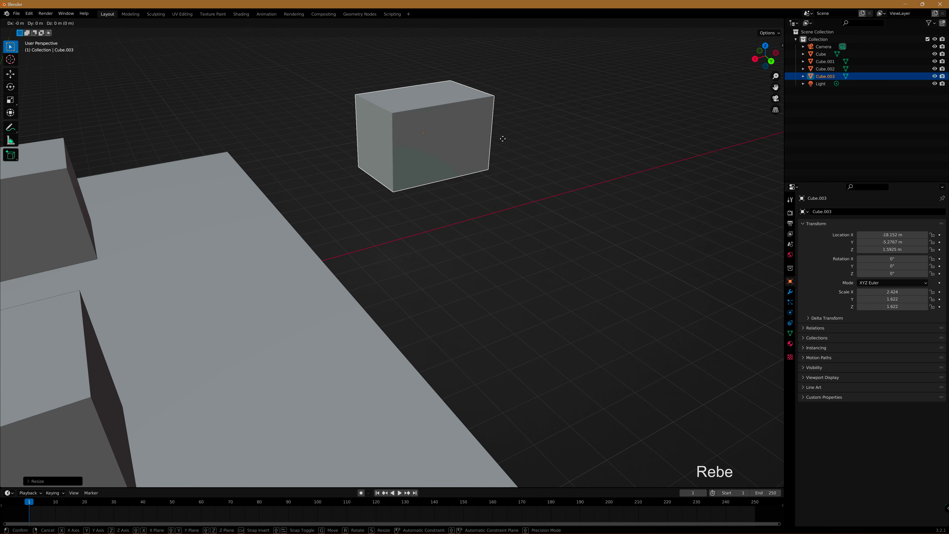
key(x)
click(319, 181)
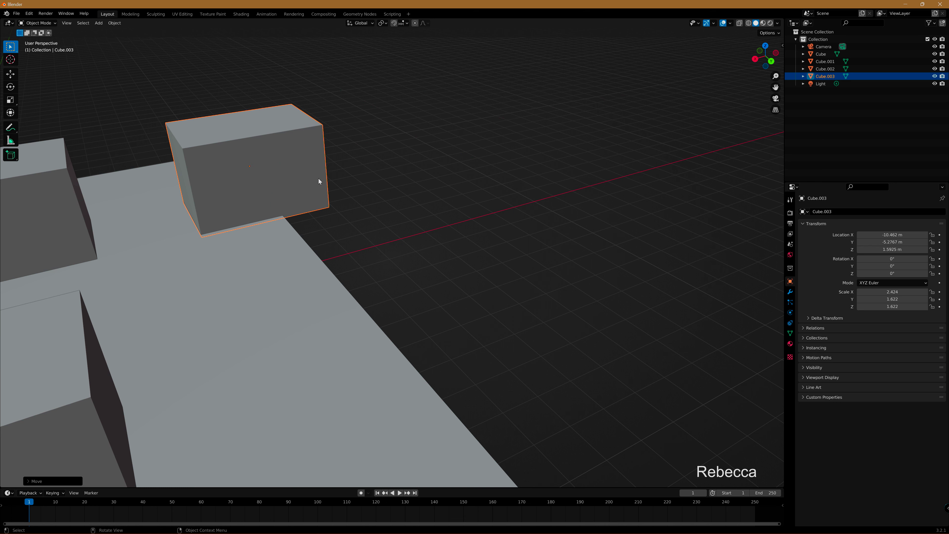
click(43, 23)
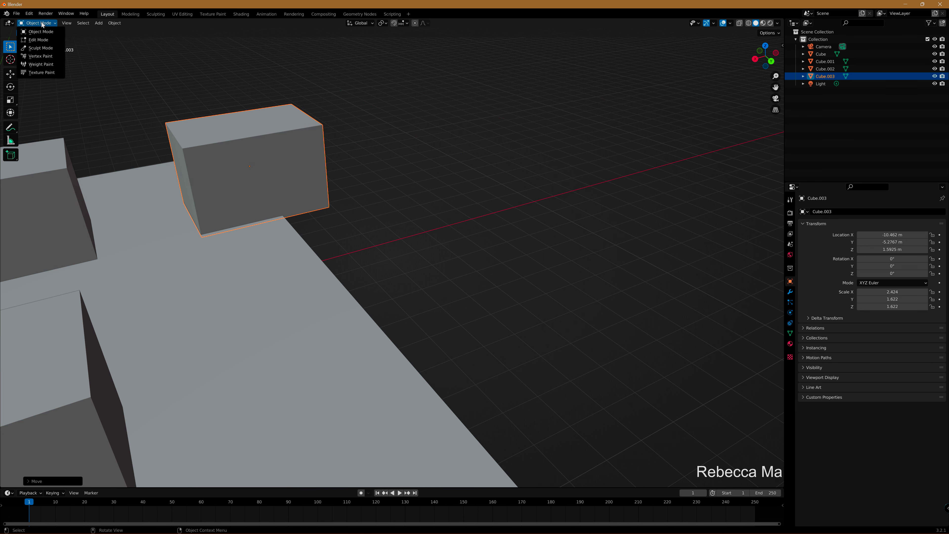
In Edit Mode with face select, select the short box's outer end face.
click(49, 40)
middle_drag(261, 187, 522, 166)
scroll(522, 166, down, 5)
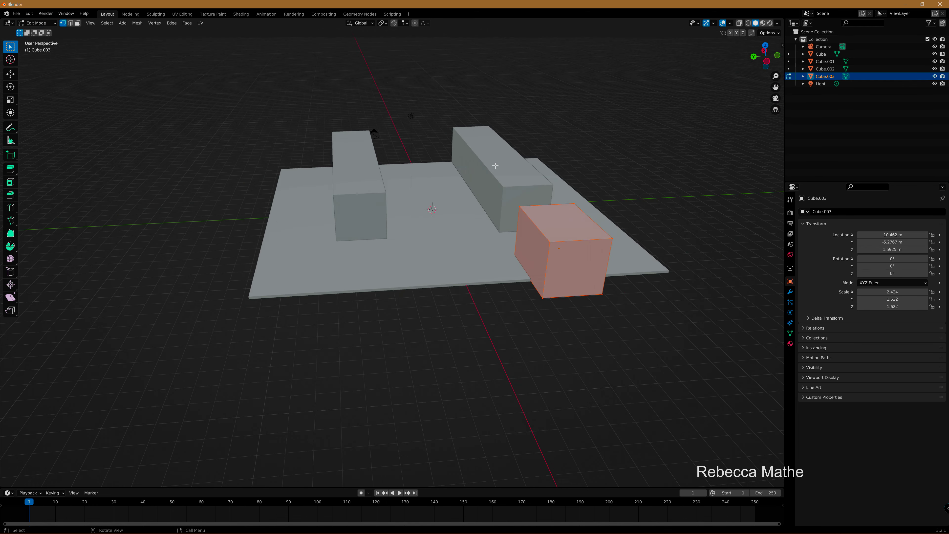
click(379, 269)
scroll(384, 269, up, 2)
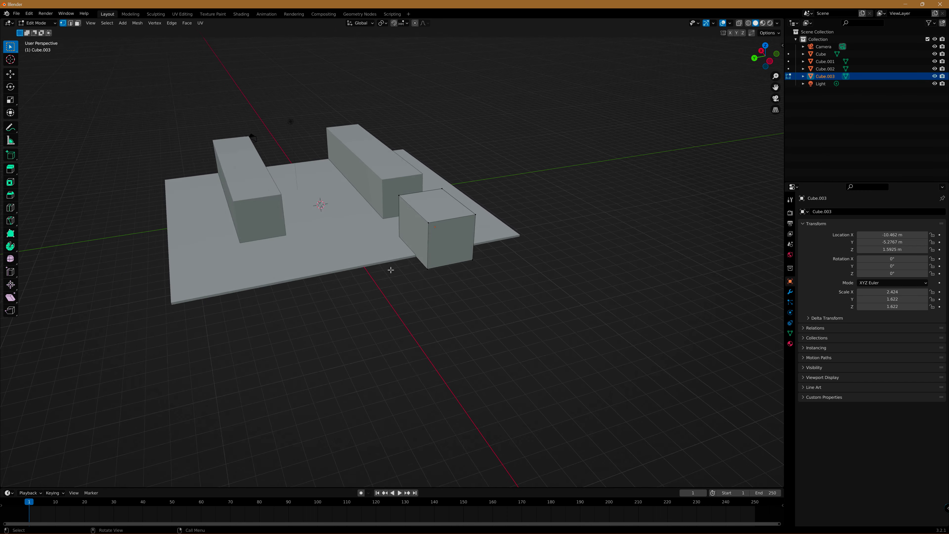
middle_drag(388, 269, 132, 82)
key(3)
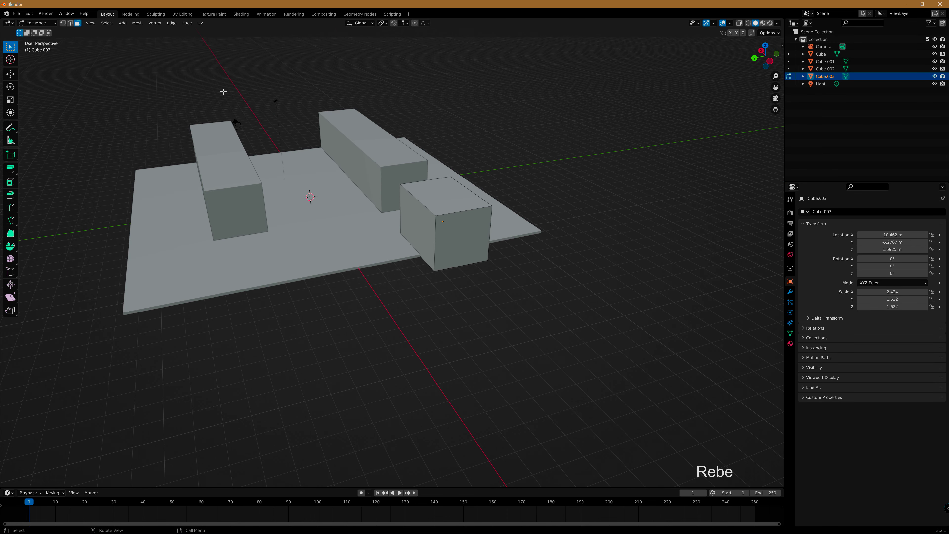
click(463, 239)
scroll(487, 259, up, 4)
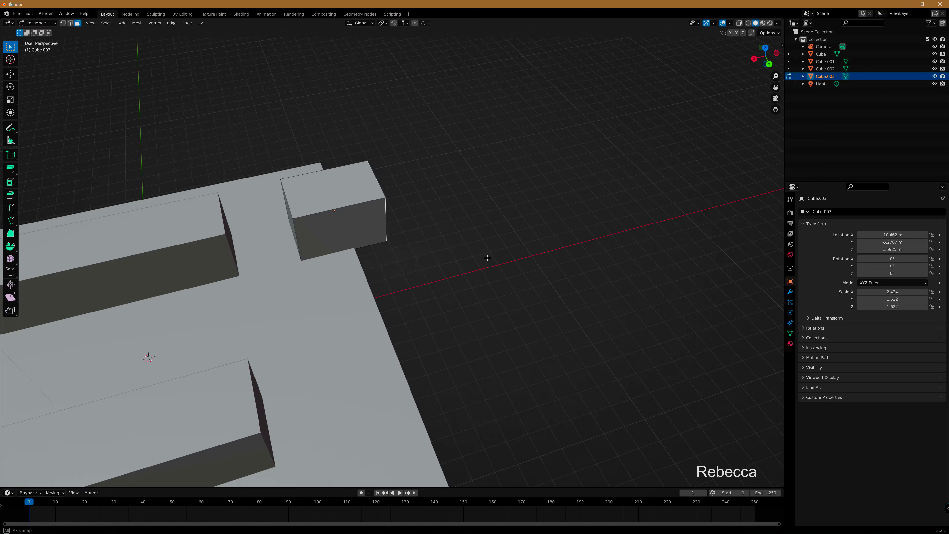
middle_drag(487, 259, 506, 242)
Extrude the end face, rotate it about Z and shift it along Y.
key(e)
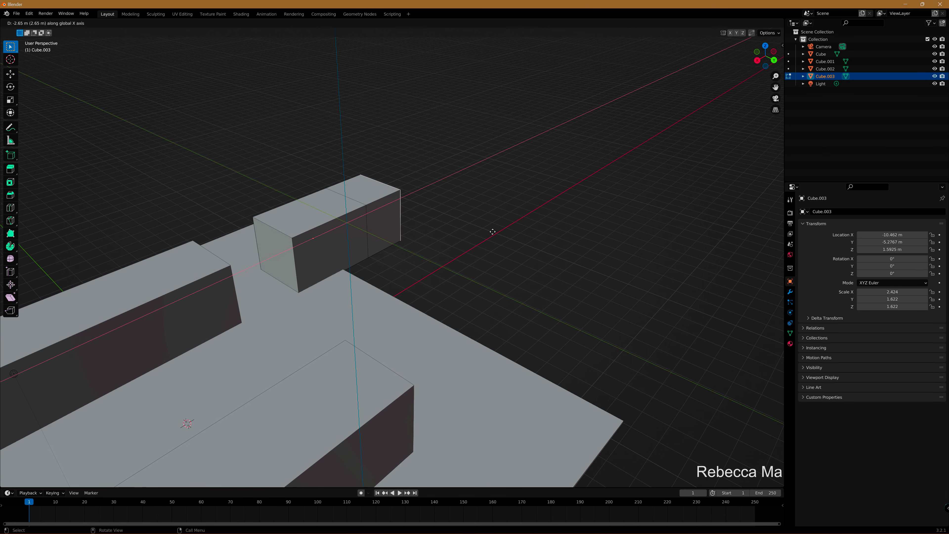
click(455, 208)
key(r)
key(z)
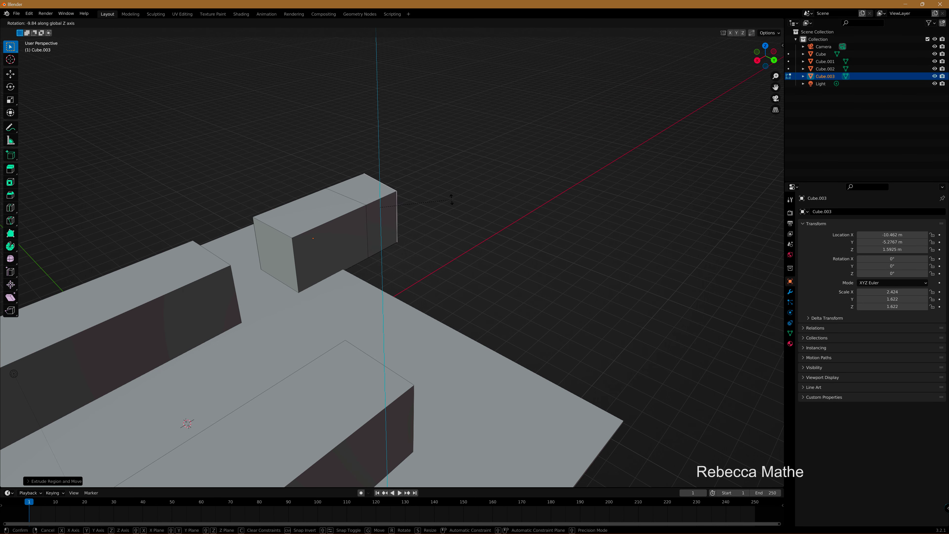
click(413, 214)
key(g)
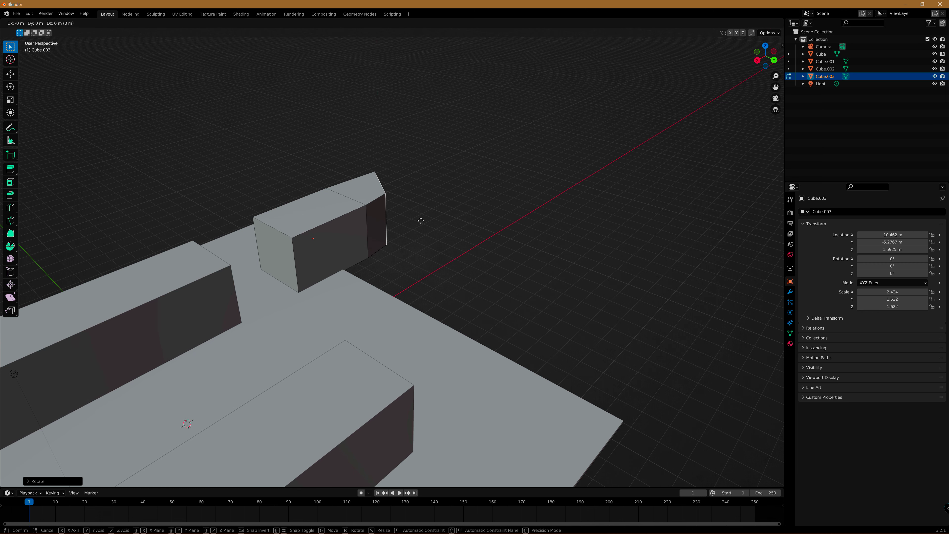
key(y)
click(430, 225)
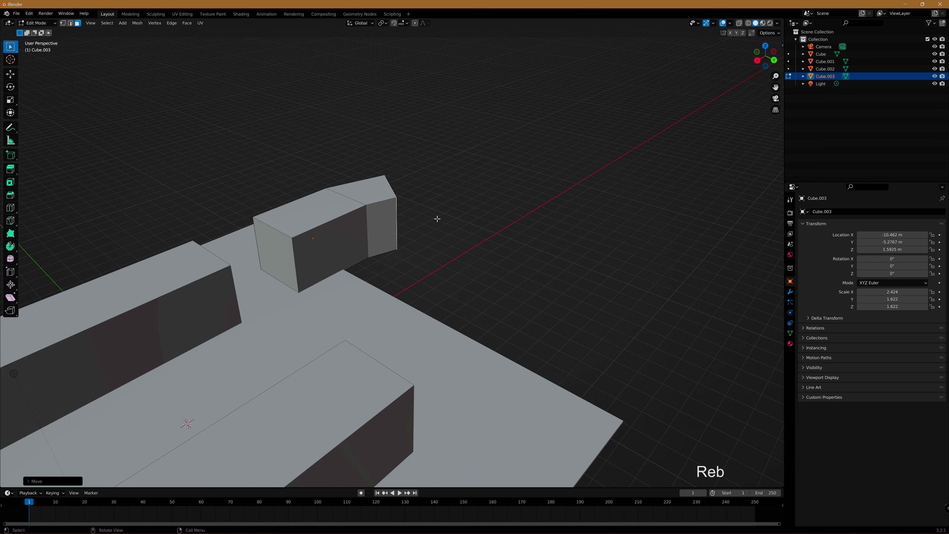
Extrude a second segment and rotate it about Z to bend the box further.
key(e)
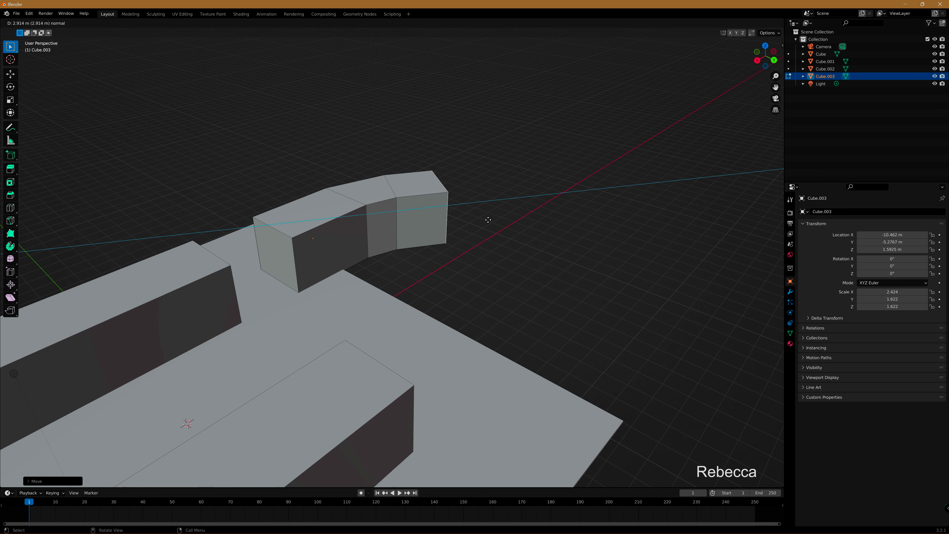
click(488, 219)
key(r)
key(z)
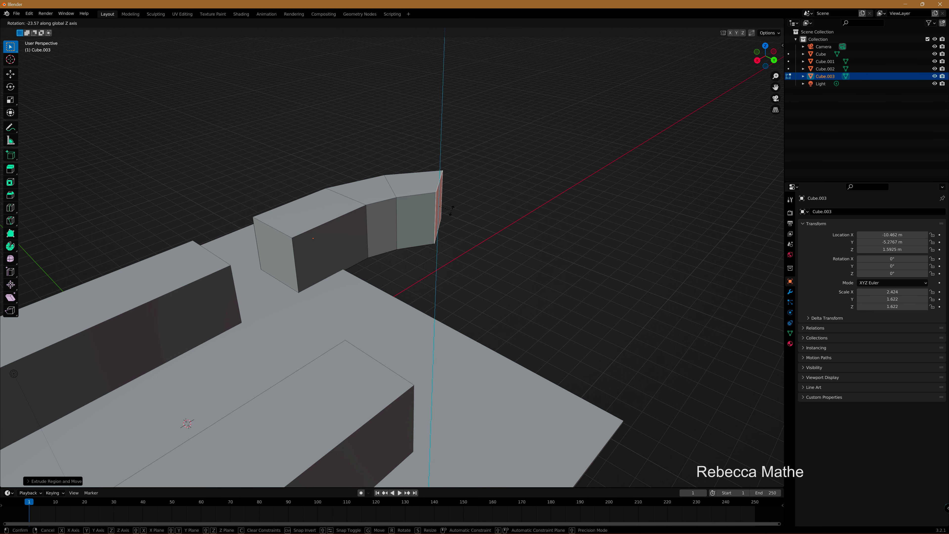
click(452, 211)
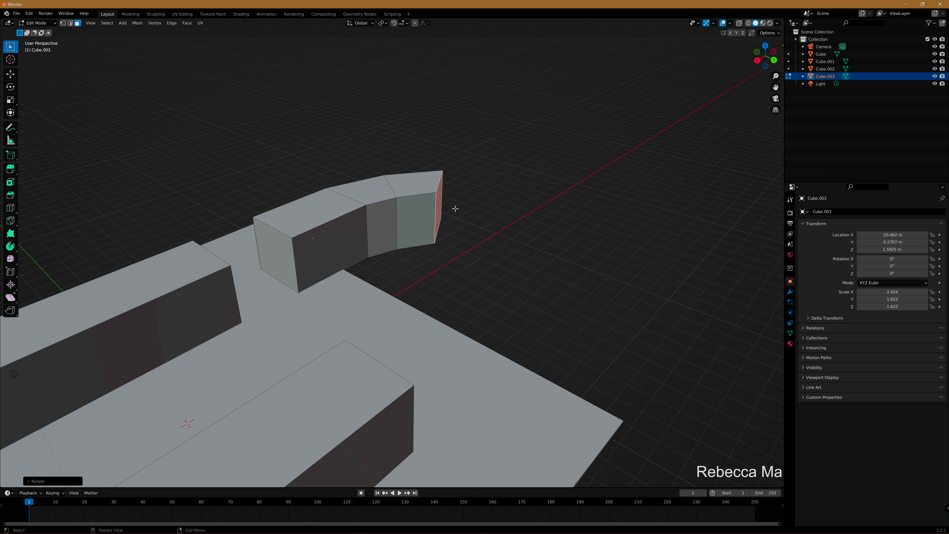
mouse_move(480, 232)
middle_down()
mouse_move(520, 212)
mouse_move(499, 246)
middle_up()
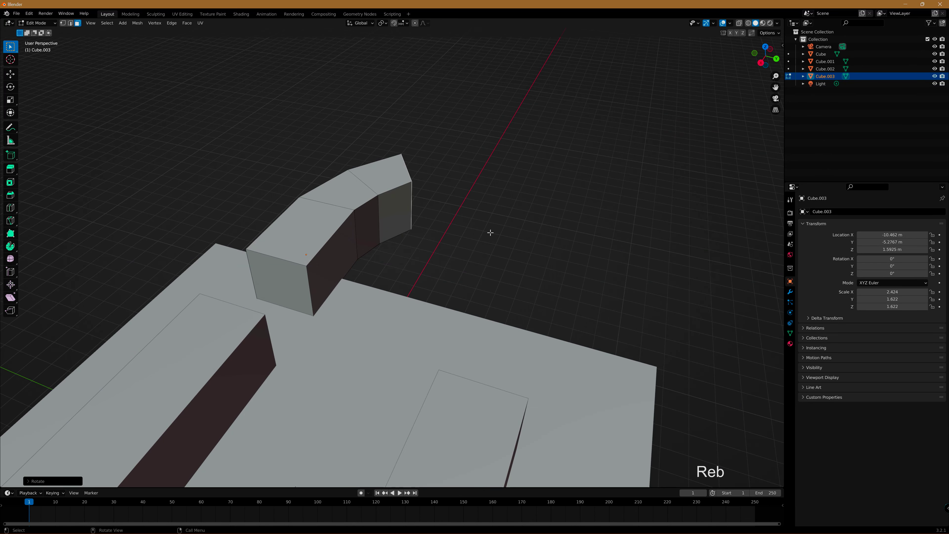
Extrude two more wall segments, one along X and one along Y.
key(e)
key(x)
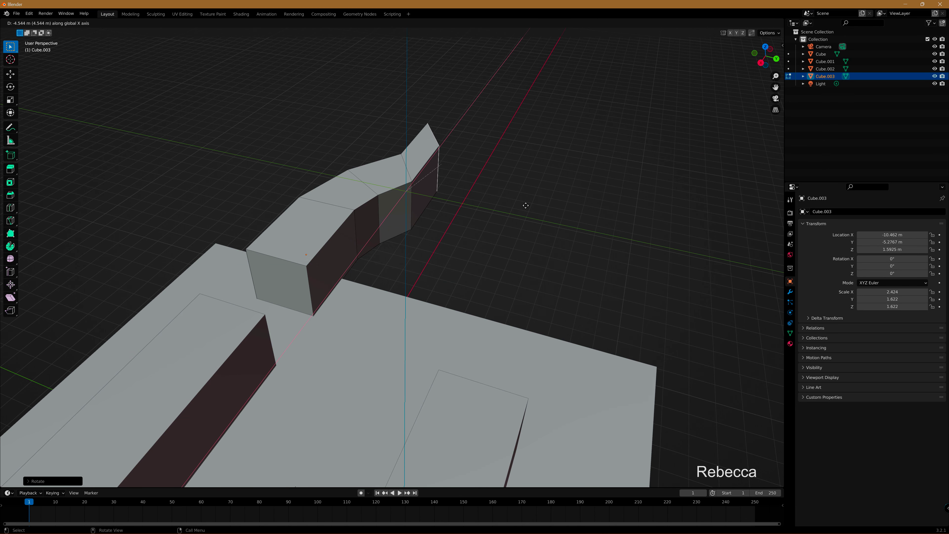
click(525, 205)
middle_drag(502, 208, 502, 205)
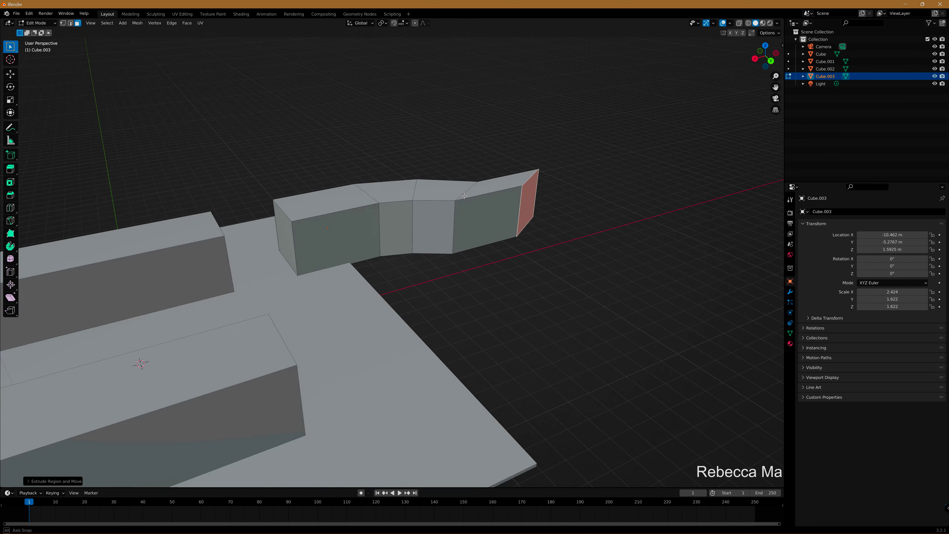
key(e)
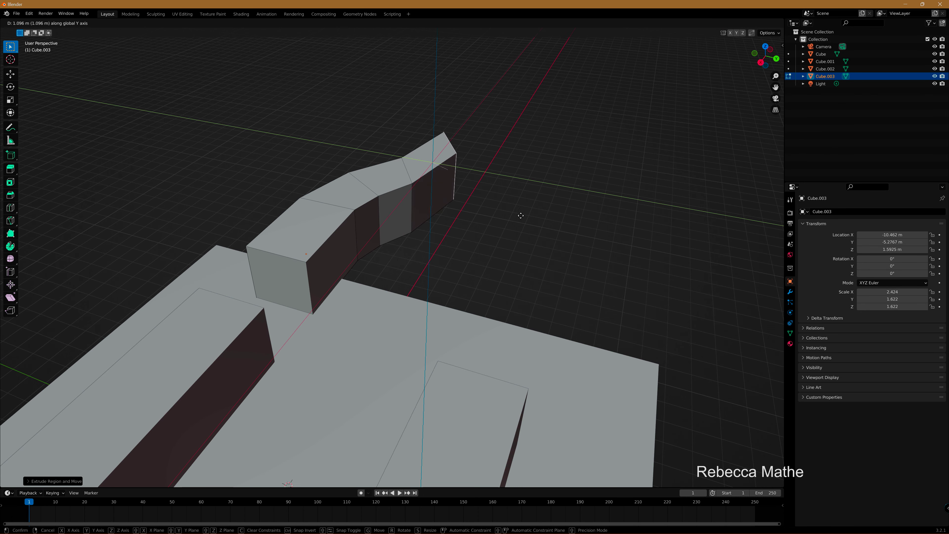
key(y)
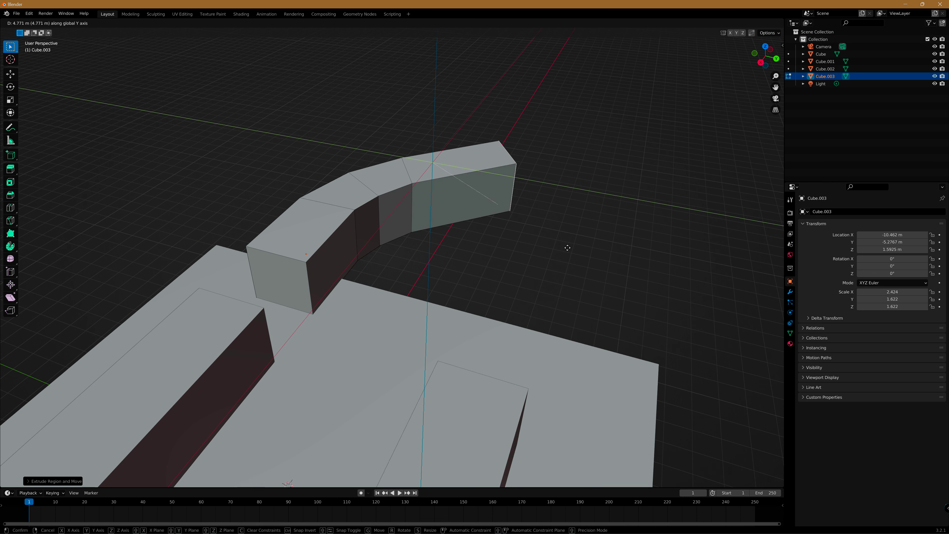
click(580, 259)
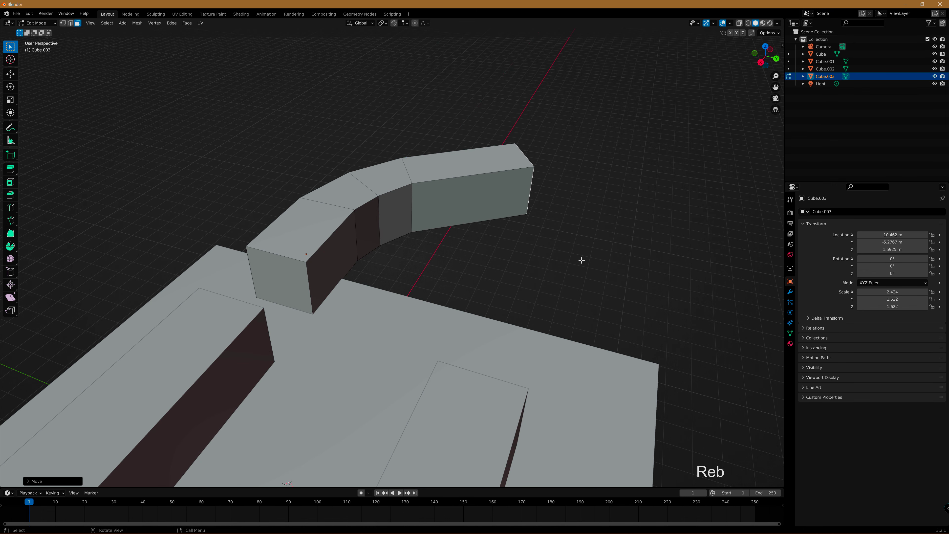
mouse_move(567, 258)
middle_down()
mouse_move(594, 225)
mouse_move(587, 241)
mouse_move(564, 250)
mouse_move(546, 218)
middle_up()
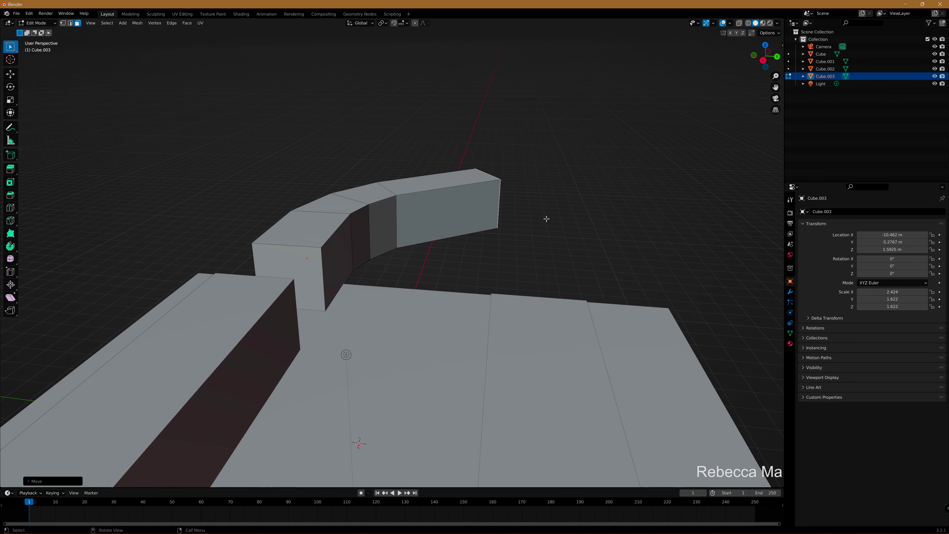
Add a centred loop cut through the end segment and select the wall's end face.
key(ctrl+r)
click(446, 182)
right_click(445, 181)
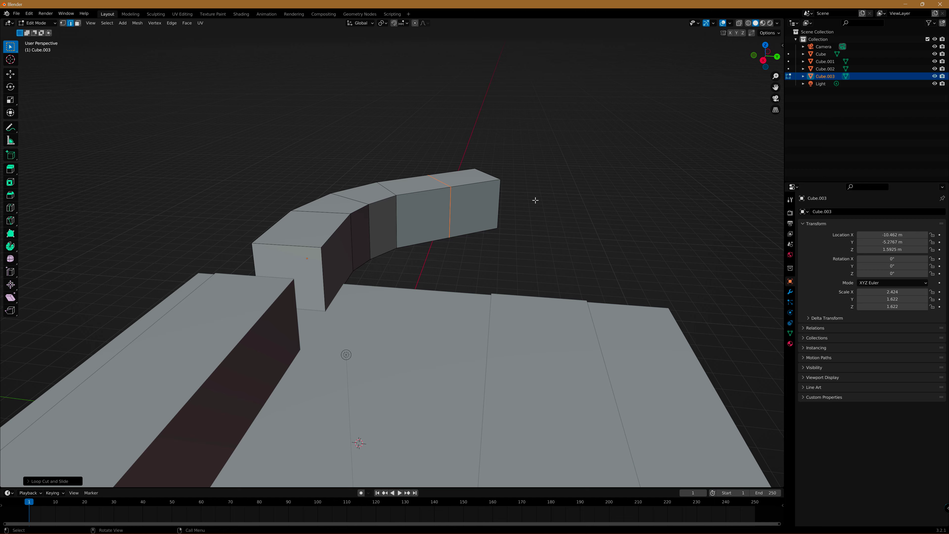
middle_drag(534, 199, 477, 195)
click(78, 24)
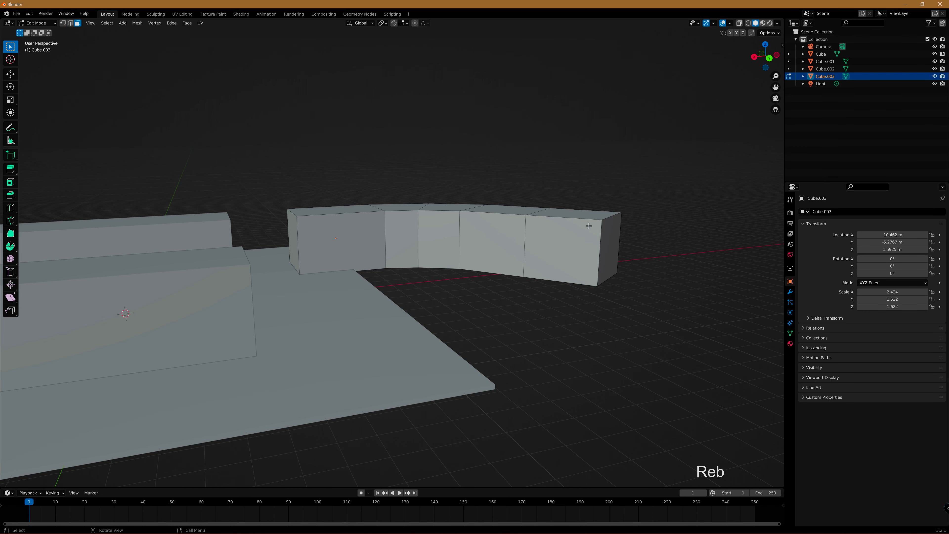
click(615, 248)
Rotate the end face about X and move it along X.
key(r)
key(x)
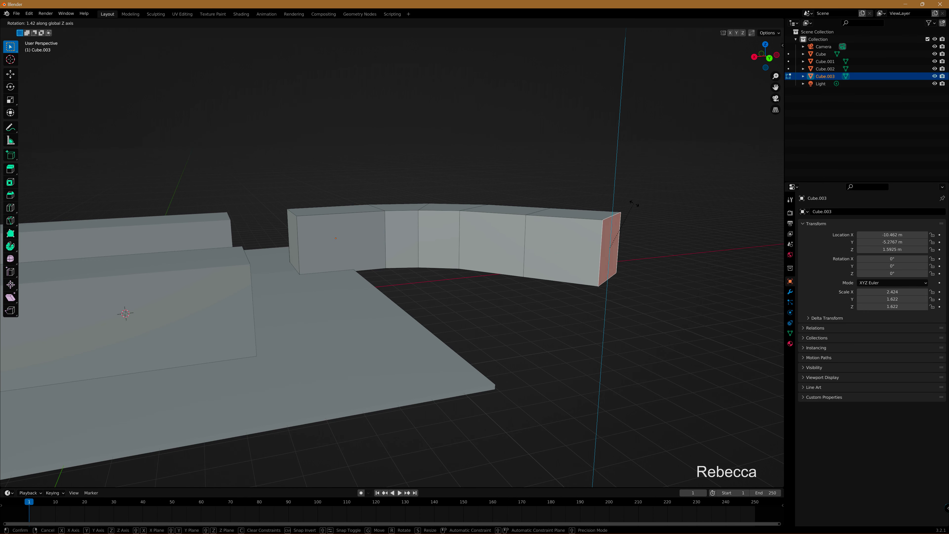
click(630, 235)
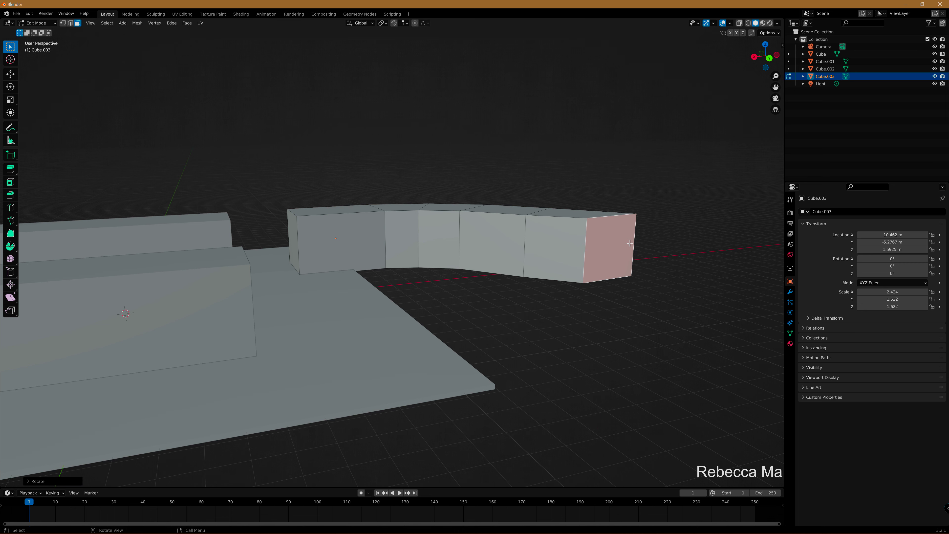
key(g)
key(x)
click(610, 252)
mouse_move(544, 294)
middle_down()
mouse_move(490, 313)
mouse_move(575, 269)
middle_up()
Shift the end face along Y and extrude it into a new wall section.
key(g)
key(y)
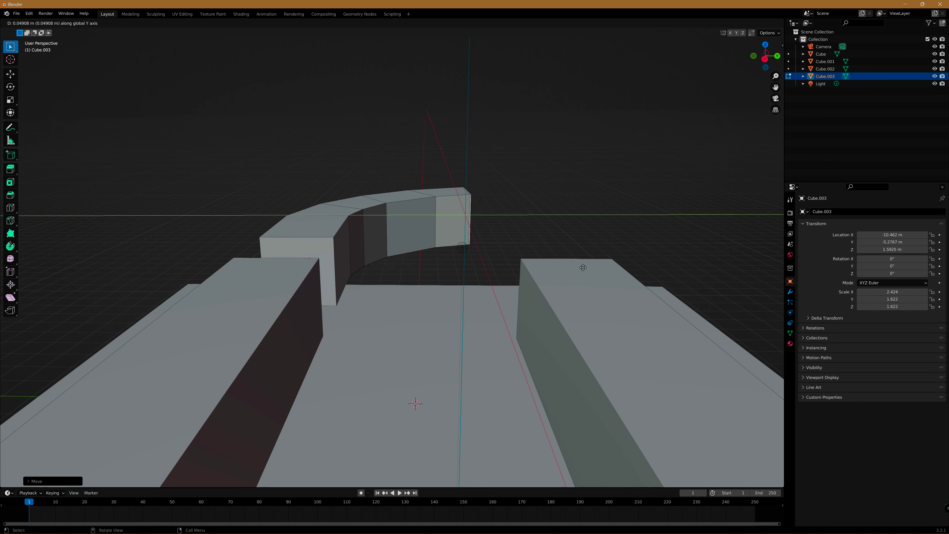
click(634, 273)
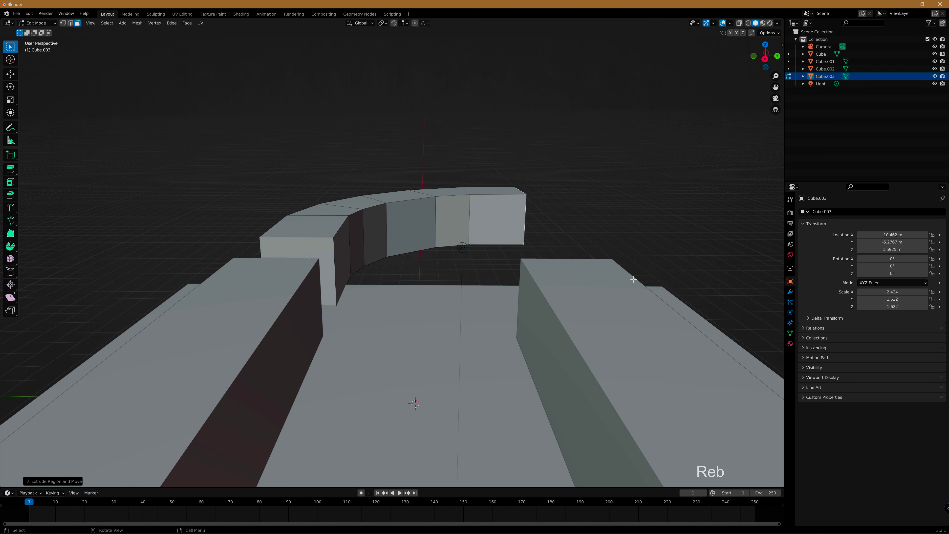
key(e)
click(614, 268)
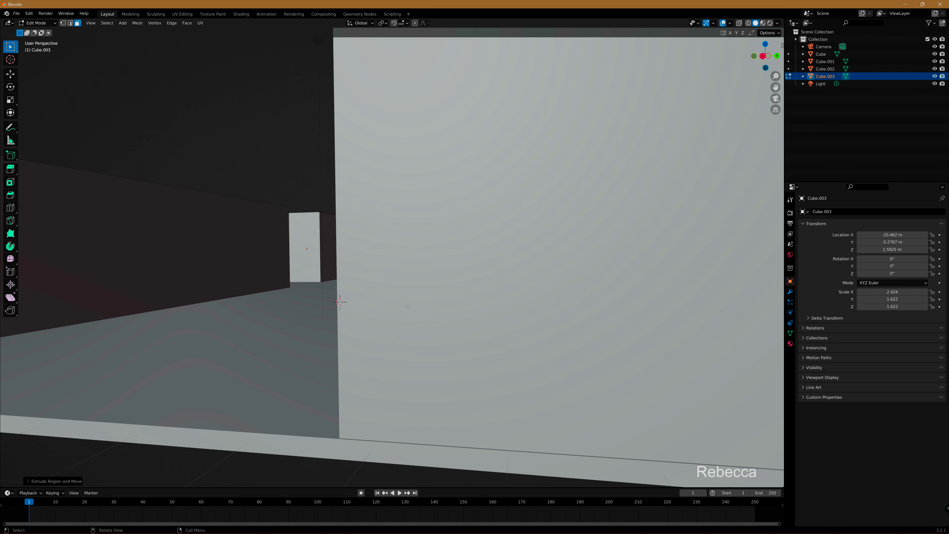
Return to Object Mode, isolate the curved wall in Local View, deselect it, and preview in Rendered shading.
click(38, 22)
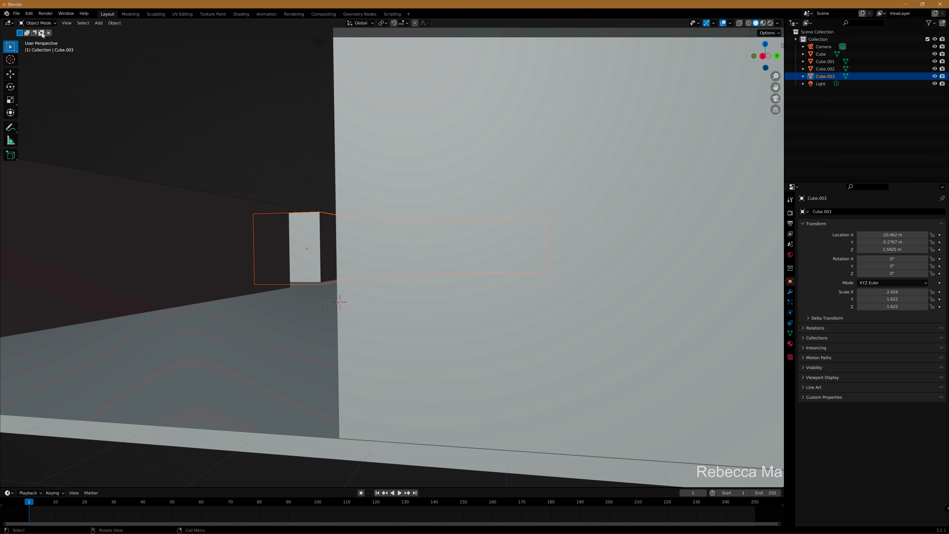
click(67, 22)
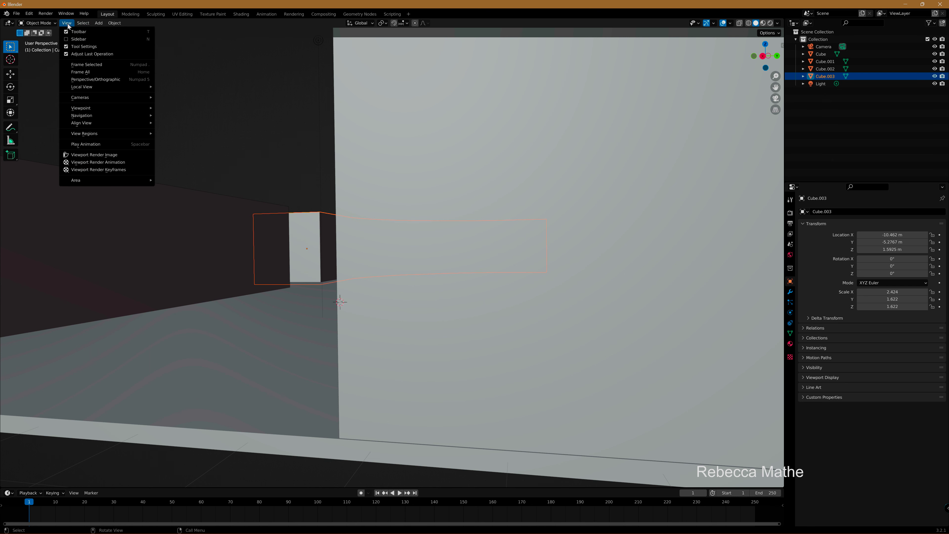
mouse_move(82, 87)
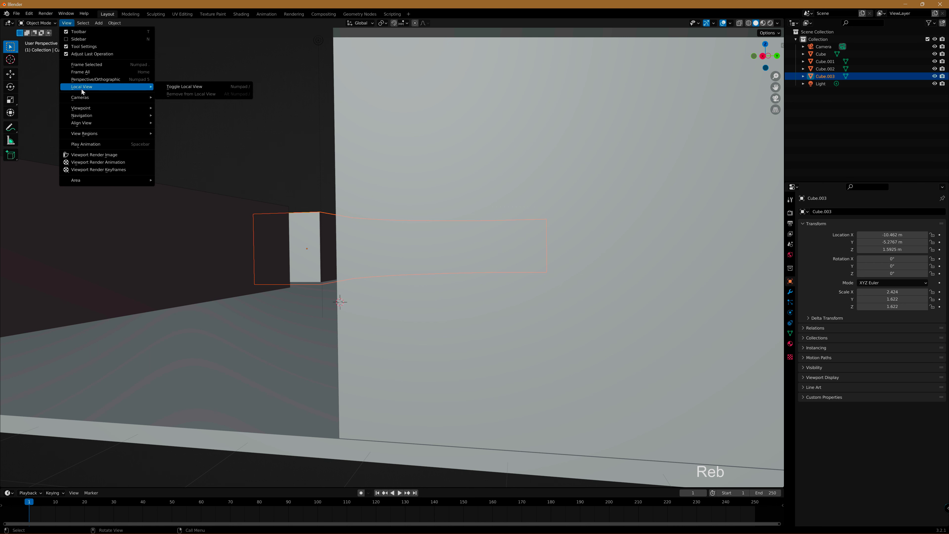
click(192, 104)
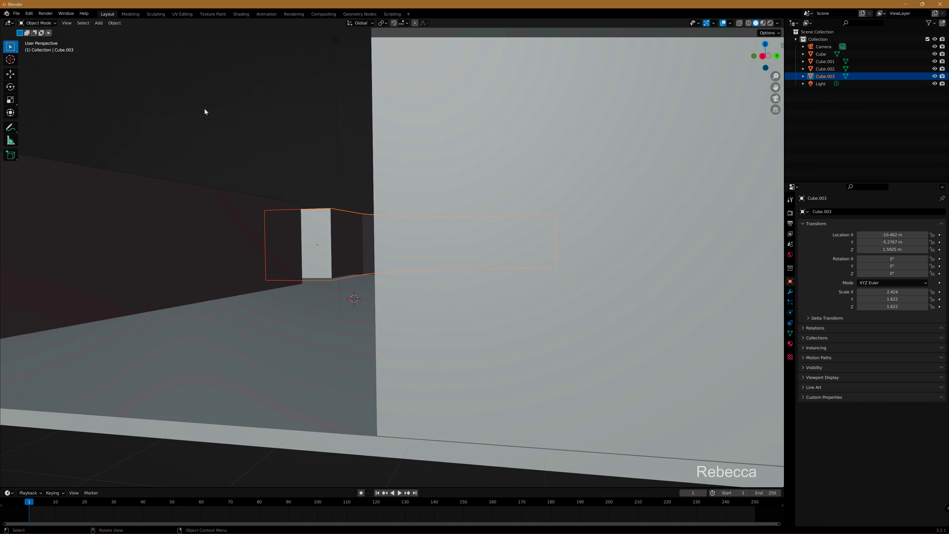
click(471, 169)
scroll(485, 200, up, 2)
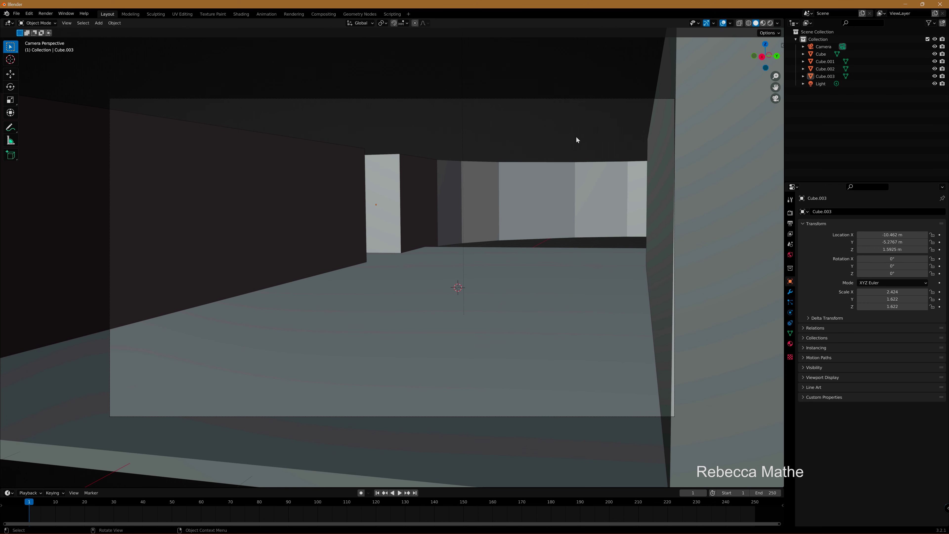
click(770, 24)
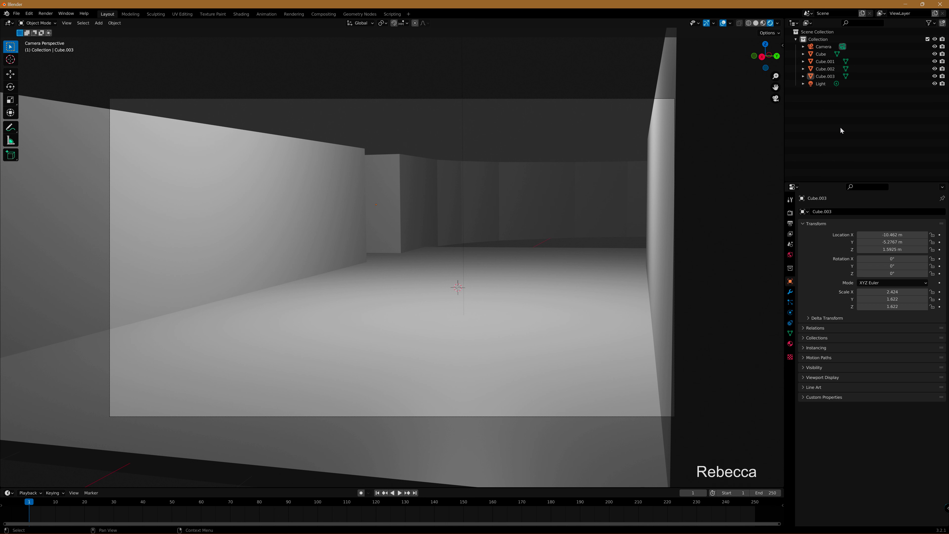
Set the render engine to Cycles, switch to Material Preview shading, and select the camera.
click(790, 216)
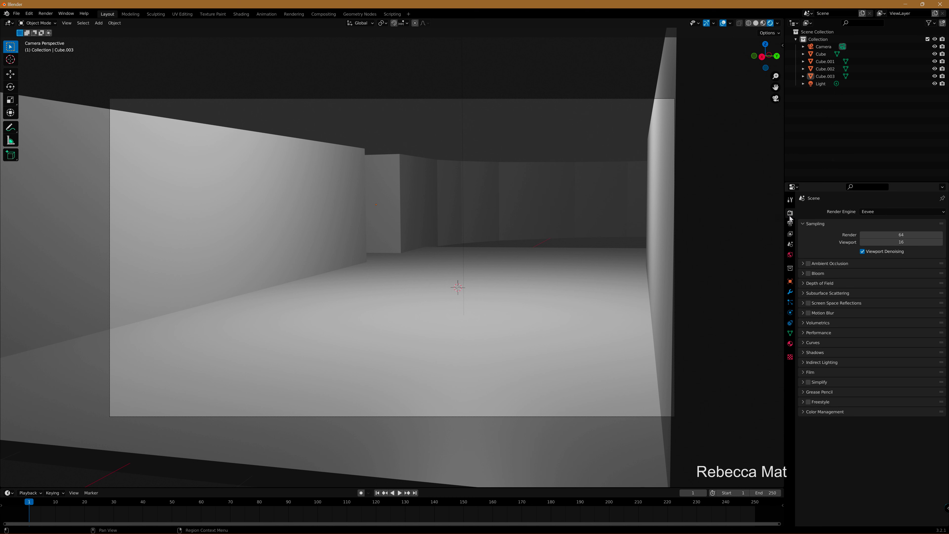
click(886, 213)
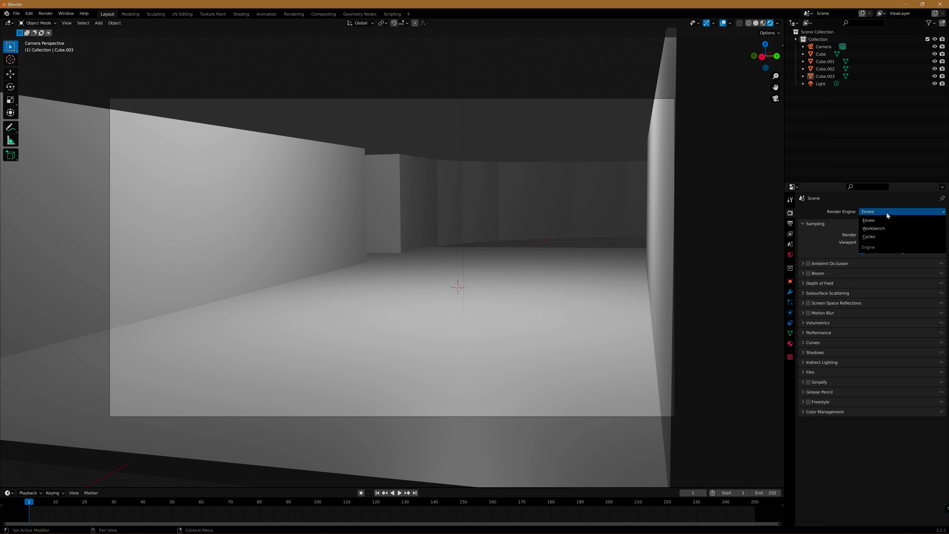
click(888, 238)
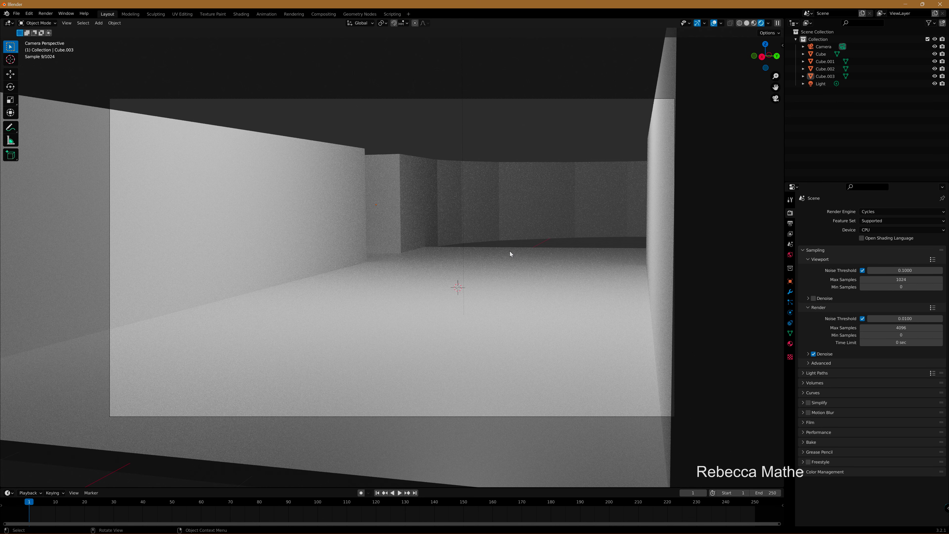
click(752, 23)
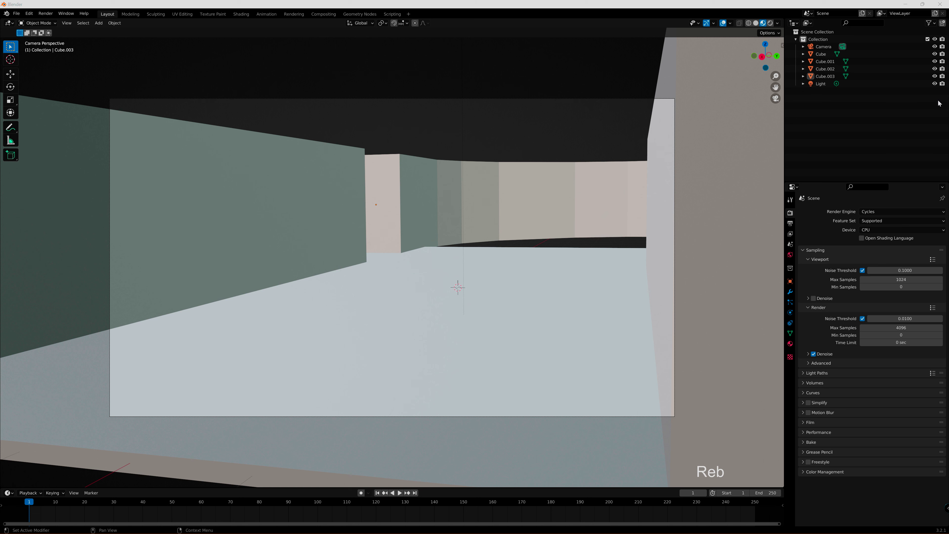
click(649, 98)
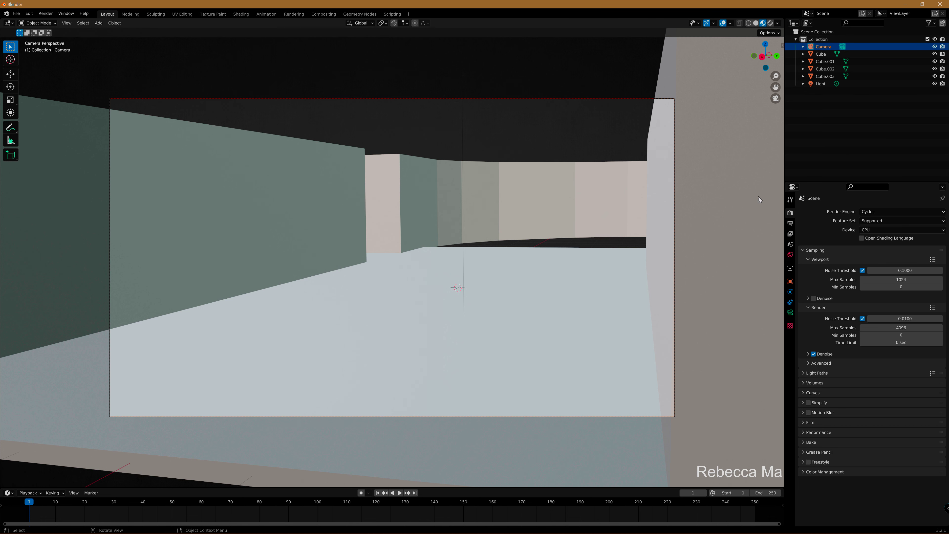
Set the output resolution to 7680 × 4320 px in Output Properties.
click(791, 313)
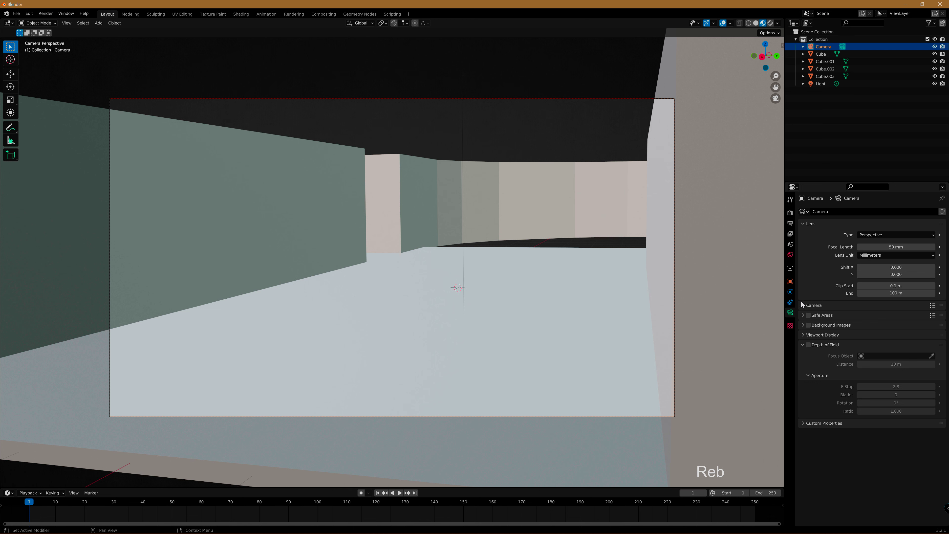
click(791, 281)
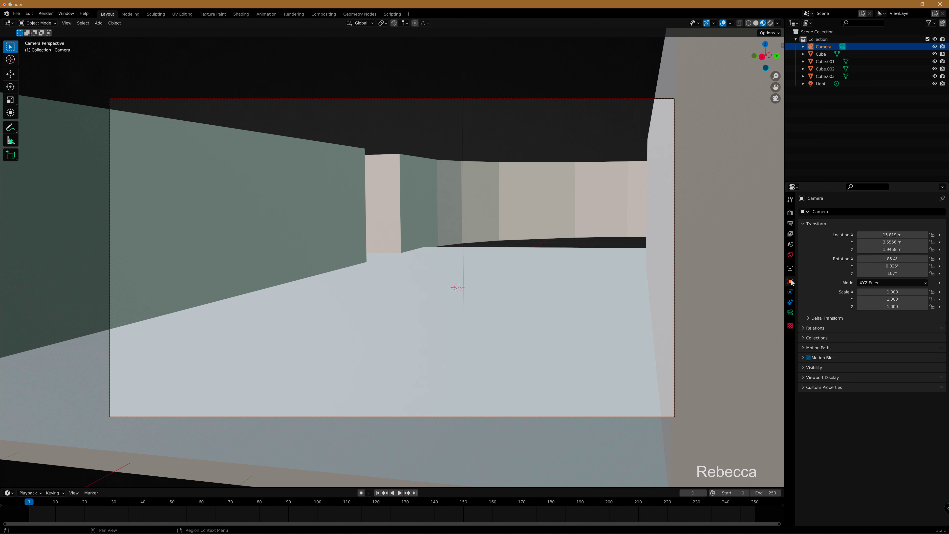
click(791, 223)
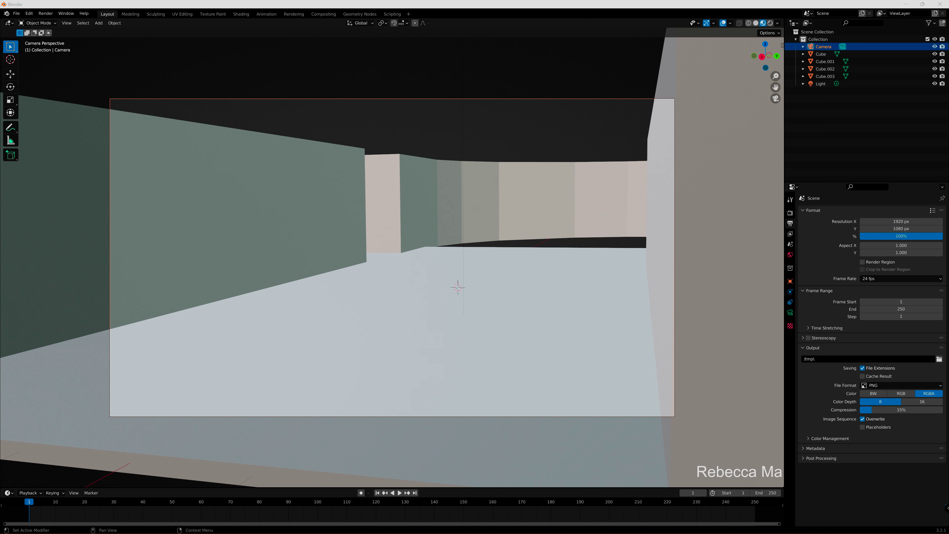
click(901, 221)
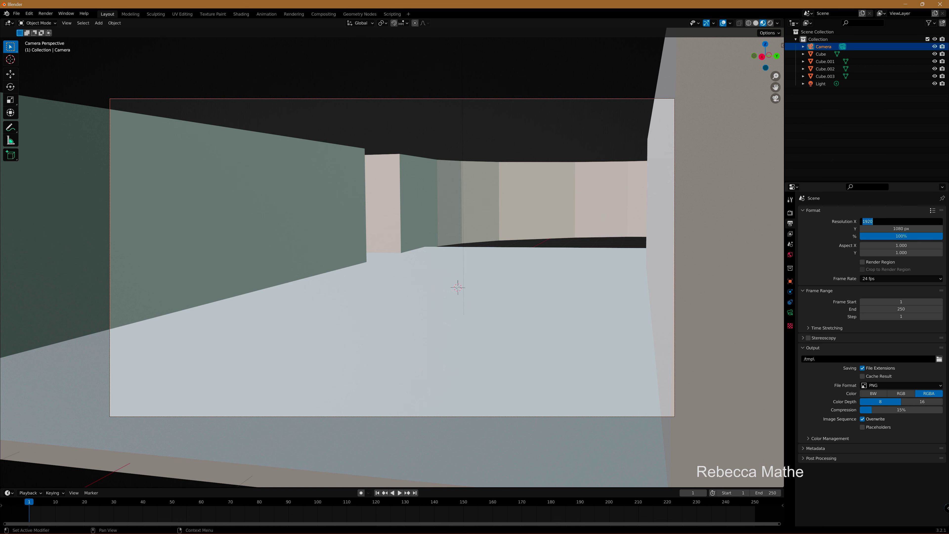
text(7680)
key(Return)
click(896, 229)
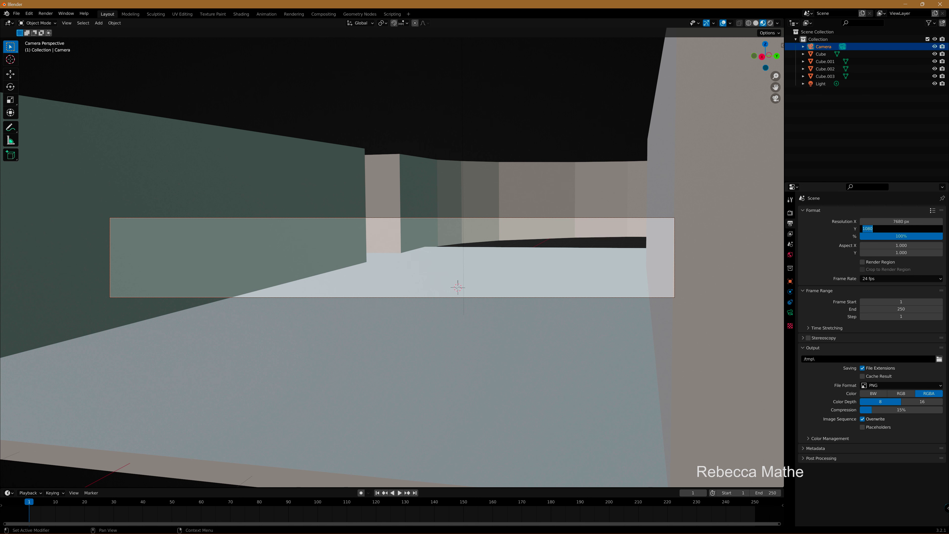
text(4320)
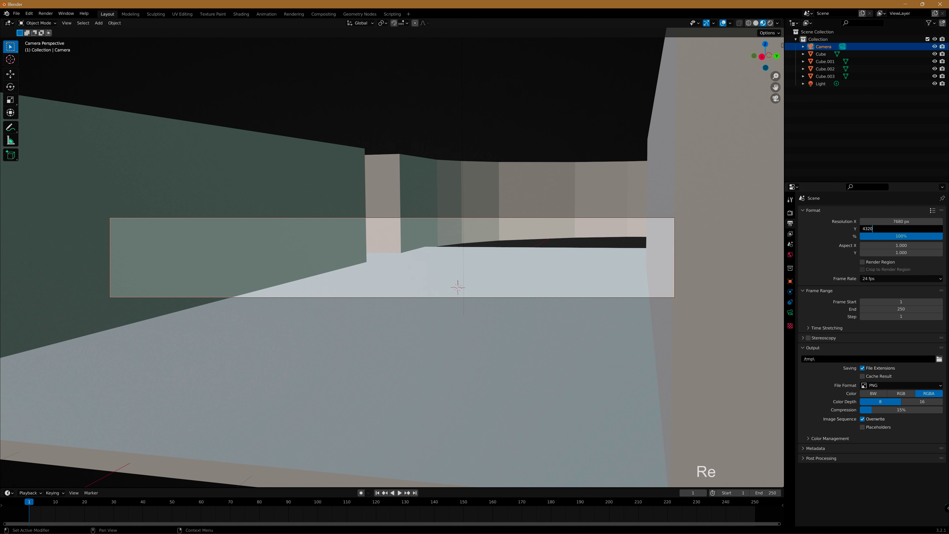
key(Return)
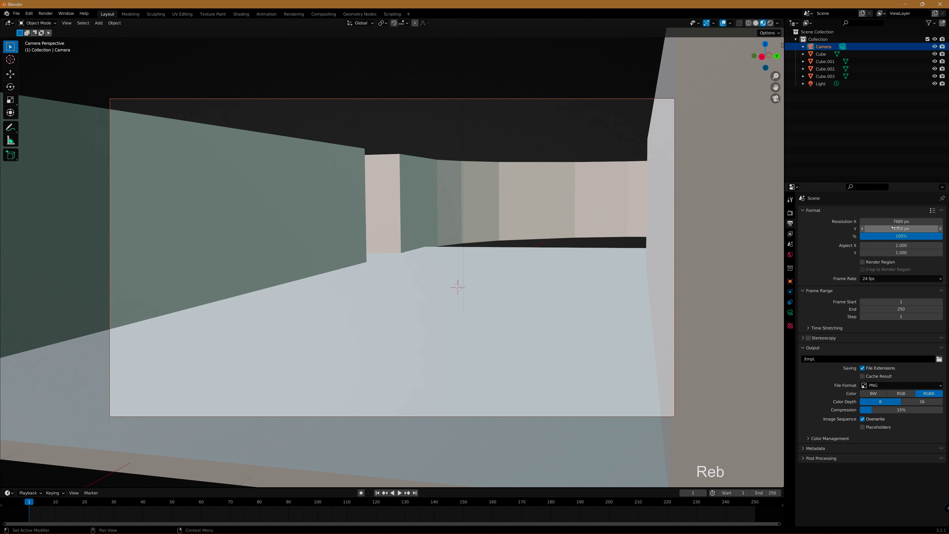
click(901, 229)
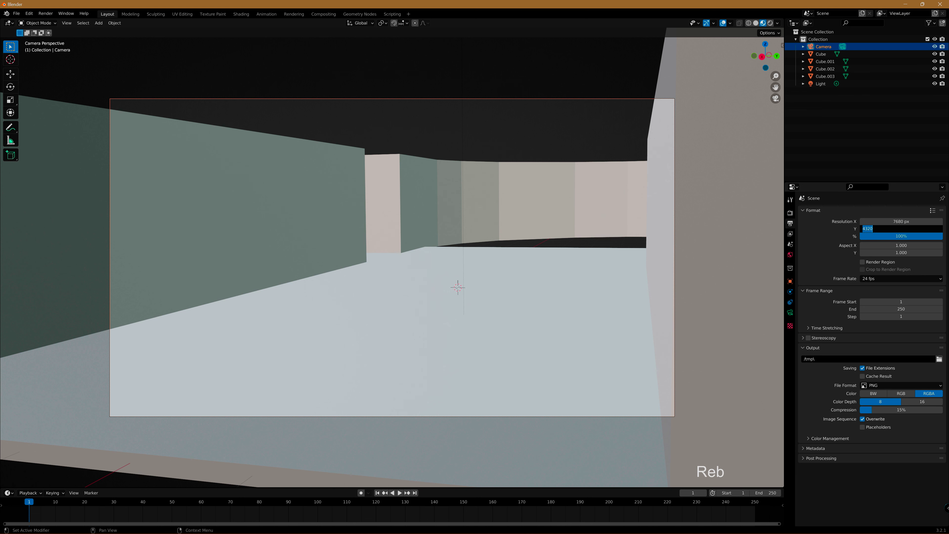
Confirm the 4320 px resolution height.
key(Return)
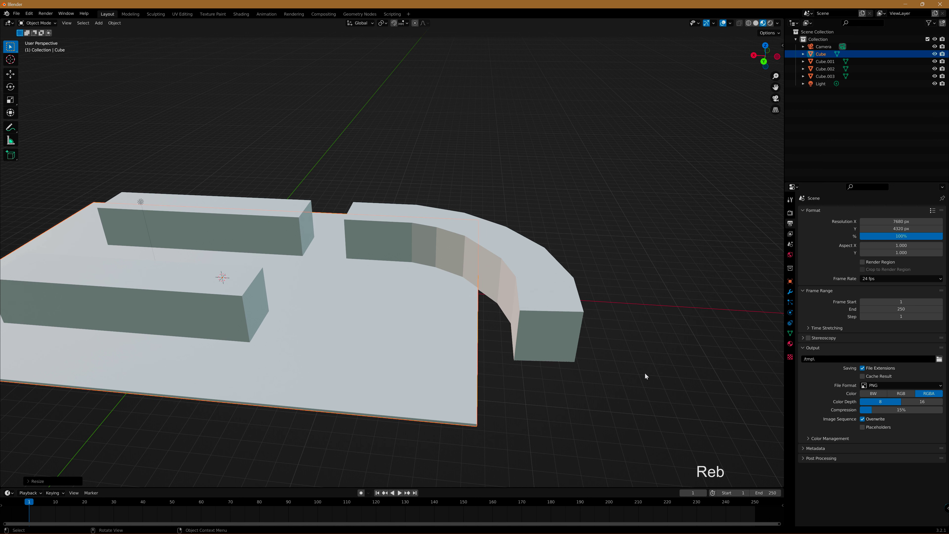
Move the base plate along X under the curved wall's end, zoom out, and duplicate it.
key(g)
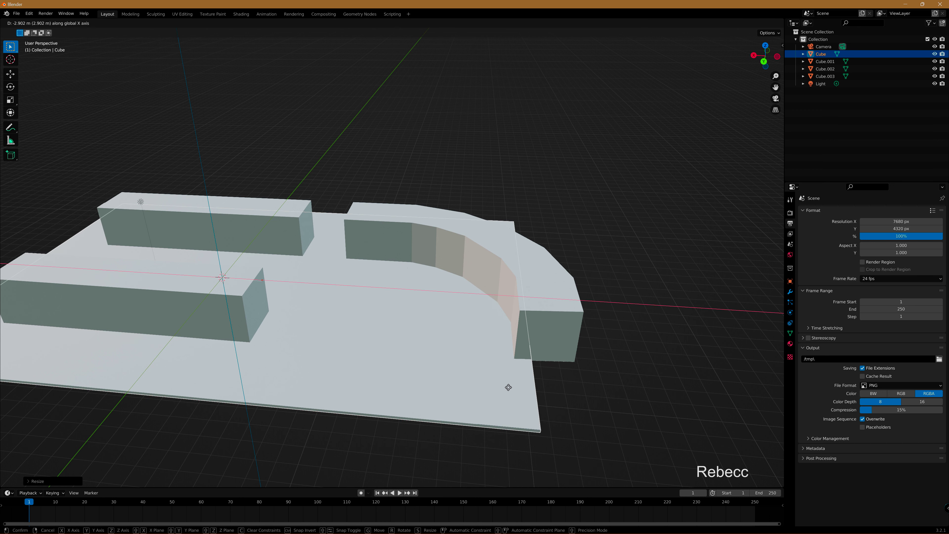
click(517, 389)
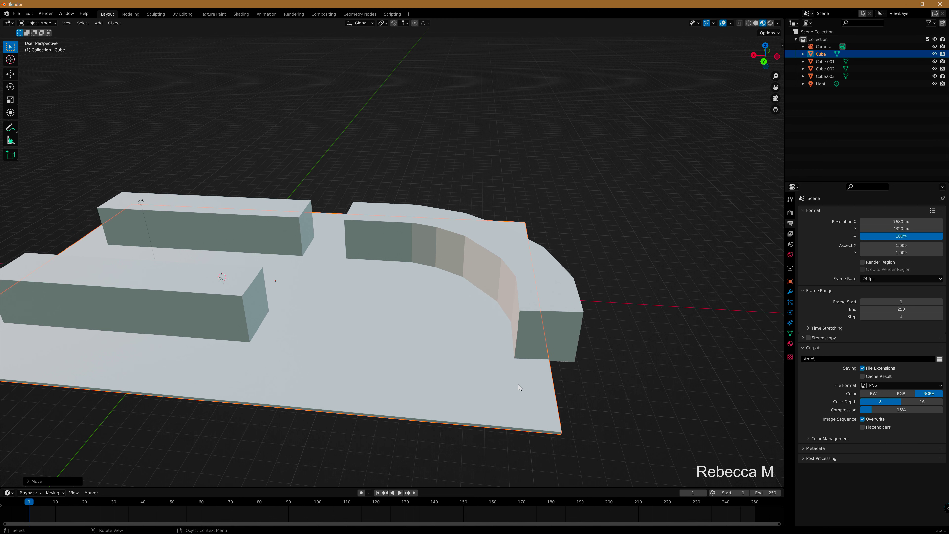
mouse_move(500, 381)
middle_down()
mouse_move(189, 307)
mouse_move(344, 257)
middle_up()
scroll(344, 257, down, 2)
scroll(310, 261, down, 2)
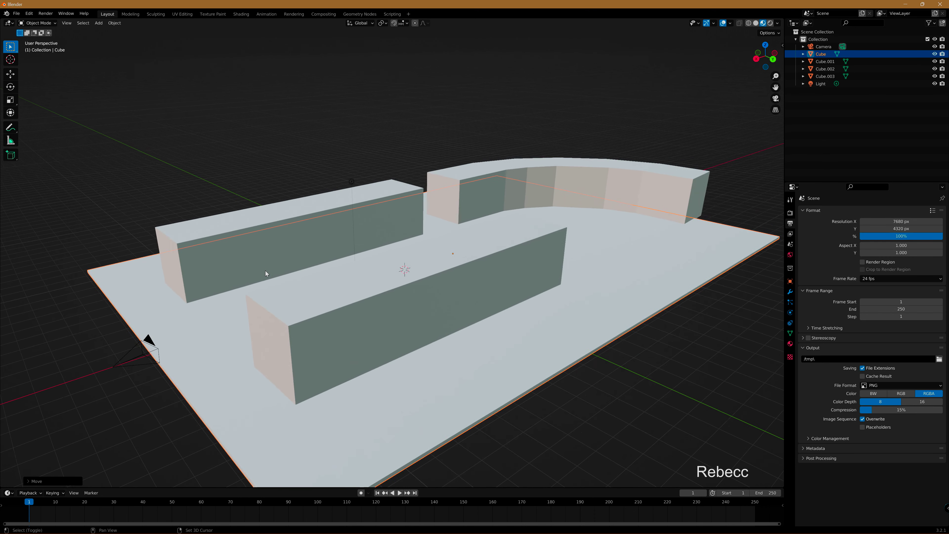
scroll(265, 270, down, 1)
key(shift+d)
Place the duplicate vertically, scale it down, and move it beside the walls.
key(z)
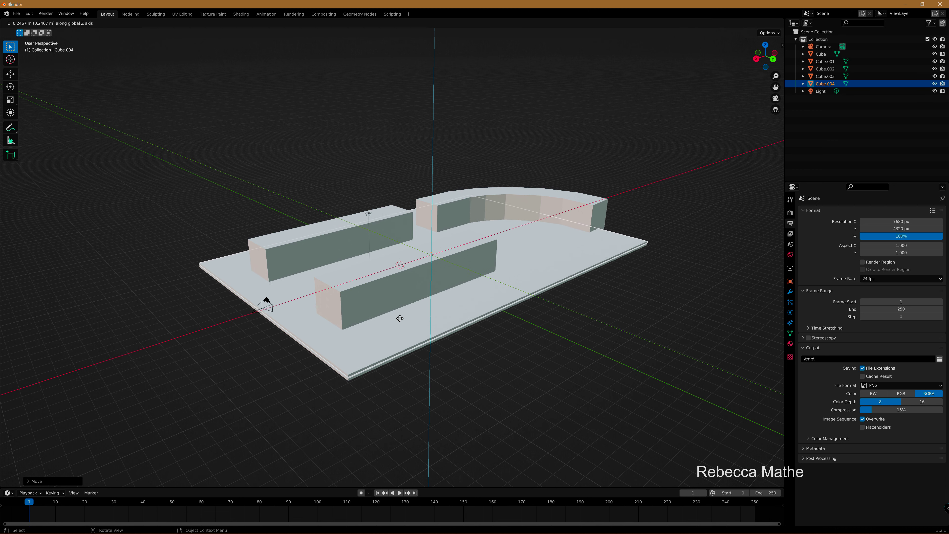
click(399, 319)
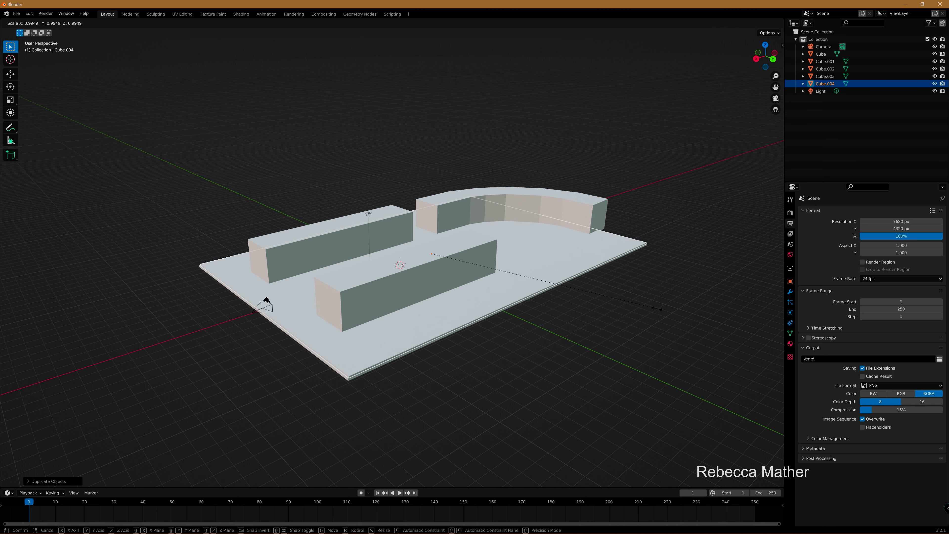
key(s)
click(508, 294)
key(g)
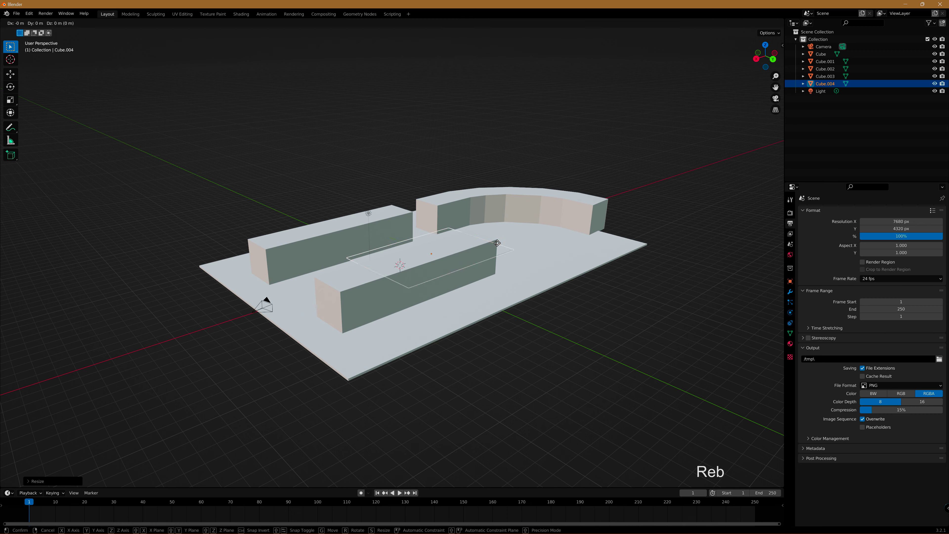
click(342, 352)
middle_drag(342, 350, 561, 336)
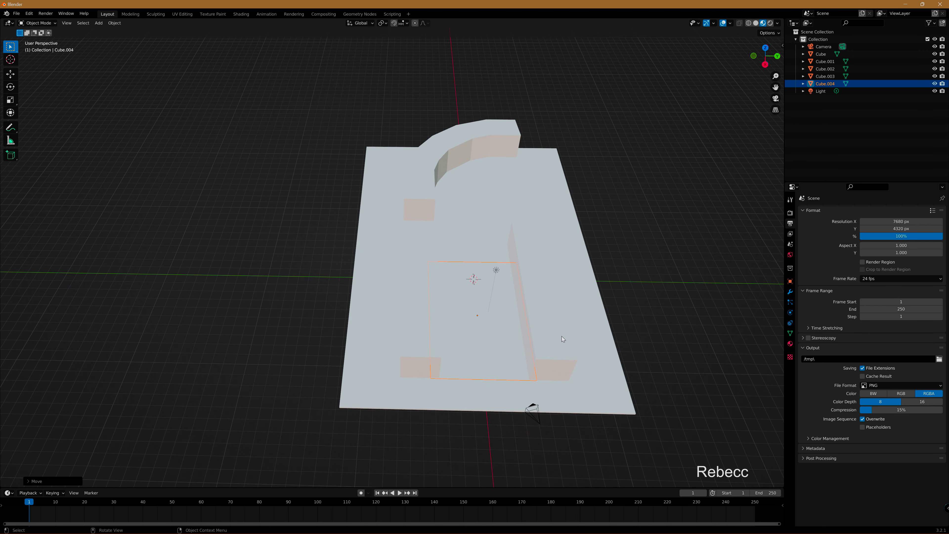
mouse_move(495, 341)
middle_down()
mouse_move(460, 358)
mouse_move(451, 347)
middle_up()
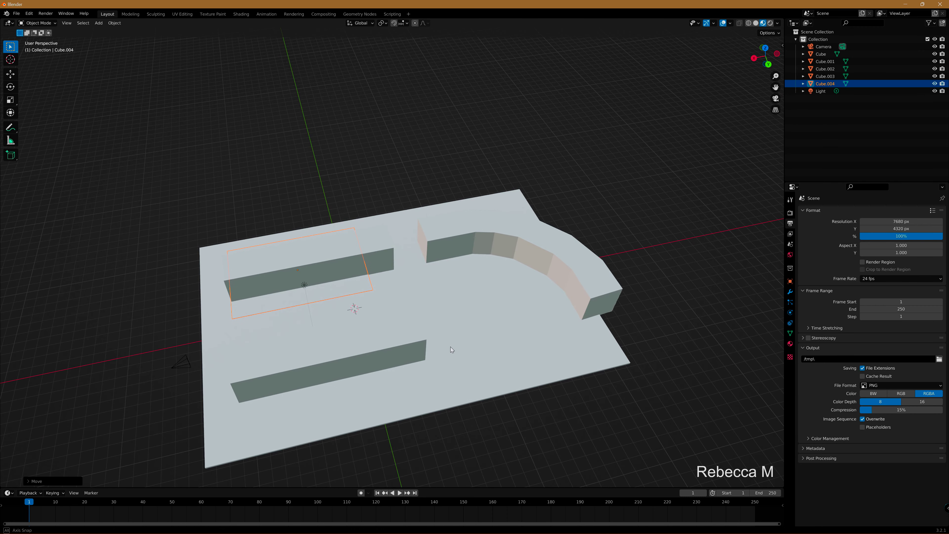
Stretch Cube.004 about 1.5 times along X and shift it along Y.
key(s)
key(x)
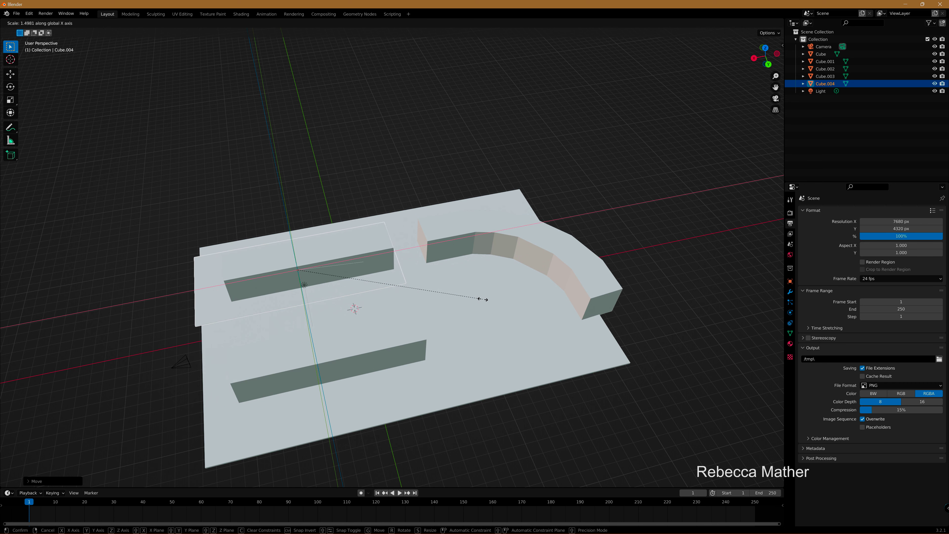
click(482, 299)
mouse_move(483, 299)
middle_down()
mouse_move(348, 374)
mouse_move(362, 359)
mouse_move(364, 367)
middle_up()
key(g)
key(y)
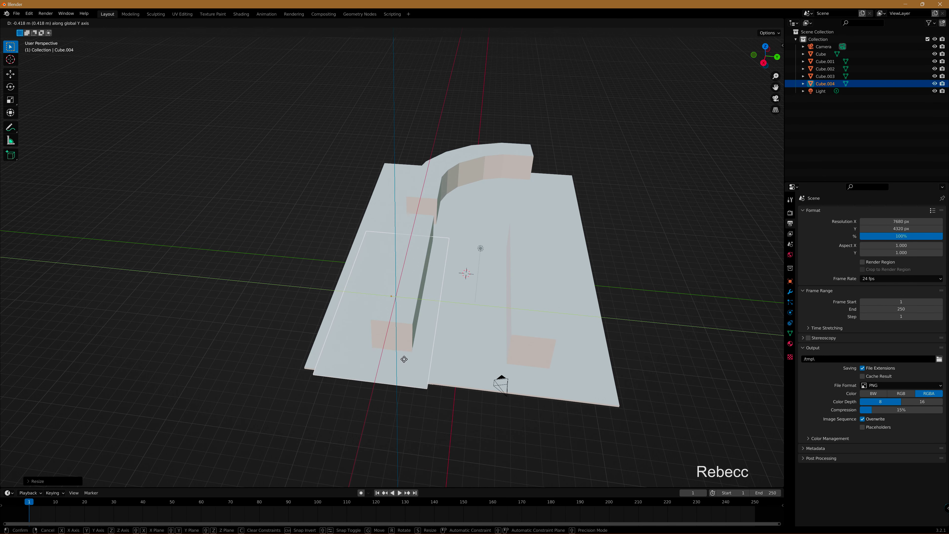
click(398, 358)
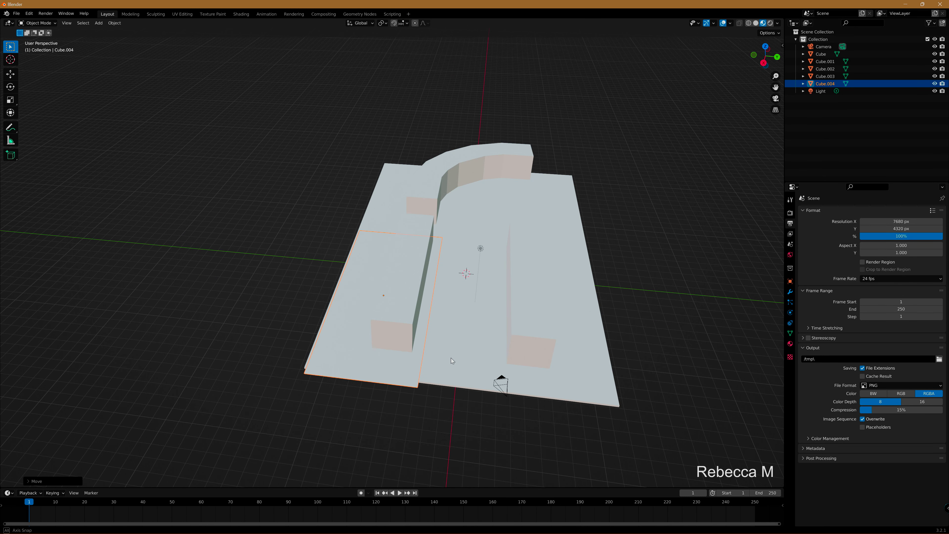
Fine-tune Cube.004's Y position to line up with the other walls, then make Cube.003 active.
middle_drag(450, 358, 434, 349)
scroll(435, 350, up, 5)
scroll(434, 350, down, 1)
scroll(441, 314, up, 1)
scroll(452, 318, up, 2)
scroll(475, 336, up, 1)
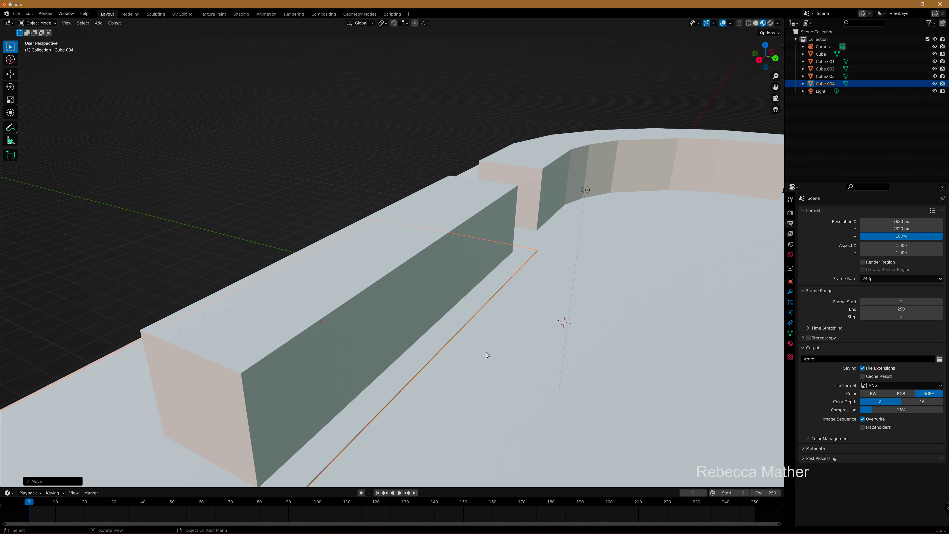
key(g)
click(494, 356)
mouse_move(542, 350)
middle_down()
mouse_move(392, 365)
mouse_move(394, 373)
middle_up()
key(g)
key(y)
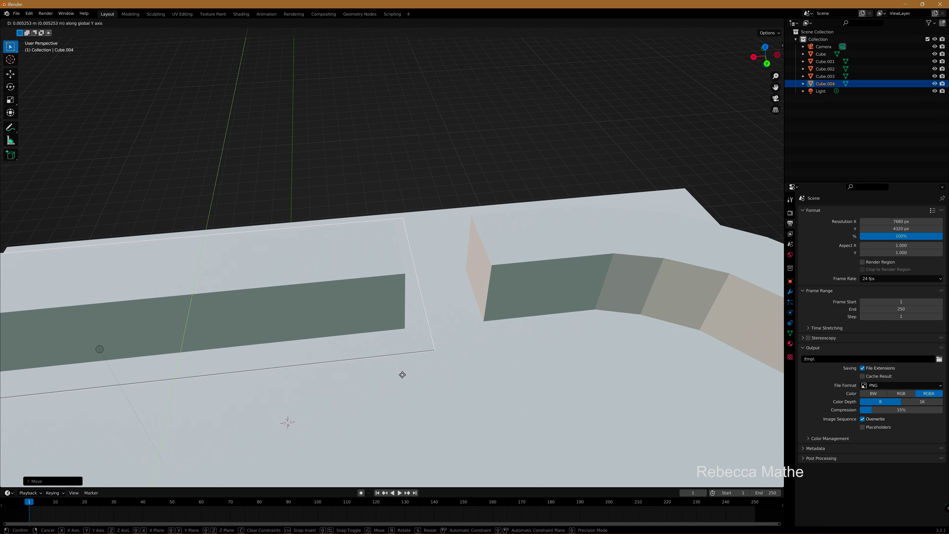
click(402, 375)
click(544, 267)
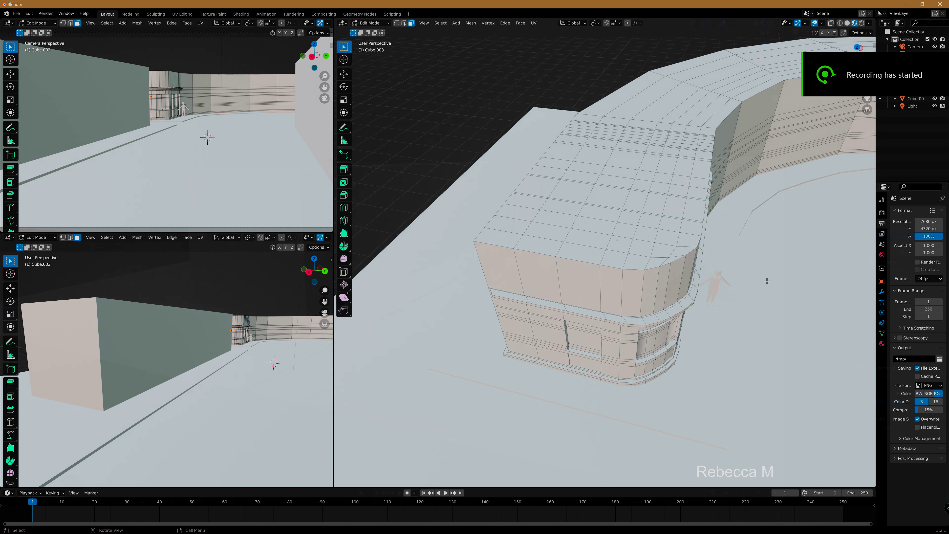
Switch to Edge select and move the chosen edges along X.
middle_drag(767, 281, 669, 251)
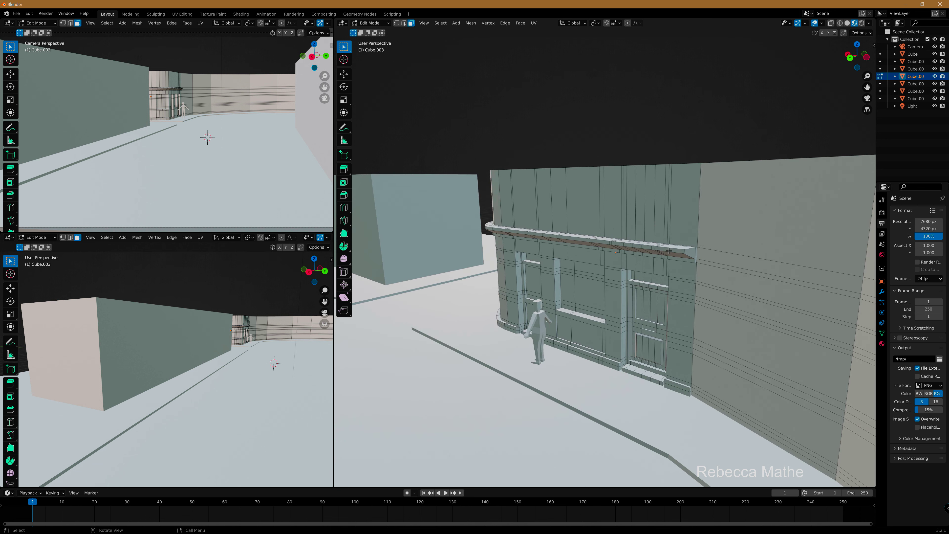
click(403, 23)
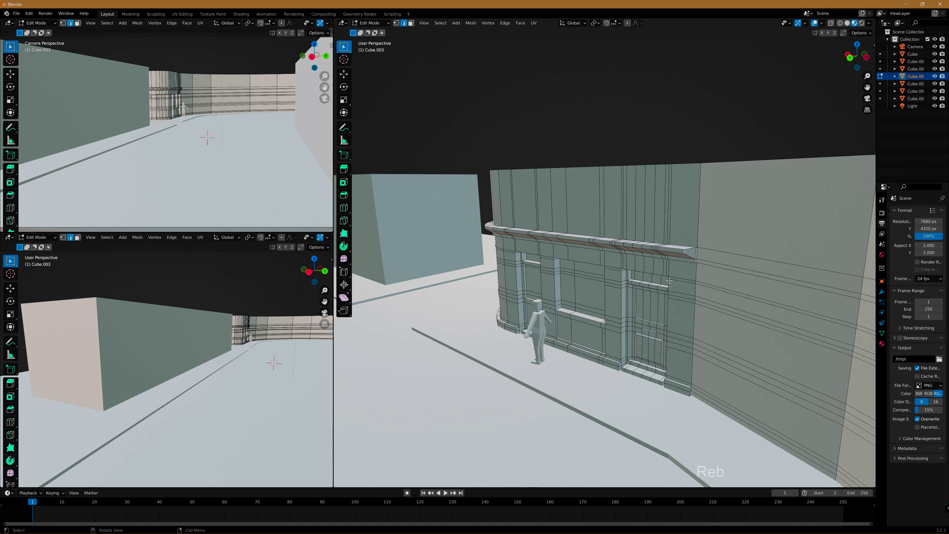
key(g)
key(x)
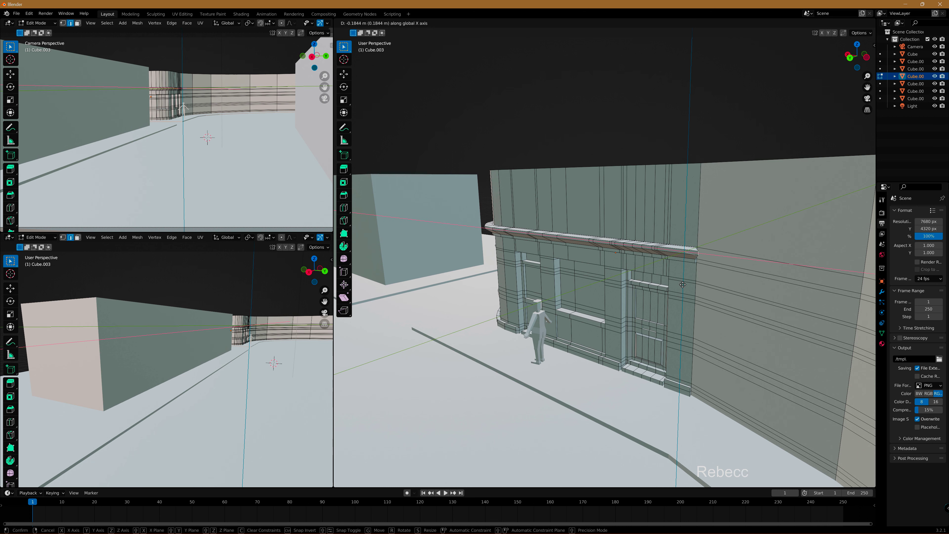
click(679, 283)
Add a loop cut around the upper storey just above the storefront cornice.
mouse_move(679, 284)
middle_down()
mouse_move(670, 305)
mouse_move(635, 292)
middle_up()
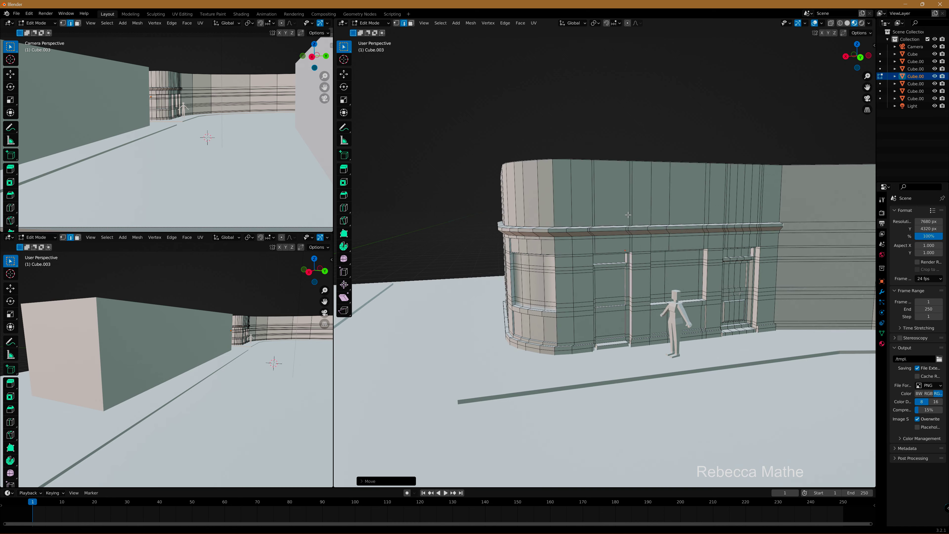
scroll(613, 286, up, 2)
scroll(614, 286, up, 2)
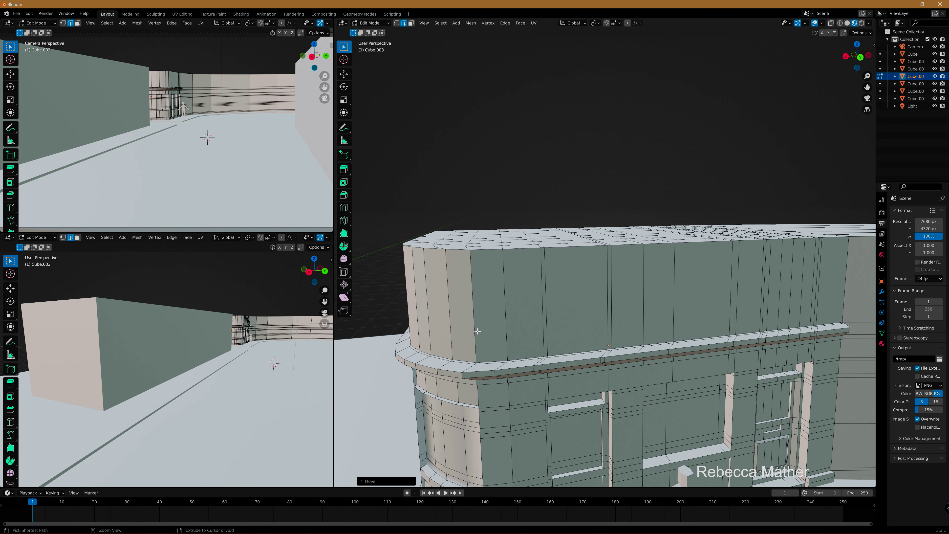
key(ctrl+r)
click(453, 346)
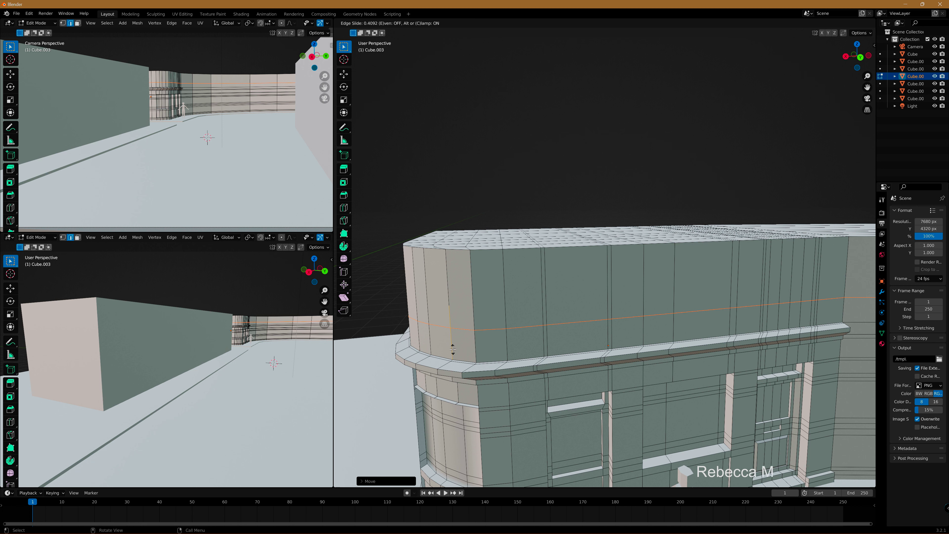
Fix the first loop in place and cut a second loop around the upper storey.
click(453, 350)
key(ctrl+r)
click(506, 338)
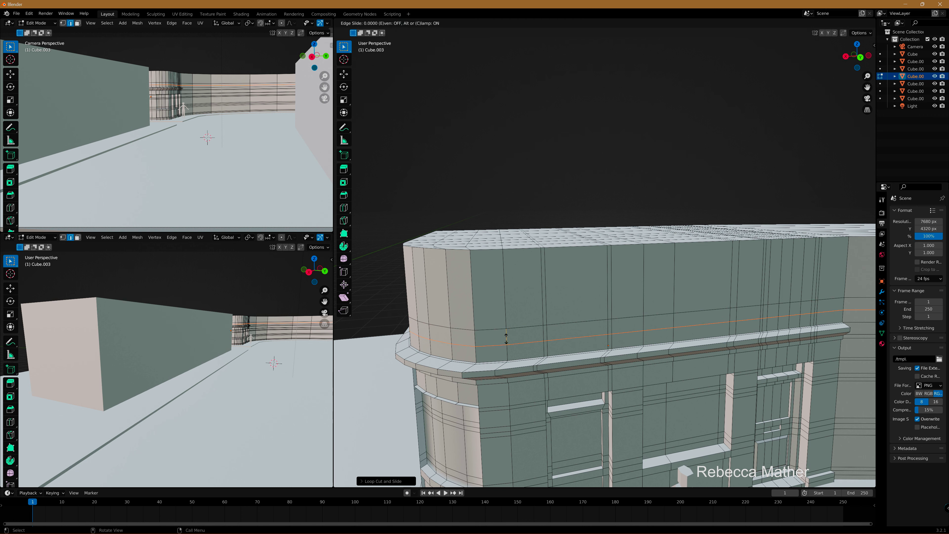
click(523, 317)
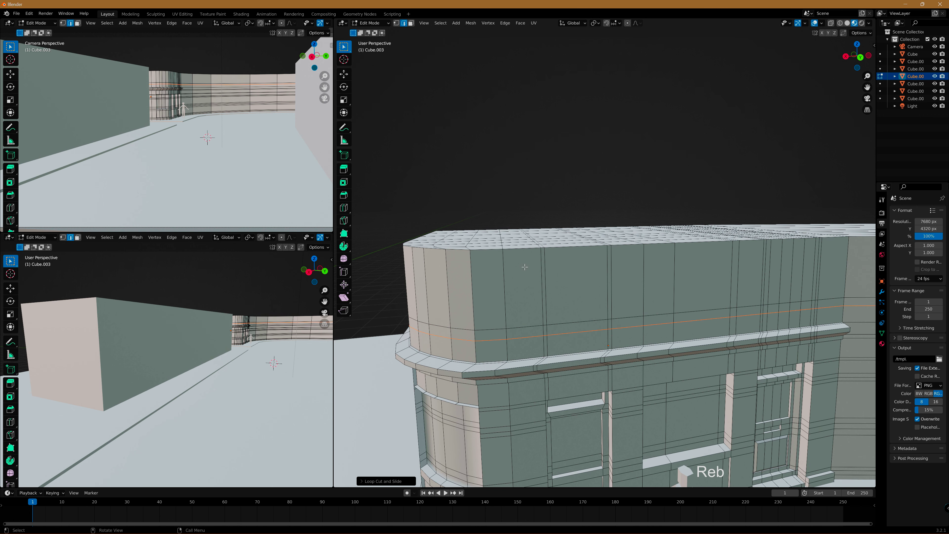
scroll(525, 267, down, 5)
scroll(508, 253, up, 3)
In Face select, select the strip of roof faces along the whole building.
key(alt+a)
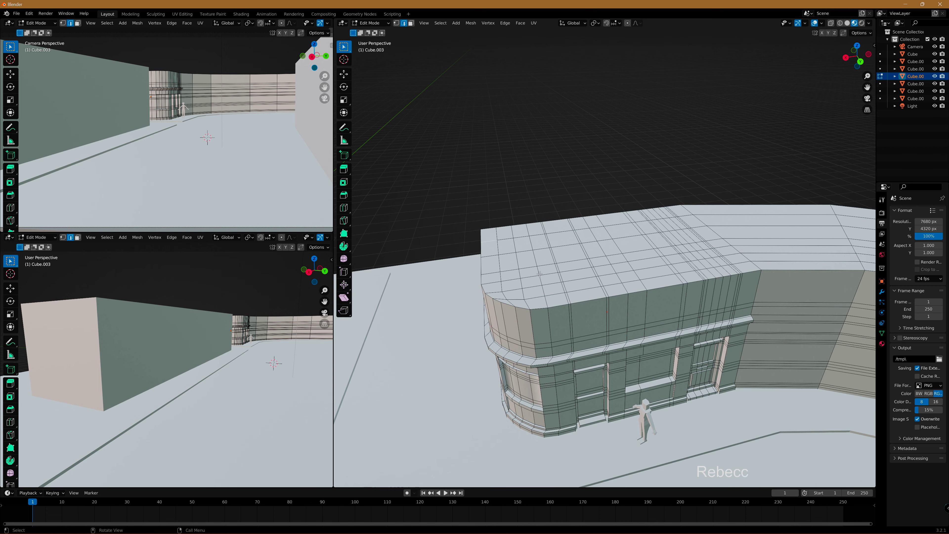
scroll(486, 227, down, 3)
click(411, 24)
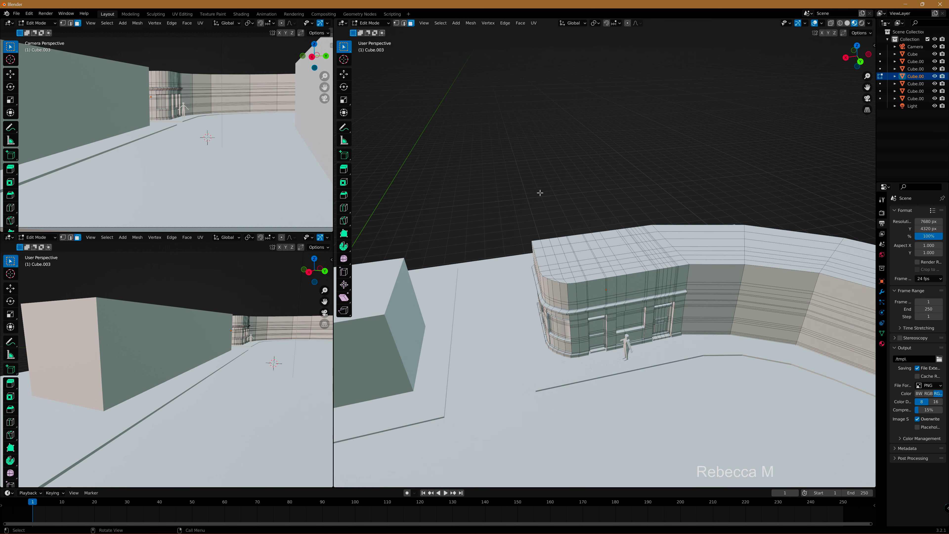
scroll(716, 312, up, 3)
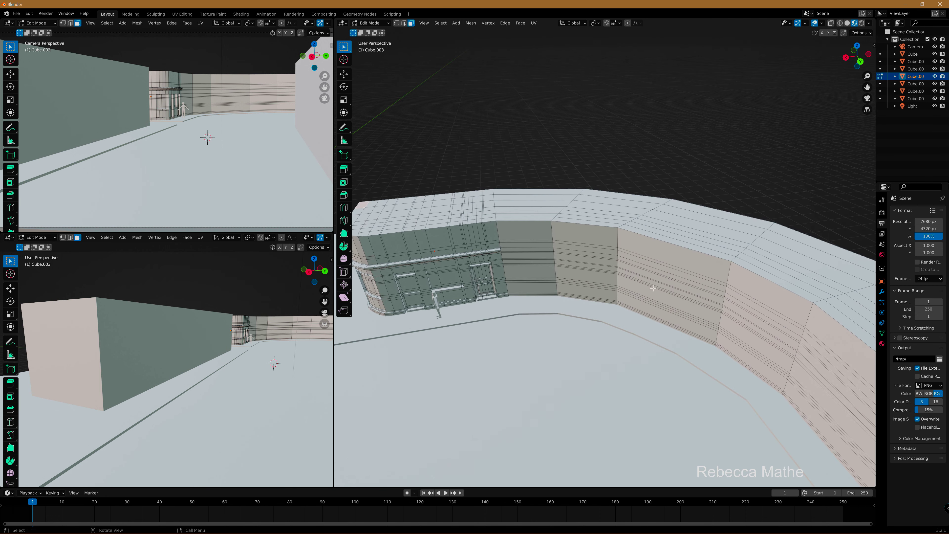
ctrl+click(821, 294)
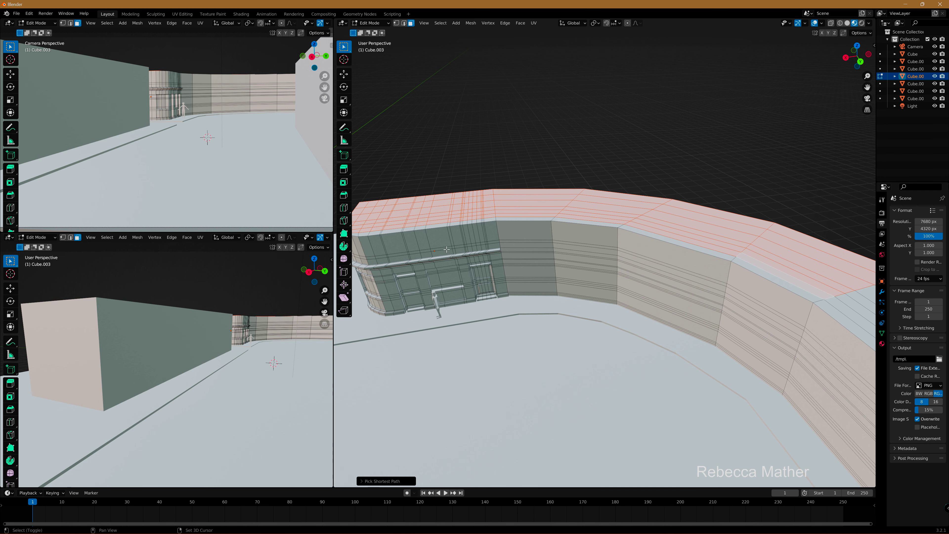
mouse_move(821, 294)
middle_down()
mouse_move(454, 224)
mouse_move(525, 252)
middle_up()
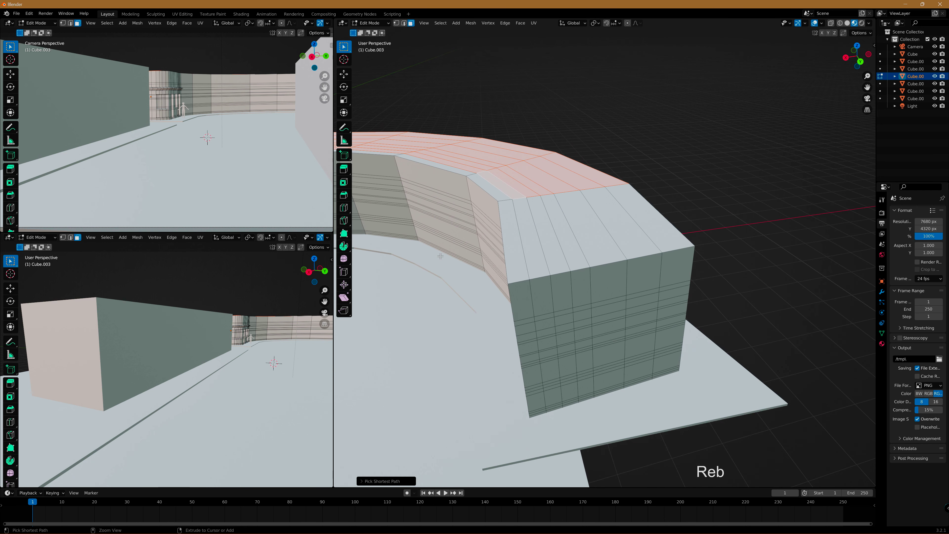
key(alt+a)
ctrl+click(525, 252)
mouse_move(525, 251)
middle_down()
mouse_move(730, 257)
mouse_move(613, 240)
middle_up()
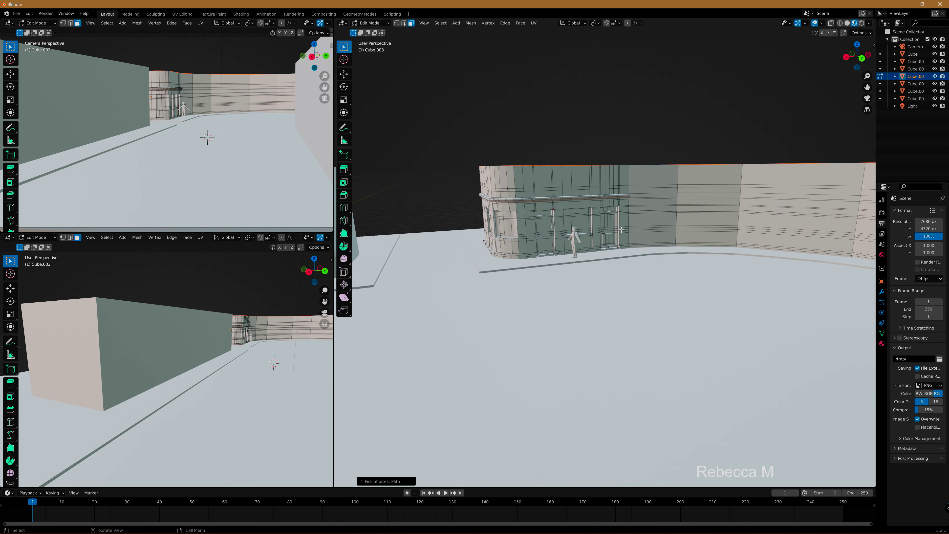
Raise the selected roof faces about 1.289 m along Z, then start another vertical move.
key(g)
key(z)
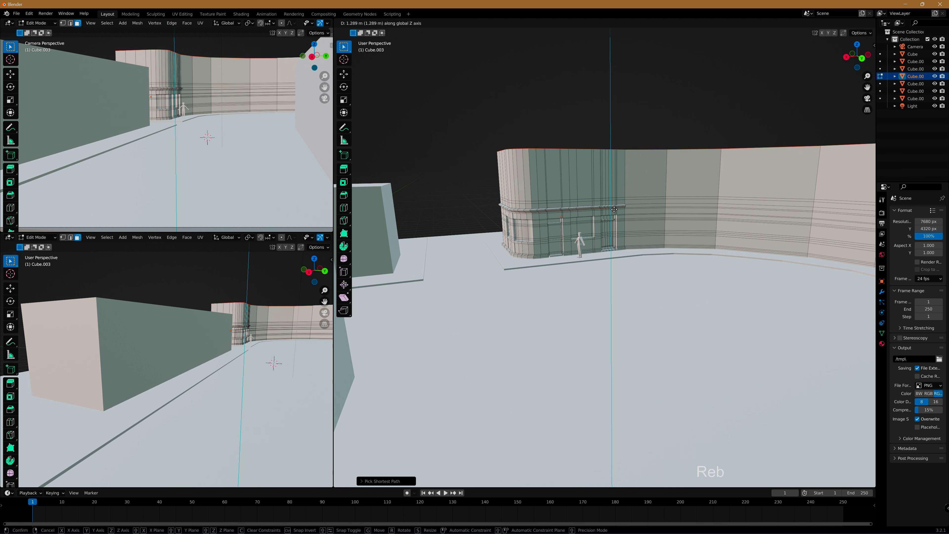
click(614, 208)
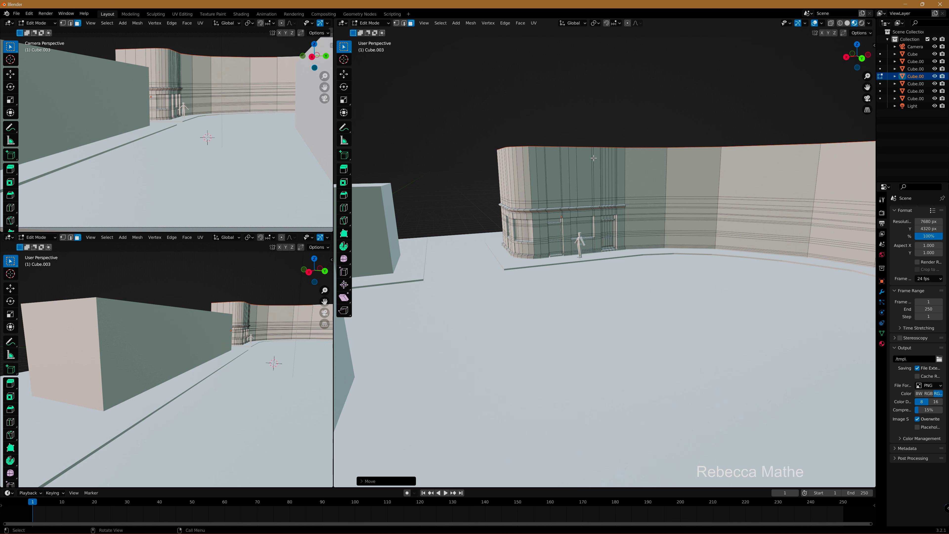
key(g)
key(z)
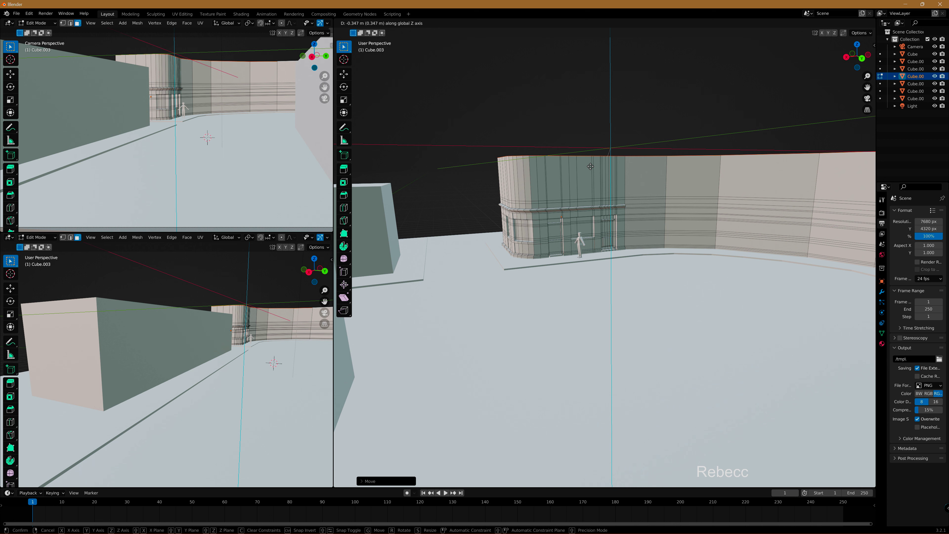
Confirm the slightly lowered roof and orbit around the building corner.
click(590, 166)
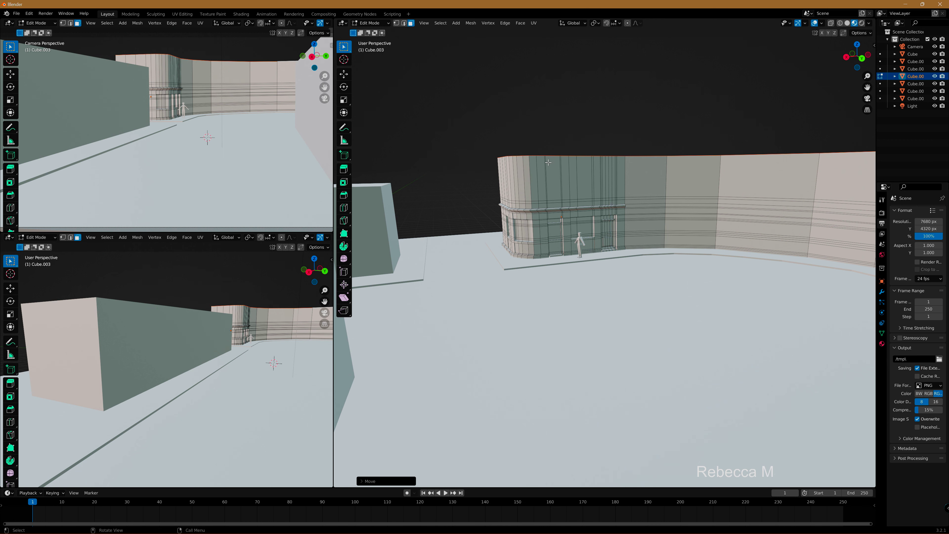
scroll(511, 138, up, 5)
scroll(511, 138, down, 5)
middle_drag(511, 138, 690, 254)
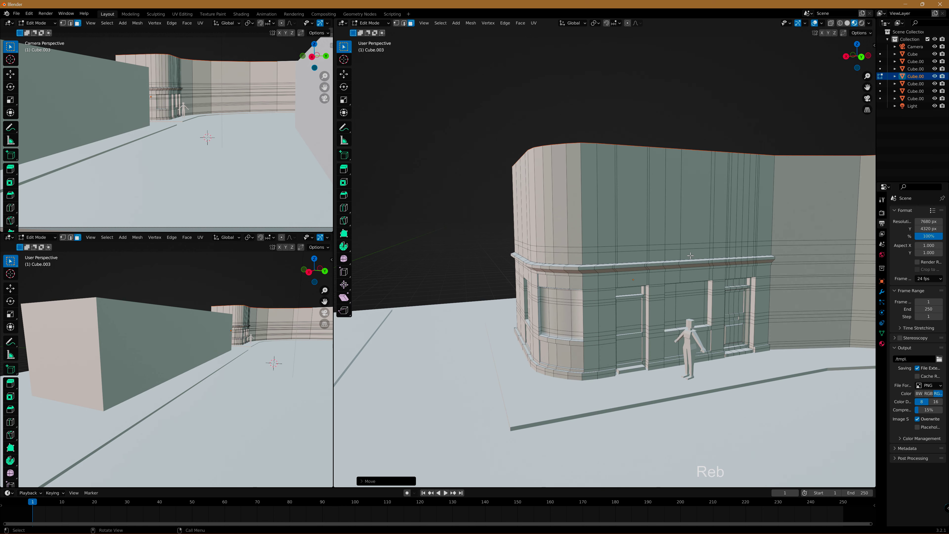
scroll(690, 255, up, 1)
scroll(636, 243, up, 2)
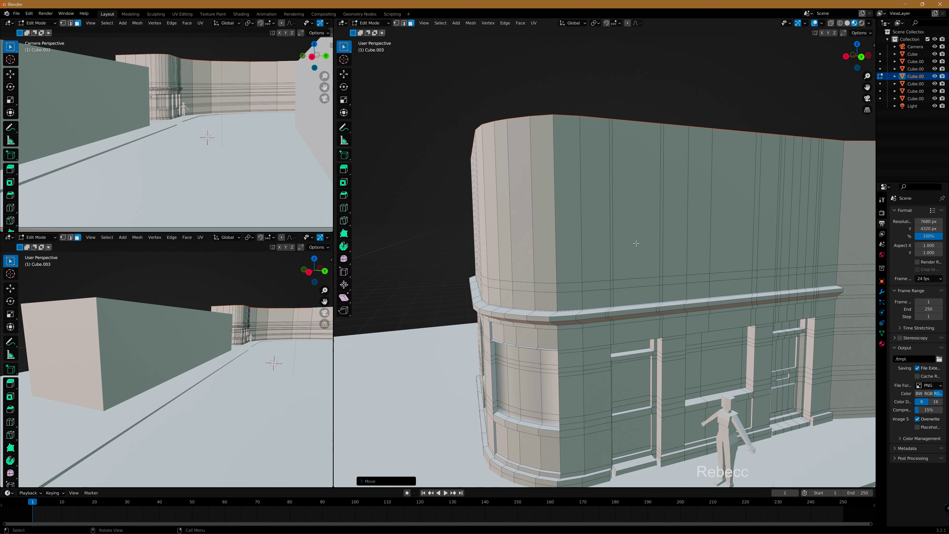
middle_drag(636, 243, 578, 267)
Cut a horizontal loop on the upper wall and raise it along Z.
key(ctrl+r)
click(577, 193)
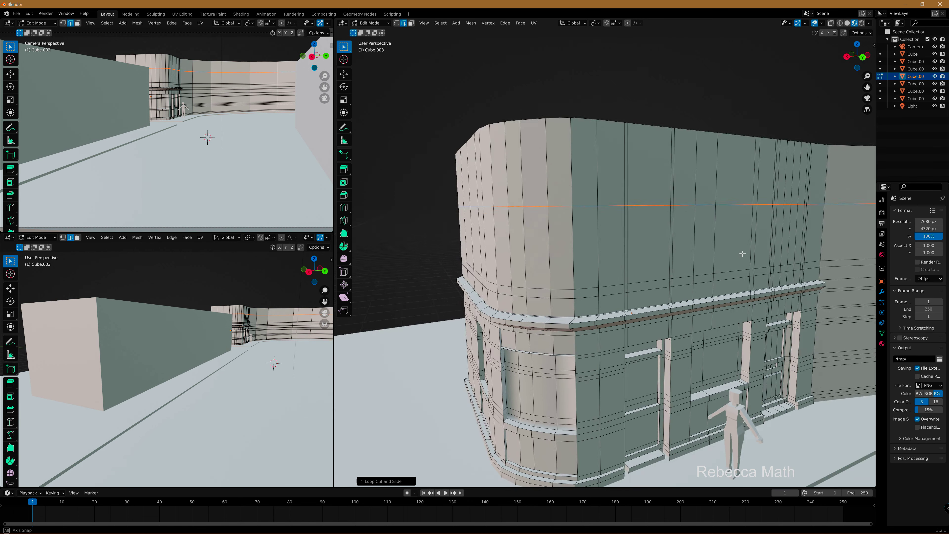
middle_drag(577, 193, 721, 254)
key(g)
key(z)
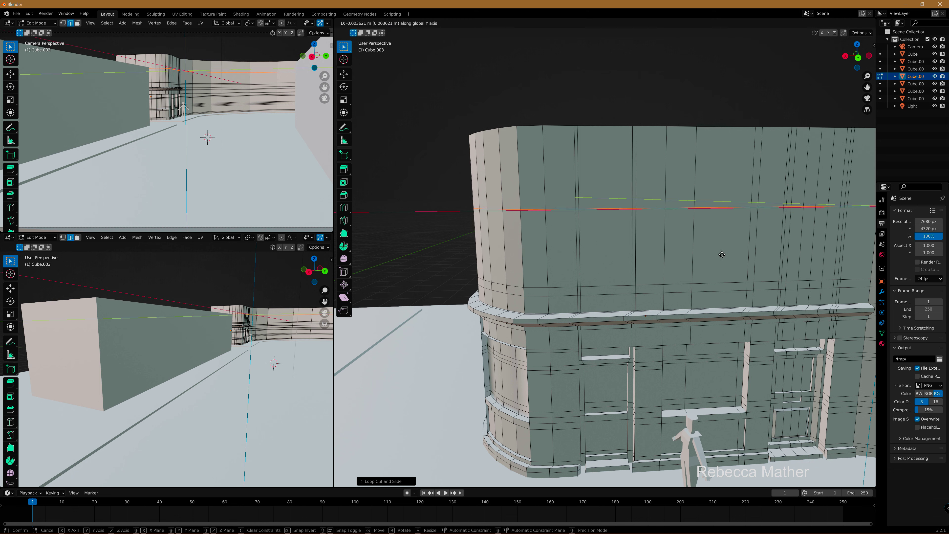
click(722, 244)
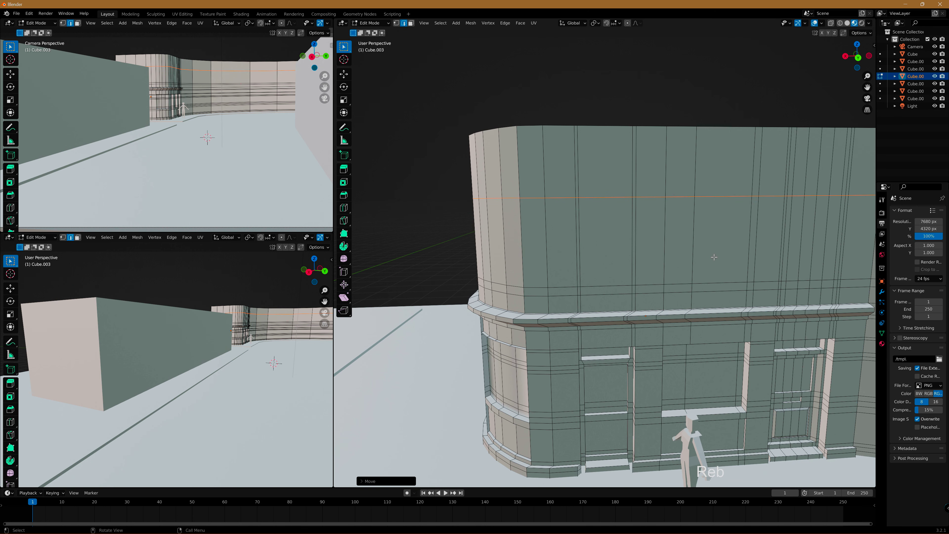
middle_drag(722, 243, 718, 252)
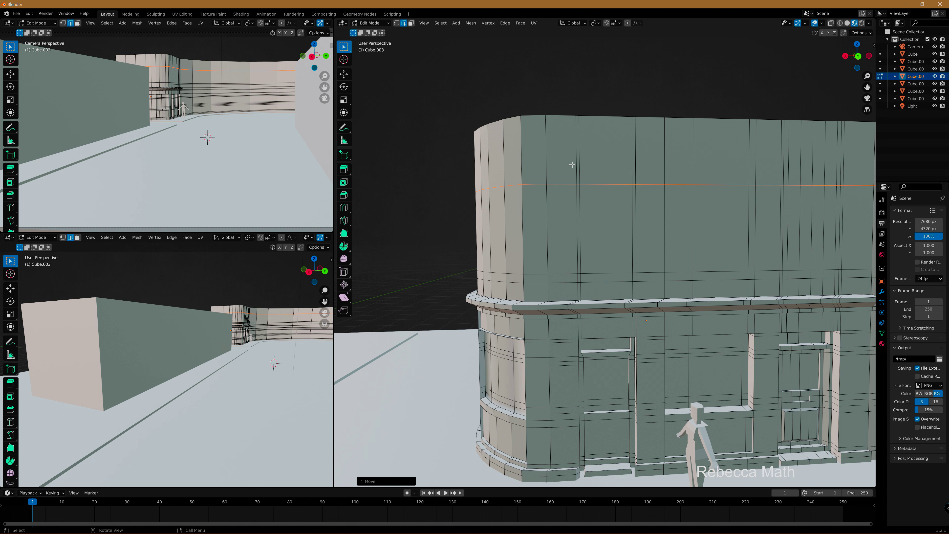
key(shift+r)
Cut two more horizontal edge loops higher up the upper storey wall.
key(ctrl+r)
click(572, 164)
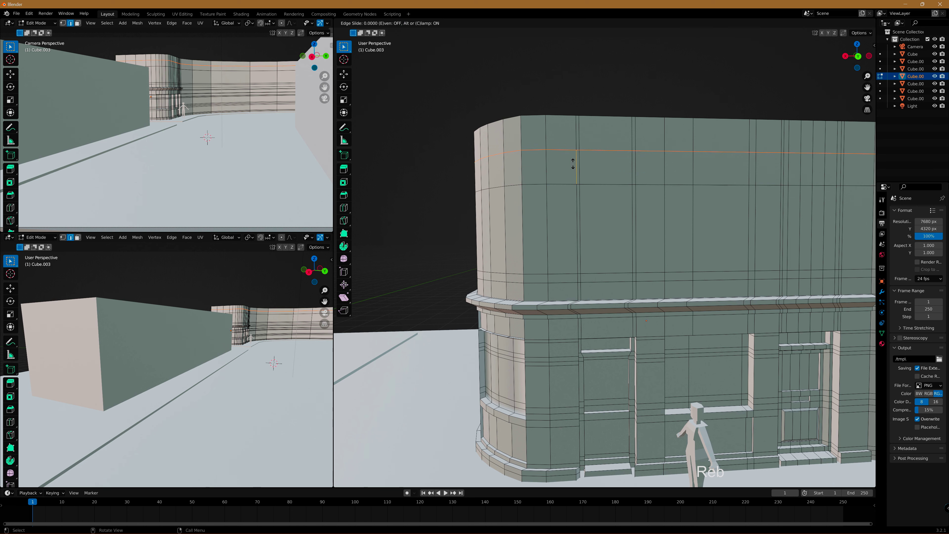
click(577, 166)
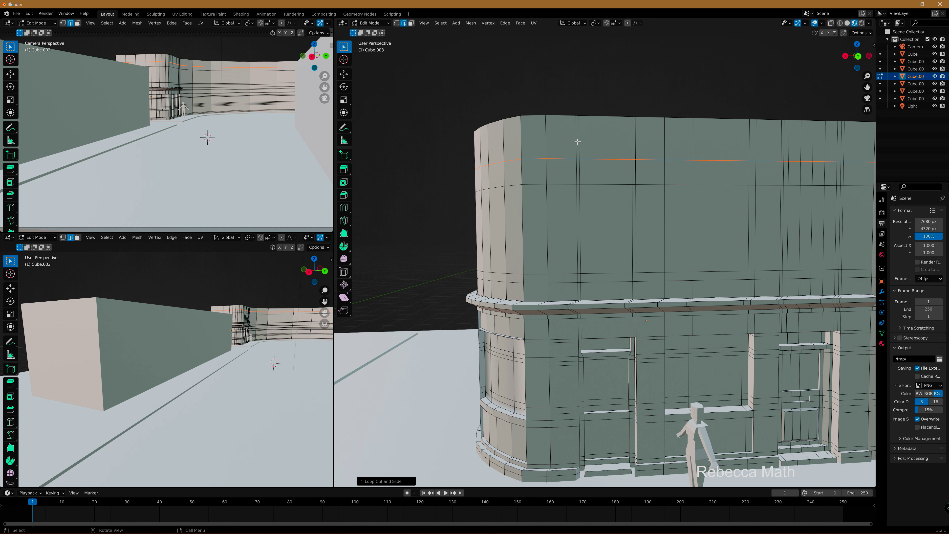
key(ctrl+r)
click(578, 141)
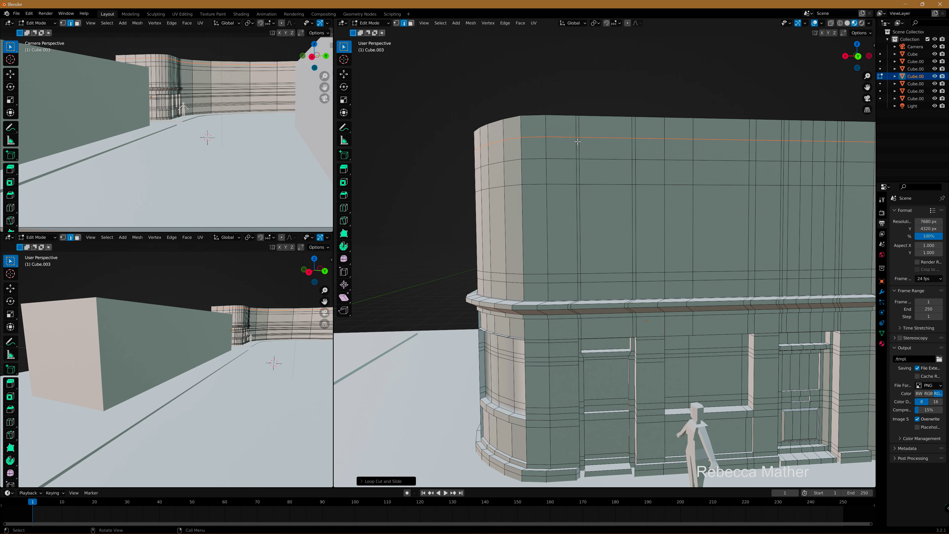
middle_drag(578, 141, 565, 212)
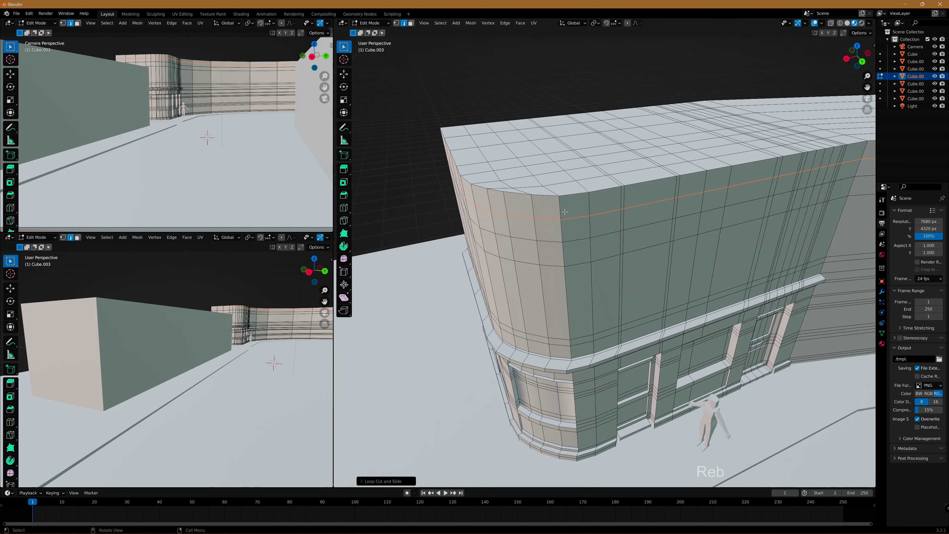
Select all of Cube.003's top faces and shift them along Z by about 0.1053 m.
scroll(535, 178, down, 4)
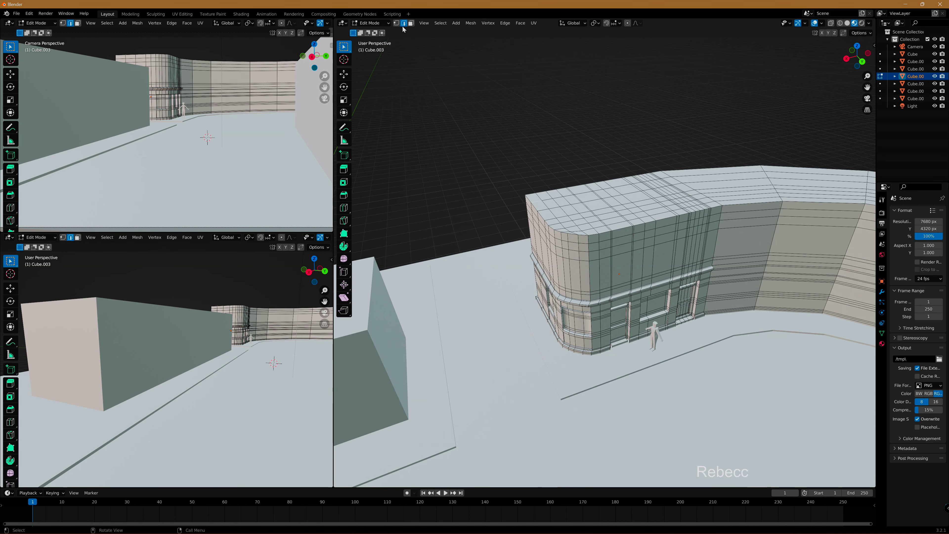
click(411, 23)
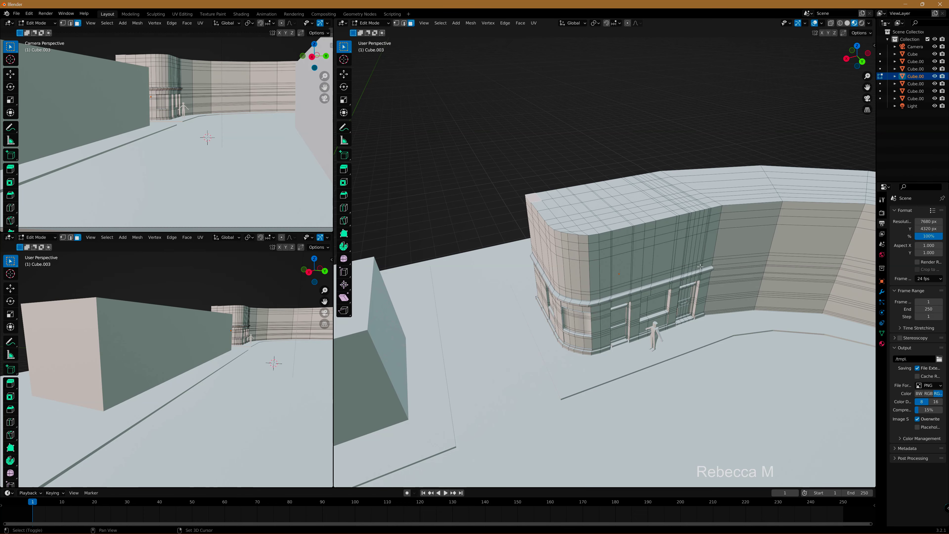
key(KP_Decimal)
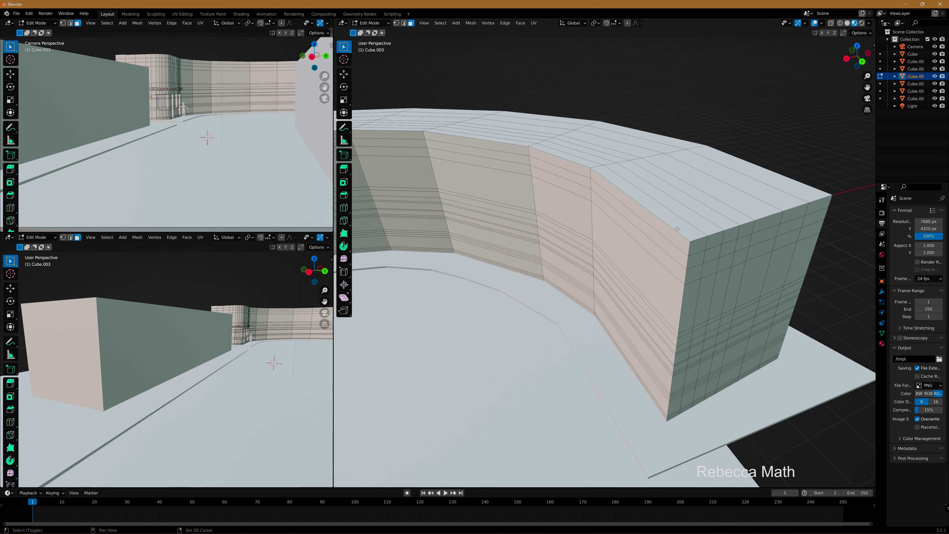
ctrl+shift+click(678, 225)
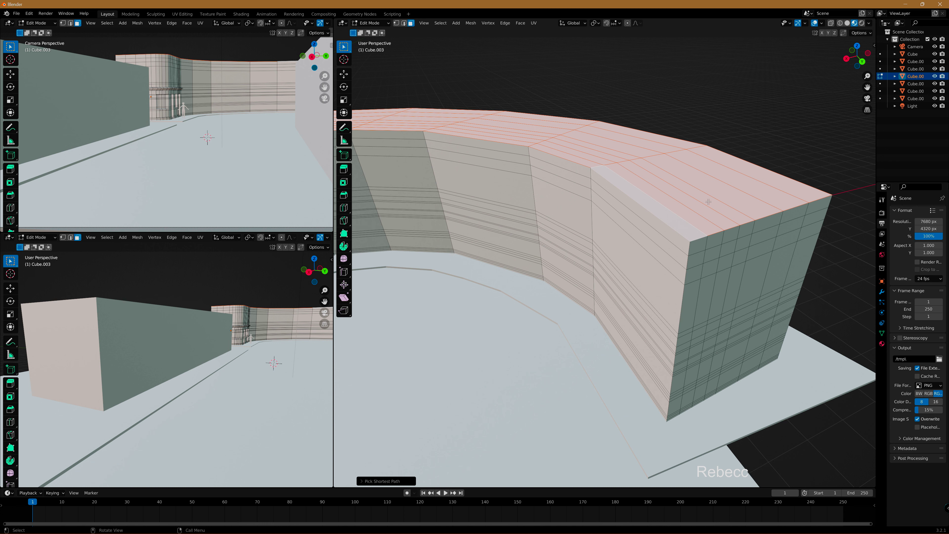
ctrl+middle_drag(547, 166, 720, 183)
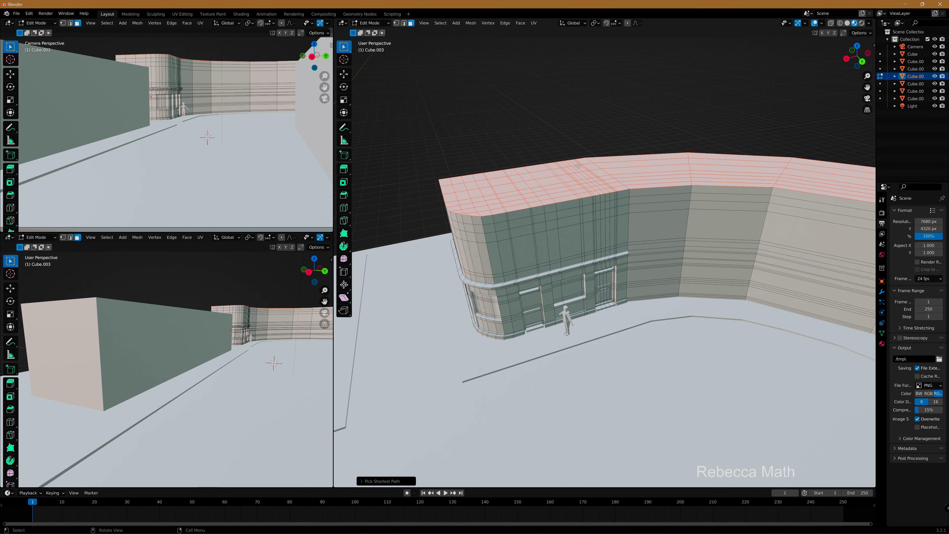
key(g)
key(z)
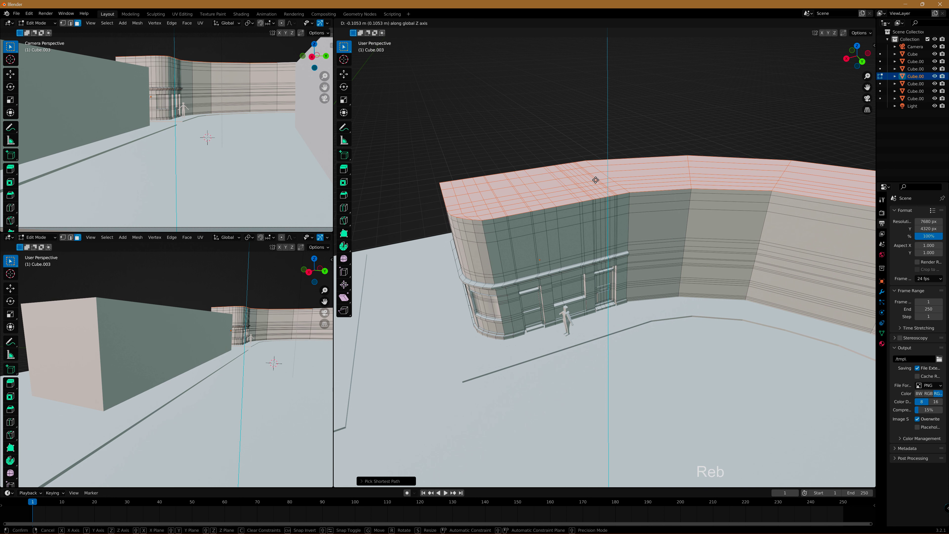
click(595, 180)
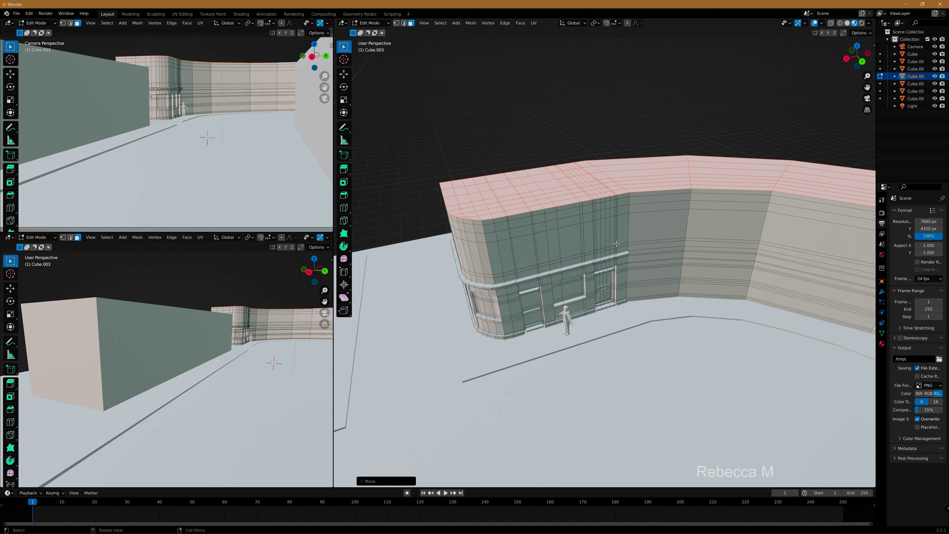
middle_drag(616, 244, 507, 246)
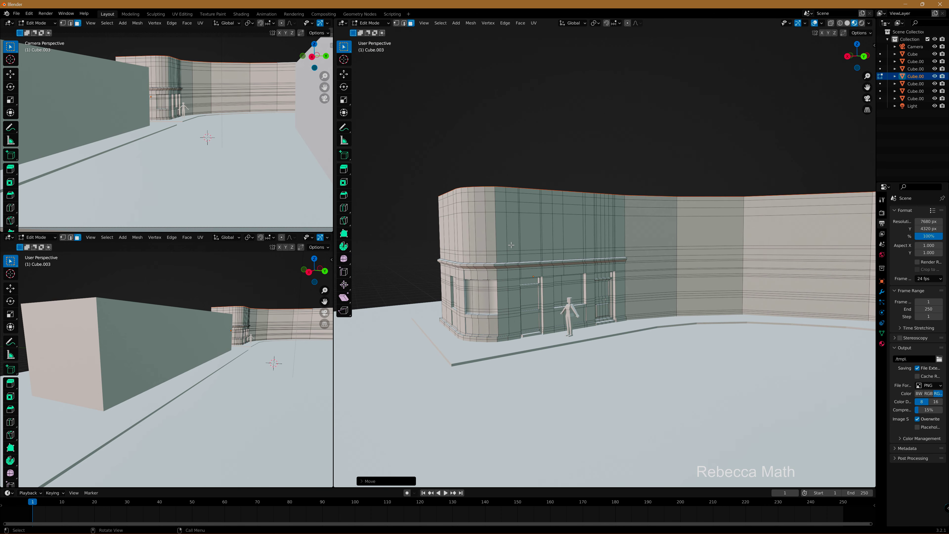
Add two vertical edge loops side by side across the upper wall.
scroll(511, 294, up, 2)
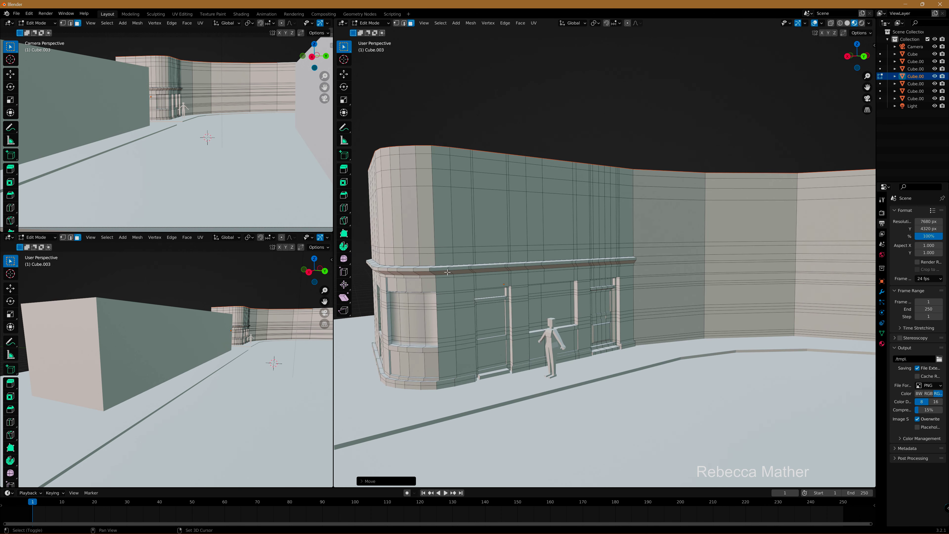
scroll(539, 261, up, 2)
mouse_move(539, 261)
middle_down()
mouse_move(547, 263)
mouse_move(532, 199)
middle_up()
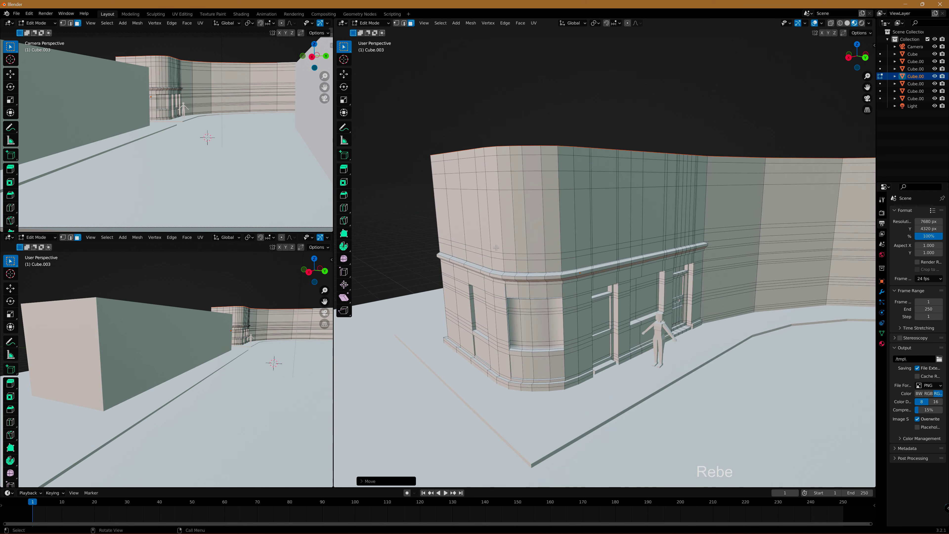
click(530, 197)
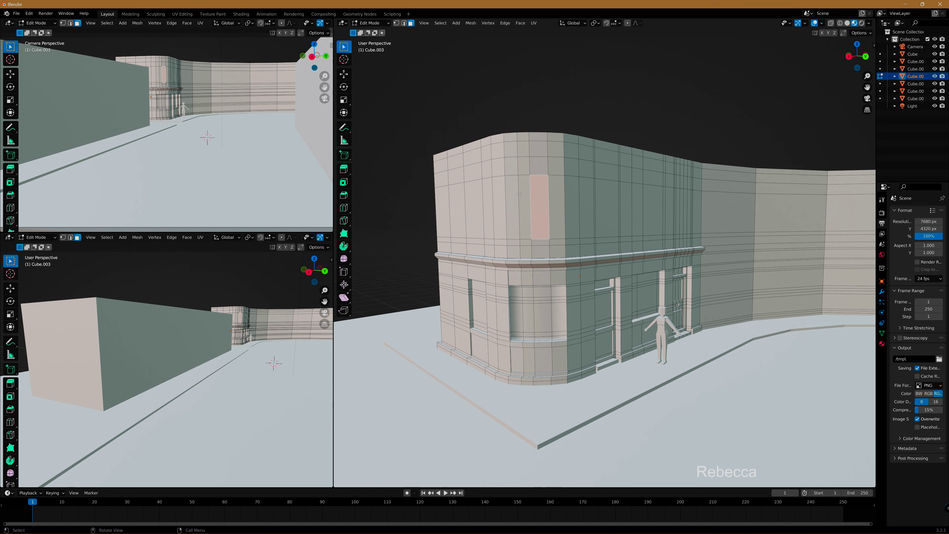
key(ctrl+r)
click(512, 155)
key(ctrl+r)
click(551, 158)
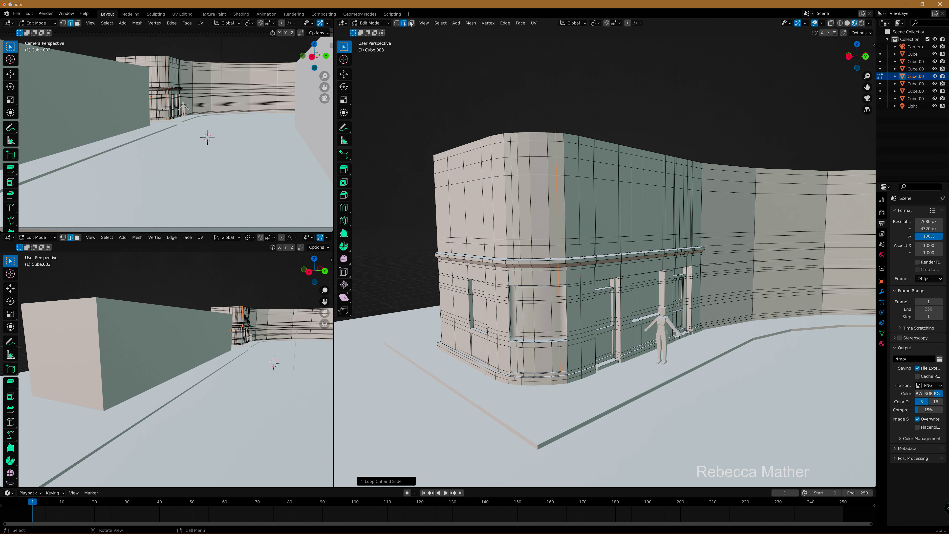
Extrude a window-sized strip of upper-wall faces inward as a recess, then select the next window faces.
click(410, 22)
click(515, 185)
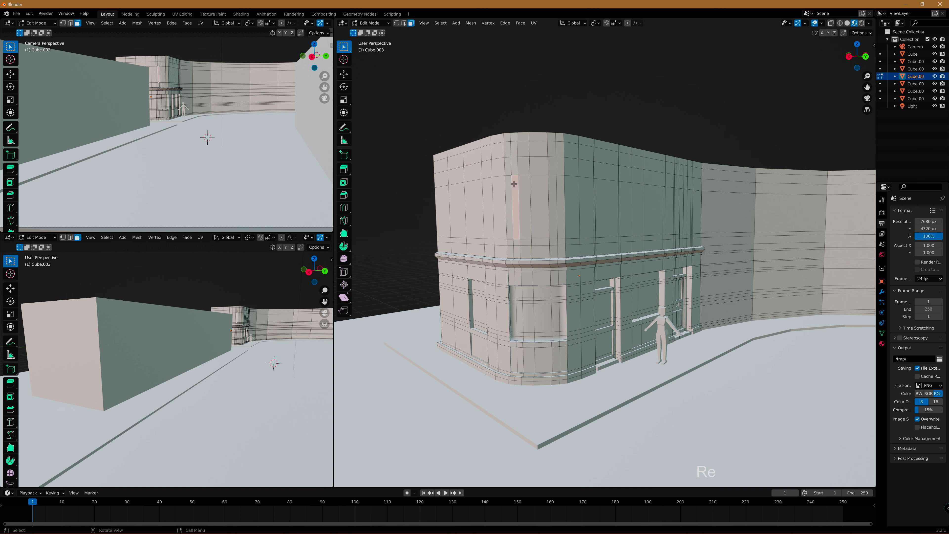
ctrl+click(551, 188)
middle_drag(610, 190, 523, 222)
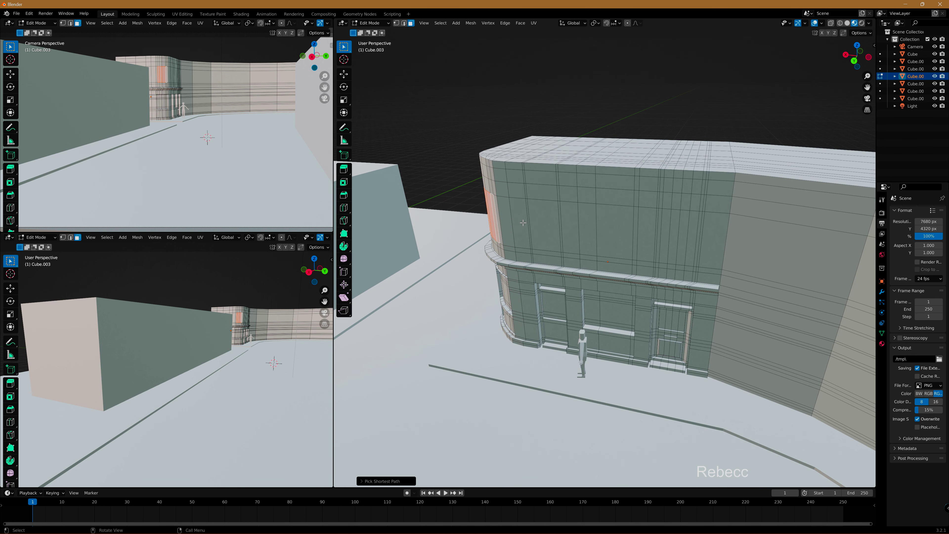
key(e)
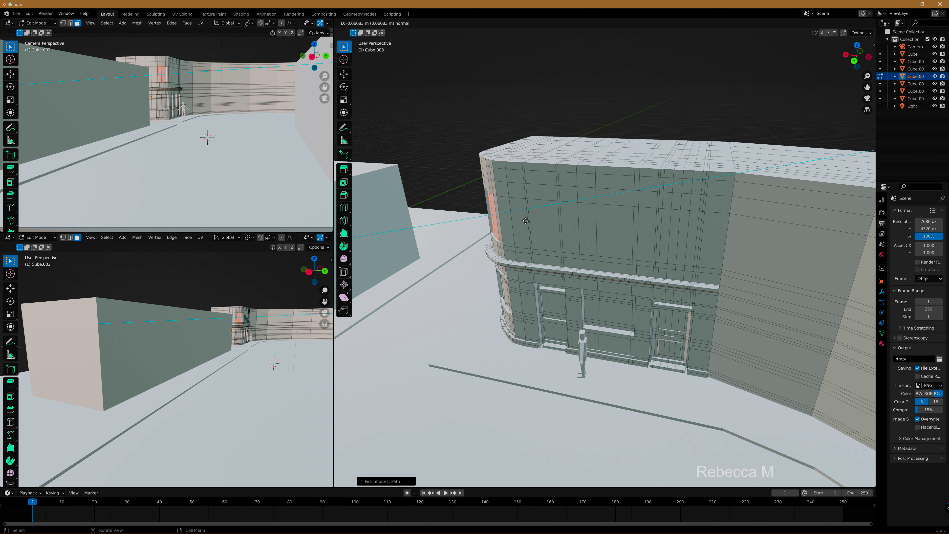
click(552, 229)
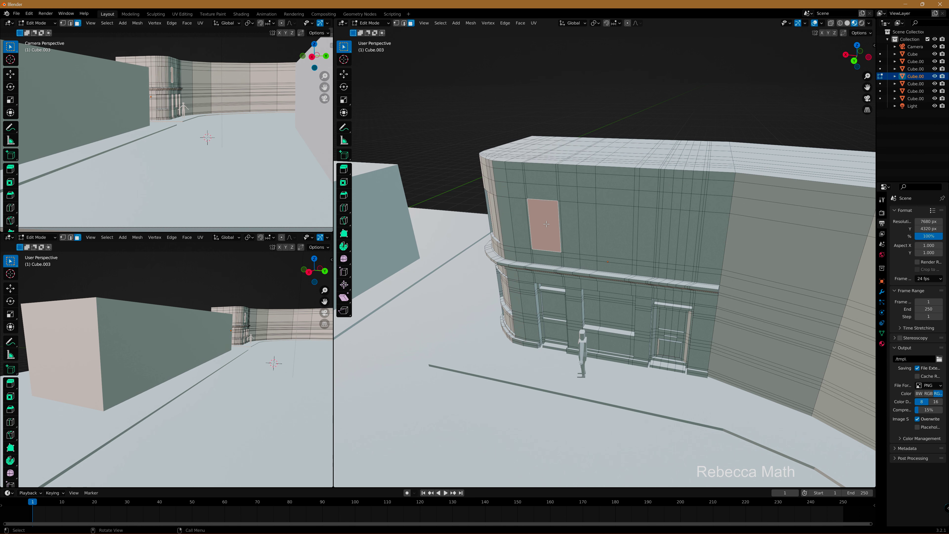
shift+click(621, 226)
mouse_move(620, 226)
middle_down()
mouse_move(631, 209)
mouse_move(639, 215)
middle_up()
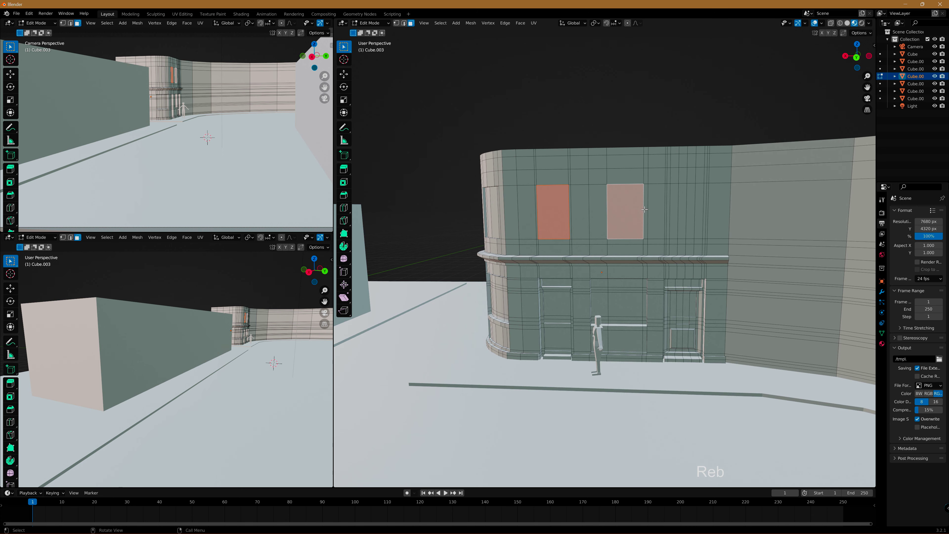
scroll(638, 215, up, 1)
Try a sideways edge shift, undo it, and add another vertical loop on the upper wall.
scroll(638, 215, up, 1)
scroll(639, 215, up, 1)
click(639, 215)
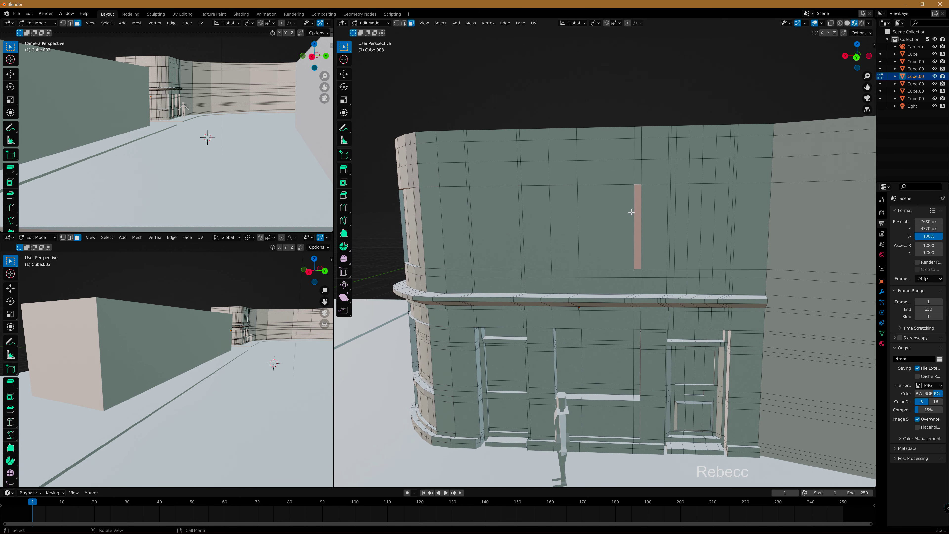
click(404, 23)
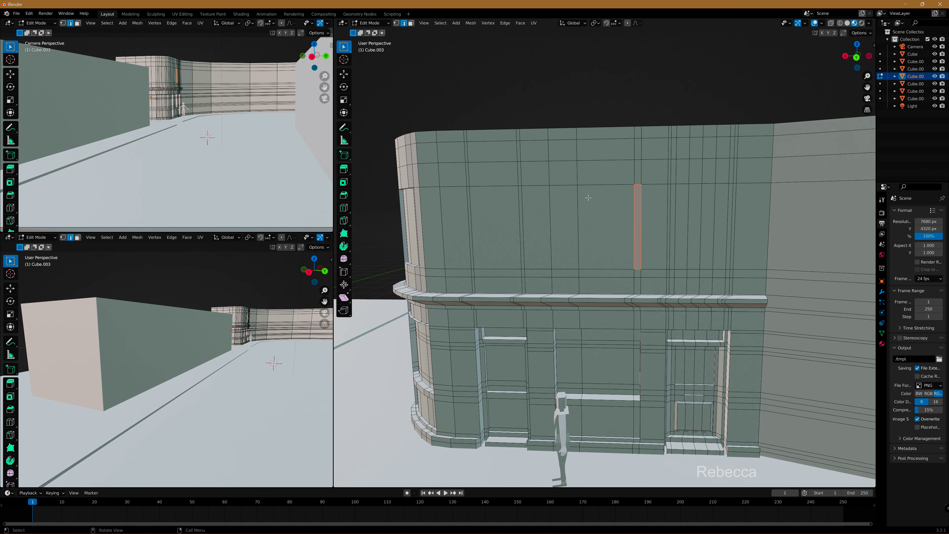
click(630, 208)
key(g)
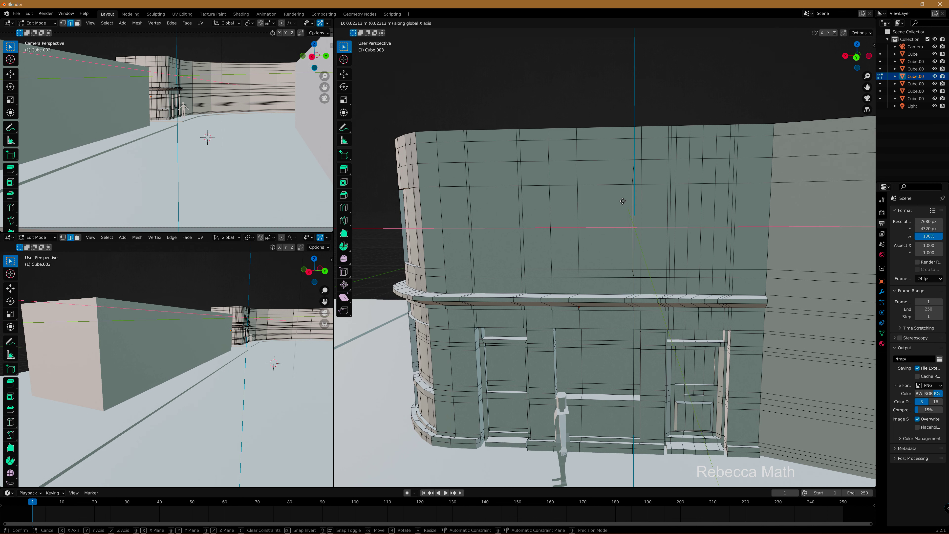
click(625, 200)
key(ctrl+z)
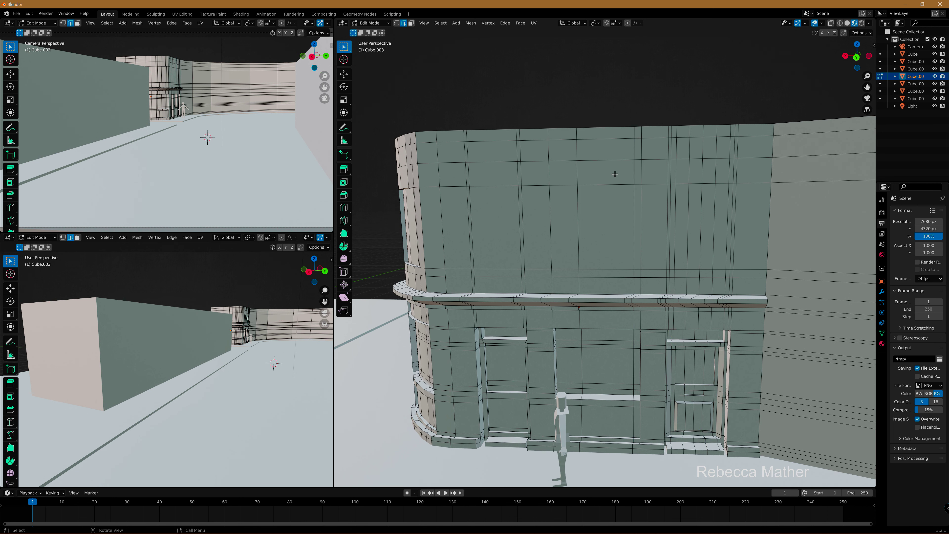
key(ctrl+r)
click(631, 127)
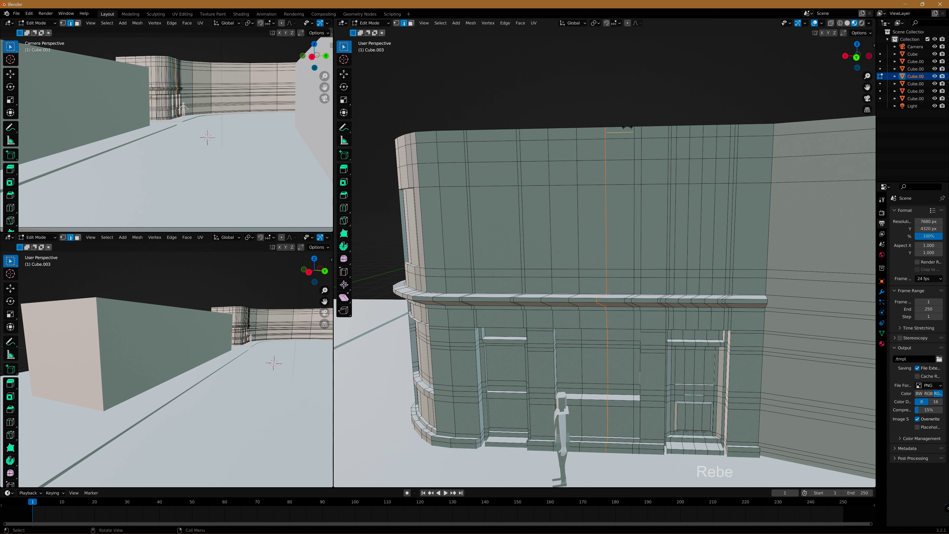
click(651, 128)
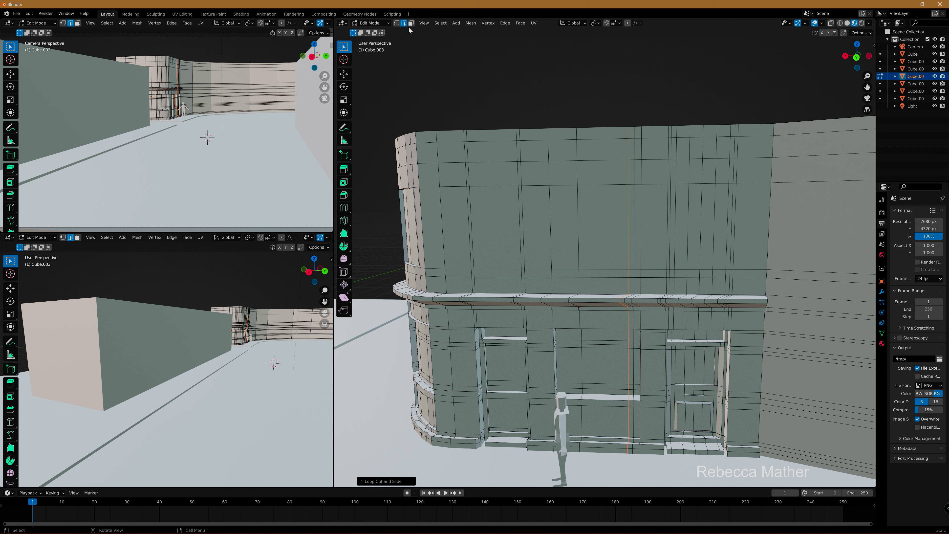
Select the faces of three window panels on the upper wall.
click(410, 23)
click(512, 201)
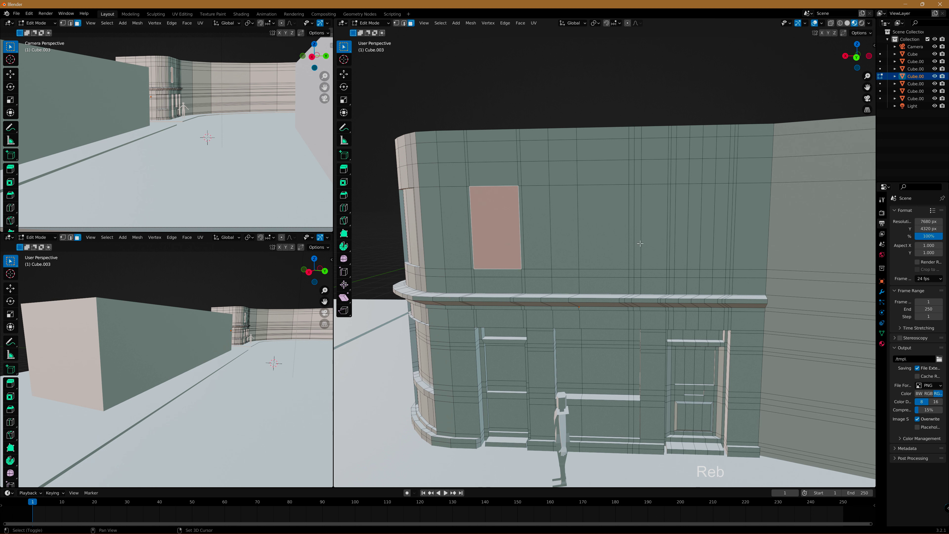
shift+click(601, 234)
shift+click(700, 220)
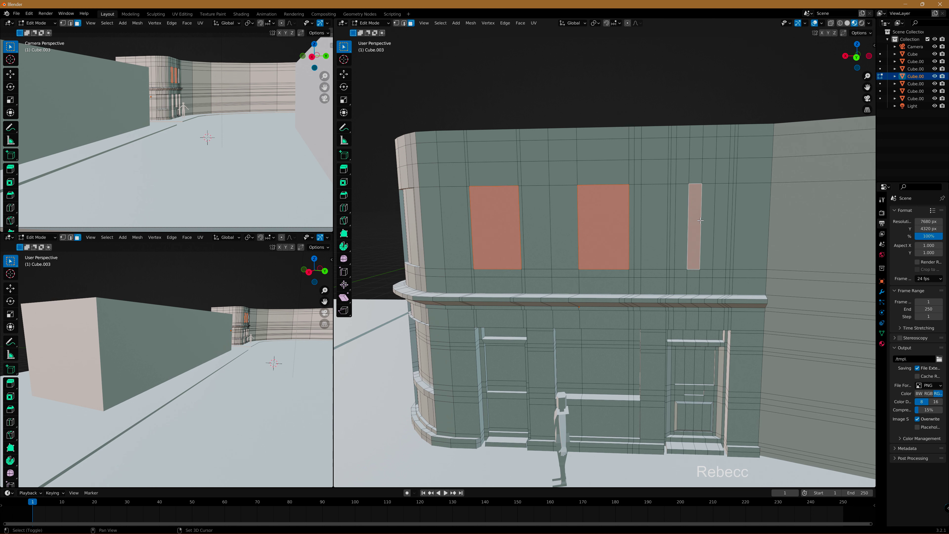
shift+click(684, 216)
shift+click(708, 208)
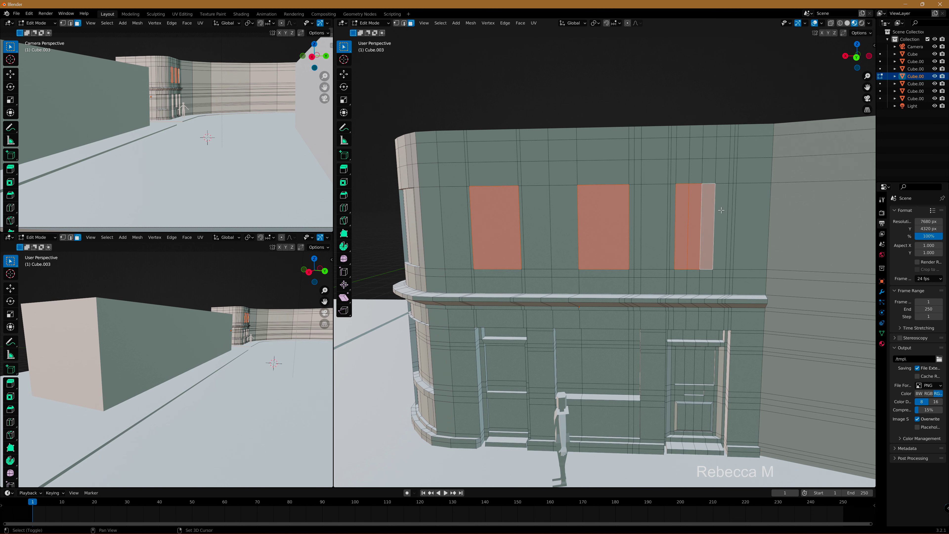
mouse_move(708, 209)
middle_down()
mouse_move(708, 268)
mouse_move(587, 310)
mouse_move(616, 309)
mouse_move(616, 324)
mouse_move(643, 313)
mouse_move(582, 306)
middle_up()
Extrude the three window panels, then push another facade face inward as a recess.
key(e)
click(609, 287)
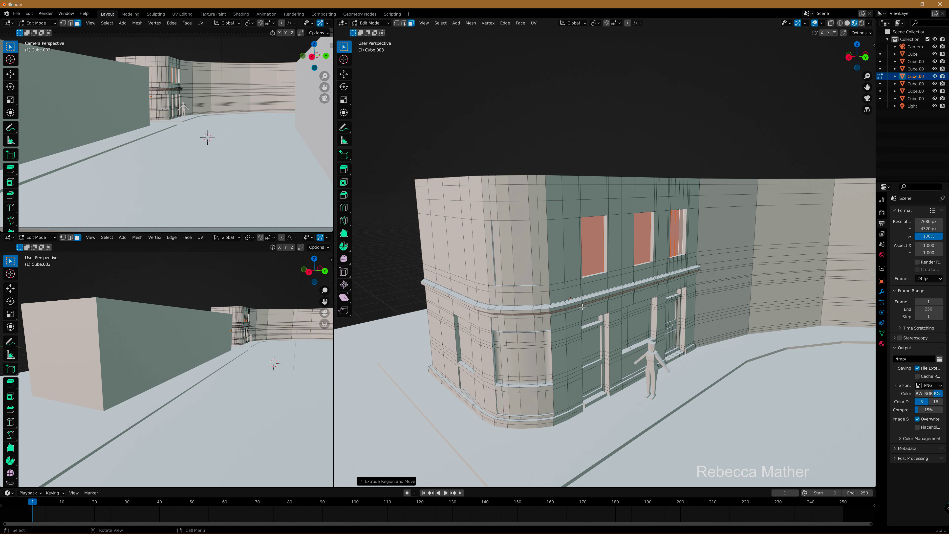
click(458, 253)
key(e)
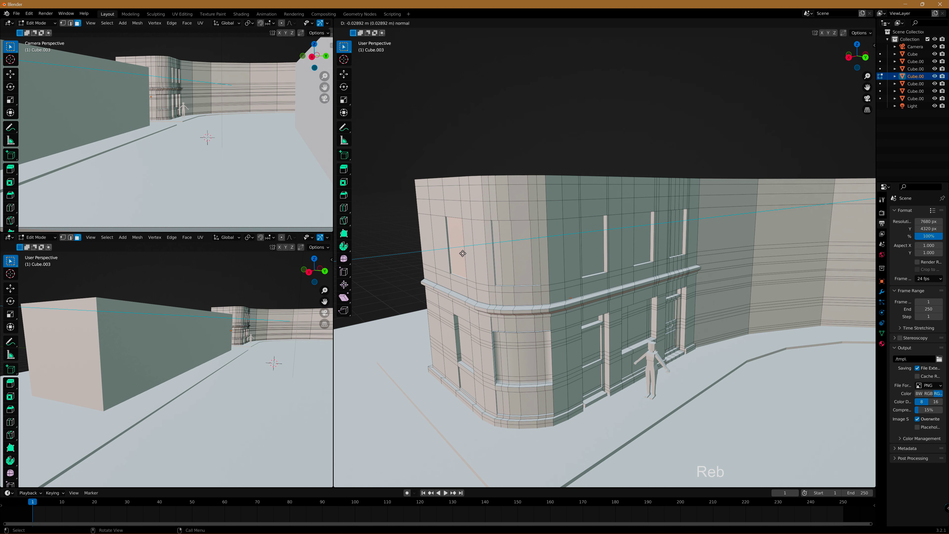
click(464, 254)
scroll(464, 254, up, 3)
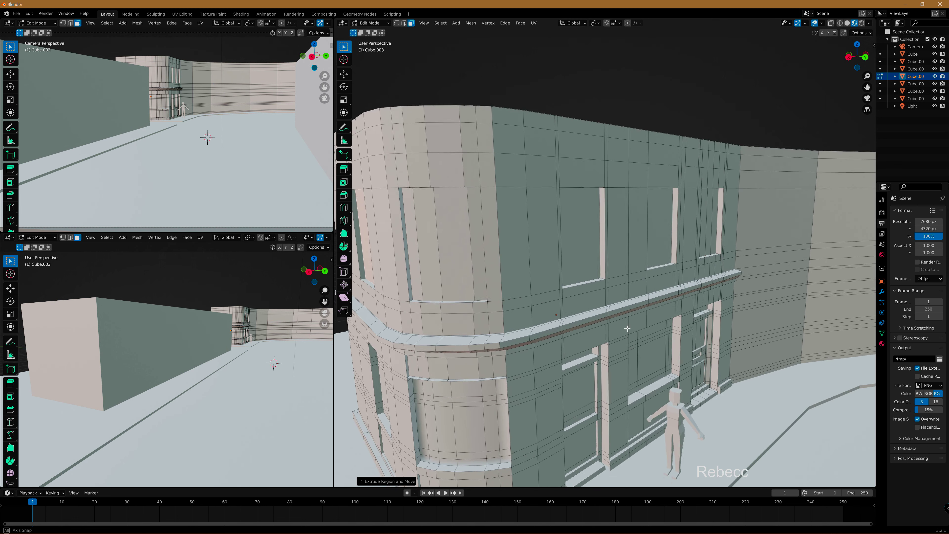
scroll(615, 301, down, 5)
mouse_move(615, 301)
middle_down()
mouse_move(598, 305)
mouse_move(610, 285)
mouse_move(560, 266)
middle_up()
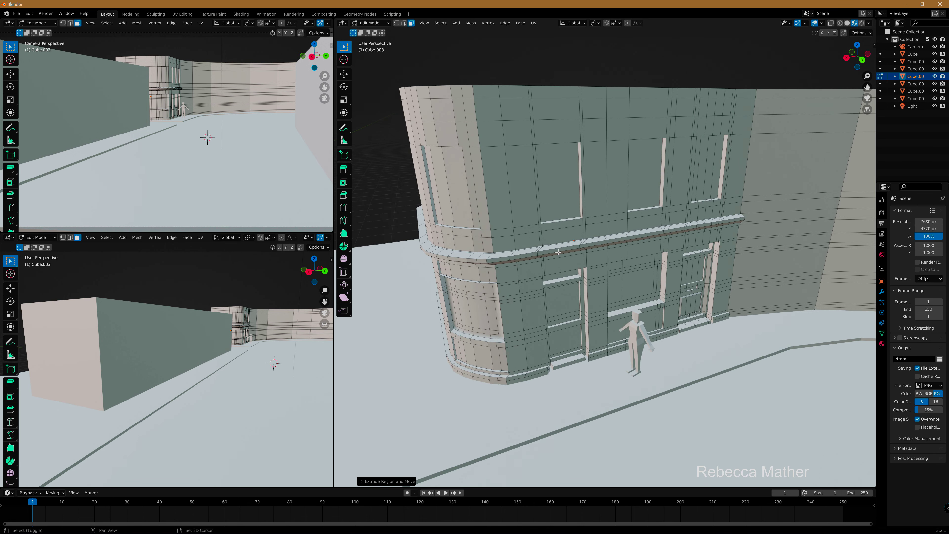
Pick faces beside the corner window and add a horizontal edge loop above the windows.
click(560, 266)
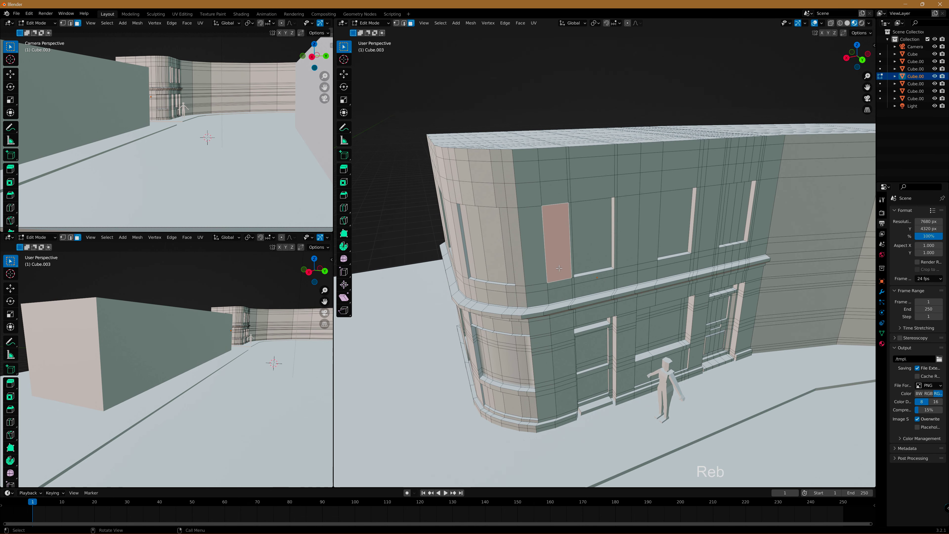
mouse_move(571, 282)
middle_down()
mouse_move(586, 259)
mouse_move(588, 274)
middle_up()
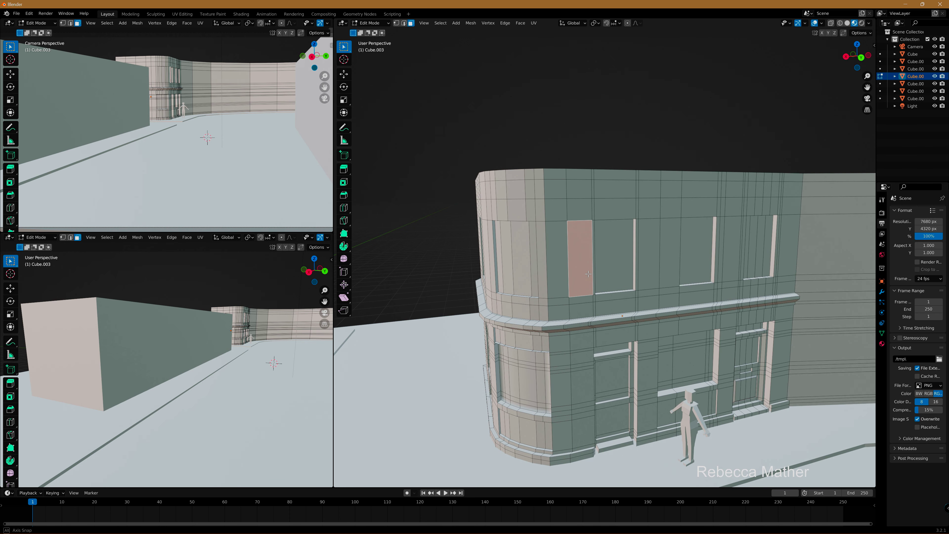
middle_drag(587, 274, 548, 303)
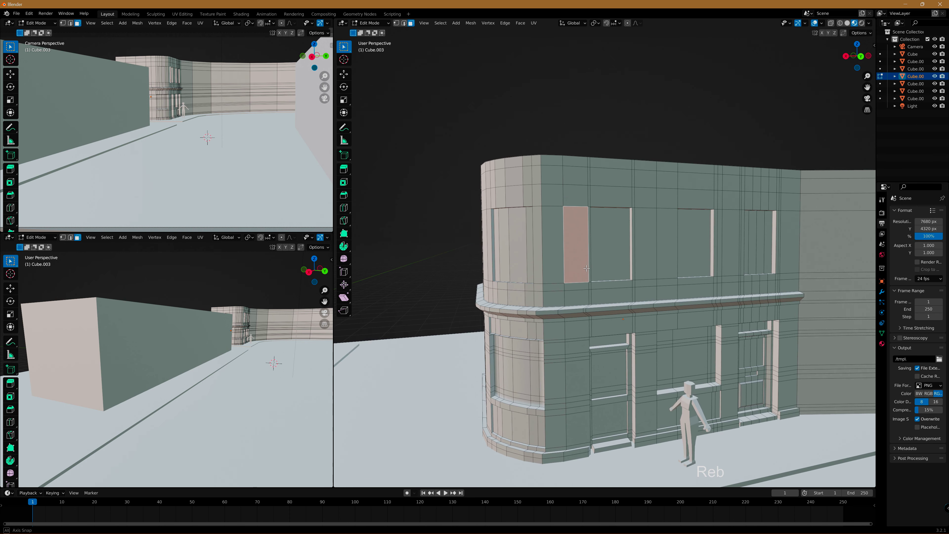
click(549, 303)
key(shift)
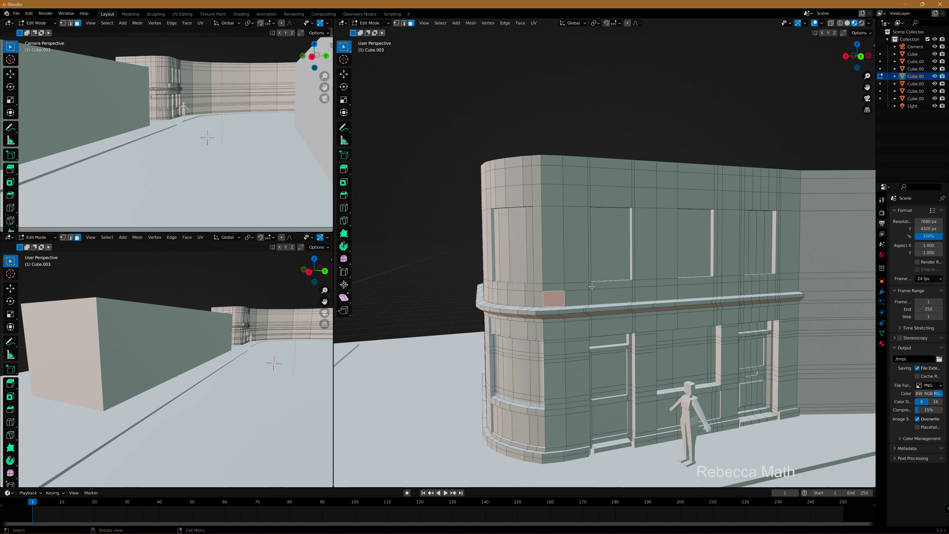
click(590, 279)
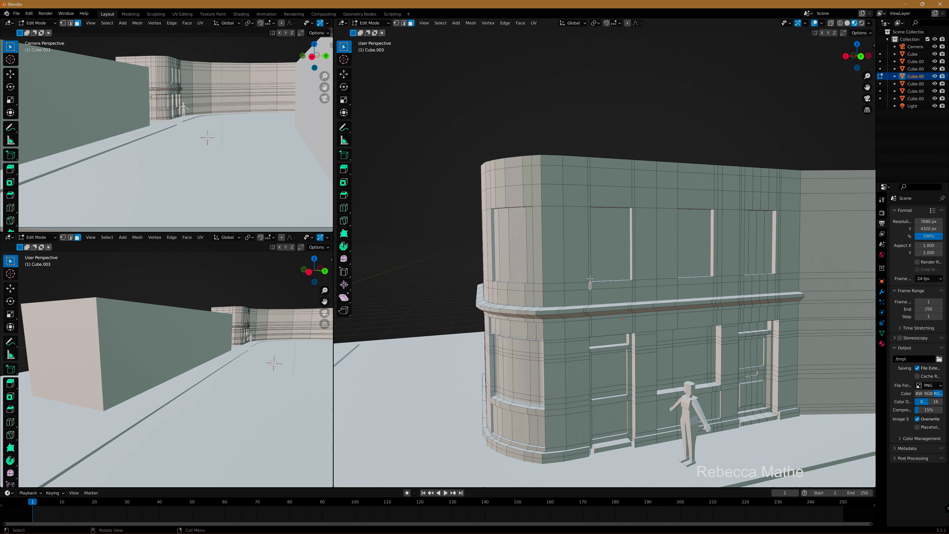
key(ctrl+r)
click(593, 200)
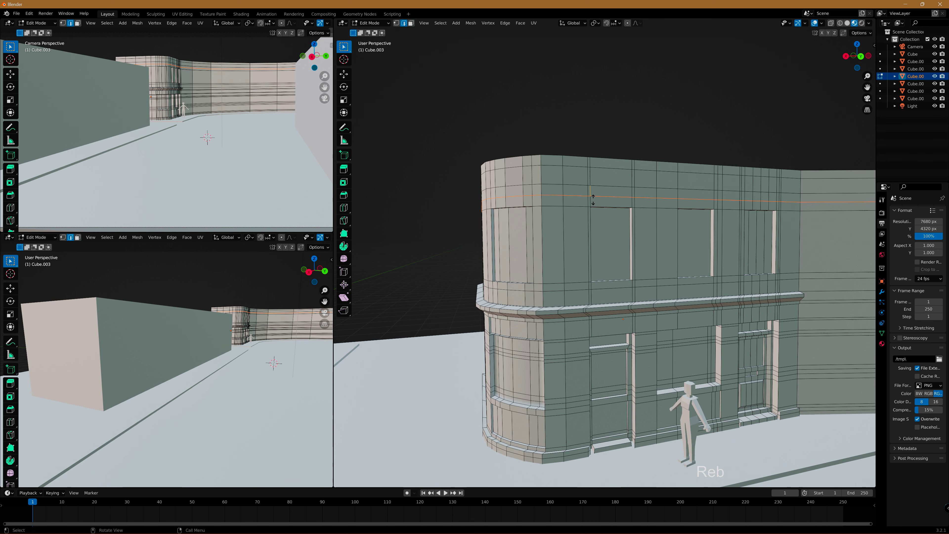
click(590, 203)
Select the top, right and left frame strips around the upper window.
key(3)
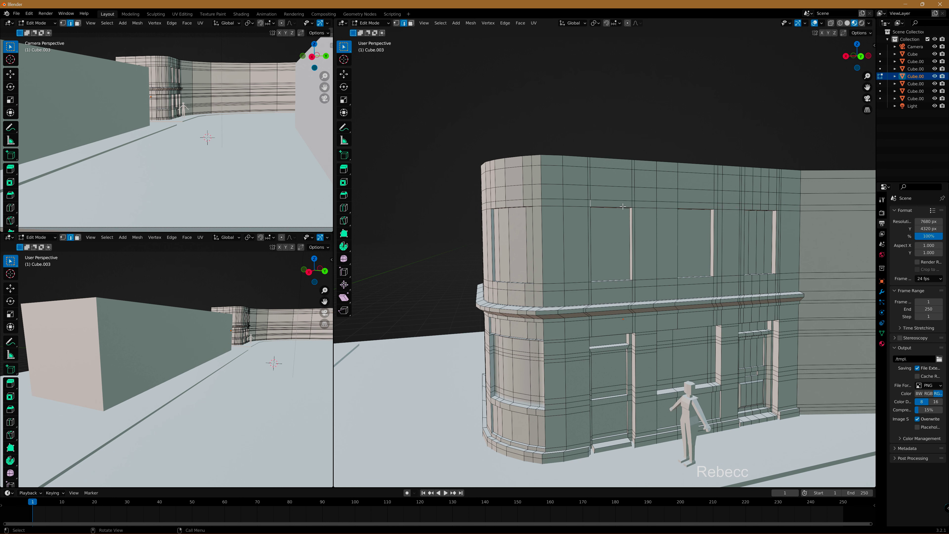
click(590, 204)
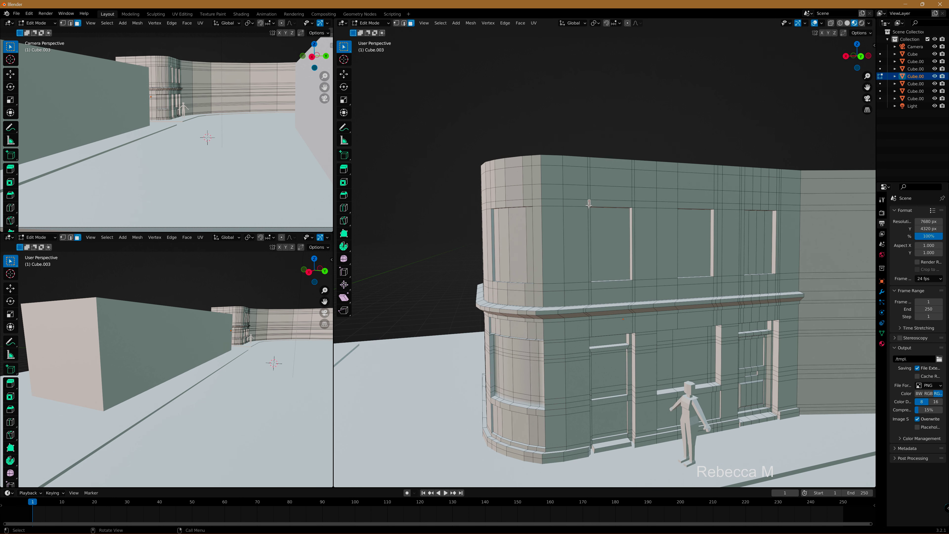
ctrl+click(631, 203)
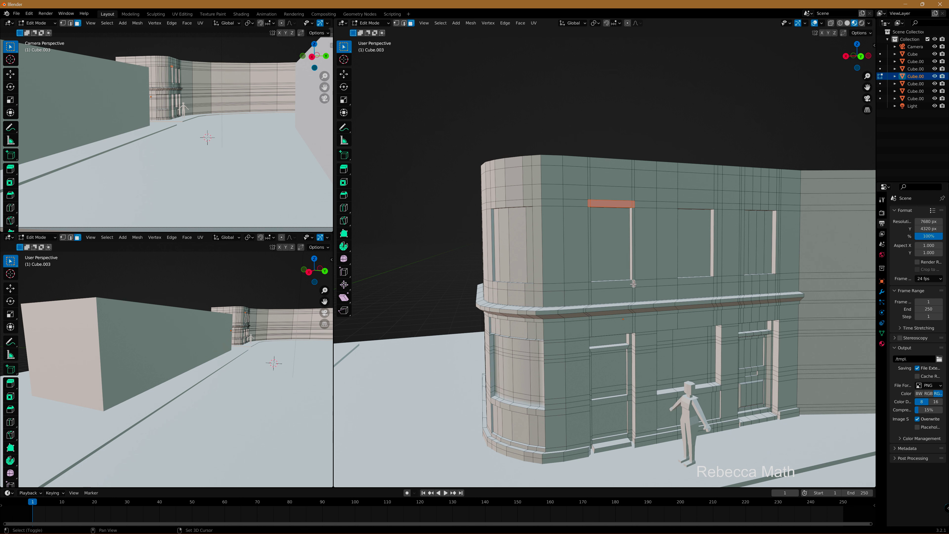
ctrl+click(634, 277)
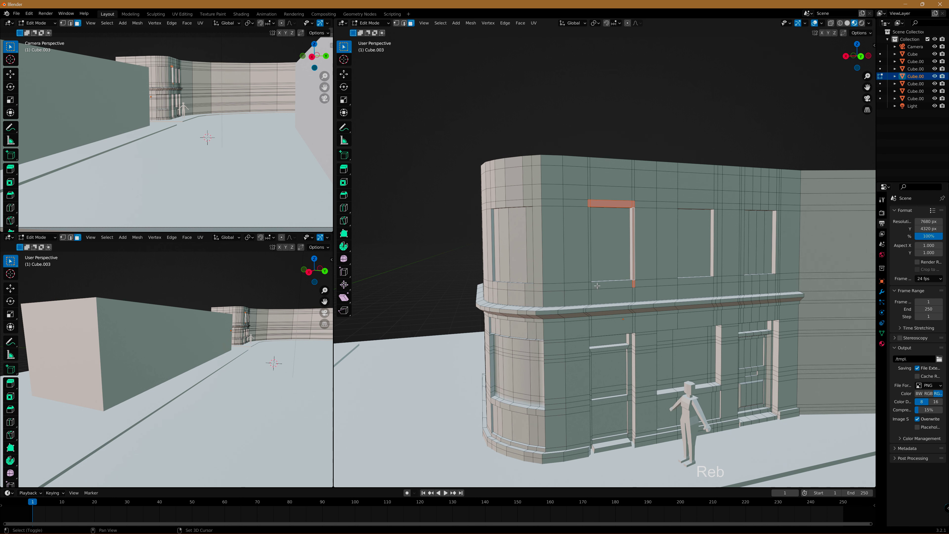
key(ctrl+z)
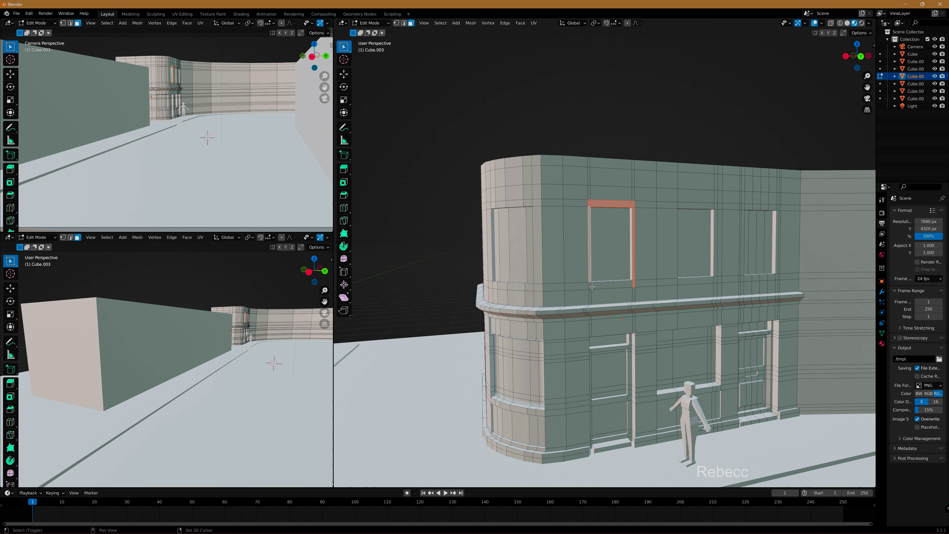
ctrl+click(590, 286)
middle_drag(684, 282, 608, 193)
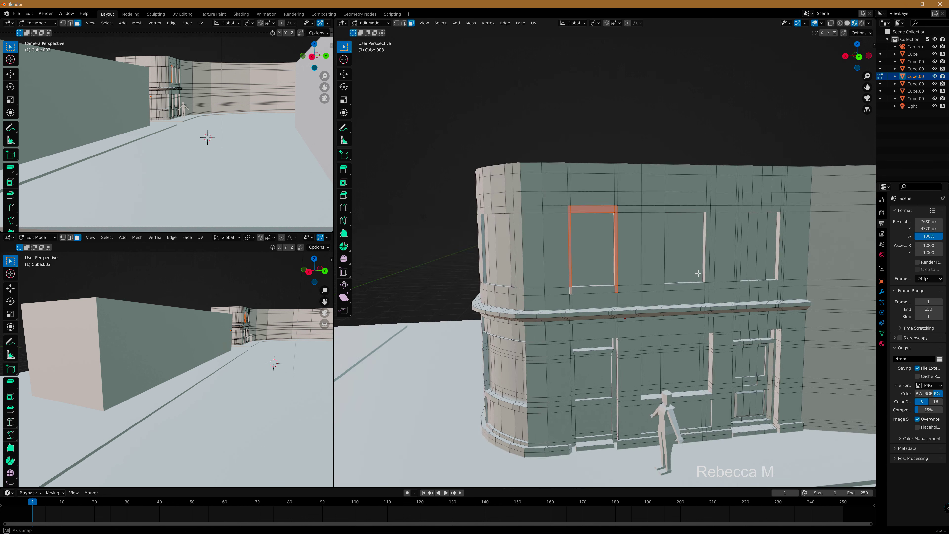
key(ctrl+r)
Add a vertical and a horizontal edge loop through the upper facade.
click(615, 189)
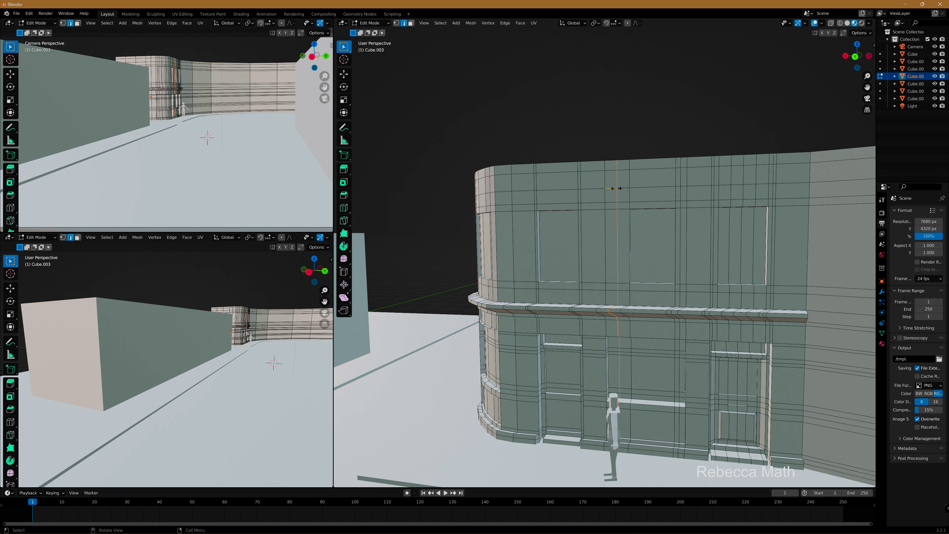
click(624, 190)
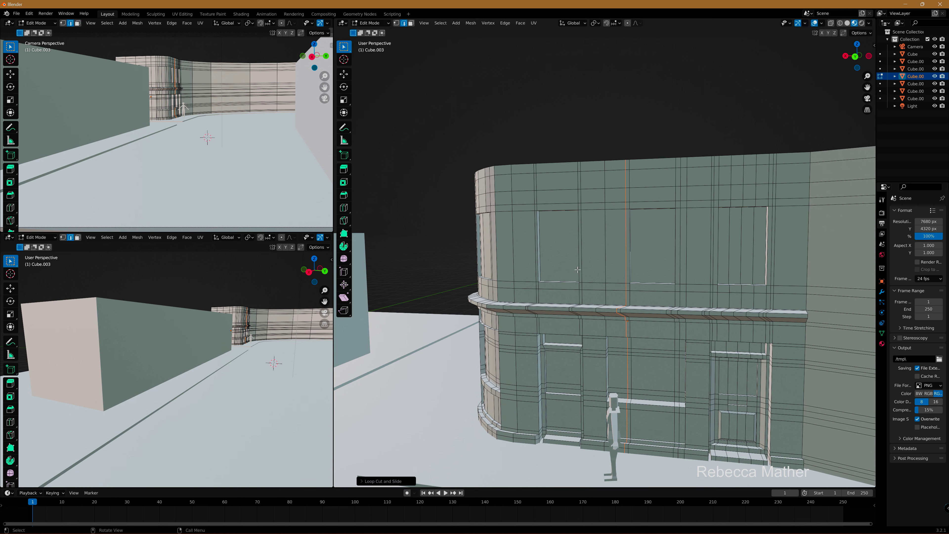
key(ctrl+r)
click(578, 287)
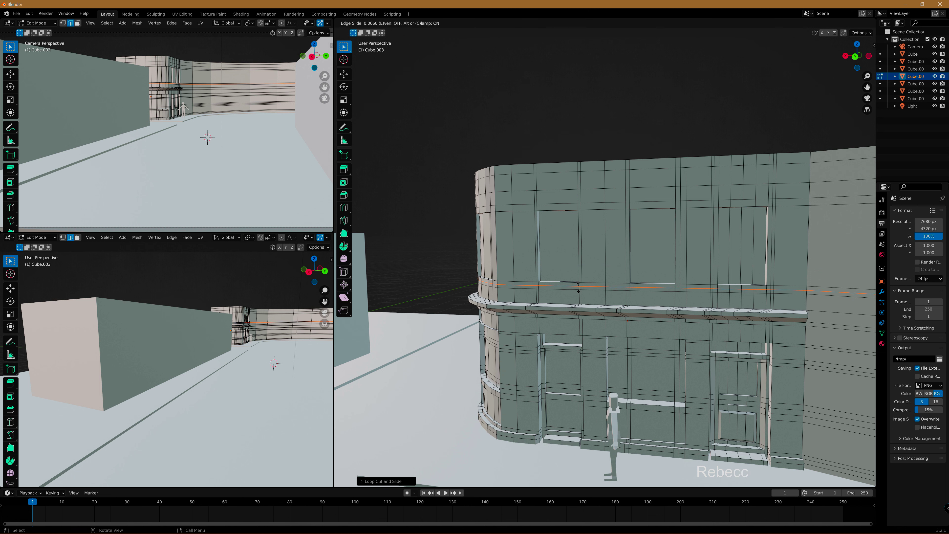
click(699, 281)
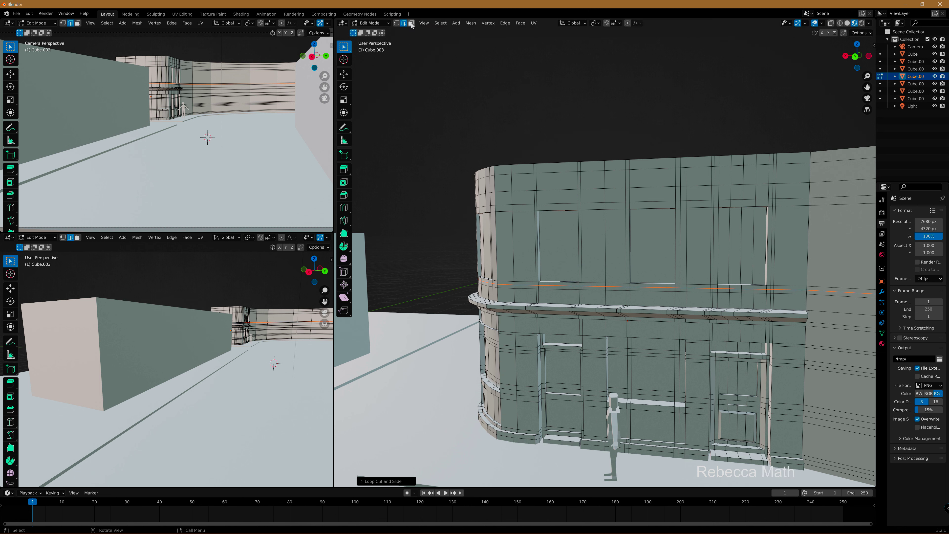
Select the frame strips around one upper window and start on the next window's frame.
click(412, 23)
shift+click(537, 243)
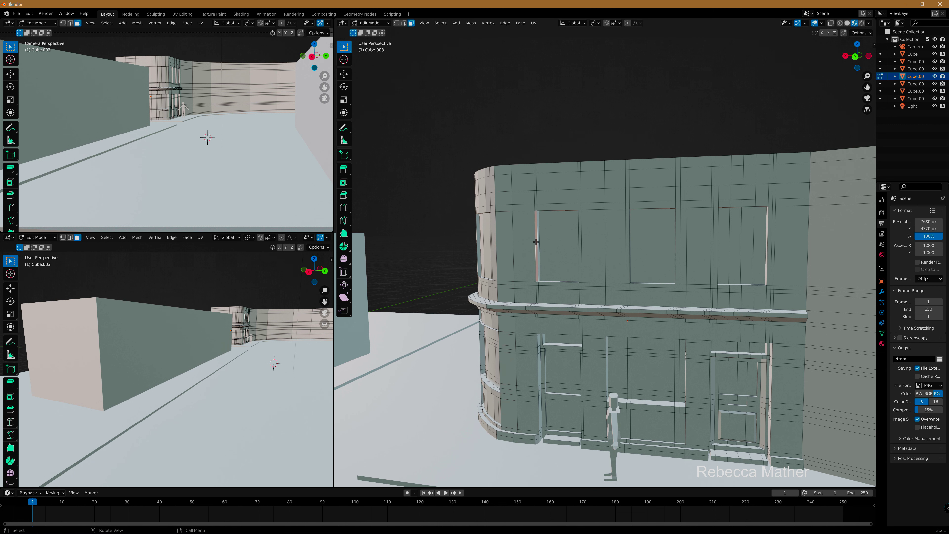
shift+click(572, 207)
shift+click(580, 207)
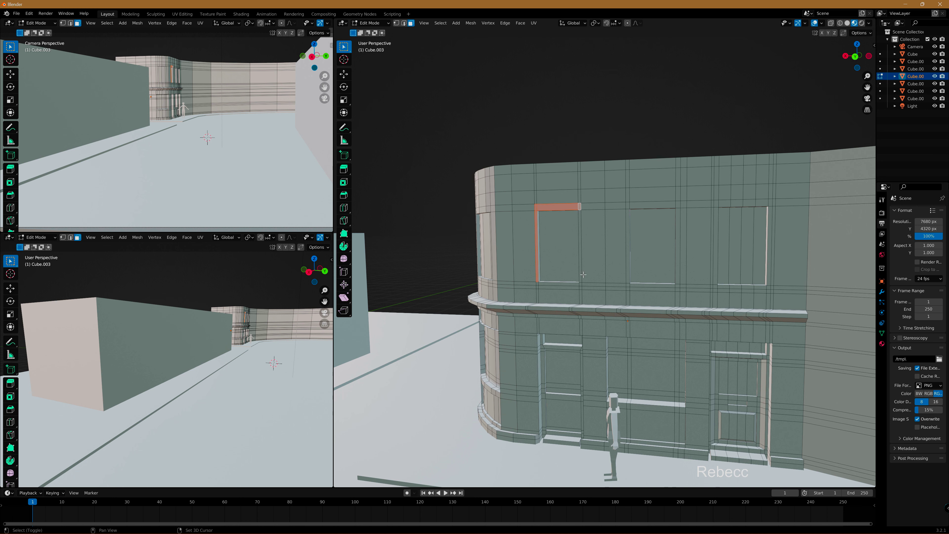
ctrl+click(581, 288)
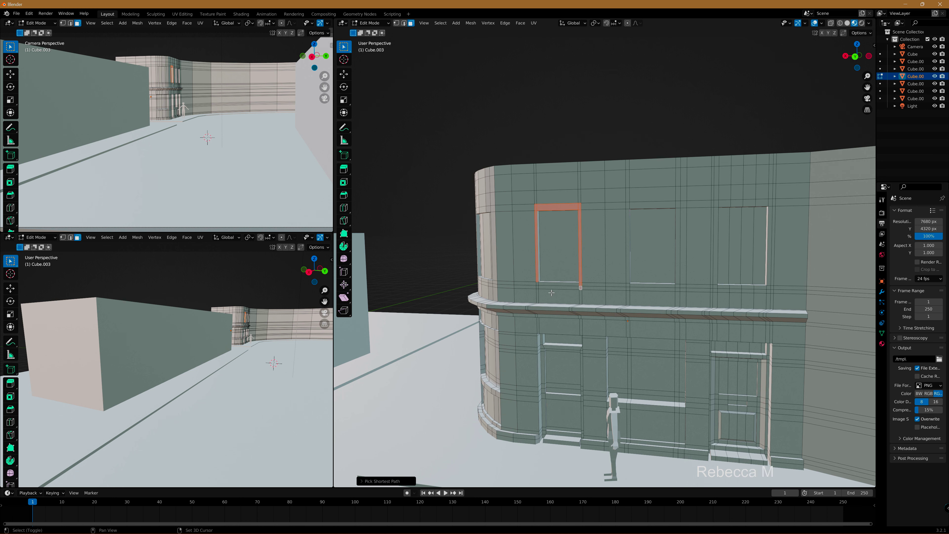
ctrl+click(545, 284)
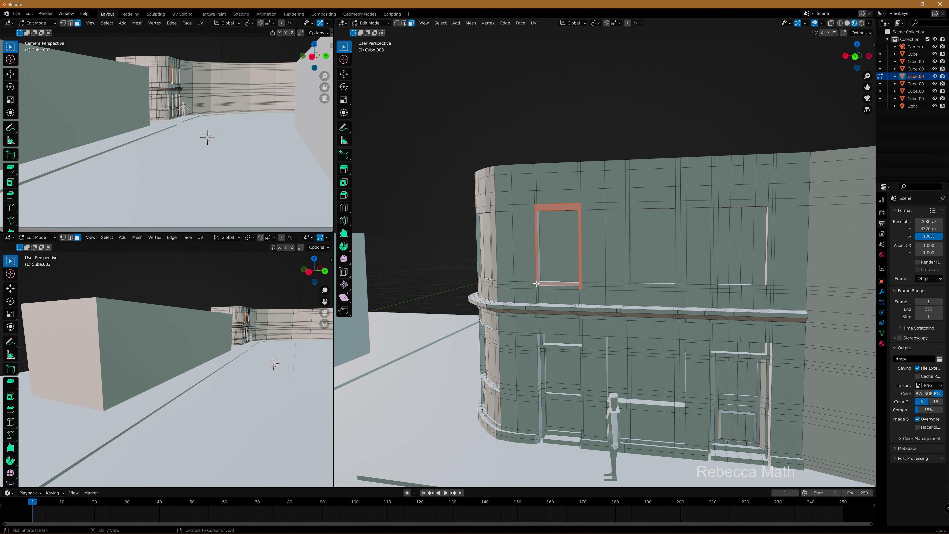
ctrl+click(538, 287)
key(ctrl+z)
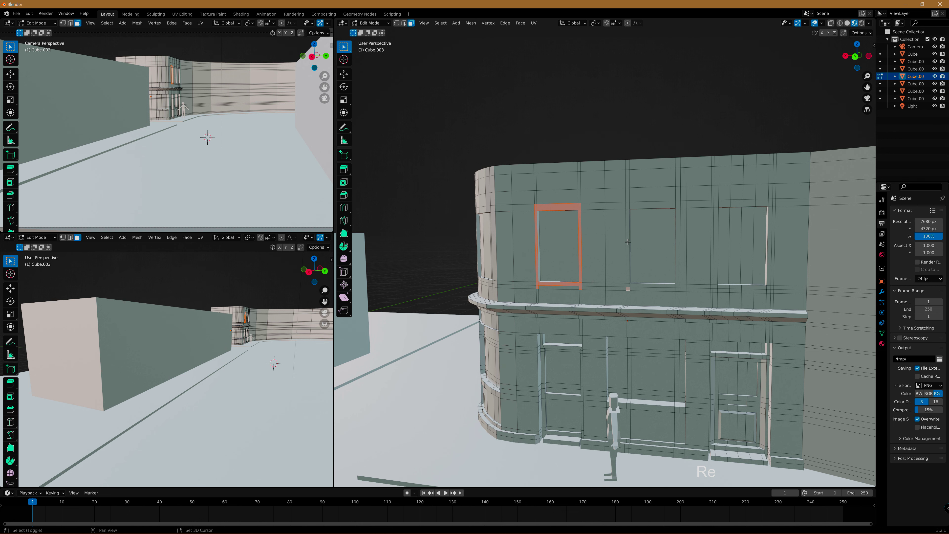
ctrl+click(627, 205)
ctrl+click(677, 205)
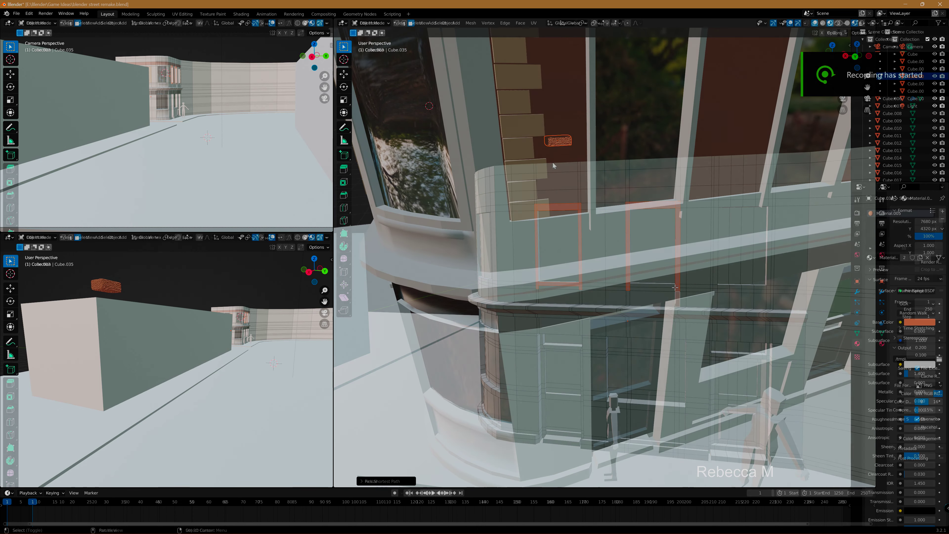
Lower the orange brick onto the upper window sill and slide it sideways along it.
key(g)
key(z)
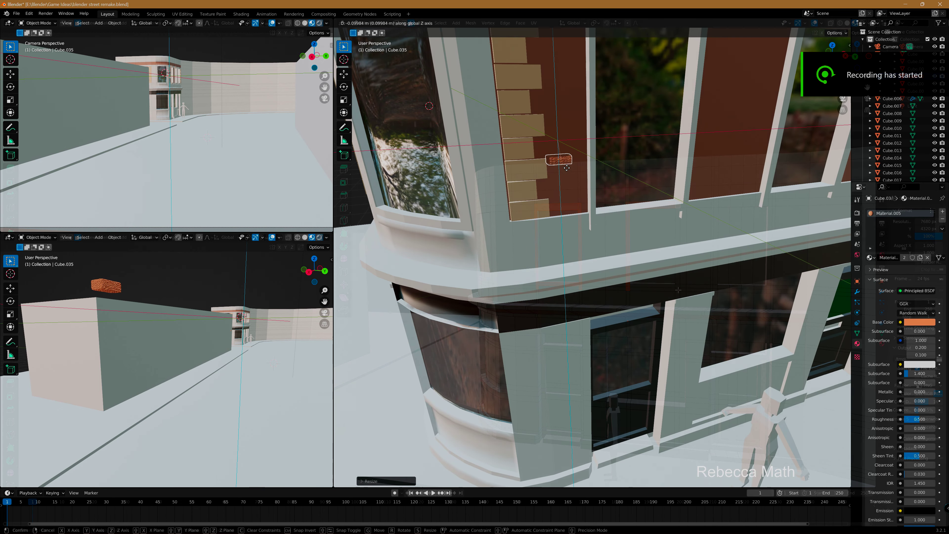
click(573, 220)
key(g)
click(595, 257)
mouse_move(595, 257)
middle_down()
mouse_move(620, 266)
mouse_move(646, 180)
middle_up()
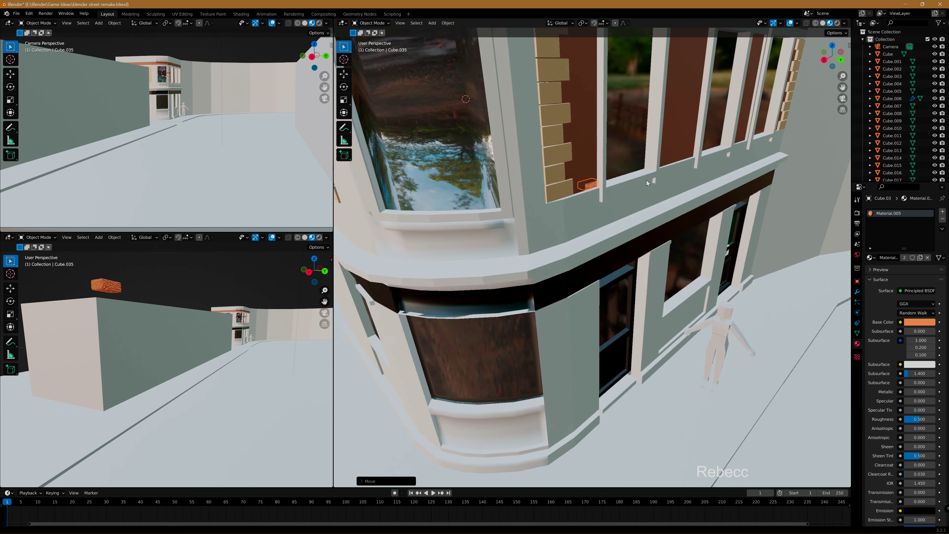
scroll(647, 180, up, 3)
middle_drag(570, 161, 576, 186)
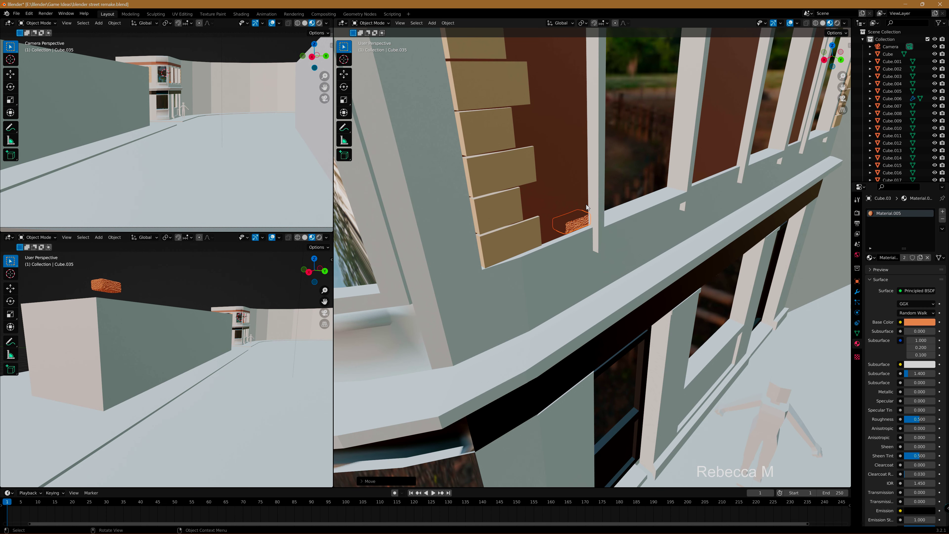
scroll(577, 232, up, 3)
scroll(585, 236, up, 2)
Push the orange brick back along Y against the wall.
key(g)
key(y)
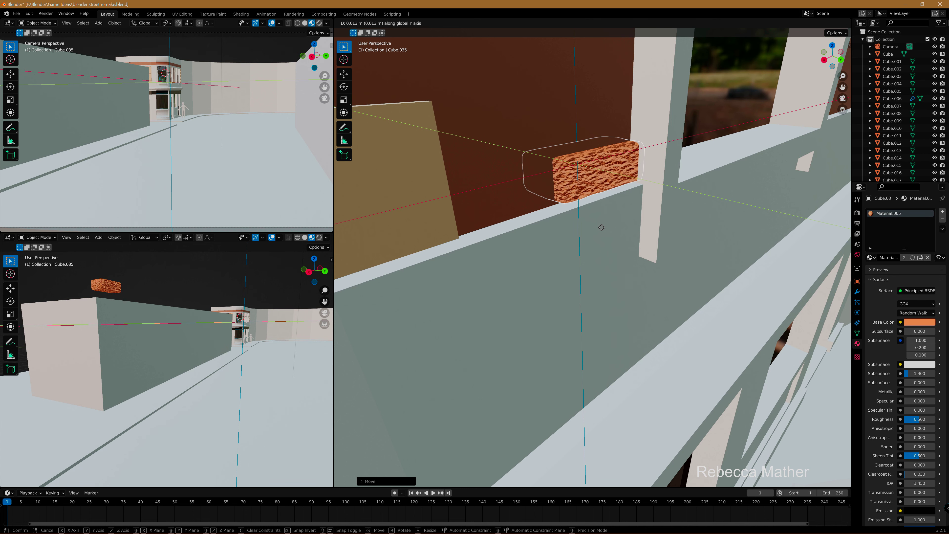
click(594, 232)
scroll(588, 236, down, 5)
Select the stacked column of eight tan quoin bricks, bottom to top.
click(565, 249)
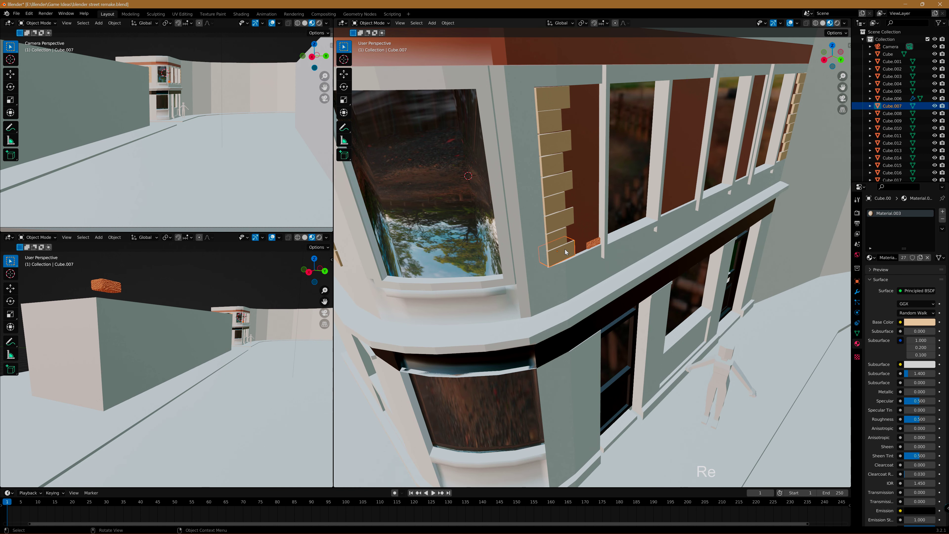
shift+click(558, 235)
shift+click(559, 219)
shift+click(554, 202)
shift+click(555, 175)
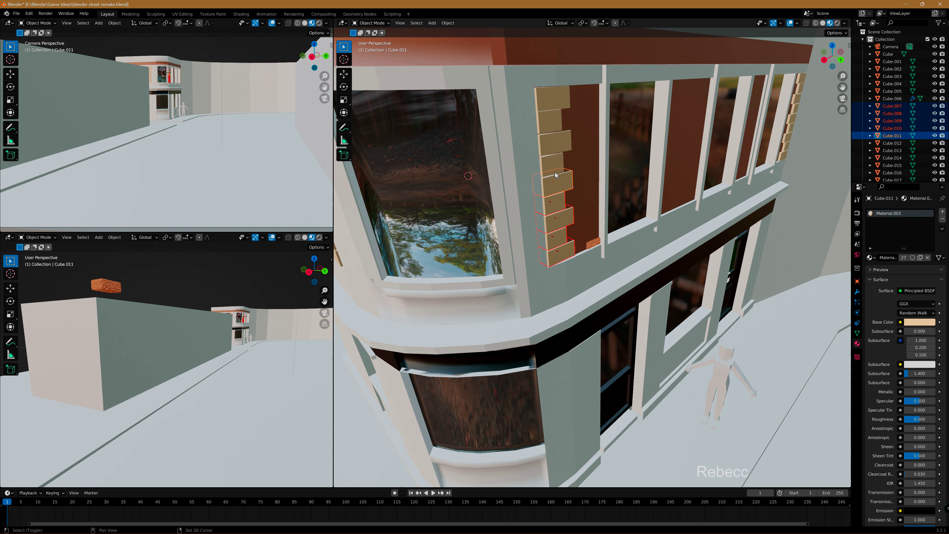
shift+click(550, 142)
shift+click(546, 119)
shift+click(549, 99)
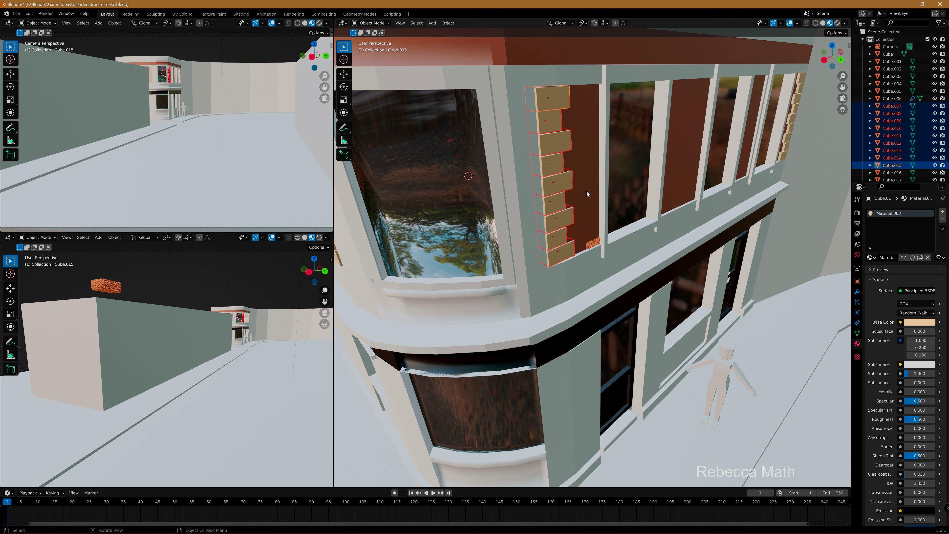
Slide the quoin column along Y to line the brown panel's left edge beside the window.
key(g)
click(604, 257)
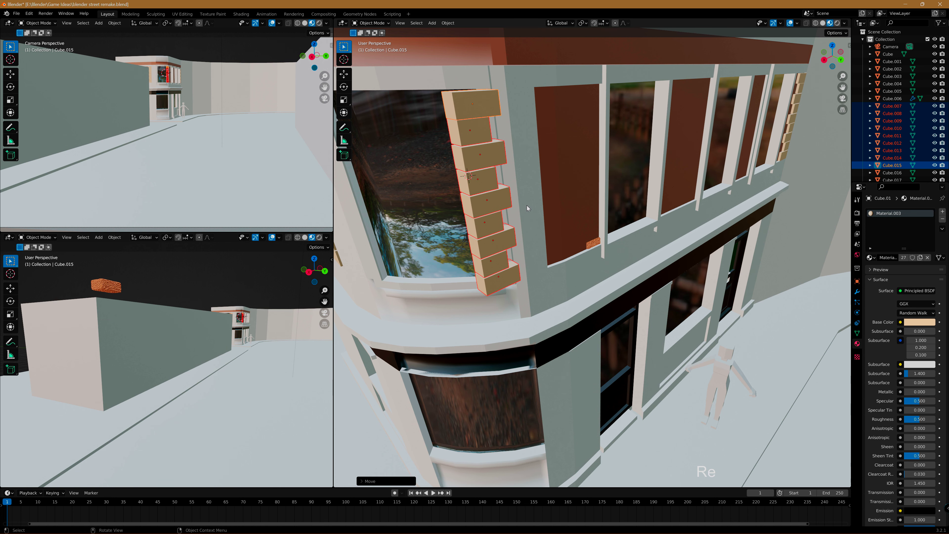
key(ctrl+z)
key(g)
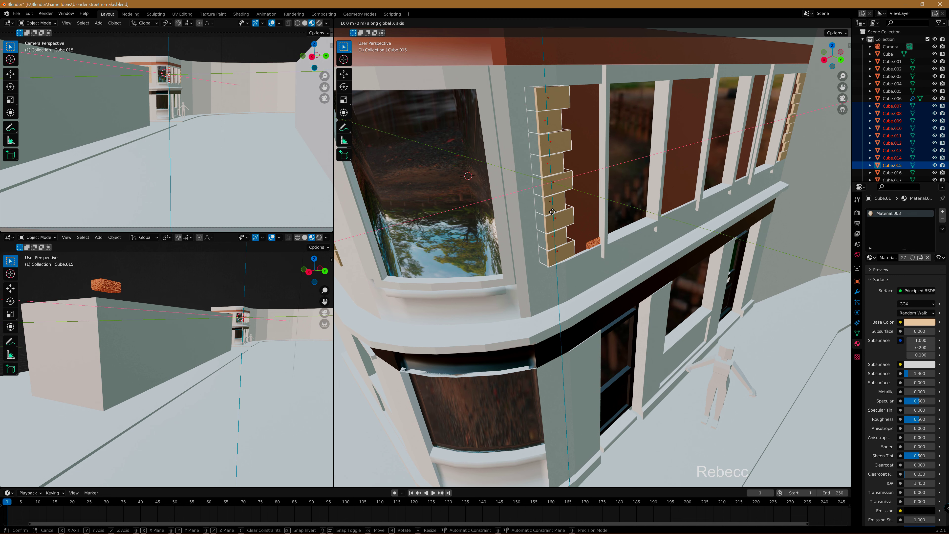
key(y)
mouse_move(553, 214)
middle_down()
mouse_move(594, 234)
mouse_move(579, 230)
mouse_move(588, 178)
mouse_move(629, 200)
mouse_move(619, 199)
middle_up()
click(553, 213)
Settle the quoin bricks at the panel's left edge and select the orange ledge brick.
key(g)
click(579, 207)
click(599, 222)
scroll(598, 222, up, 3)
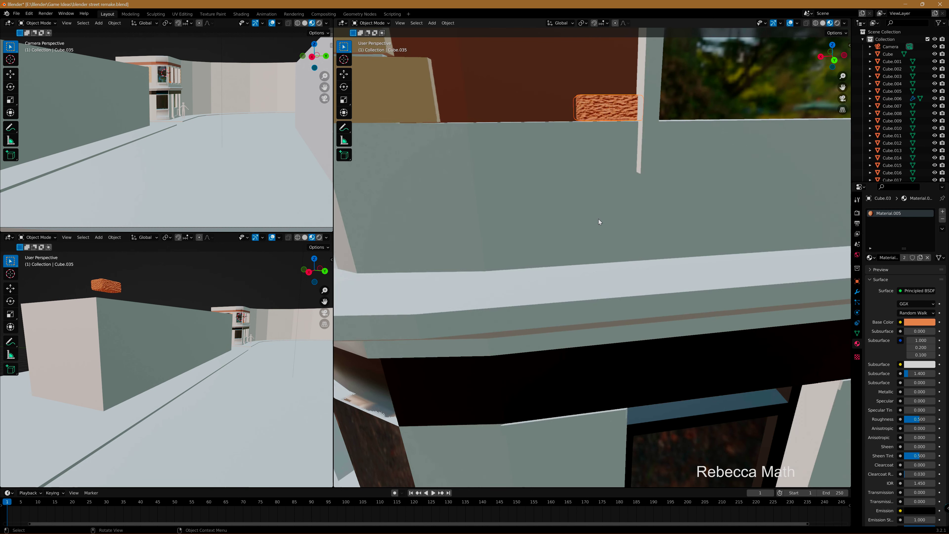
shift+middle_drag(599, 182, 595, 213)
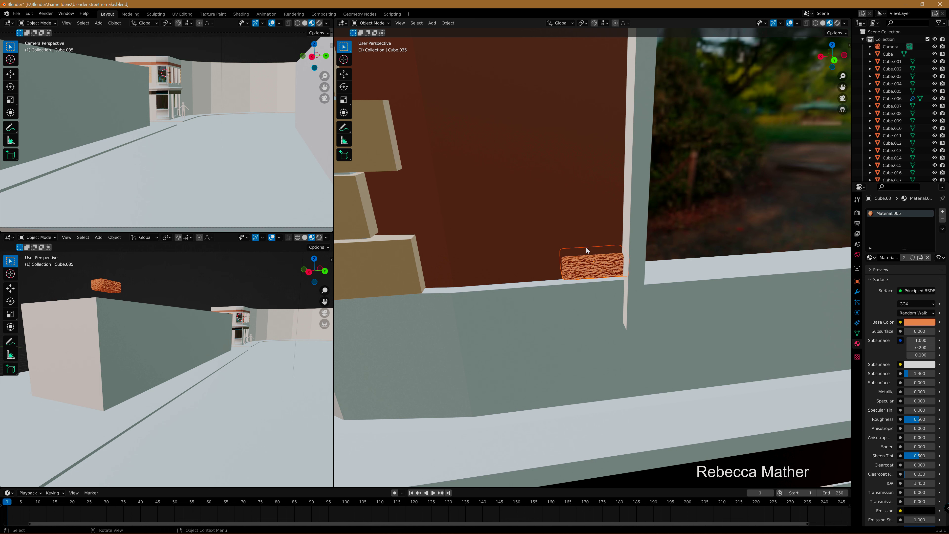
Copy the orange brick twice along X to make a three-brick bottom row.
key(shift+d)
key(x)
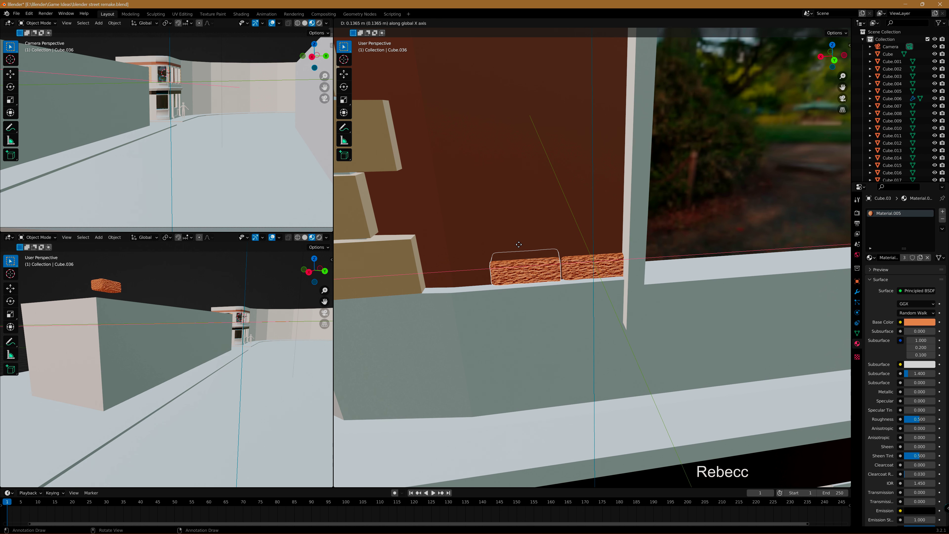
click(519, 247)
key(shift+d)
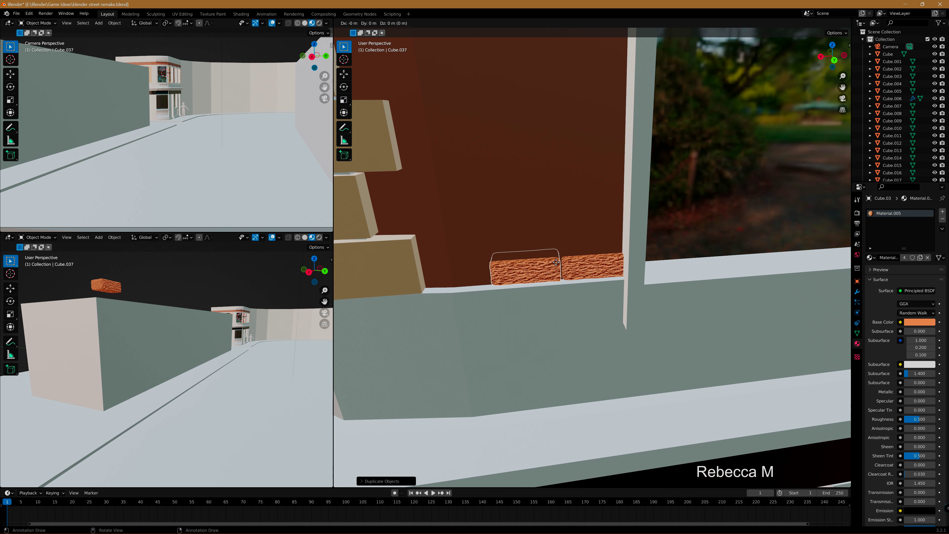
key(x)
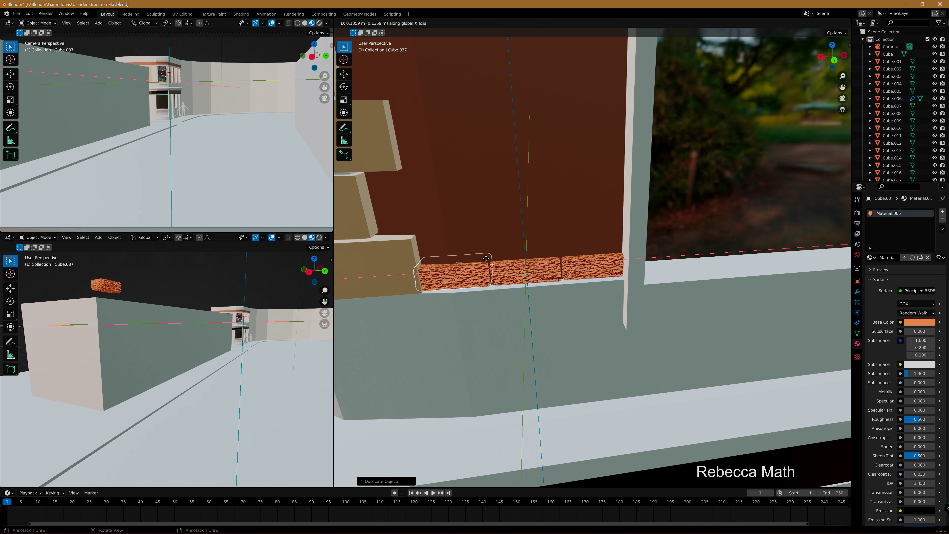
click(485, 258)
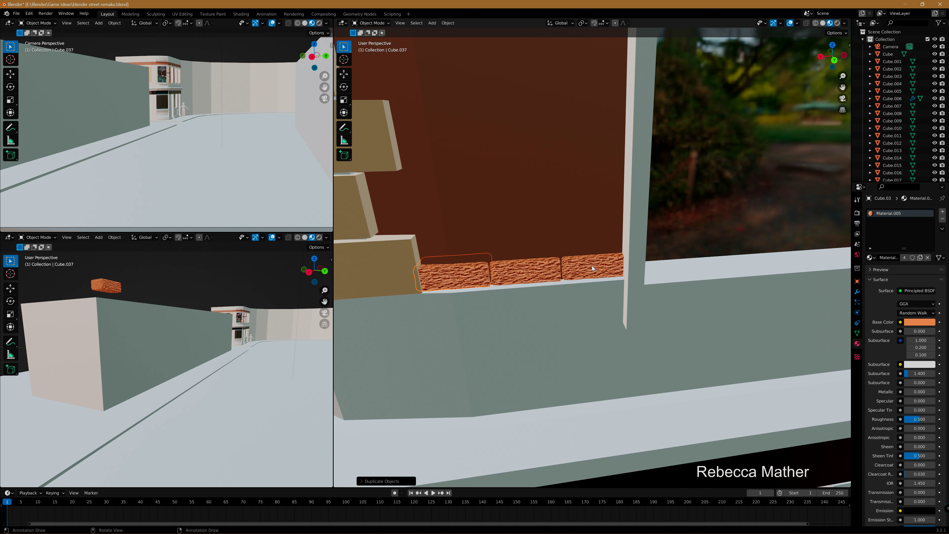
Duplicate the bottom row and stack the copy on top of it.
shift+click(522, 269)
shift+click(599, 269)
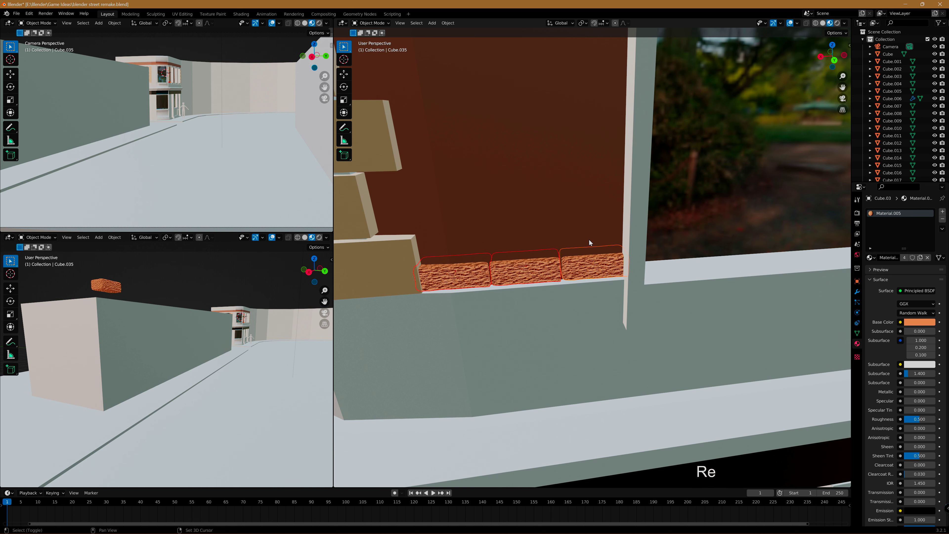
key(shift+d)
key(z)
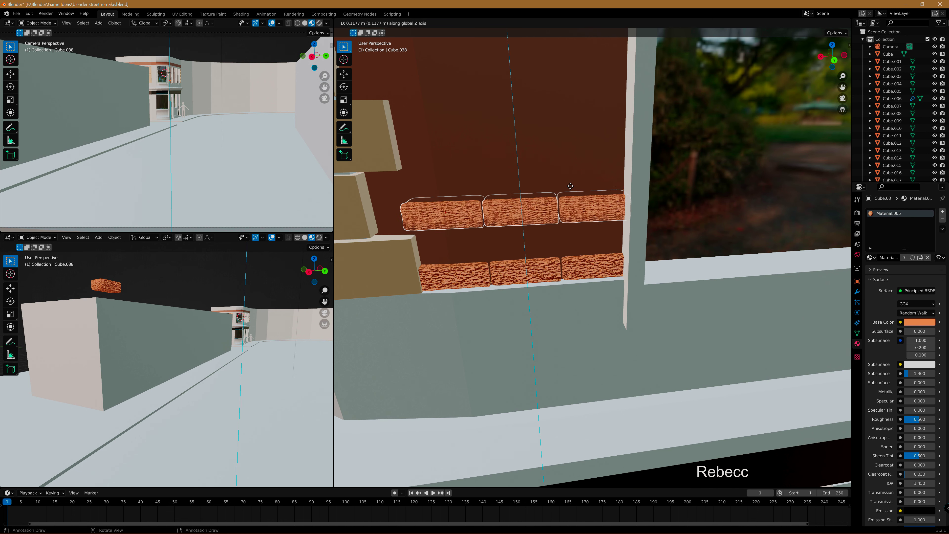
click(567, 215)
Offset the top row left to stagger joints and shorten its left brick to half length.
key(g)
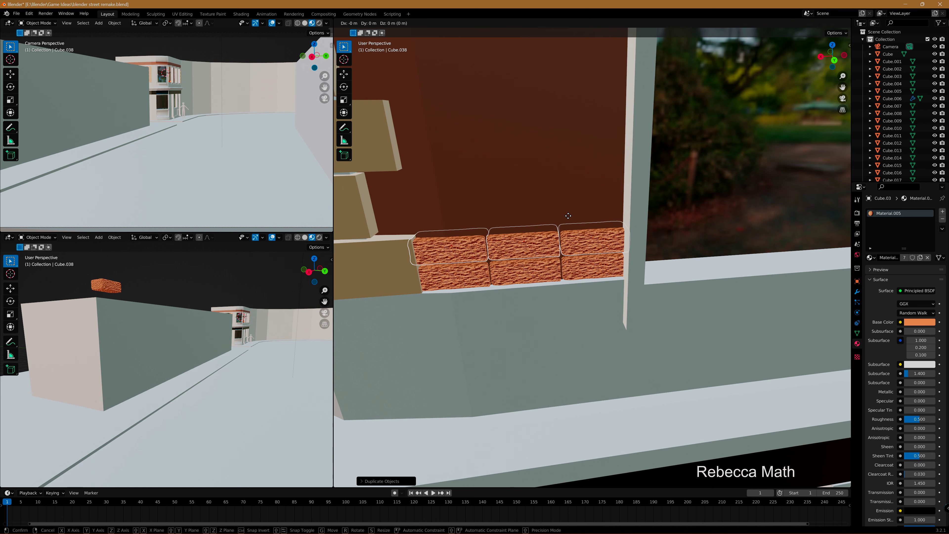
key(x)
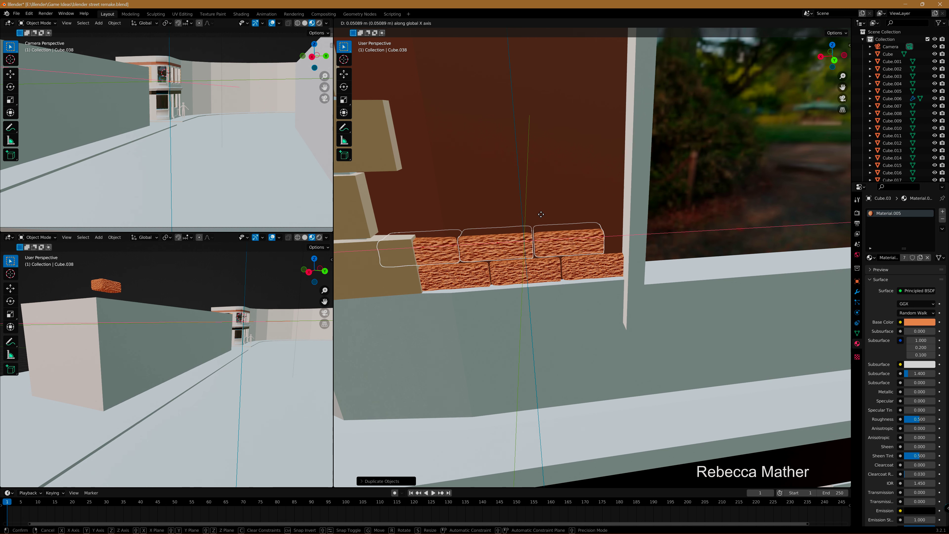
click(535, 220)
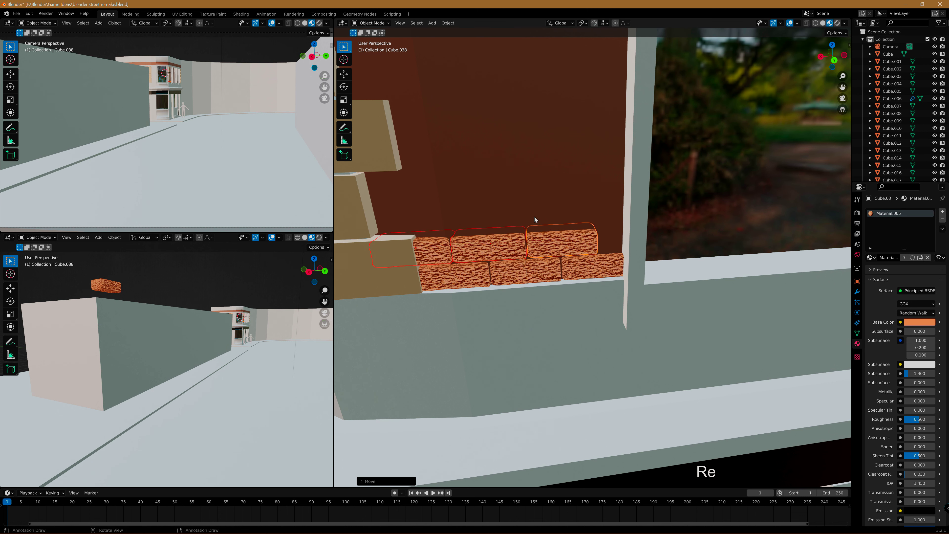
click(429, 255)
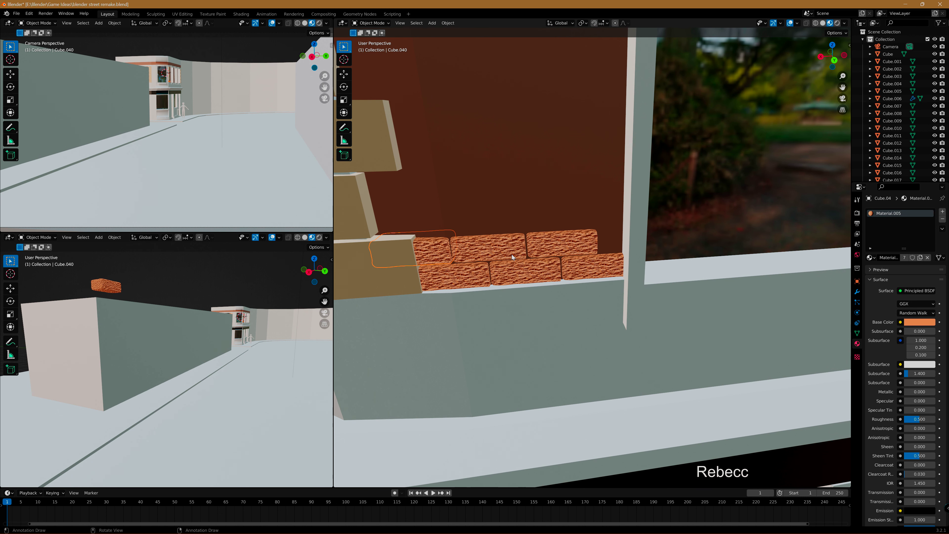
key(s)
key(x)
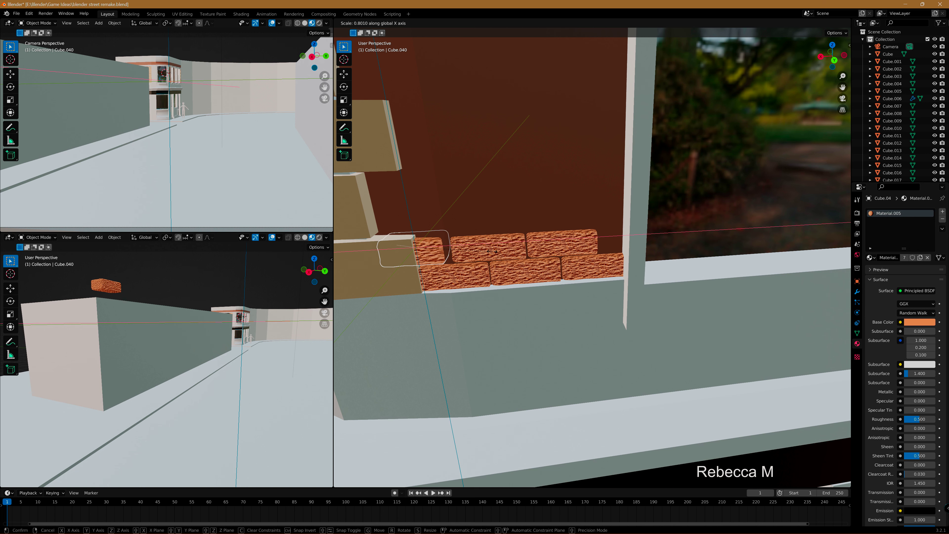
click(446, 250)
Put half bricks at both ends of the top row.
key(g)
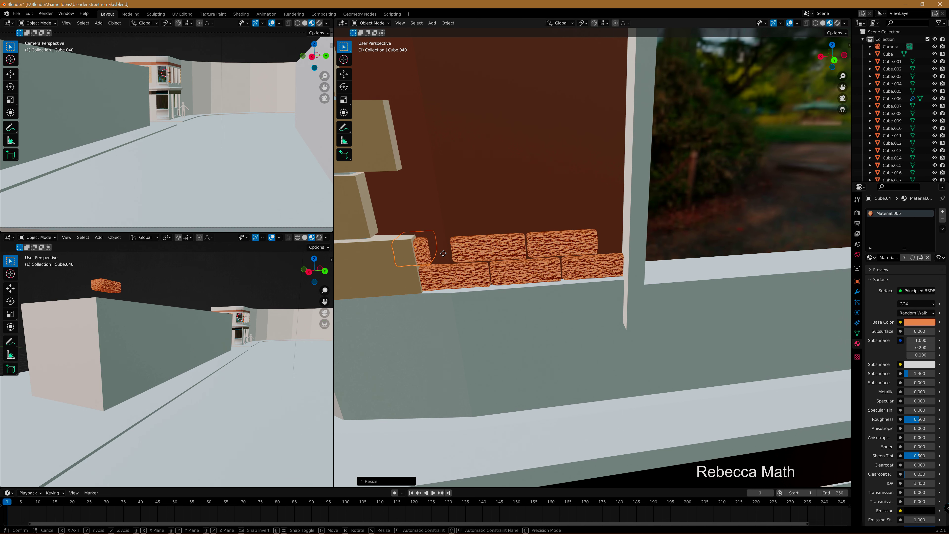
key(x)
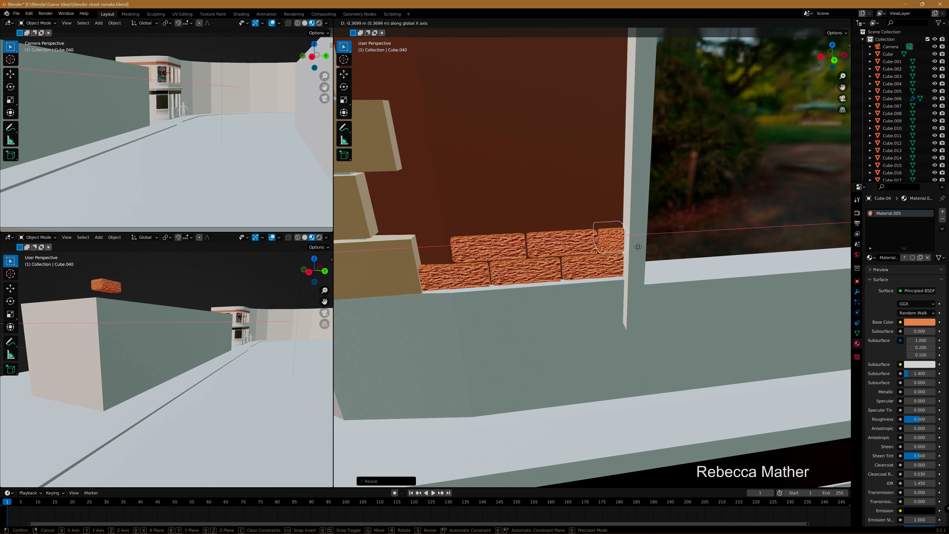
click(638, 248)
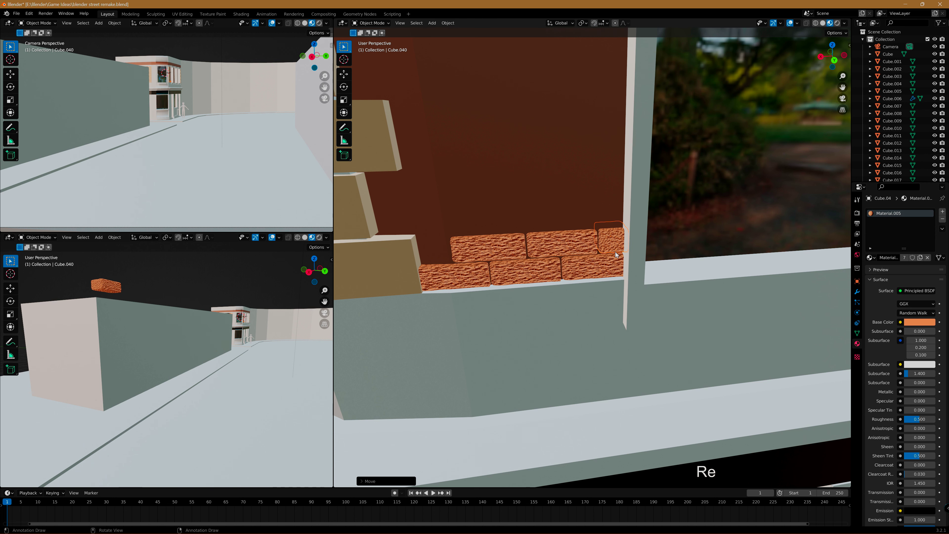
key(shift+d)
key(x)
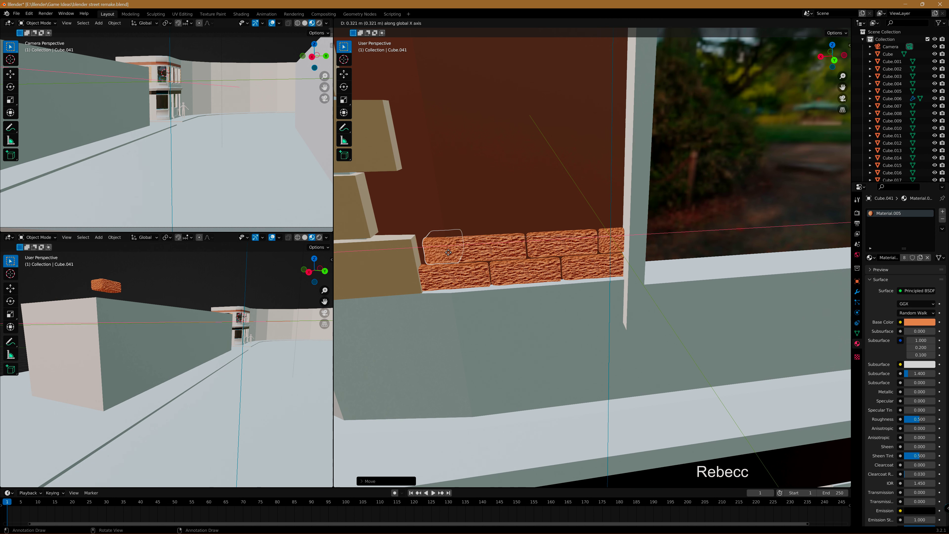
click(441, 256)
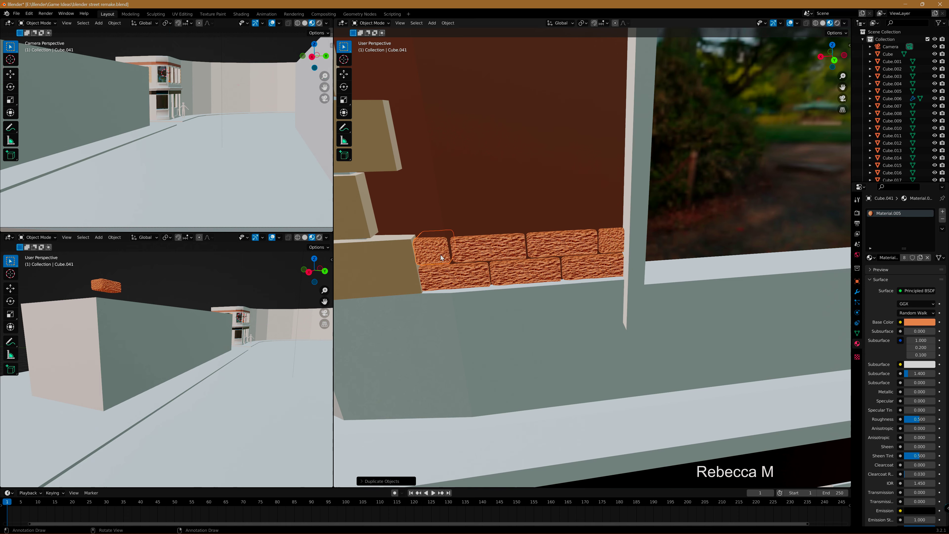
scroll(467, 277, down, 5)
scroll(466, 280, down, 4)
Switch to the Shading workspace to view the brick material's Noise Texture and Bump nodes.
scroll(467, 281, down, 4)
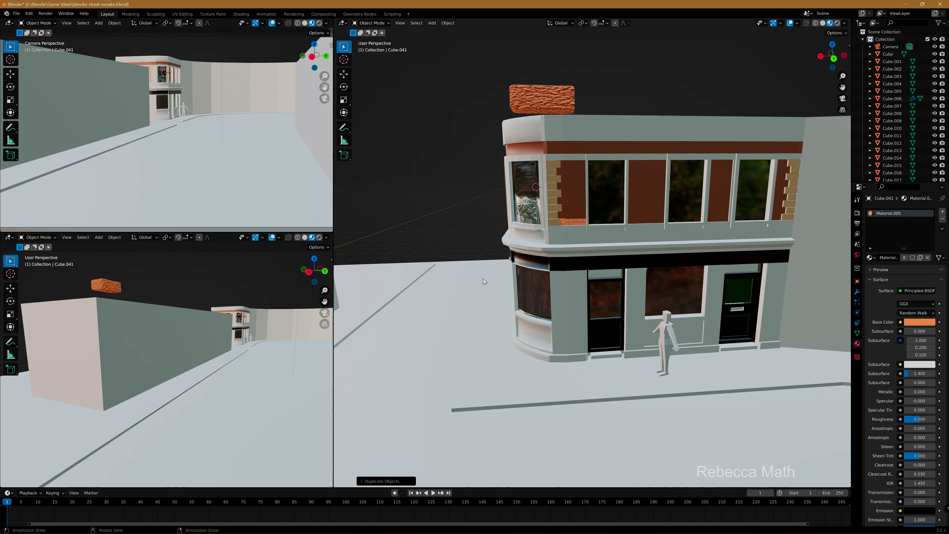
scroll(553, 273, up, 4)
scroll(541, 176, up, 4)
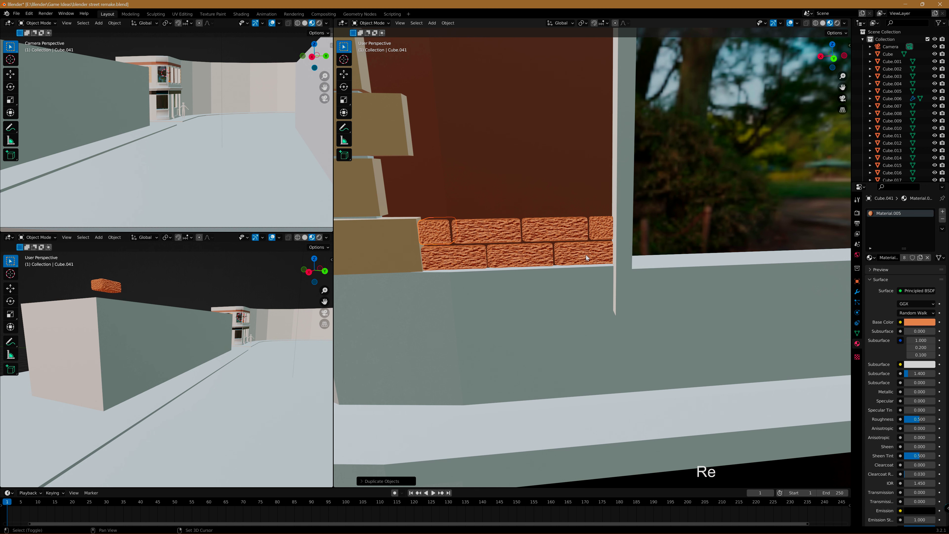
click(131, 13)
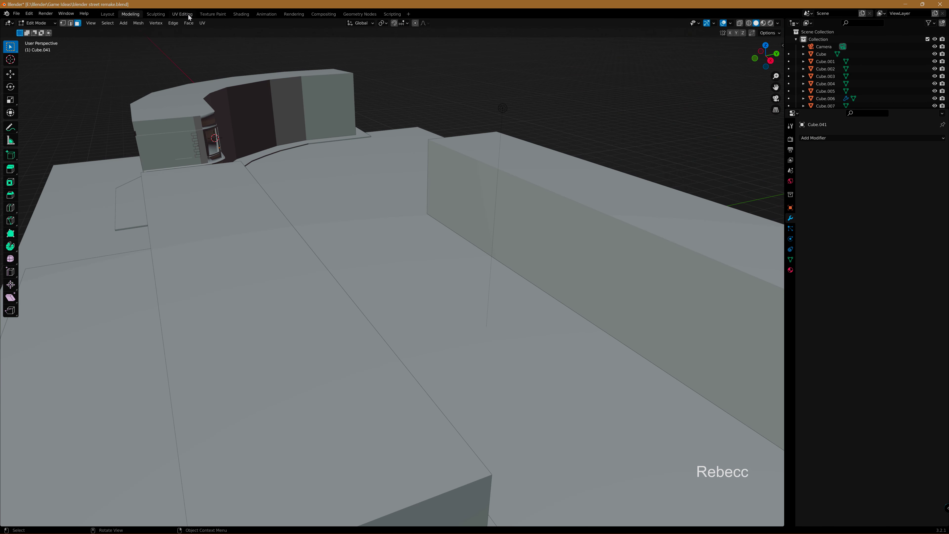
click(240, 14)
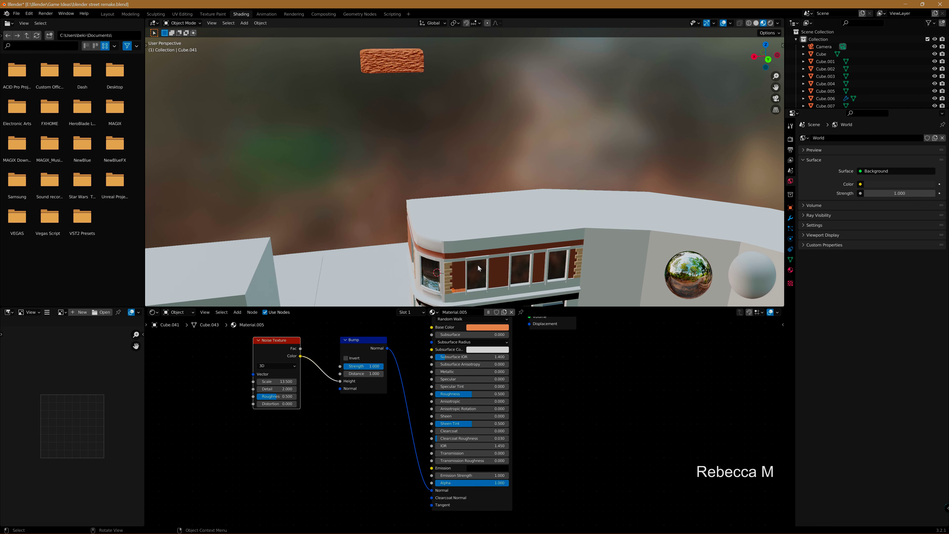
Change the Principled BSDF Base Color from bright orange to a pale salmon pink, back in Layout.
scroll(473, 258, up, 3)
scroll(493, 252, up, 3)
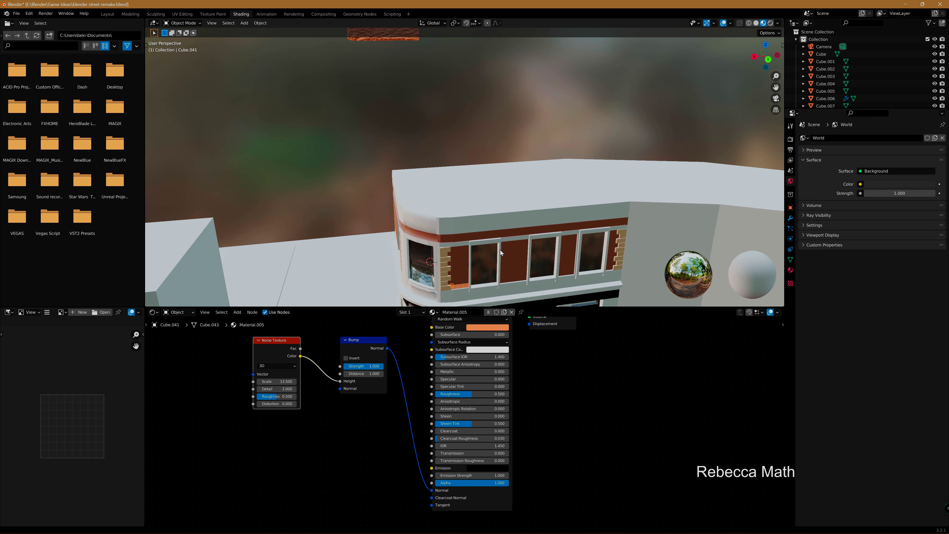
click(500, 329)
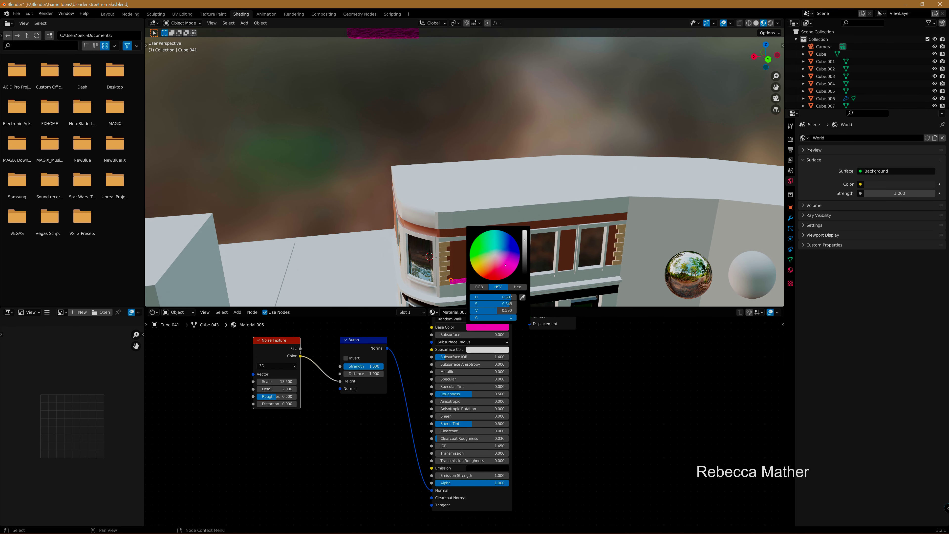
drag(493, 259, 492, 261)
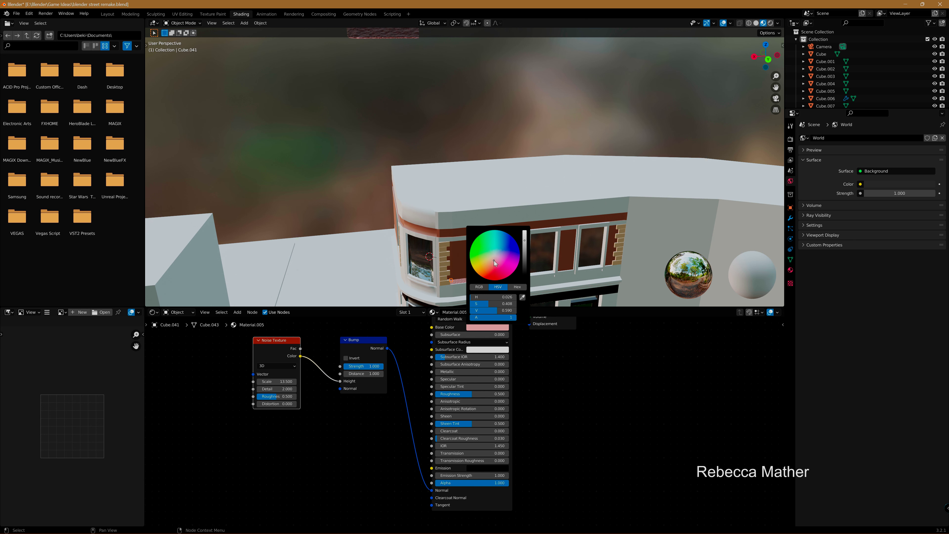
drag(494, 260, 494, 257)
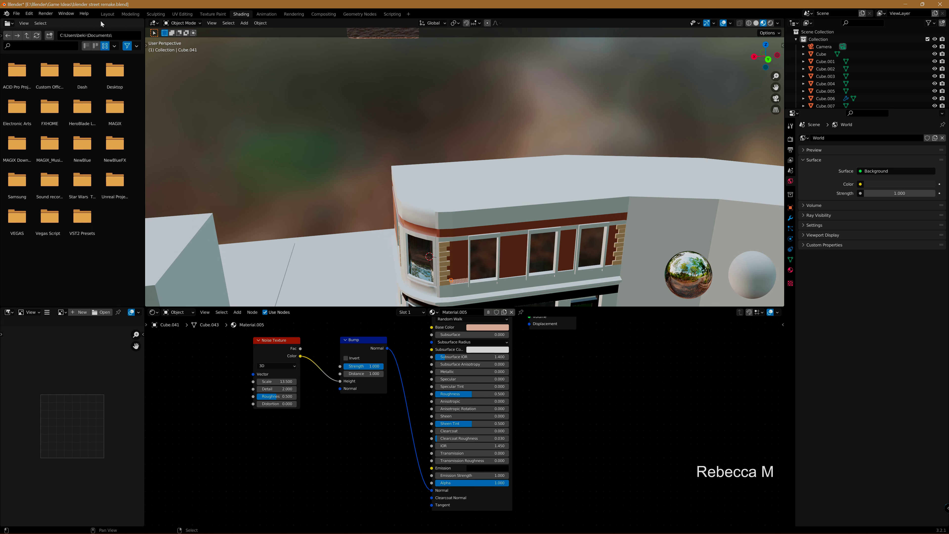
click(107, 14)
Duplicate both staggered brick rows and stack the copies above the originals.
shift+click(485, 232)
shift+click(556, 229)
shift+click(602, 230)
shift+click(583, 254)
shift+click(520, 255)
shift+click(454, 257)
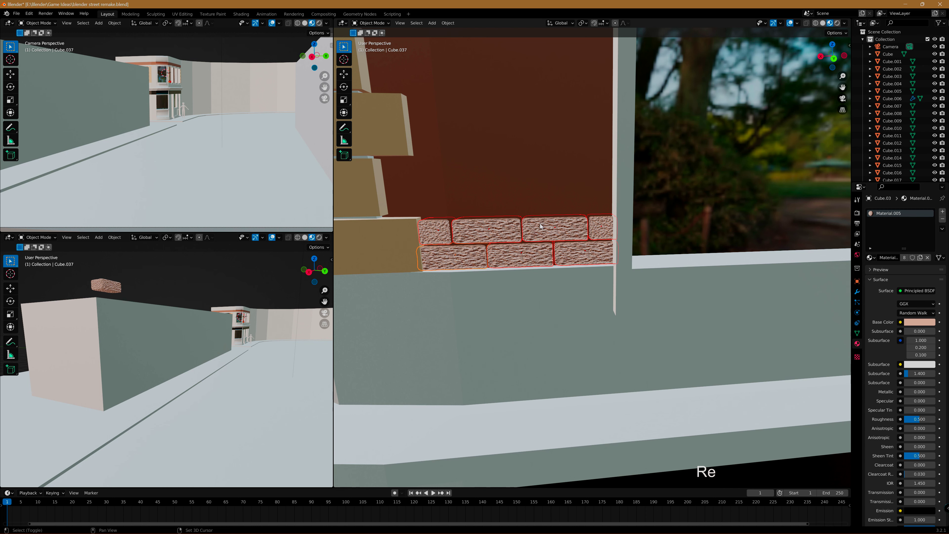
key(shift+d)
key(z)
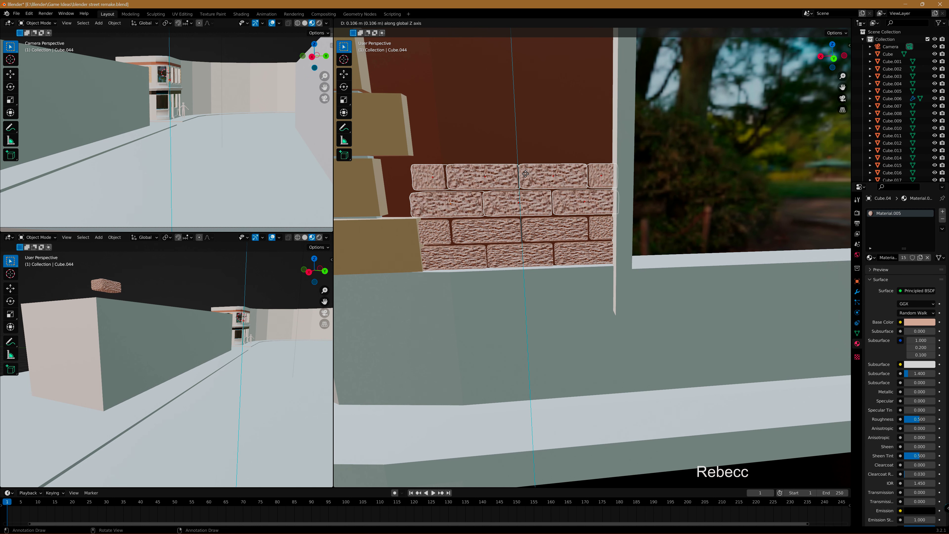
click(526, 175)
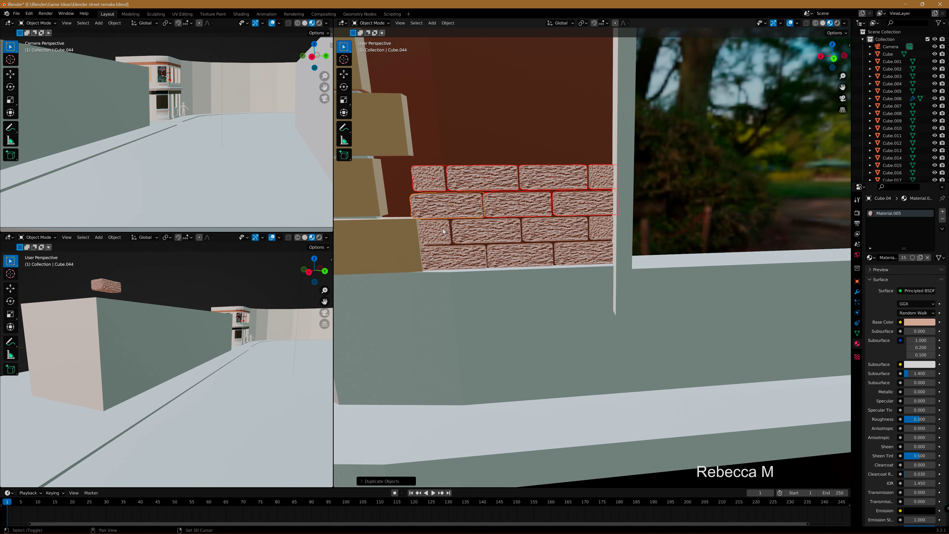
Copy the third row's bricks vertically to add another course higher up.
shift+click(434, 232)
shift+click(562, 236)
shift+click(603, 235)
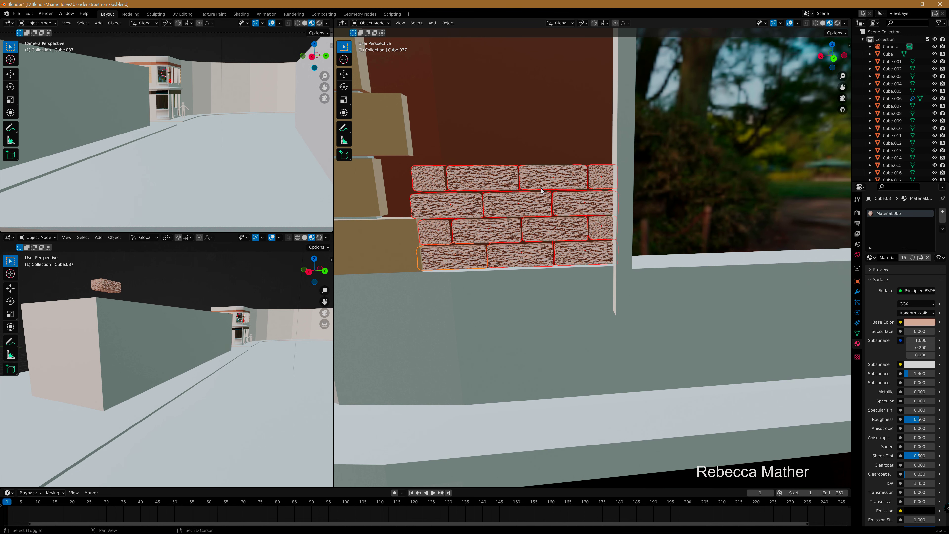
key(shift+d)
key(x)
key(z)
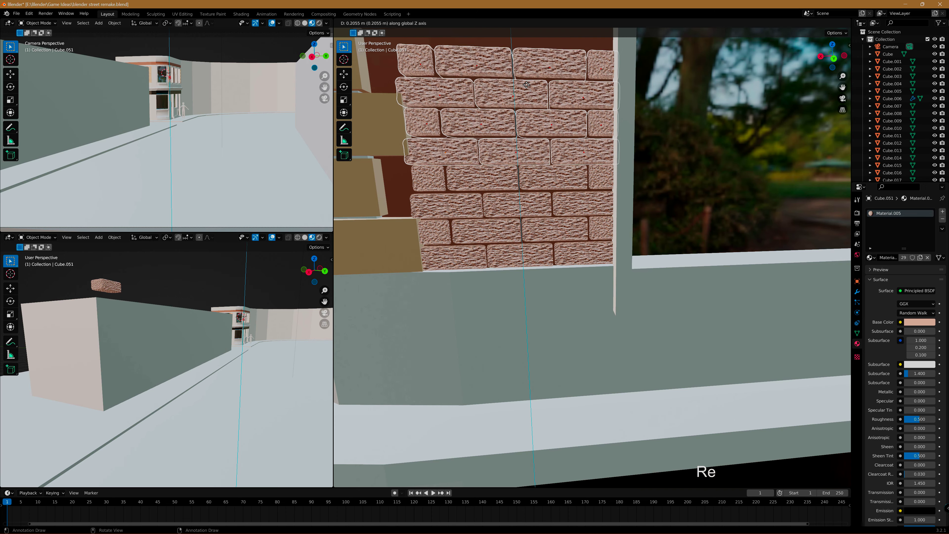
click(535, 140)
scroll(535, 139, up, 5)
scroll(534, 142, down, 5)
Select several panel bricks, orbit around the wall, then pick a single brick.
shift+click(497, 182)
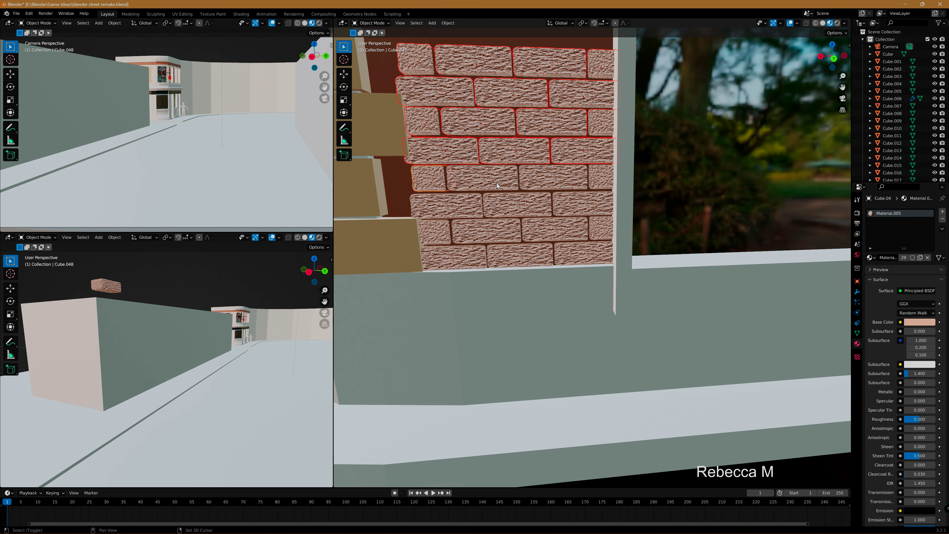
shift+click(554, 183)
shift+click(606, 181)
shift+click(583, 205)
shift+click(533, 209)
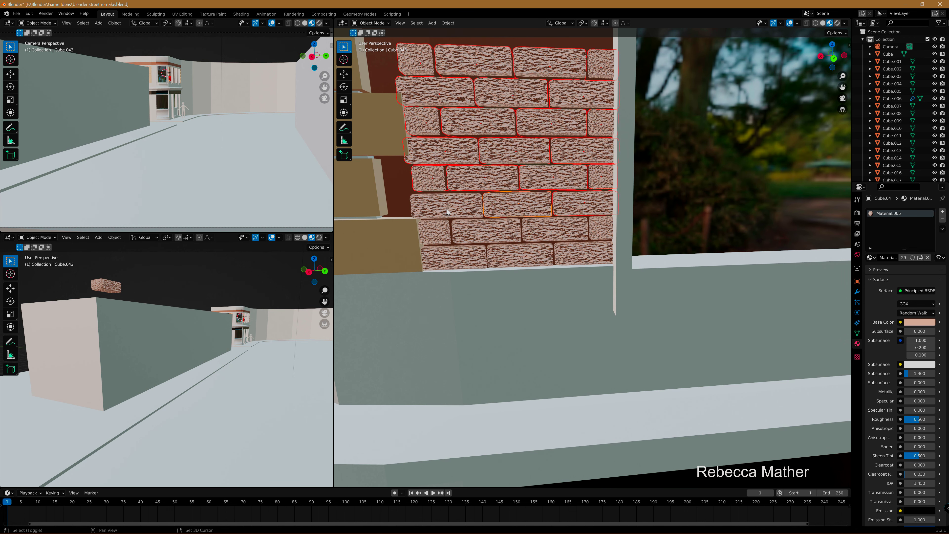
scroll(447, 209, down, 8)
scroll(453, 219, up, 2)
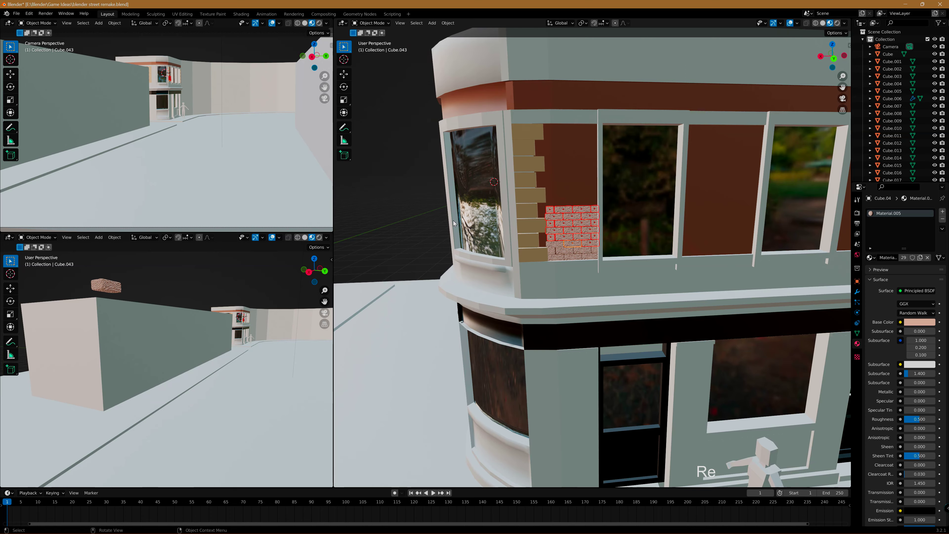
scroll(453, 219, up, 10)
scroll(461, 229, down, 3)
middle_drag(454, 206, 482, 235)
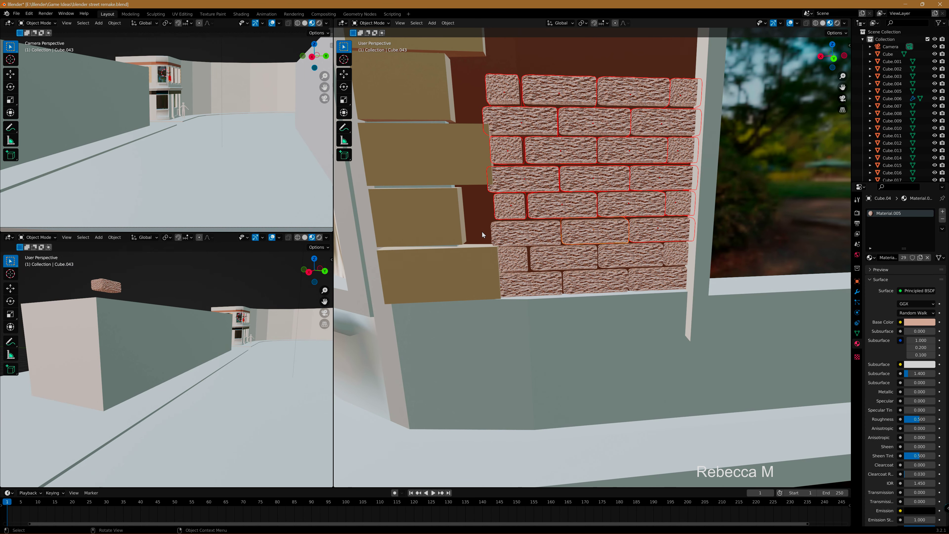
click(543, 232)
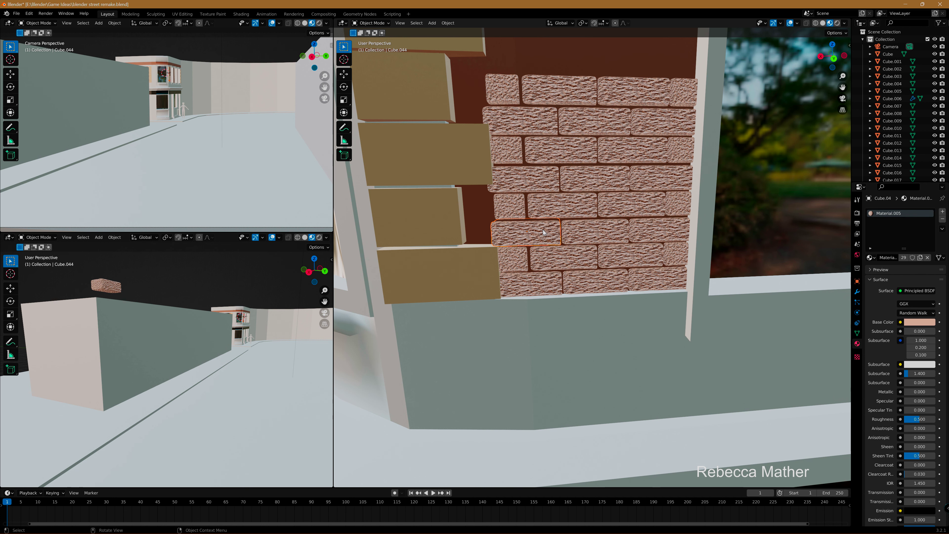
click(512, 208)
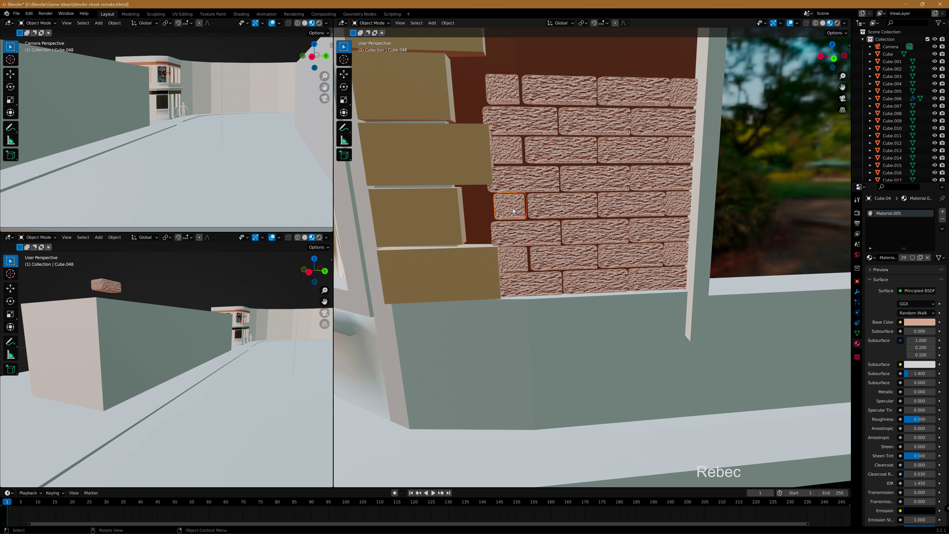
Delete four ragged left-end bricks, including the left brick of row 7.
key(Delete)
click(509, 149)
key(Delete)
click(511, 89)
key(Delete)
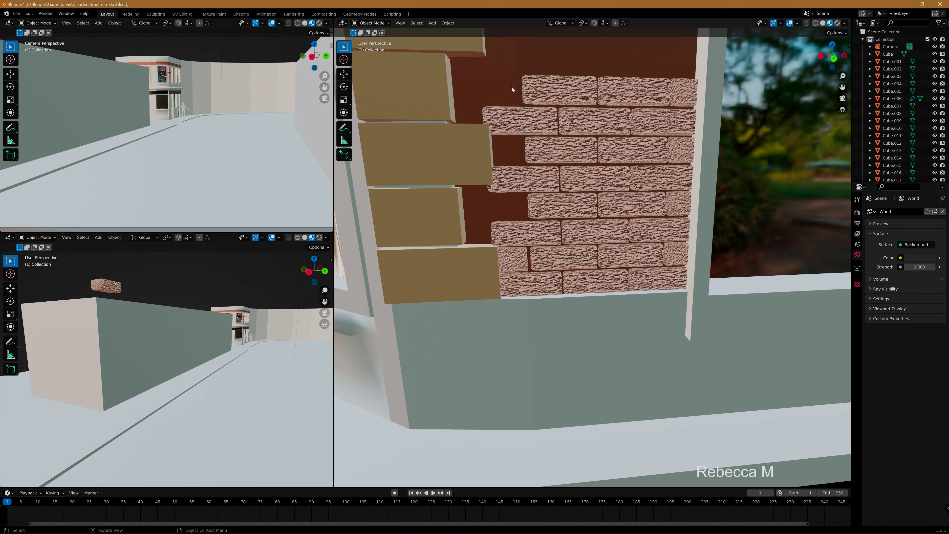
click(514, 258)
key(Delete)
Slide a duplicate brick to row 5's left end after a cancelled copy in row 7.
click(560, 267)
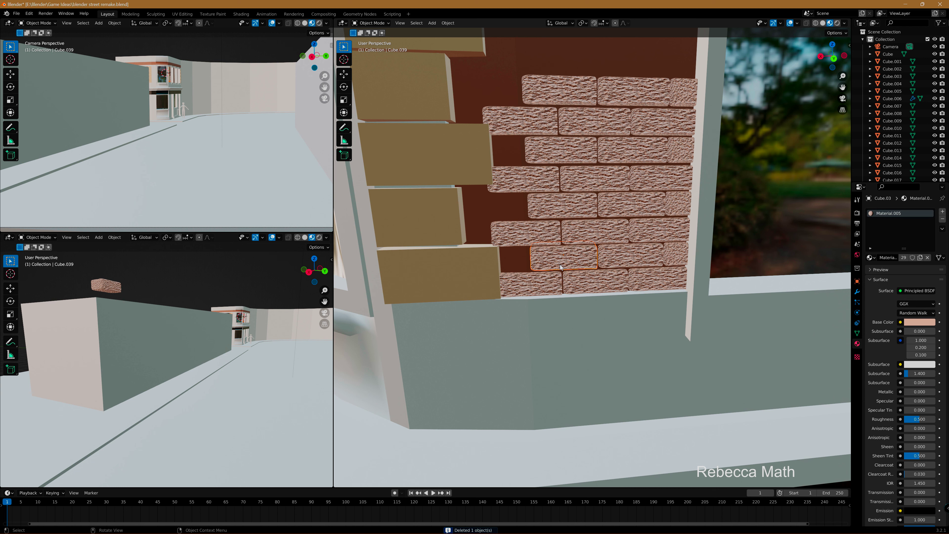
key(shift+d)
key(x)
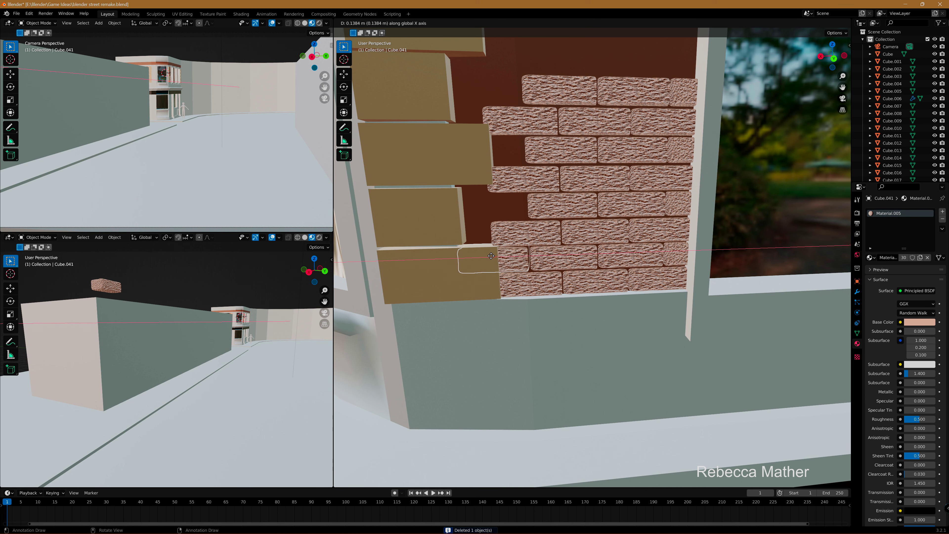
right_click(491, 256)
click(550, 210)
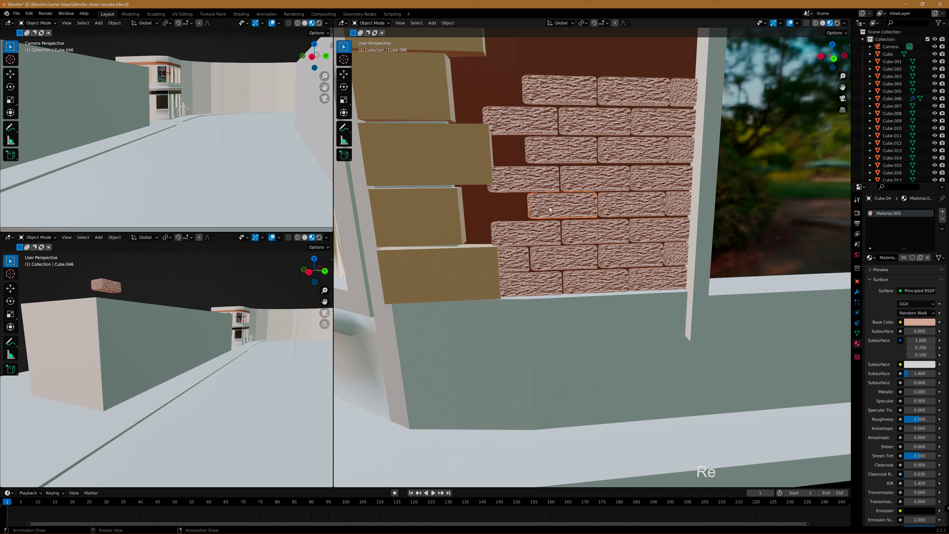
key(shift+d)
key(z)
key(x)
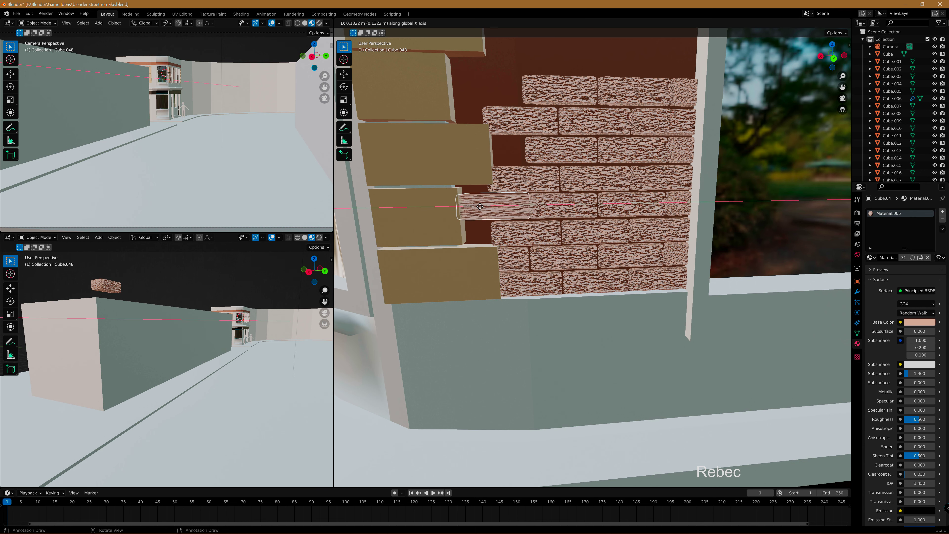
click(477, 206)
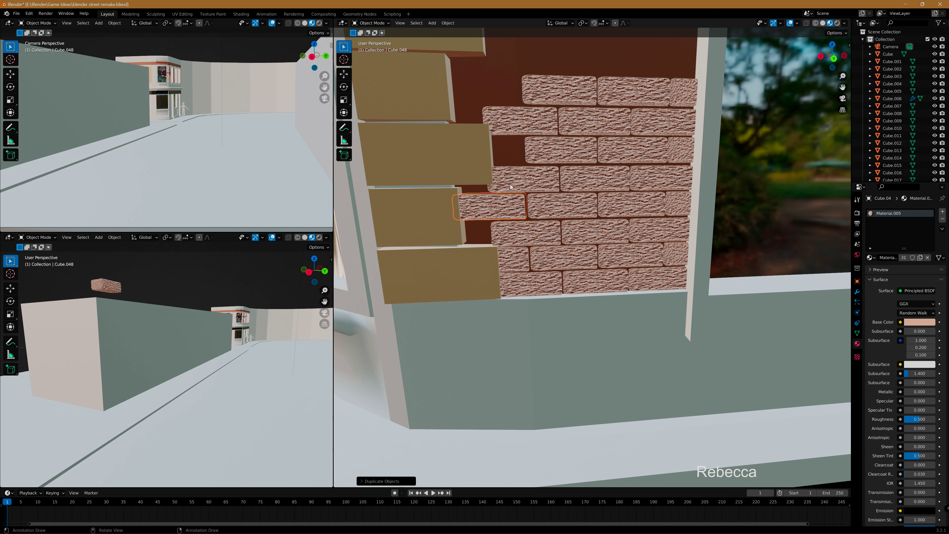
Fill the left ends of row 3 and the top row with duplicated bricks.
click(535, 160)
key(shift+d)
key(x)
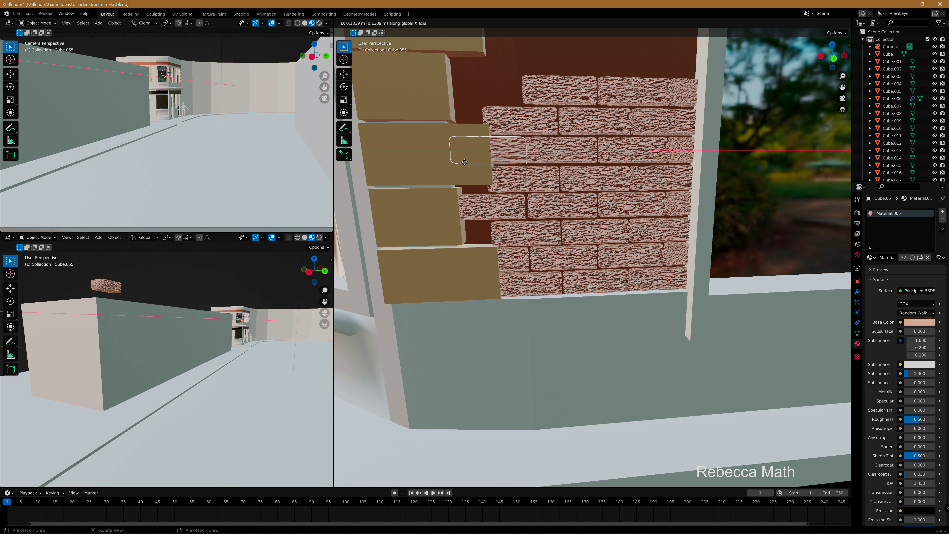
click(462, 165)
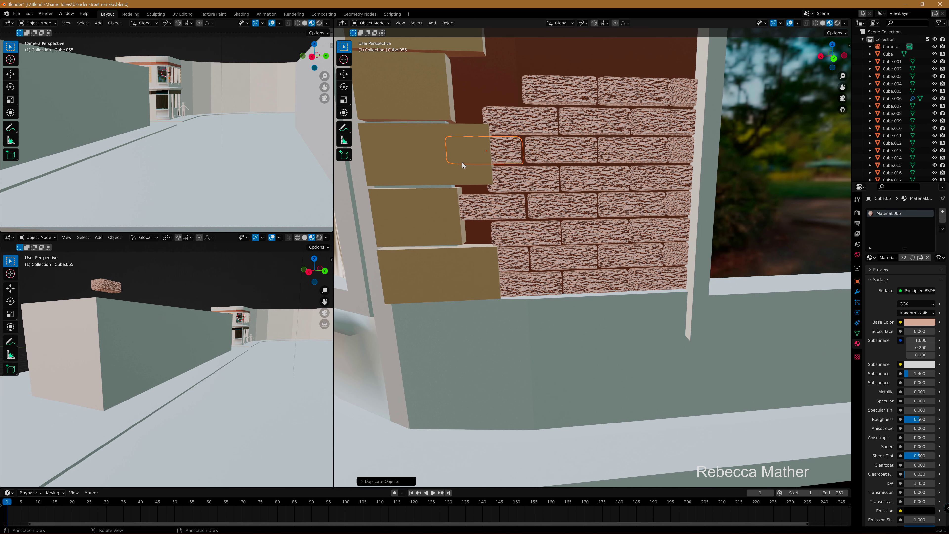
click(553, 87)
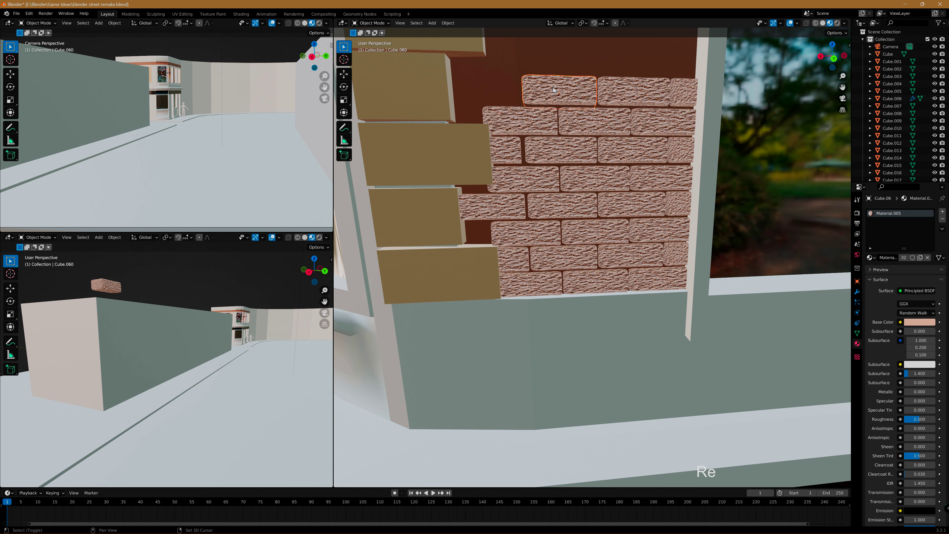
key(shift+d)
key(x)
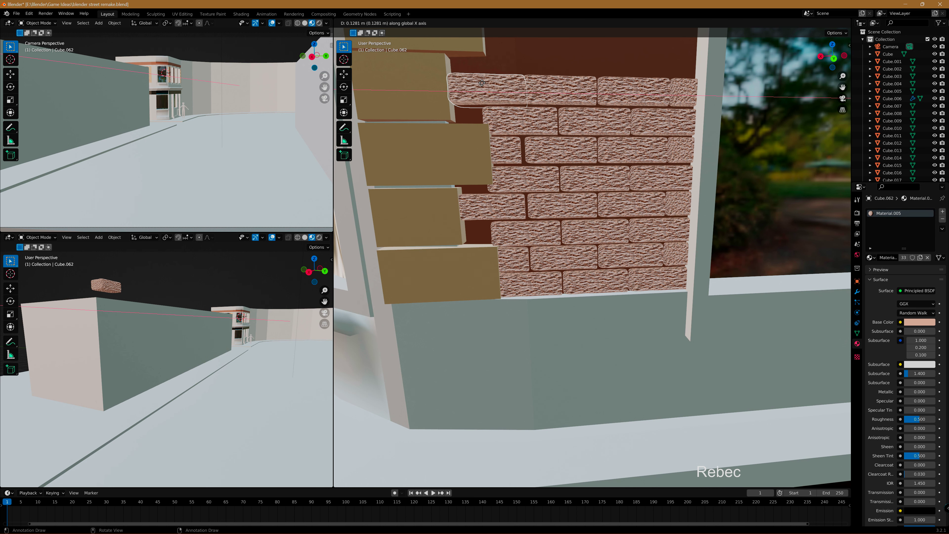
click(478, 84)
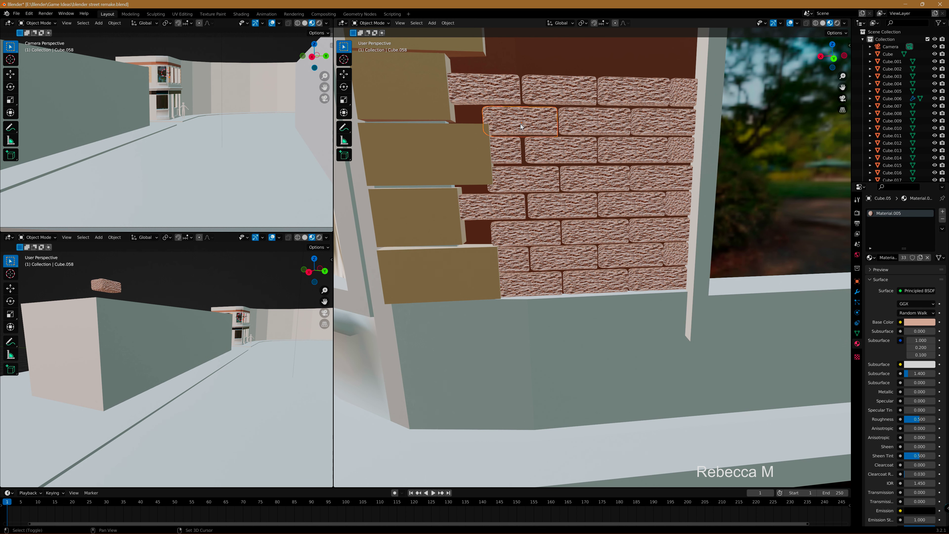
key(shift+d)
key(x)
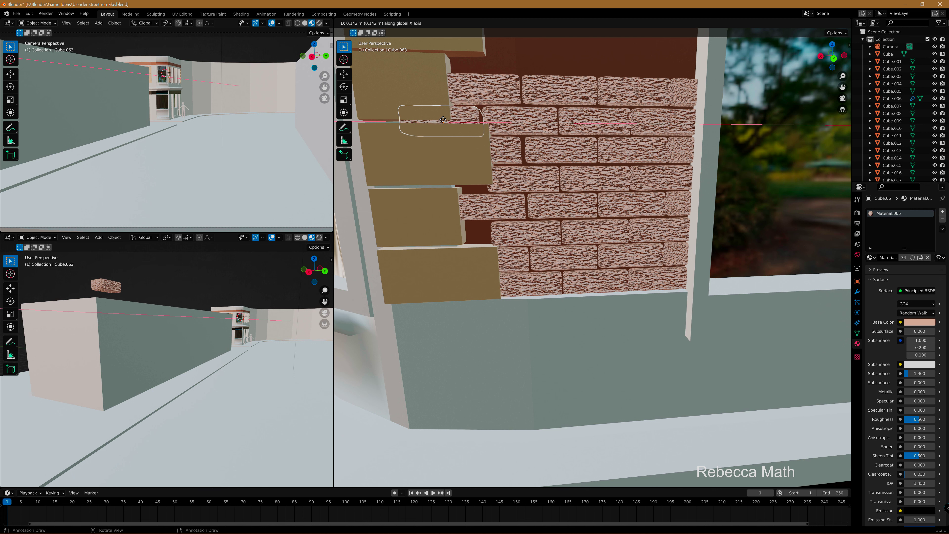
click(445, 120)
key(ctrl+z)
Copy the small end brick left and set it into the gap beside the quoins.
click(662, 122)
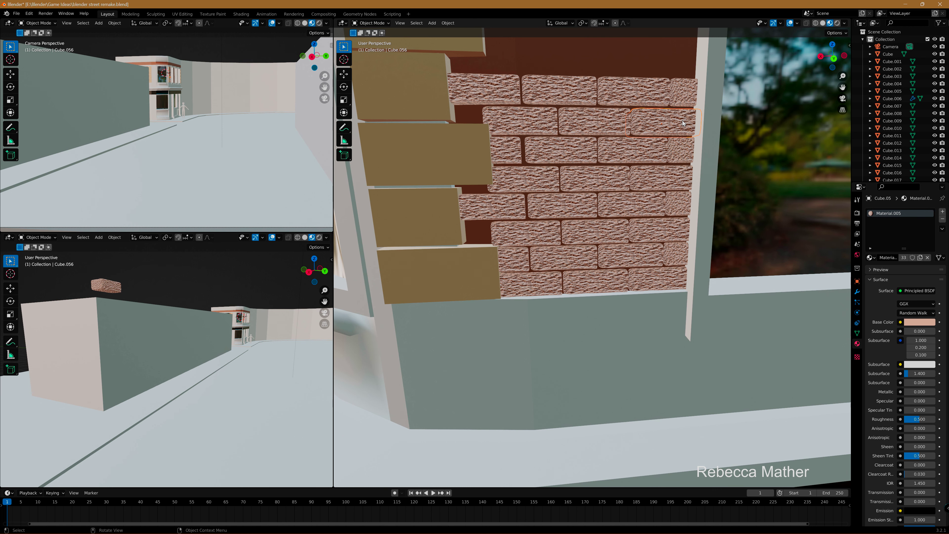
click(679, 156)
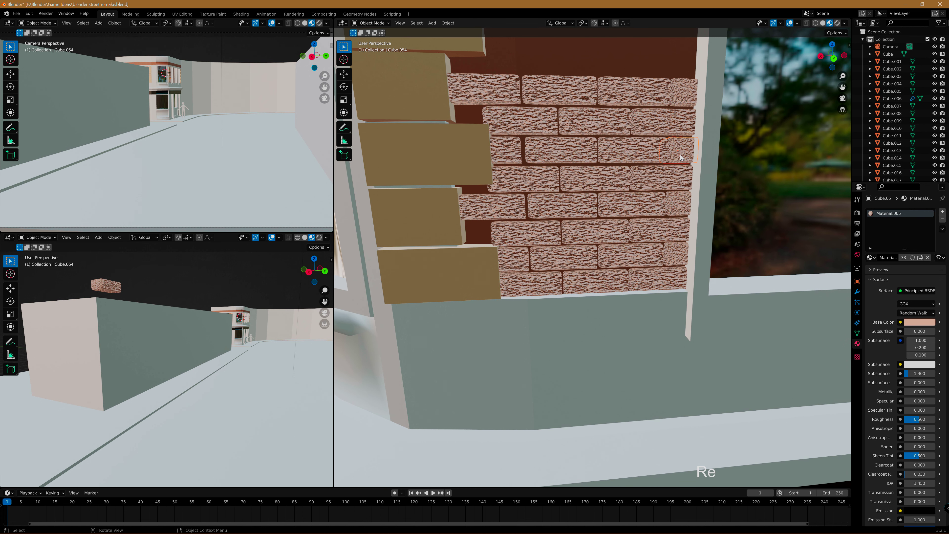
key(shift+d)
key(x)
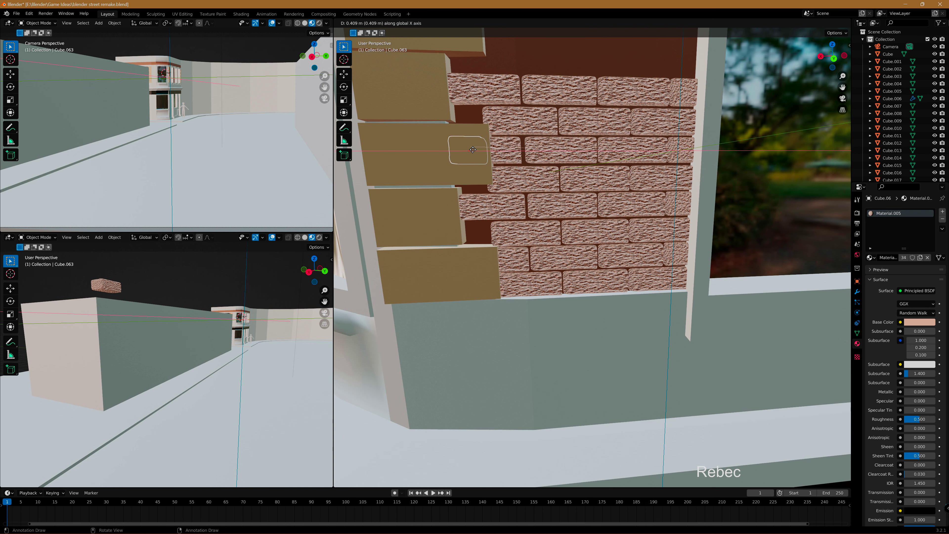
click(473, 149)
key(g)
key(z)
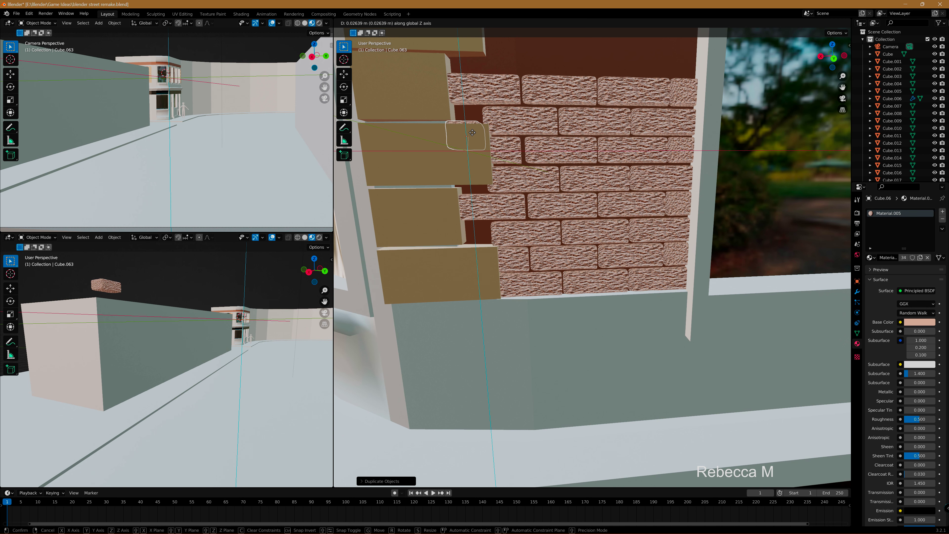
click(473, 123)
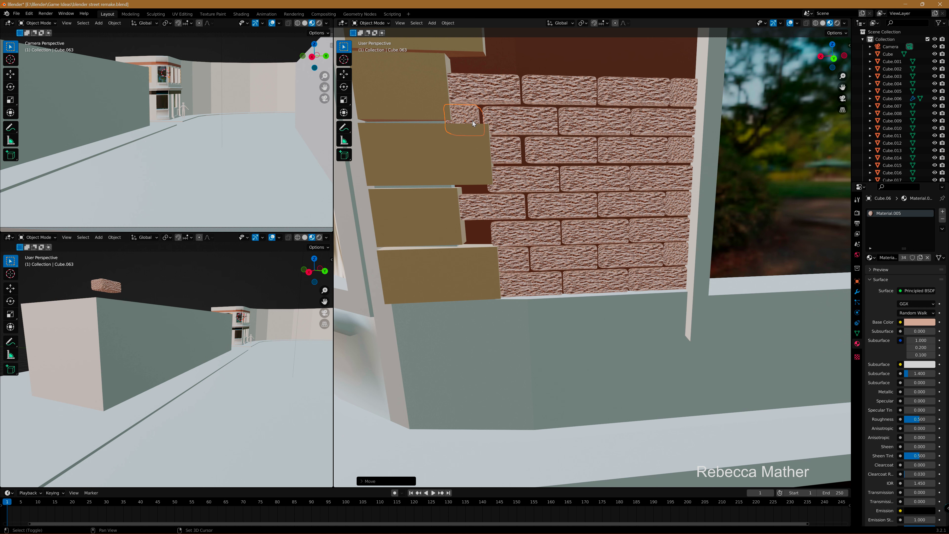
Drop further small brick copies straight down into the lower gaps.
key(shift+d)
key(z)
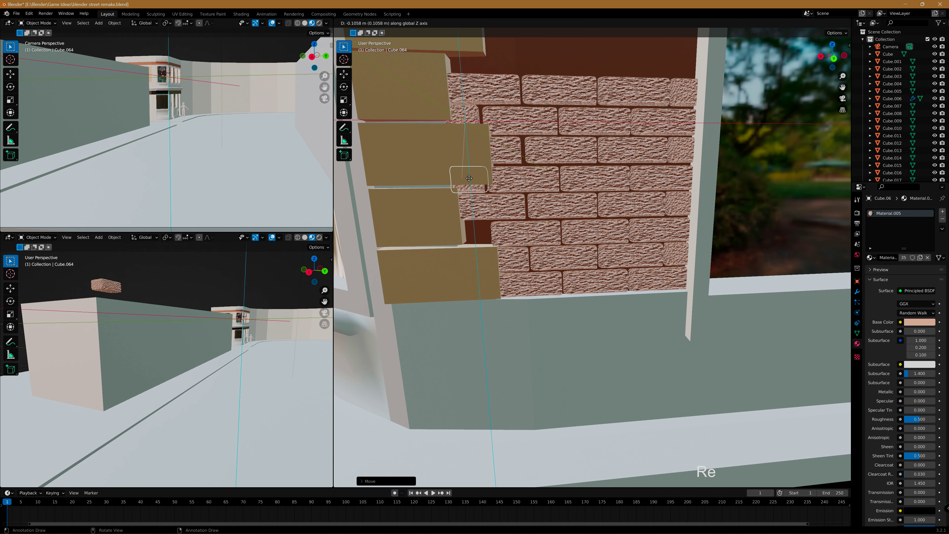
click(470, 178)
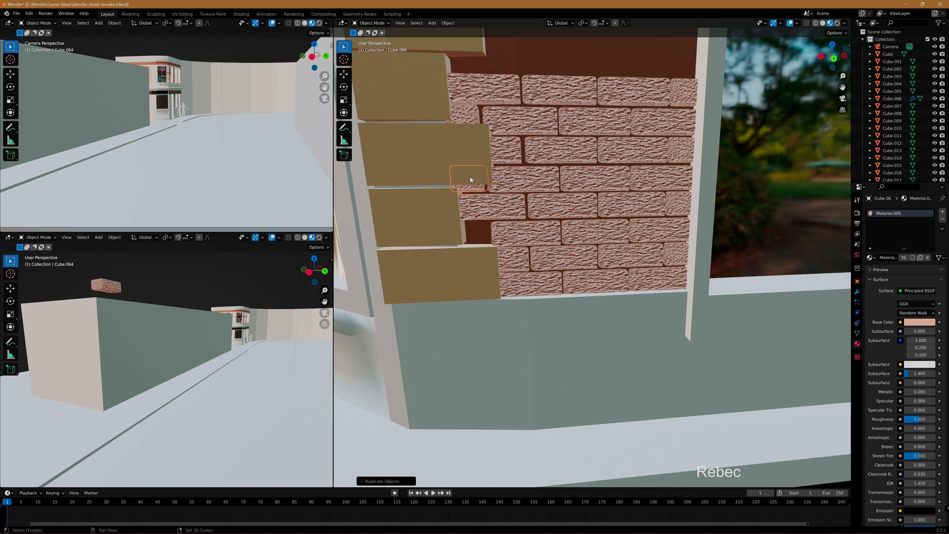
key(shift+d)
key(z)
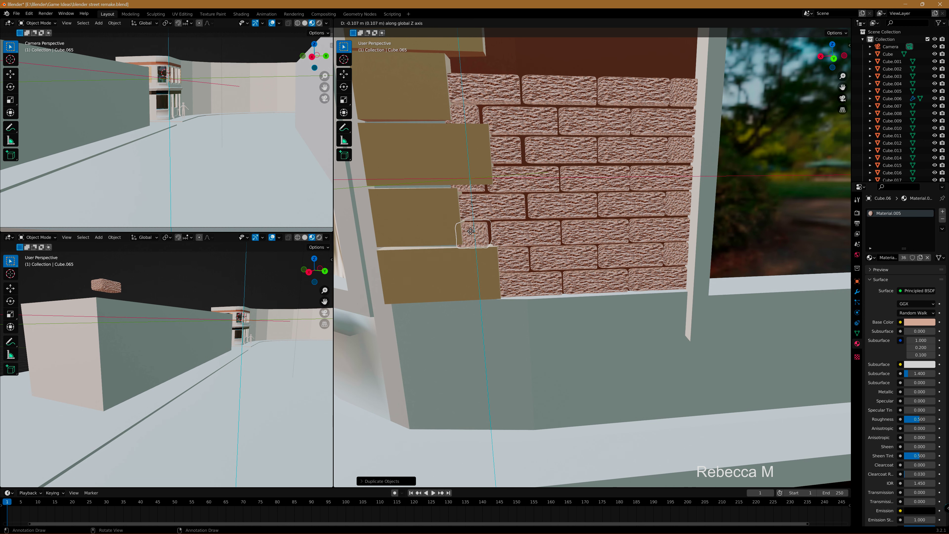
Drop the last brick copy into the lower gap, then select the top two brick rows.
click(470, 230)
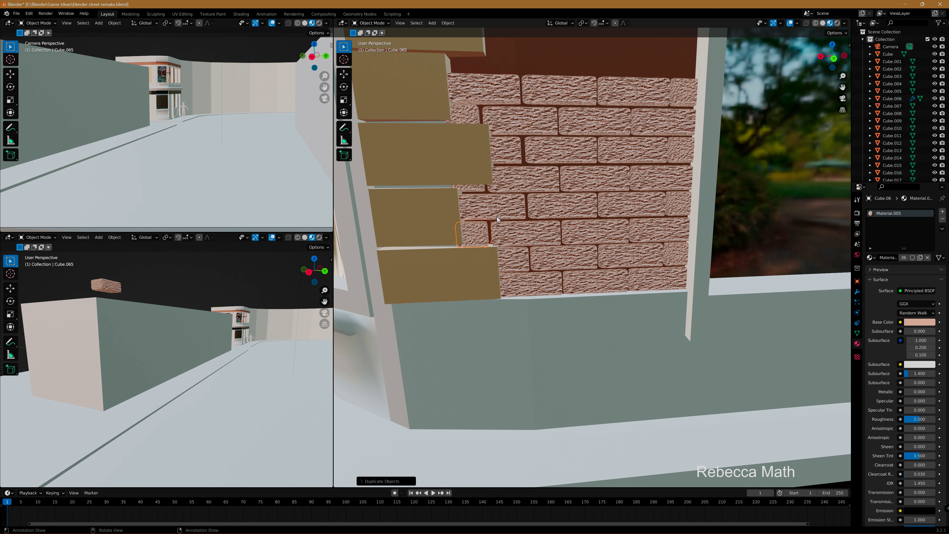
click(467, 114)
shift+click(484, 88)
shift+click(522, 120)
shift+click(559, 89)
shift+click(595, 122)
shift+click(635, 92)
shift+click(682, 92)
shift+click(663, 121)
Add the third, fourth and fifth brick rows, including the small edge bricks, to the selection.
shift+click(648, 155)
shift+click(677, 152)
shift+click(555, 158)
shift+click(507, 158)
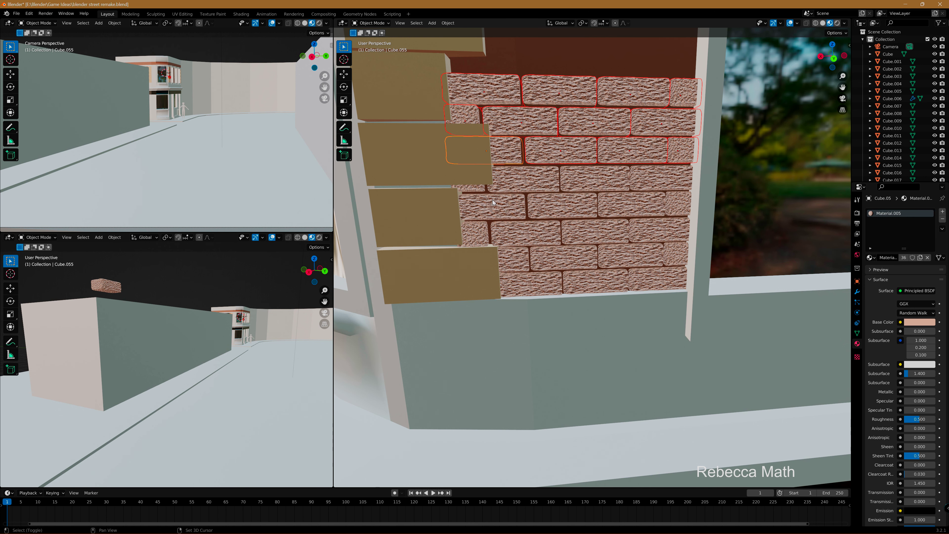
shift+click(472, 179)
shift+click(479, 205)
shift+click(521, 179)
shift+click(562, 205)
shift+click(594, 178)
shift+click(631, 205)
shift+click(678, 205)
shift+click(662, 178)
shift+click(682, 205)
Add the sixth, seventh and bottom brick rows to finish selecting the whole panel.
shift+click(669, 231)
shift+click(595, 230)
shift+click(527, 231)
shift+click(474, 232)
shift+click(478, 259)
shift+click(514, 258)
shift+click(564, 257)
shift+click(631, 255)
shift+click(676, 254)
shift+click(642, 278)
shift+click(580, 287)
shift+click(533, 286)
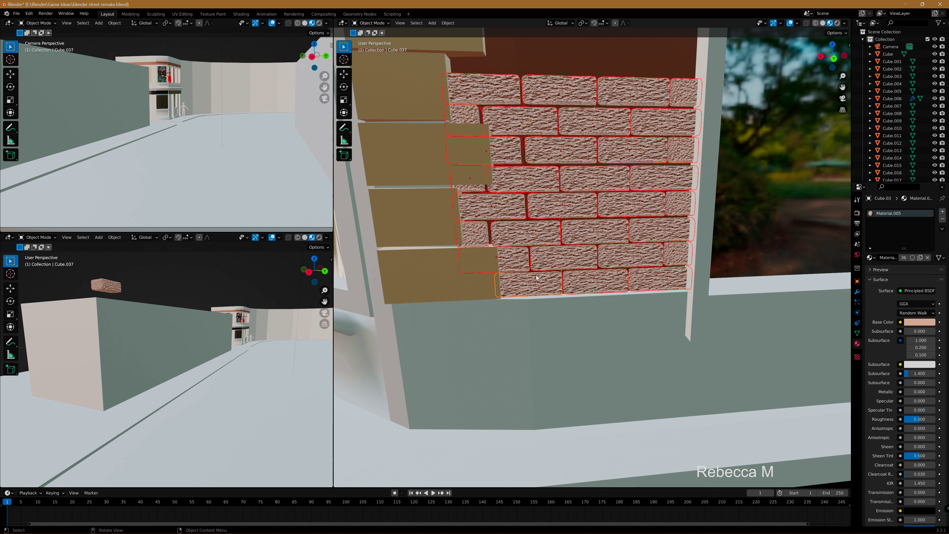
Duplicate a small brick and drop the copy into the panel's bottom-left corner.
mouse_move(527, 245)
middle_down()
mouse_move(522, 228)
mouse_move(535, 226)
middle_up()
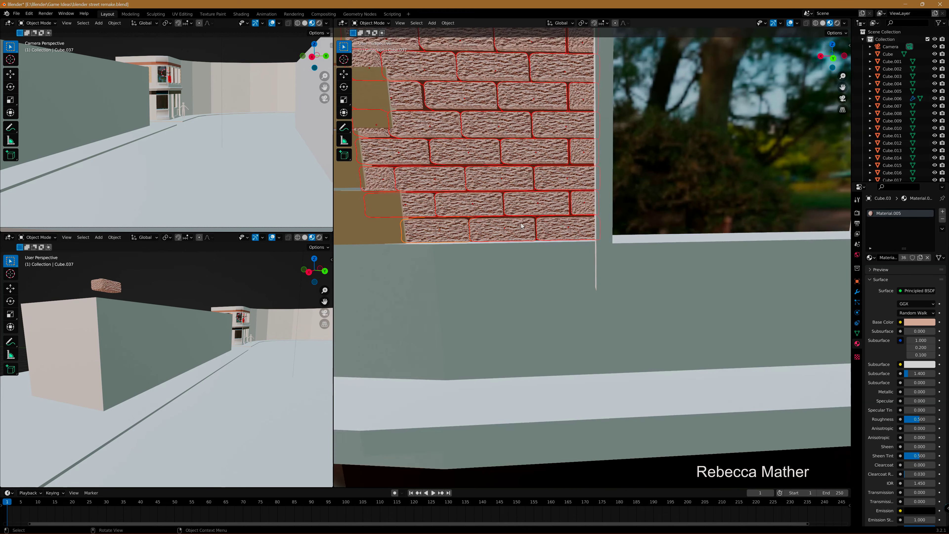
scroll(535, 226, down, 5)
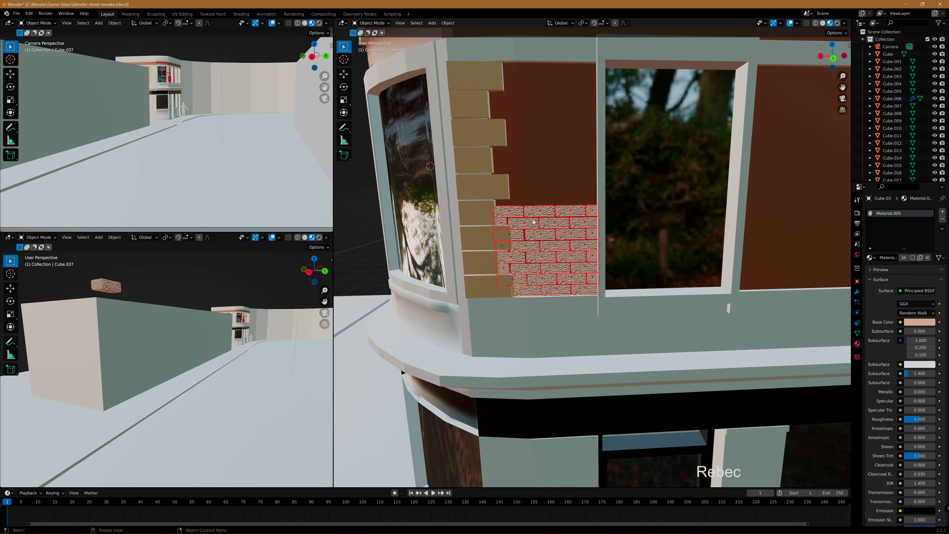
click(502, 273)
key(shift+d)
key(z)
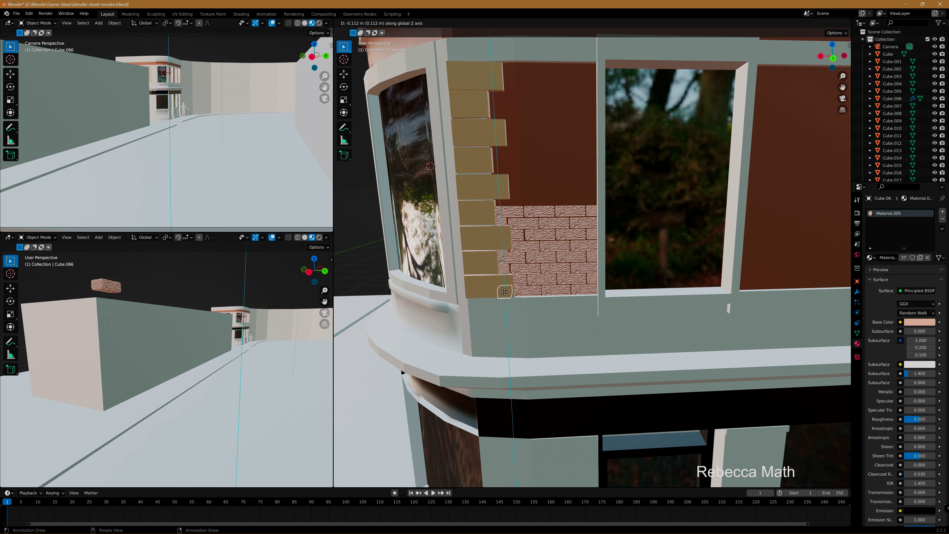
click(505, 291)
Select several bottom-row bricks, removing an accidentally added quoin stone, then pick a single brick.
shift+click(527, 290)
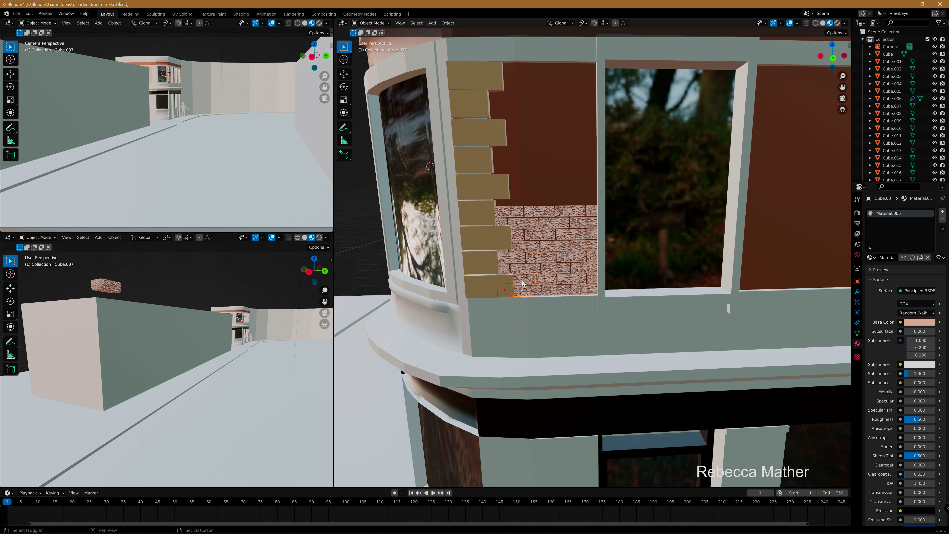
shift+click(503, 268)
shift+click(514, 247)
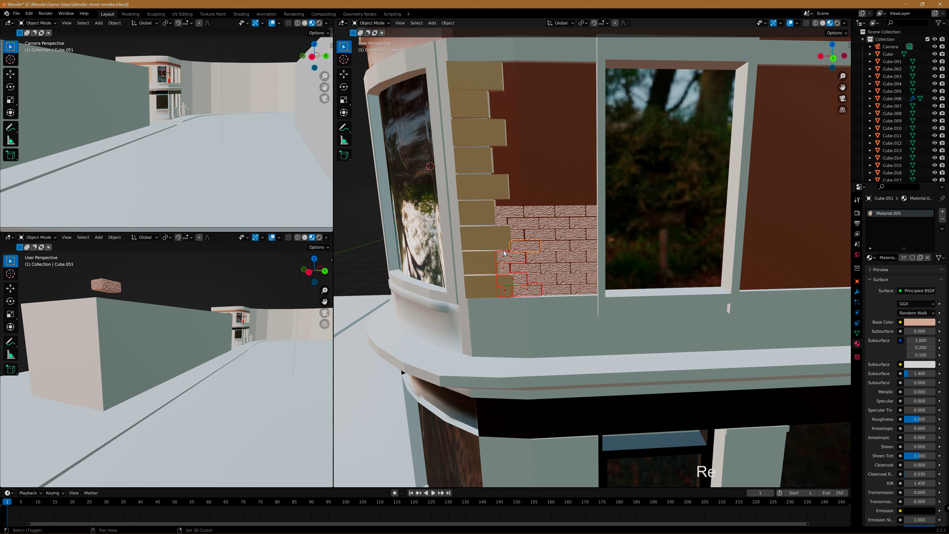
shift+click(504, 249)
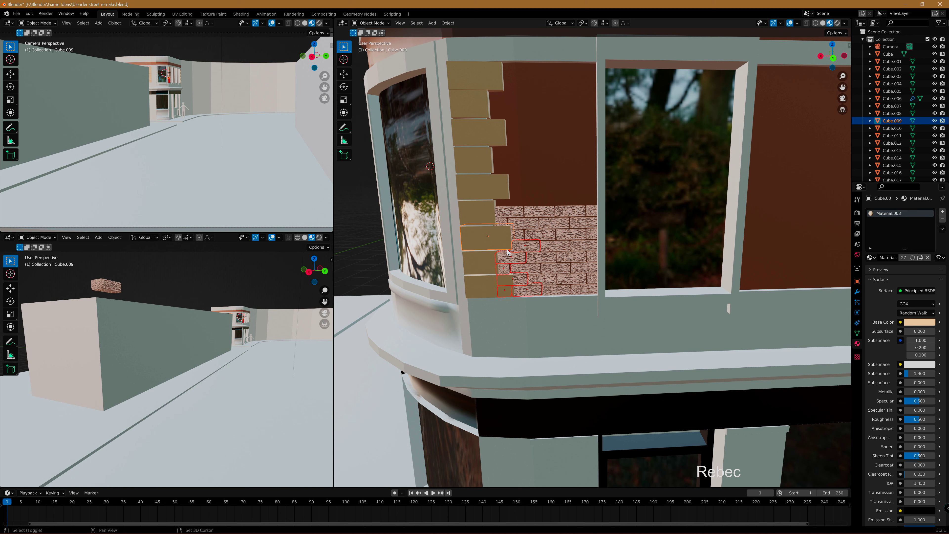
shift+click(507, 250)
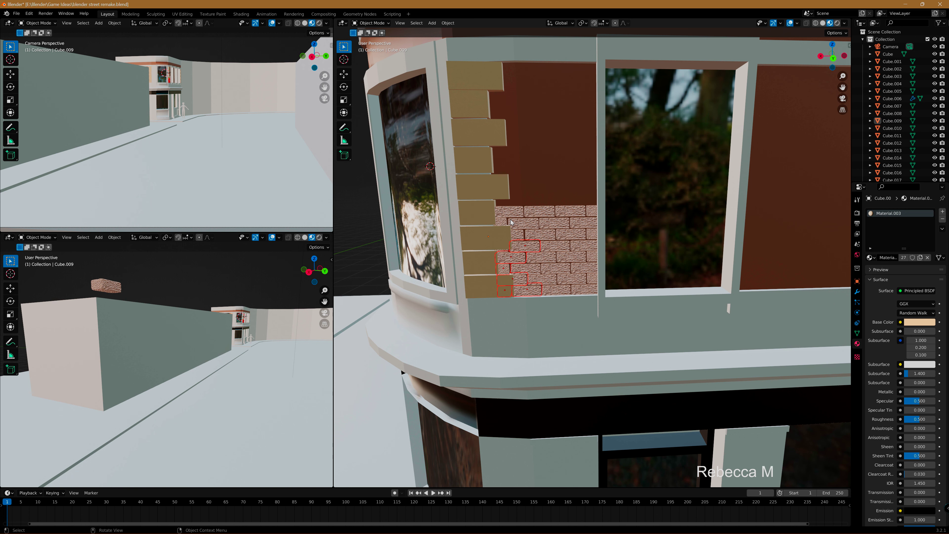
click(582, 248)
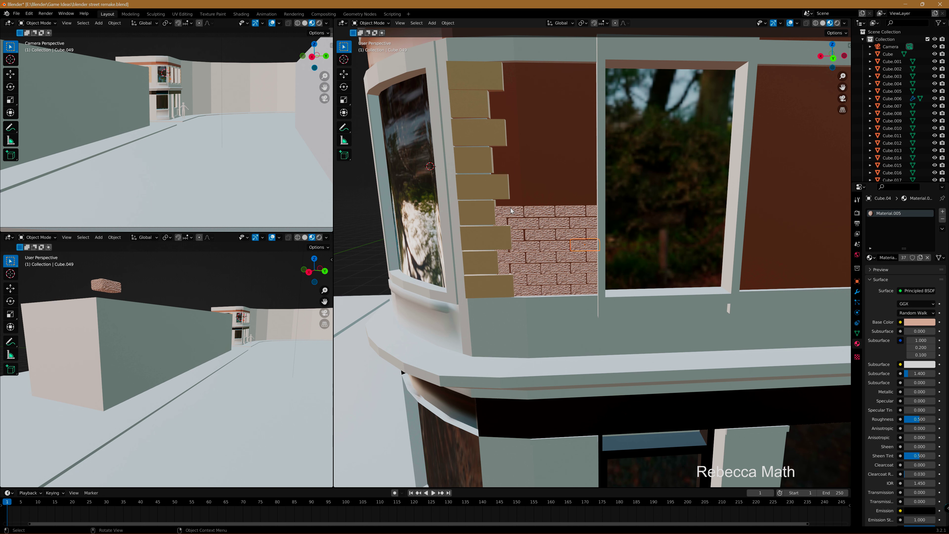
Raise a pair of top-row bricks up to the window top.
scroll(551, 245, down, 3)
middle_drag(587, 272, 586, 266)
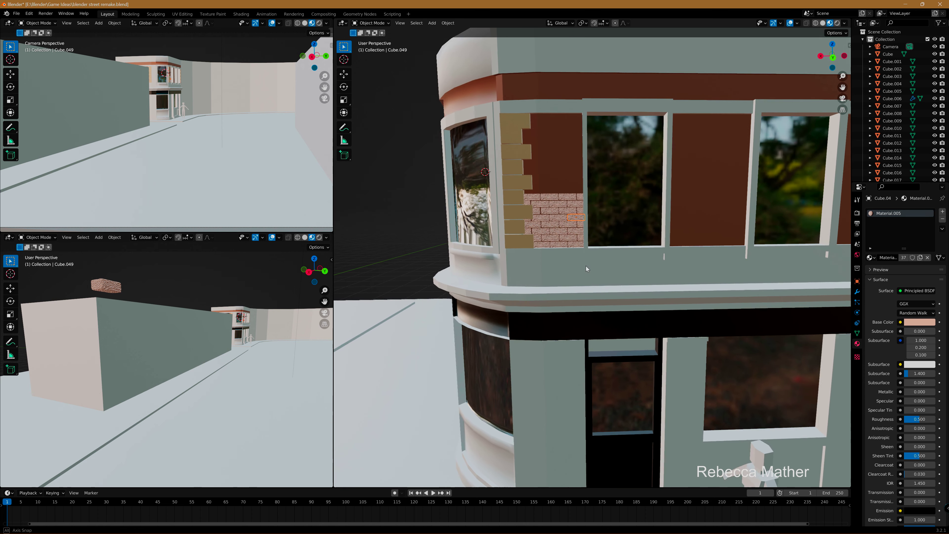
click(578, 201)
key(shift+d)
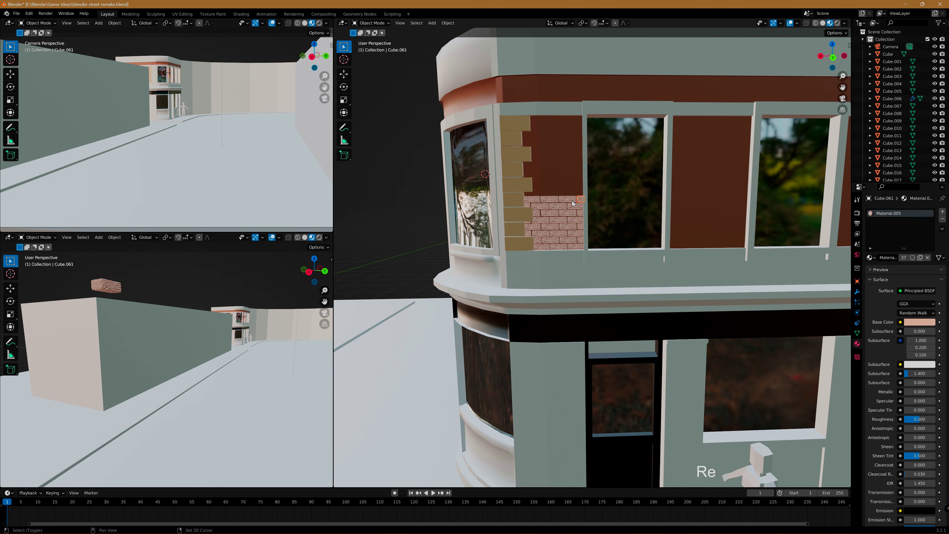
click(575, 246)
key(g)
key(z)
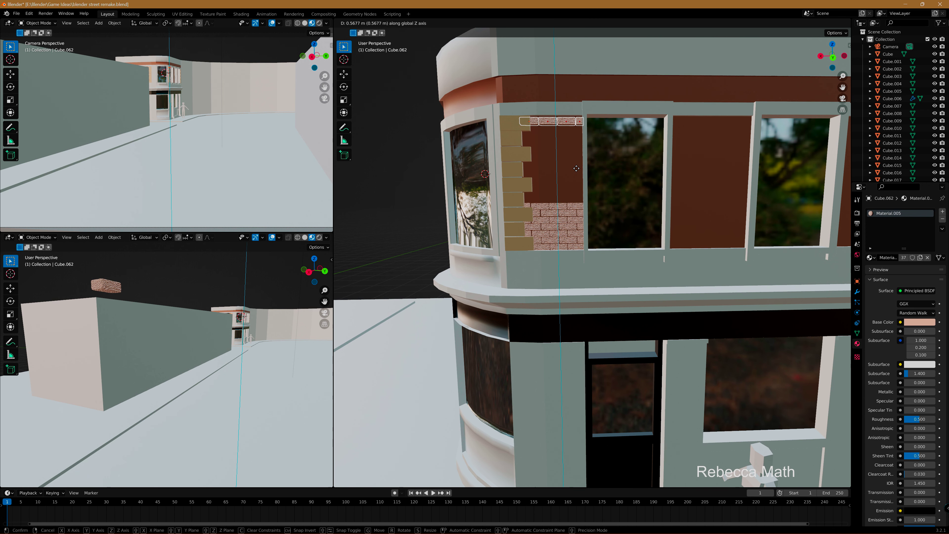
click(576, 168)
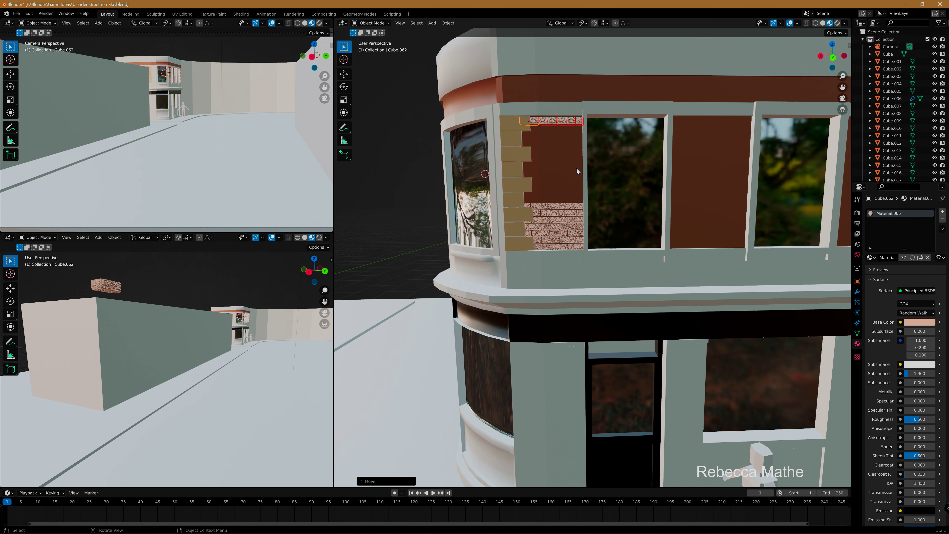
Raise a three-brick row to sit just below the top row.
click(580, 205)
shift+click(558, 206)
shift+click(540, 206)
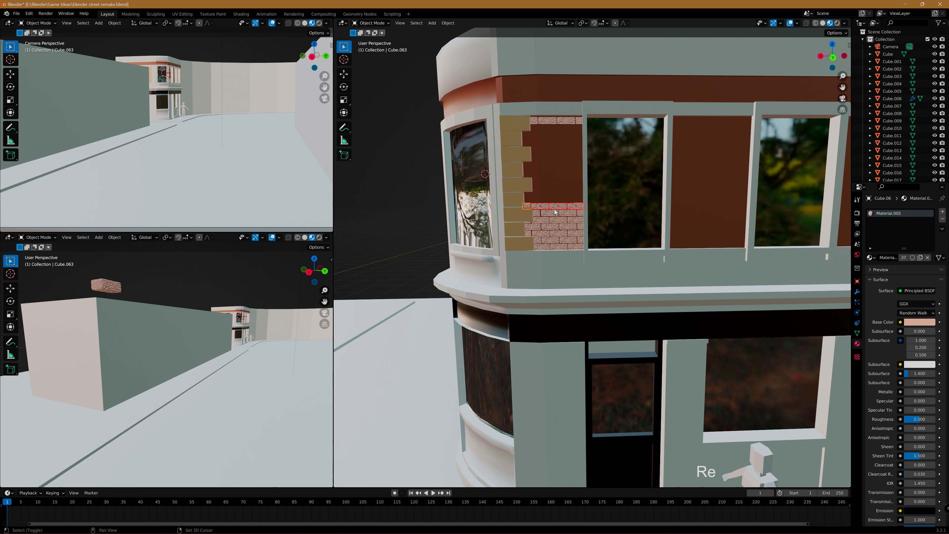
key(g)
key(z)
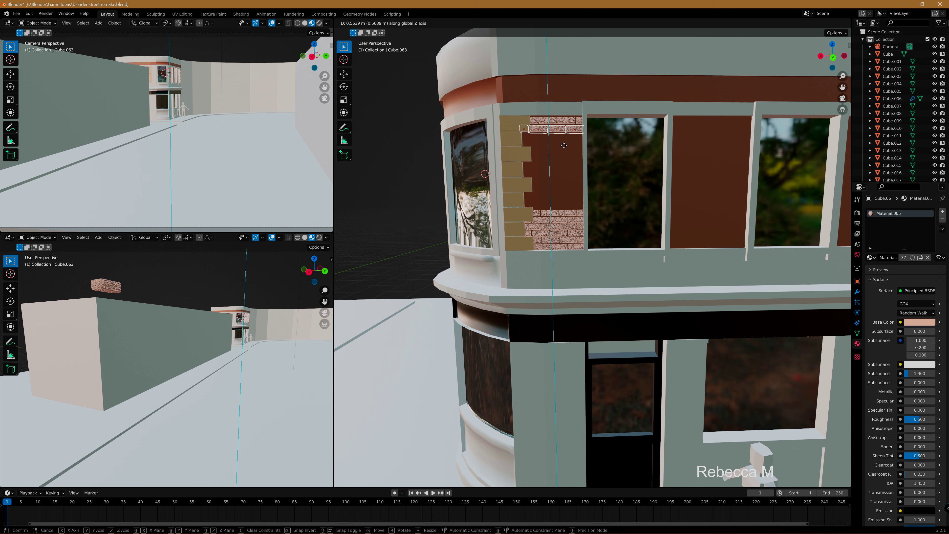
click(563, 146)
Lift four lower-row bricks vertically into the upper stack.
click(580, 214)
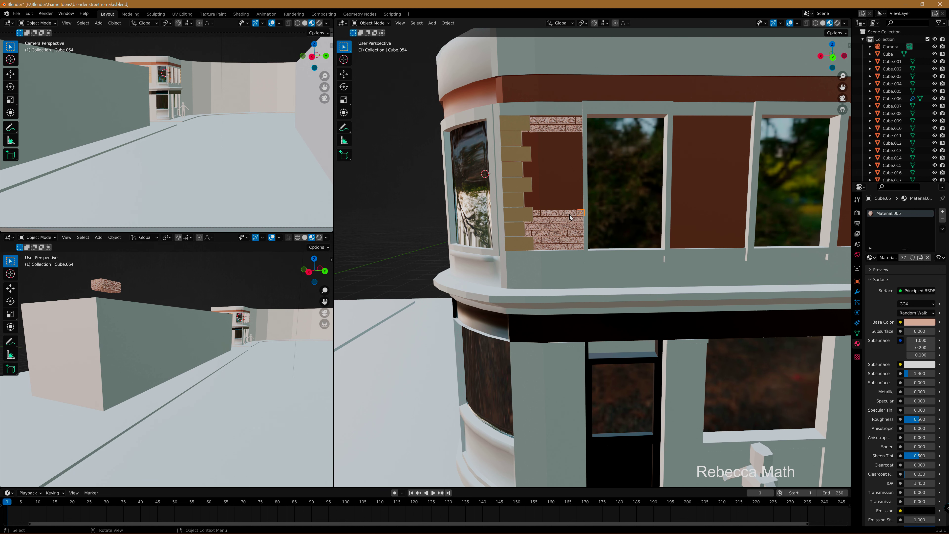
shift+click(552, 215)
shift+click(538, 214)
key(g)
key(z)
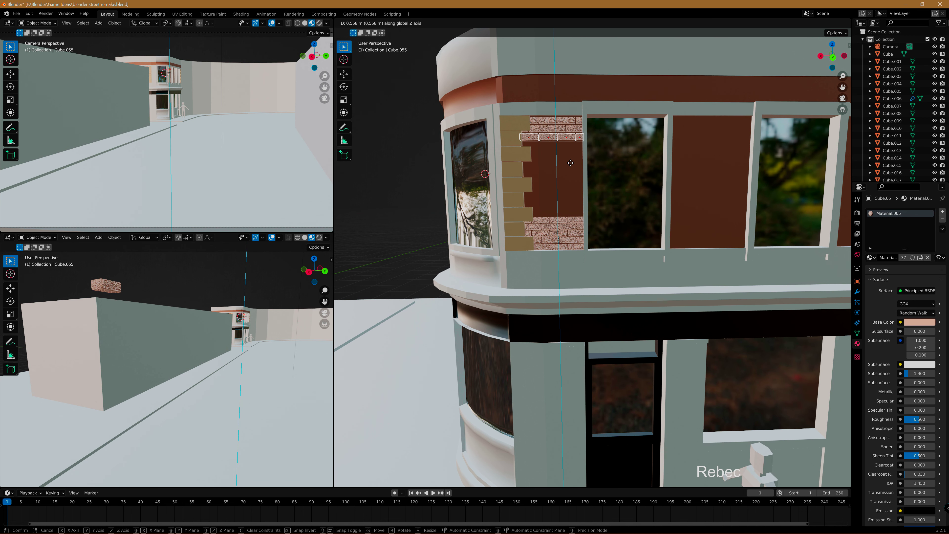
click(570, 163)
Raise another three-brick row, including the small edge brick, into place above.
click(579, 221)
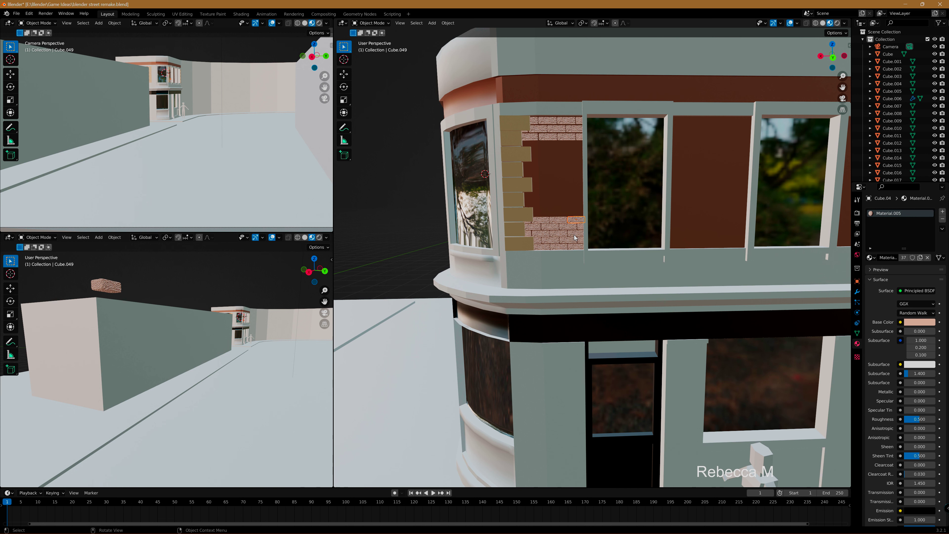
shift+click(558, 220)
shift+click(528, 220)
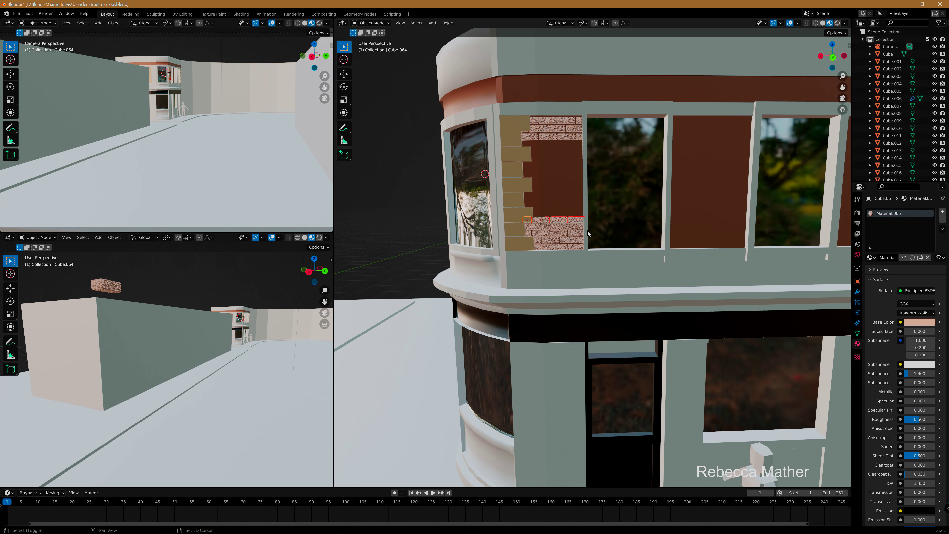
key(g)
key(z)
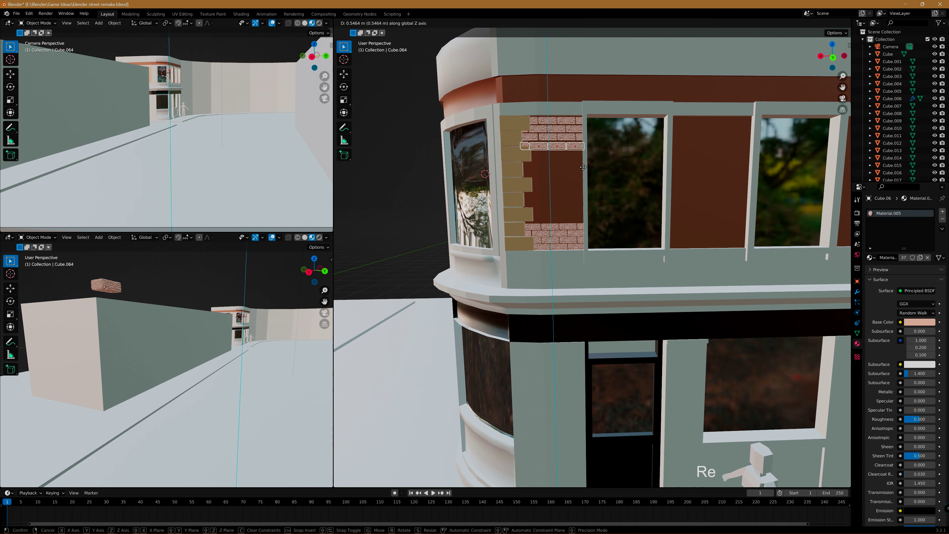
click(582, 166)
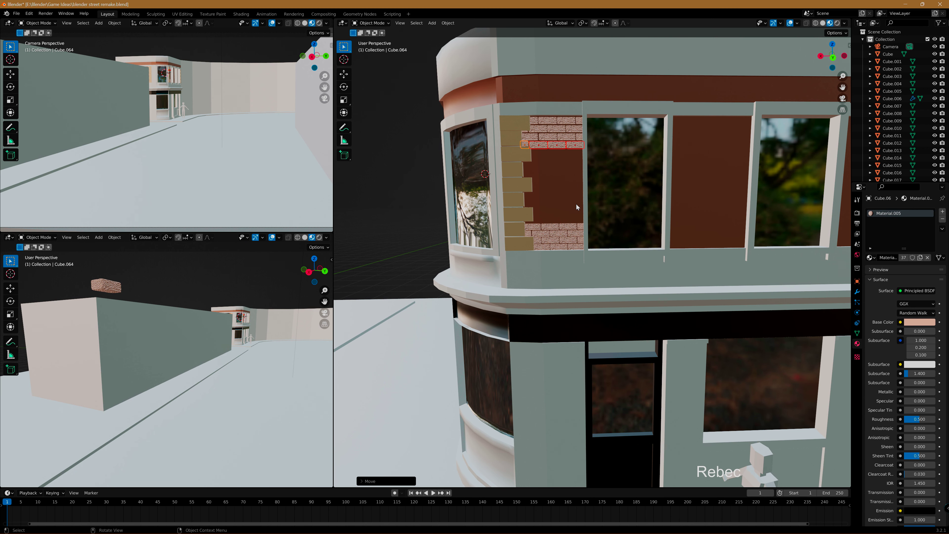
click(580, 227)
Raise the four selected lower bricks up into the stack.
shift+click(550, 227)
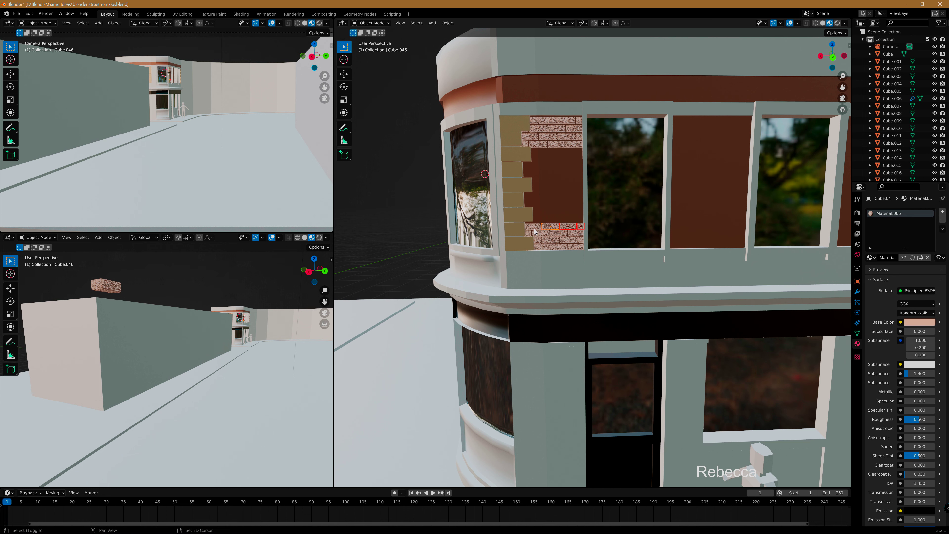
key(g)
key(z)
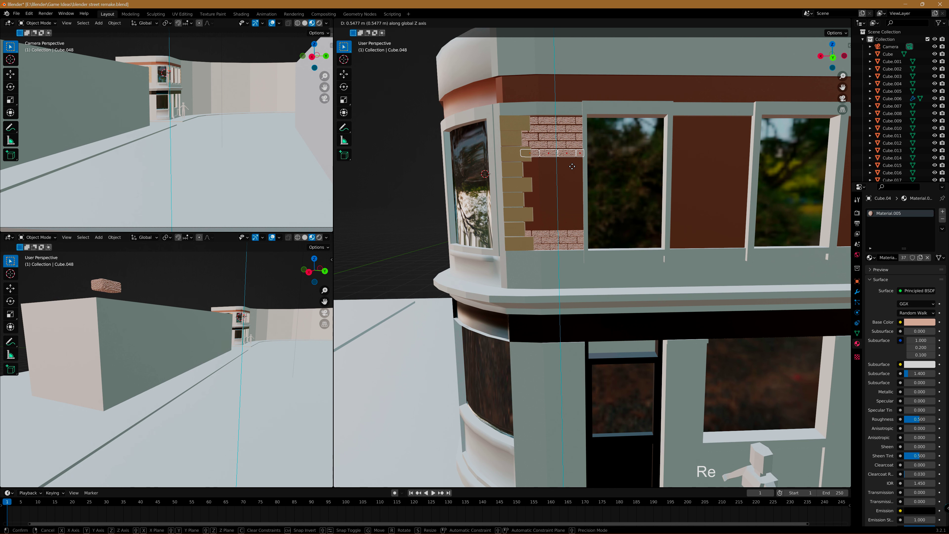
click(572, 167)
Lift the lowest-row bricks into the stack after cancelling a first attempt.
click(576, 234)
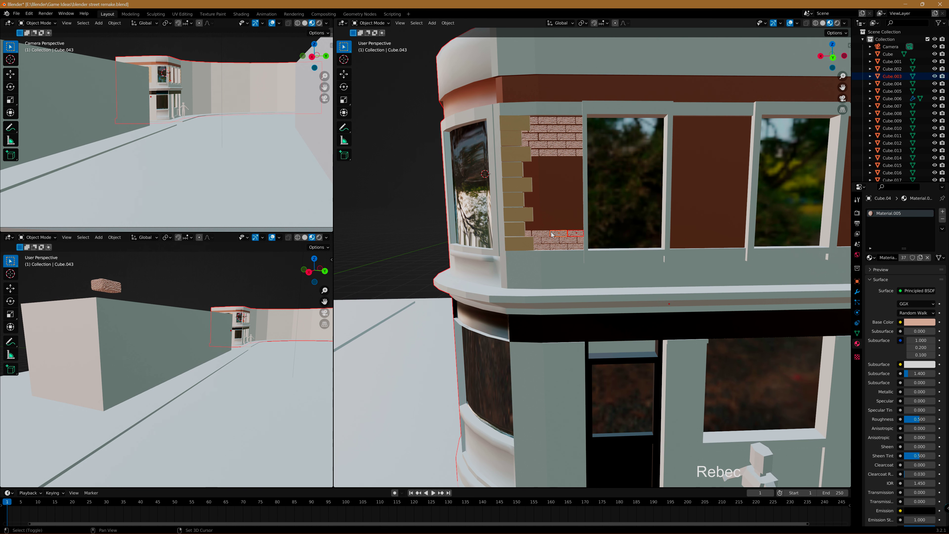
shift+click(532, 234)
key(g)
key(z)
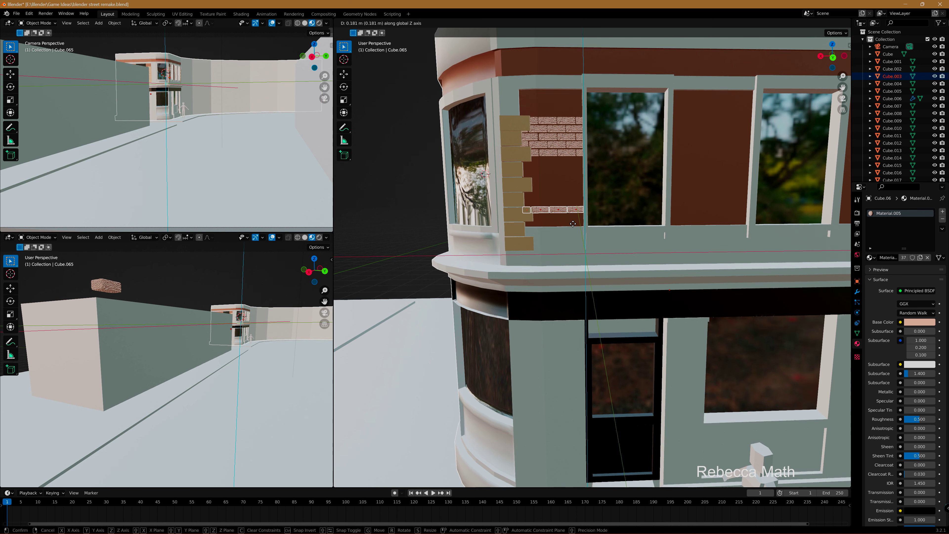
key(Escape)
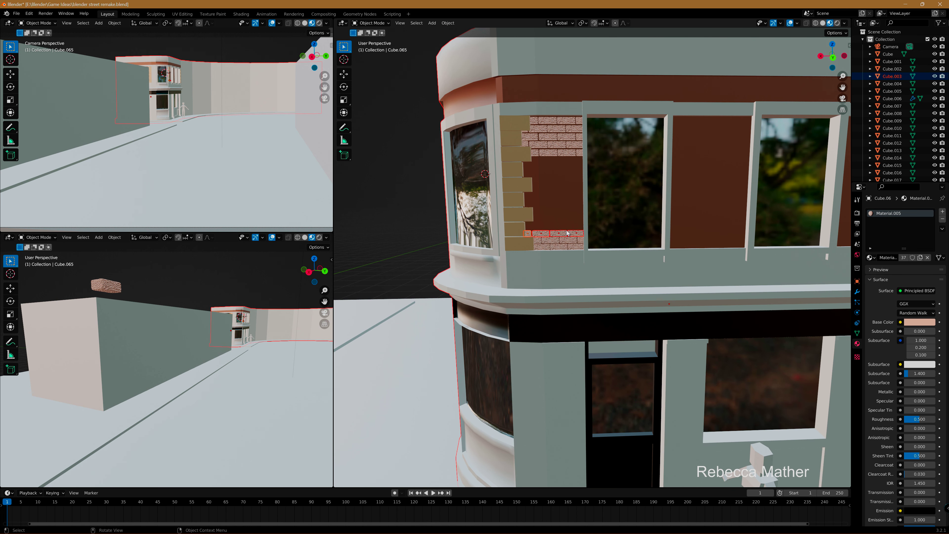
shift+click(576, 234)
shift+click(576, 234)
key(g)
key(z)
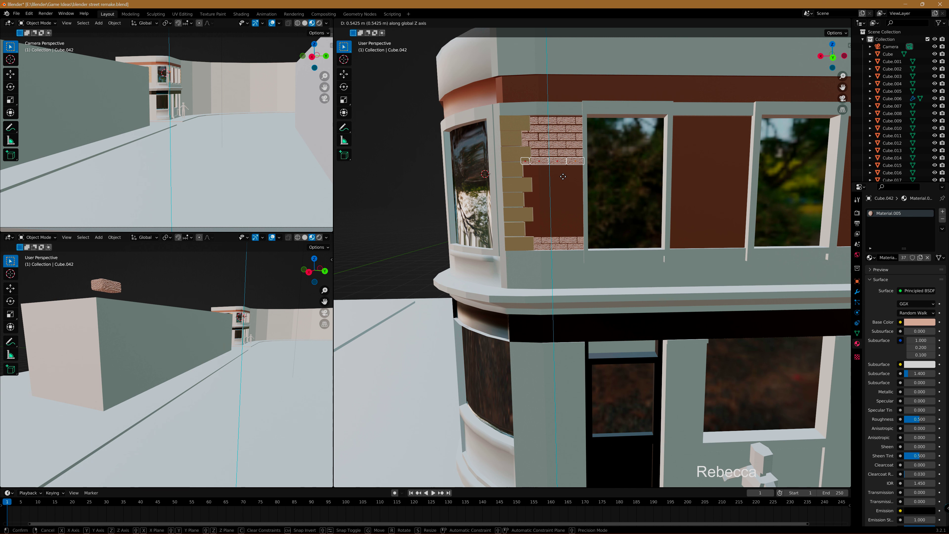
click(563, 176)
Duplicate the three bottom-row bricks with Shift+D and lift the copies upward.
click(580, 242)
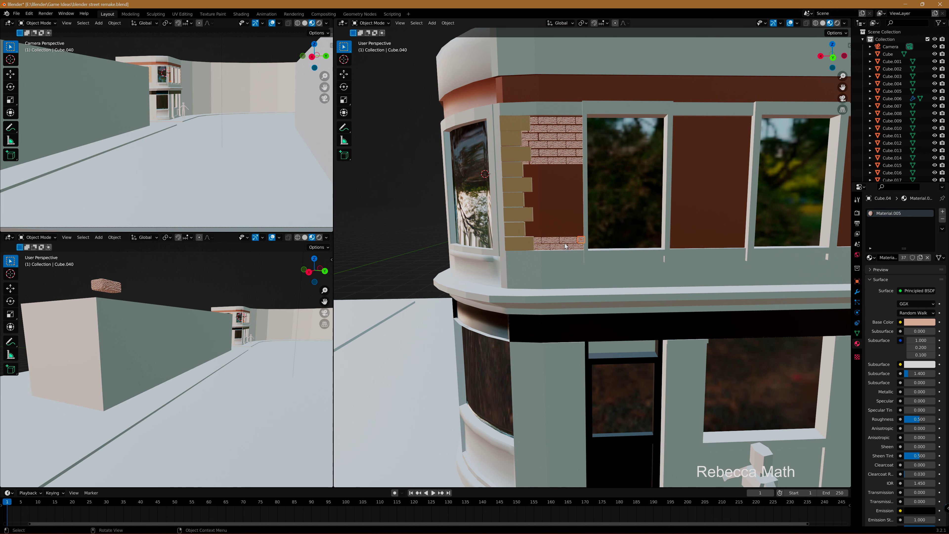
shift+click(568, 241)
shift+click(550, 244)
key(shift+d)
key(z)
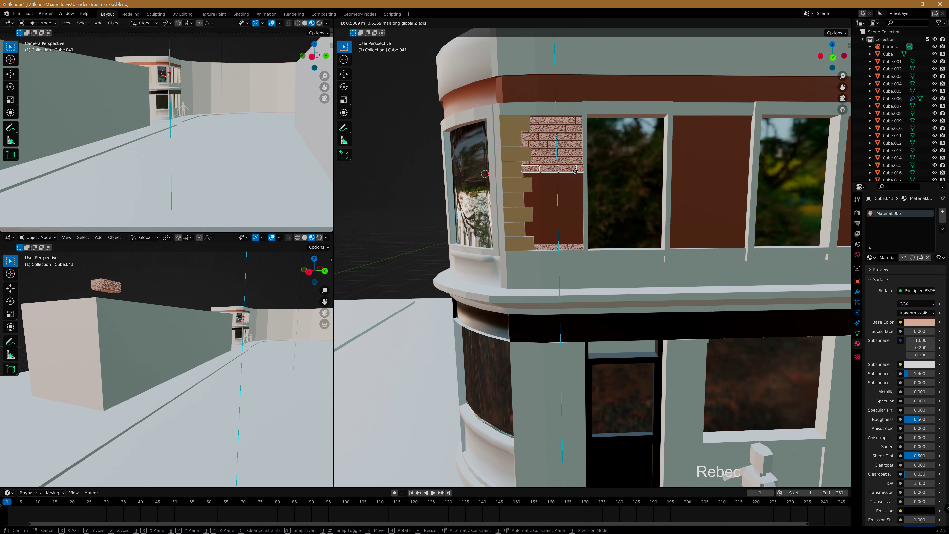
click(575, 171)
Raise the three lowest bricks to sit directly beneath the upper brick patch.
click(559, 246)
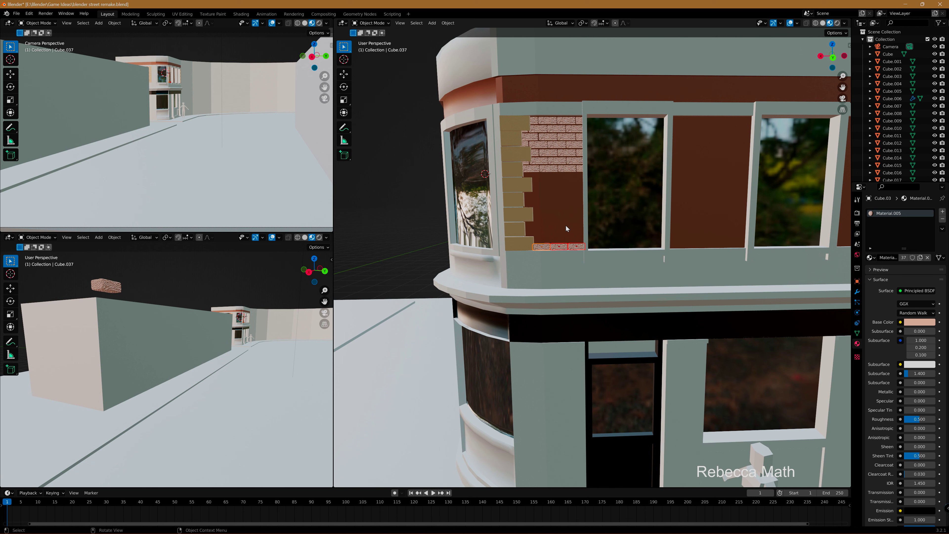
key(g)
key(z)
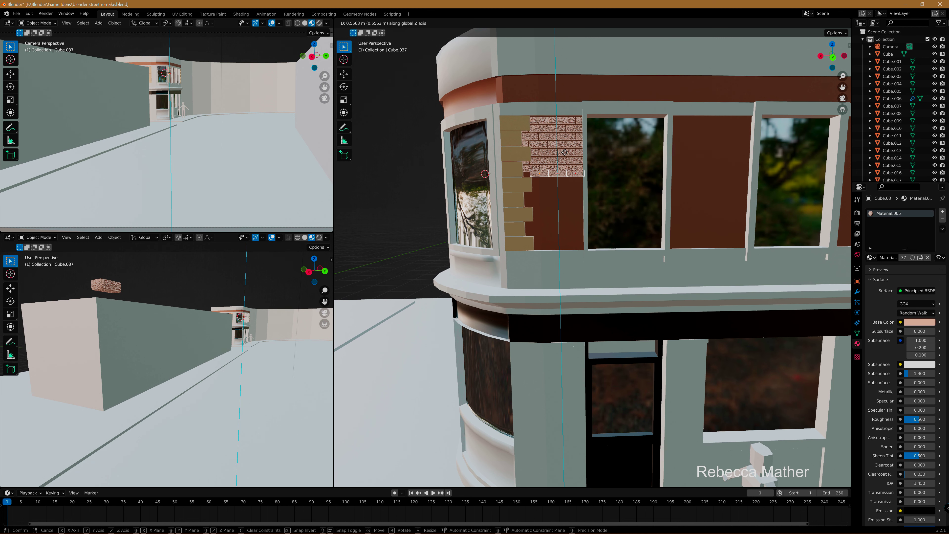
click(566, 159)
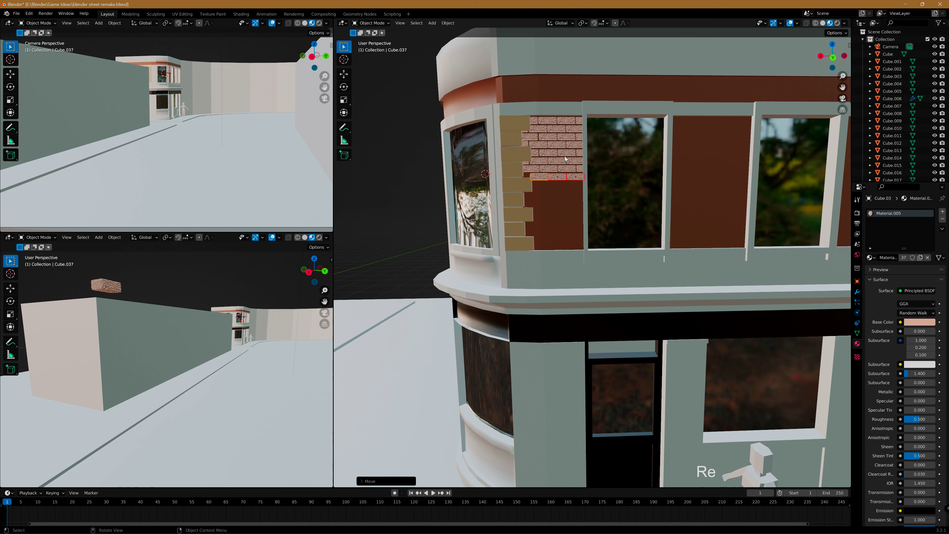
click(531, 246)
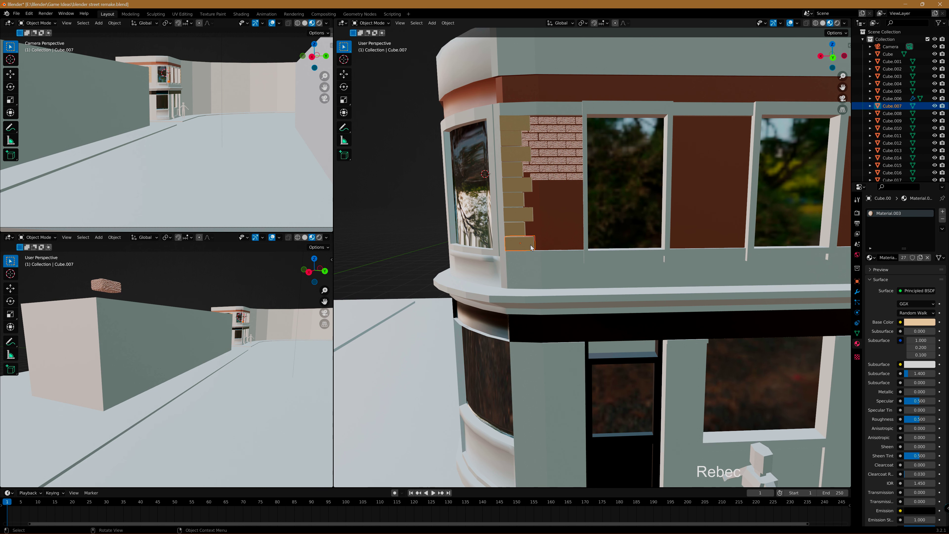
click(536, 248)
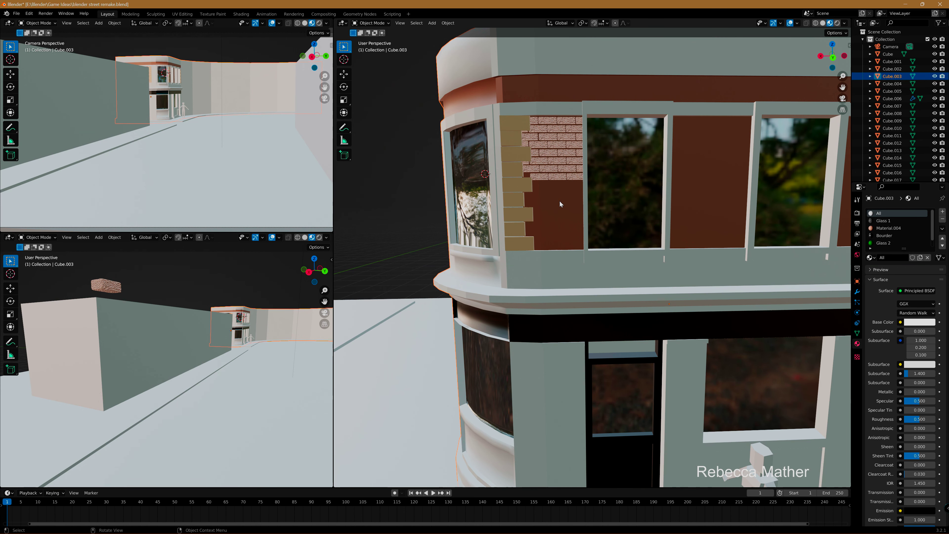
Zoom in on the brick panel and select its lower brick rows.
scroll(559, 200, up, 3)
middle_drag(578, 211, 571, 240)
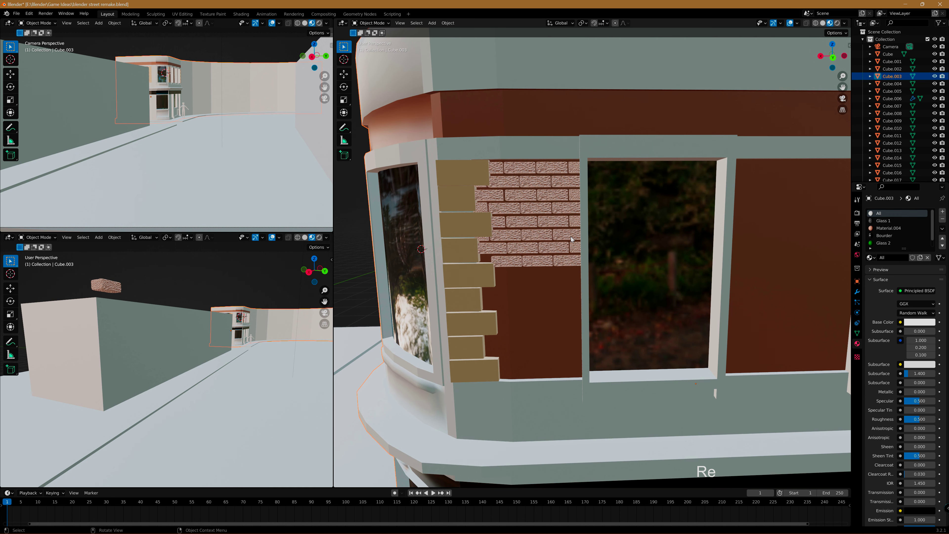
click(568, 260)
shift+click(532, 262)
shift+click(507, 261)
shift+click(576, 247)
shift+click(519, 249)
shift+click(483, 234)
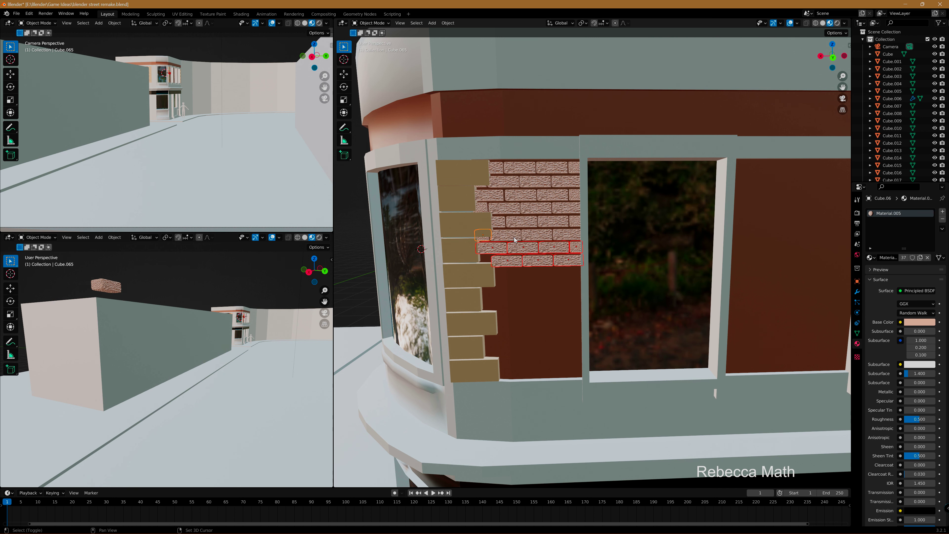
shift+click(537, 234)
shift+click(568, 234)
Add the remaining upper brick rows up to the top row to the selection.
shift+click(553, 221)
shift+click(521, 222)
shift+click(491, 221)
shift+click(506, 210)
shift+click(536, 207)
shift+click(525, 197)
shift+click(500, 190)
shift+click(535, 182)
shift+click(565, 182)
shift+click(504, 182)
shift+click(544, 170)
shift+click(573, 169)
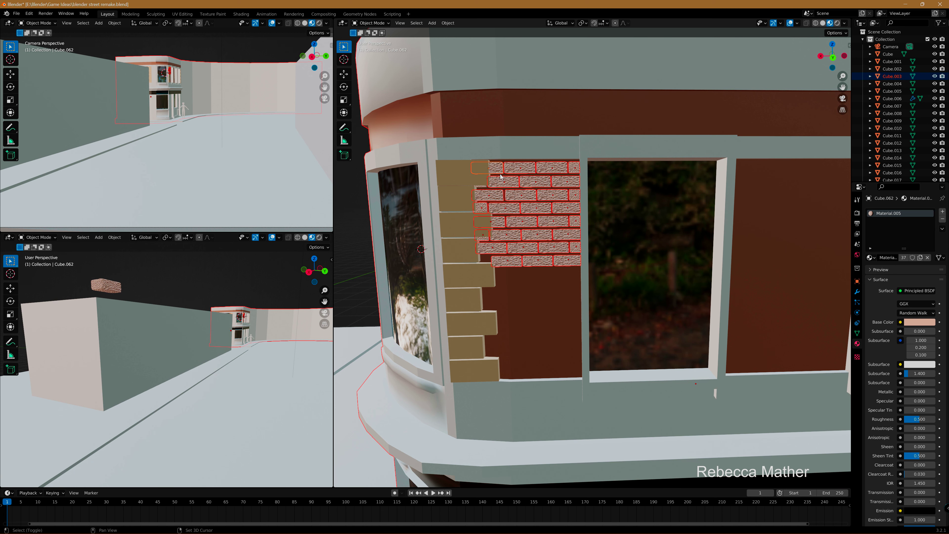
Scale the brick panel to about 0.77, excluding the building body from the selection.
key(s)
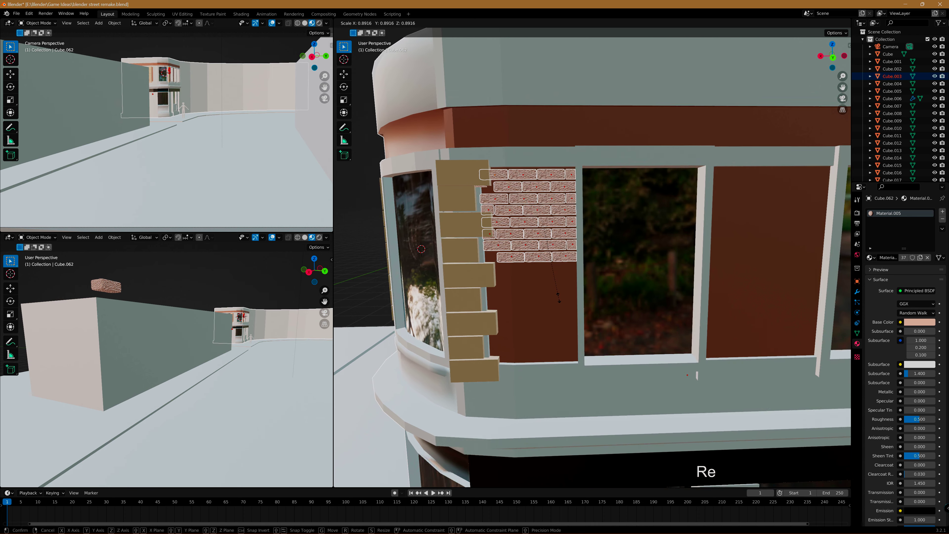
right_click(560, 297)
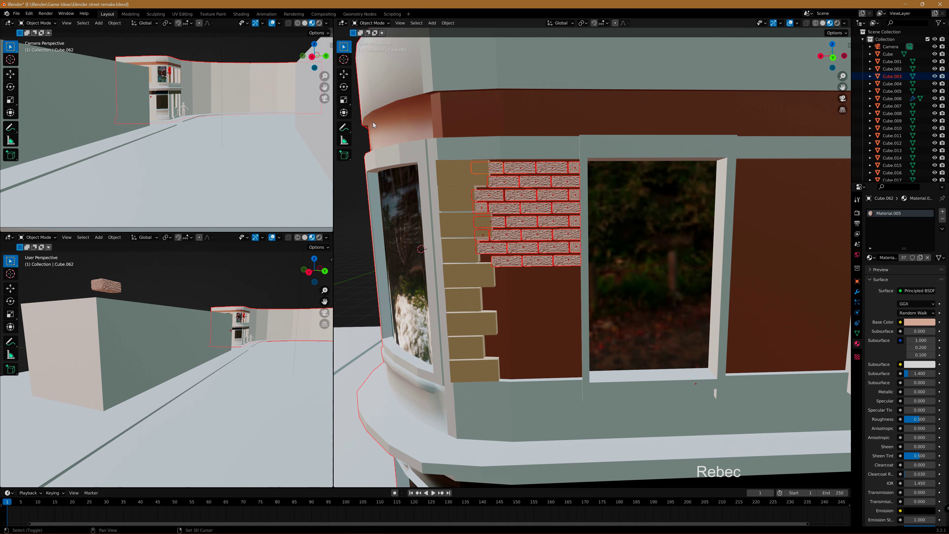
shift+click(379, 130)
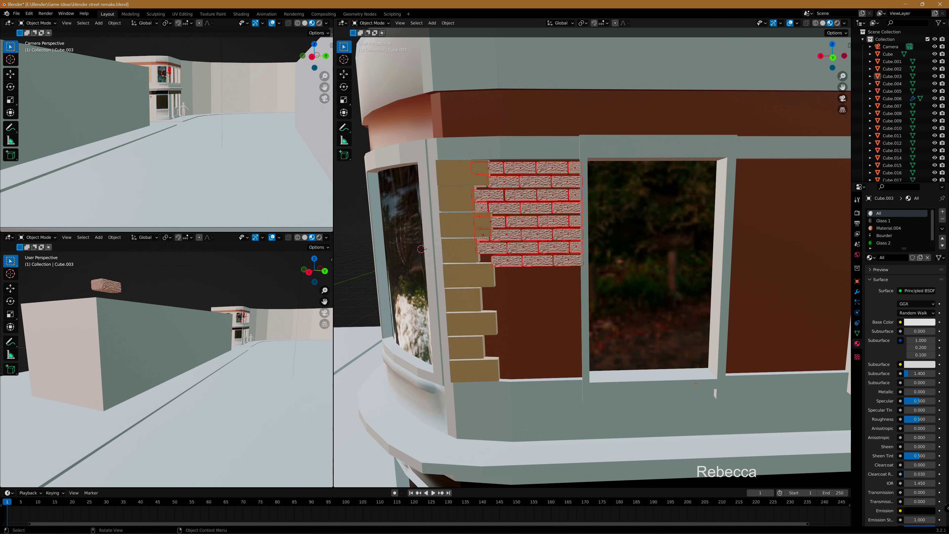
key(s)
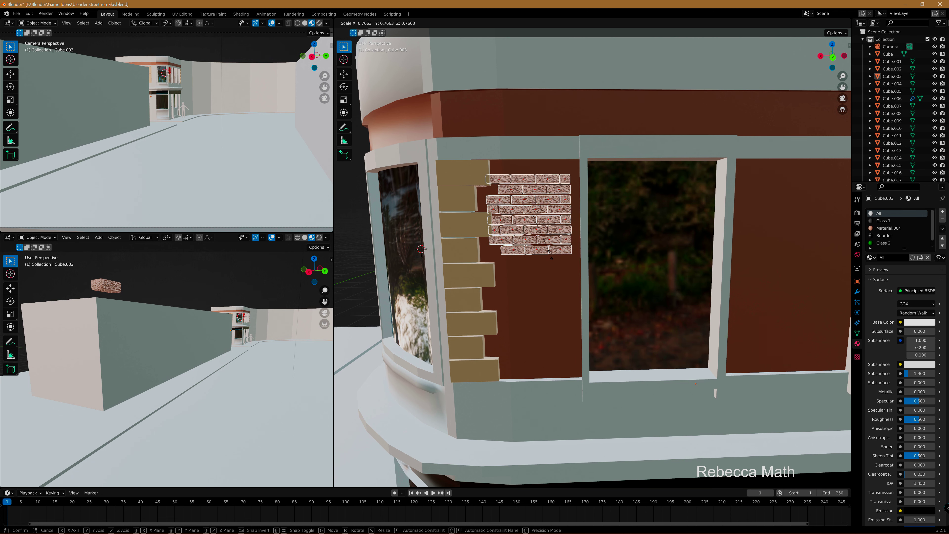
click(551, 257)
Slide the bricks along X against the quoin stones and raise them to the window's top edge.
key(g)
key(y)
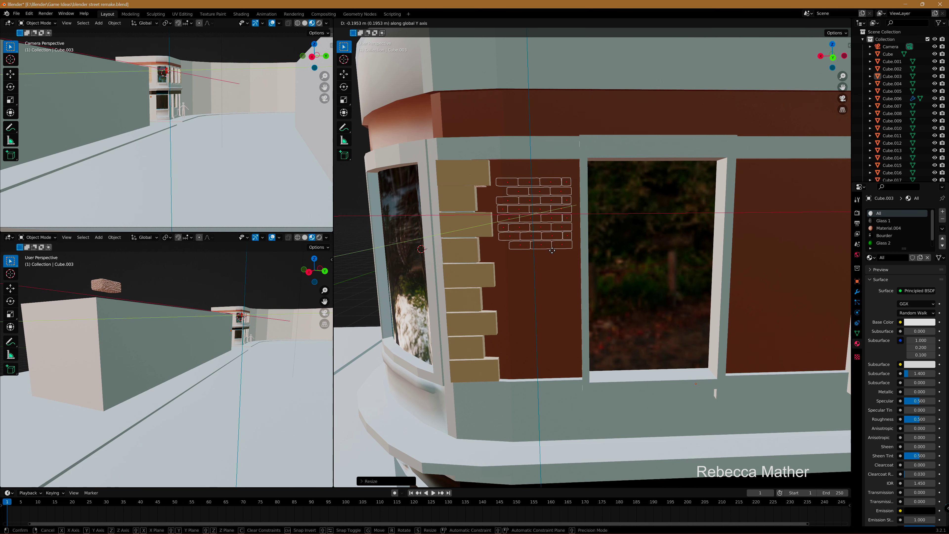
key(x)
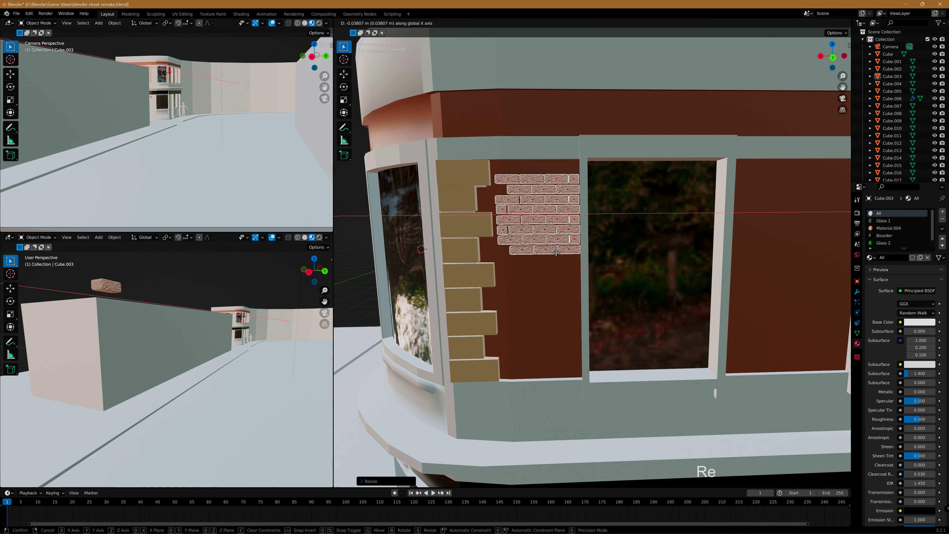
click(550, 251)
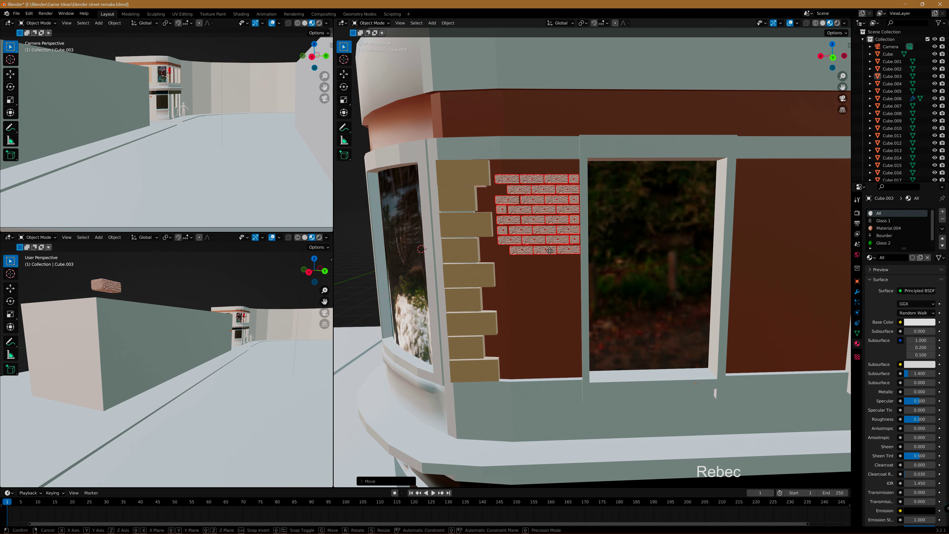
key(g)
key(z)
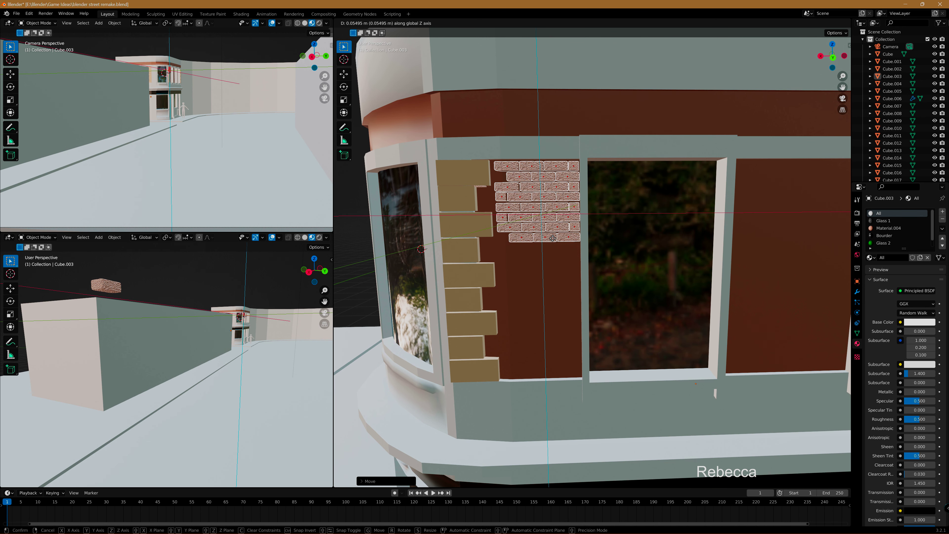
click(553, 238)
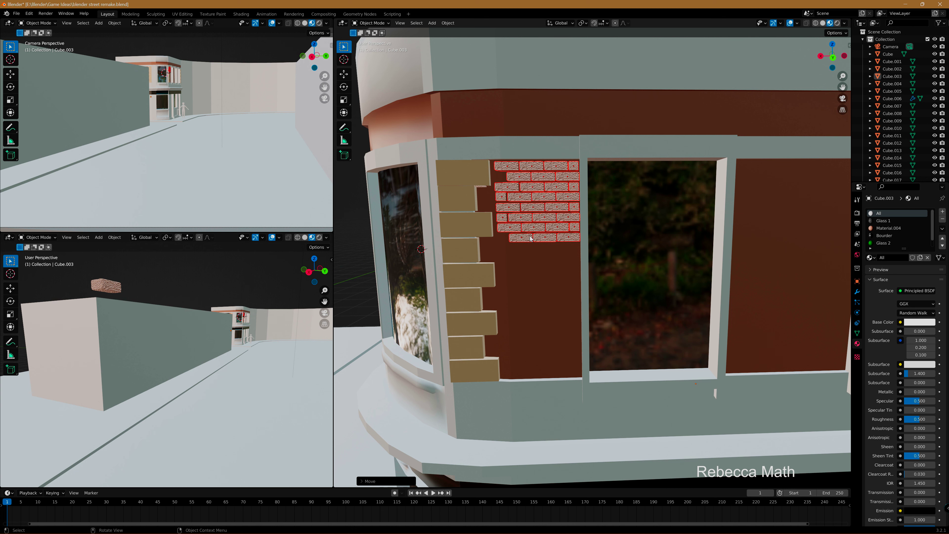
Duplicate a panel brick and slide the copy sideways along X.
click(513, 178)
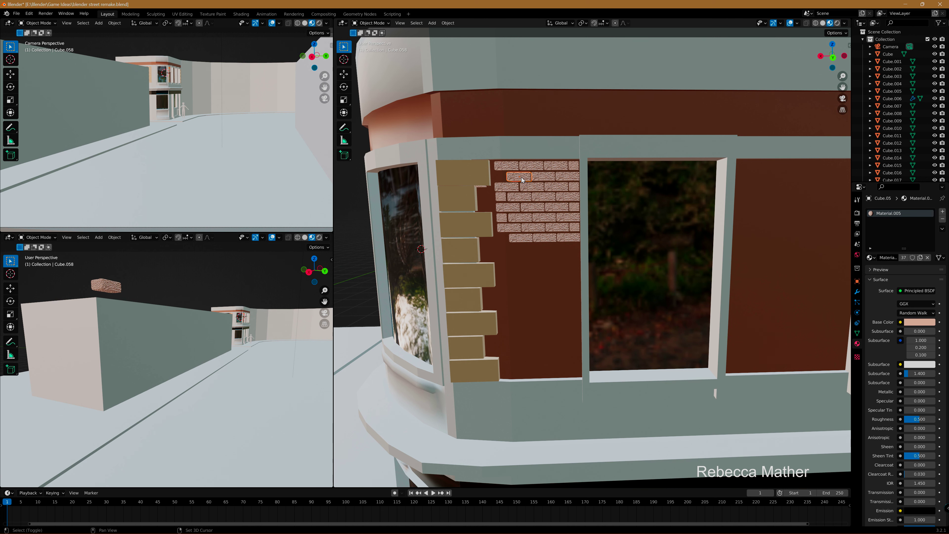
key(shift+d)
key(x)
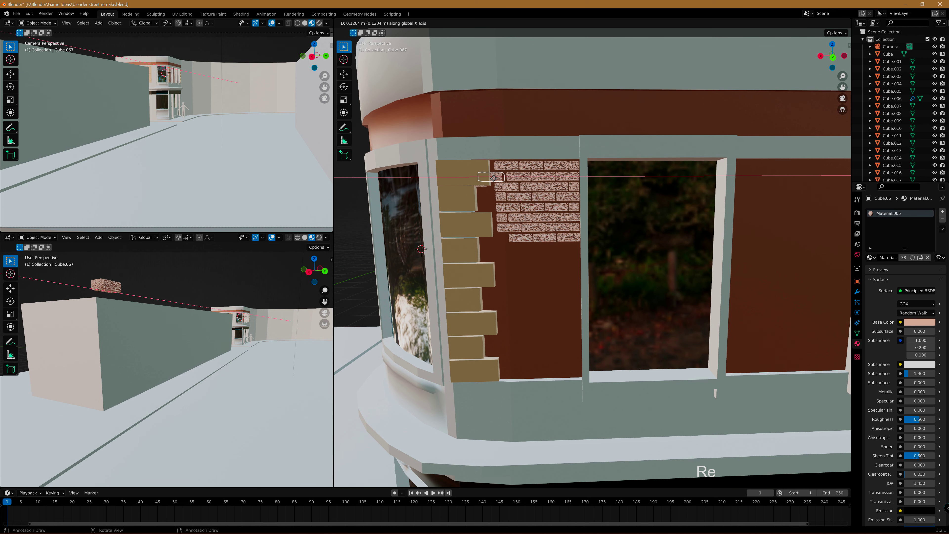
click(502, 177)
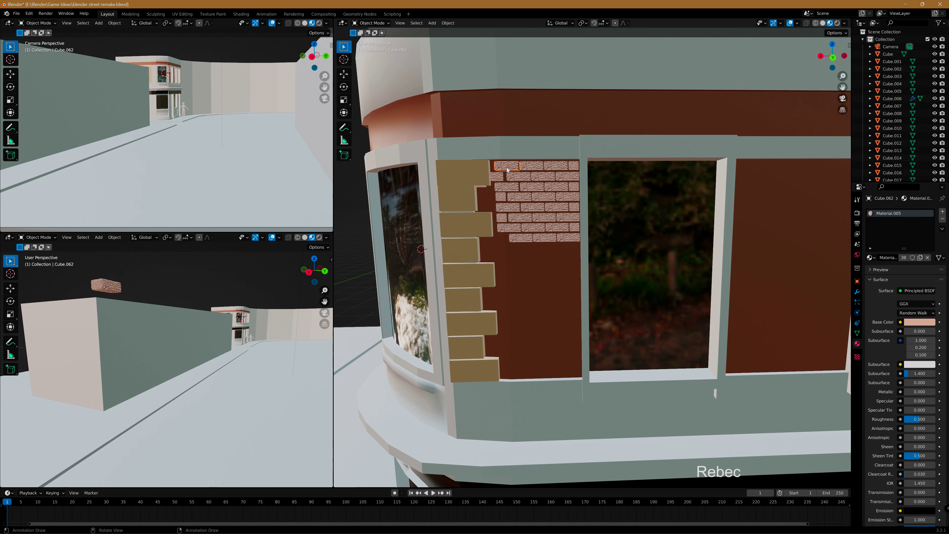
click(503, 180)
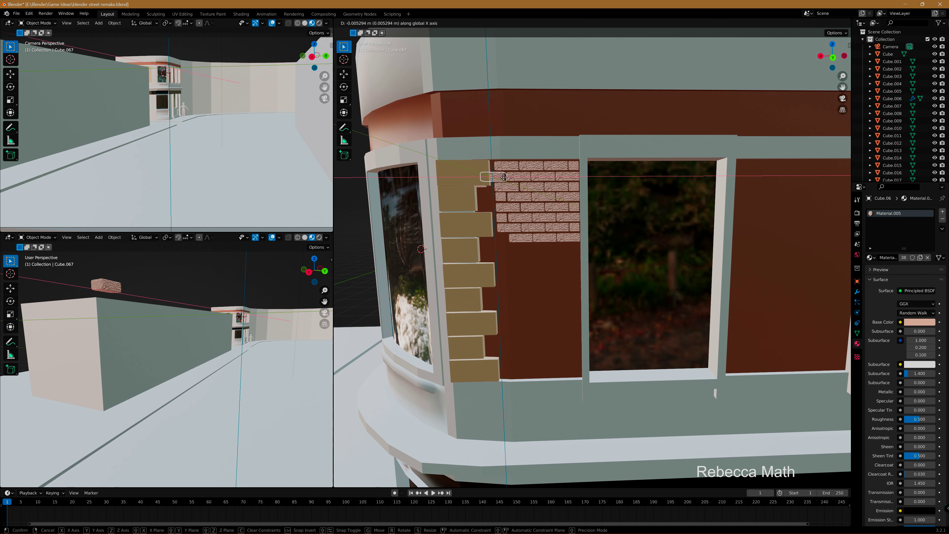
Nudge the second-row brick left horizontally toward the quoins.
click(510, 170)
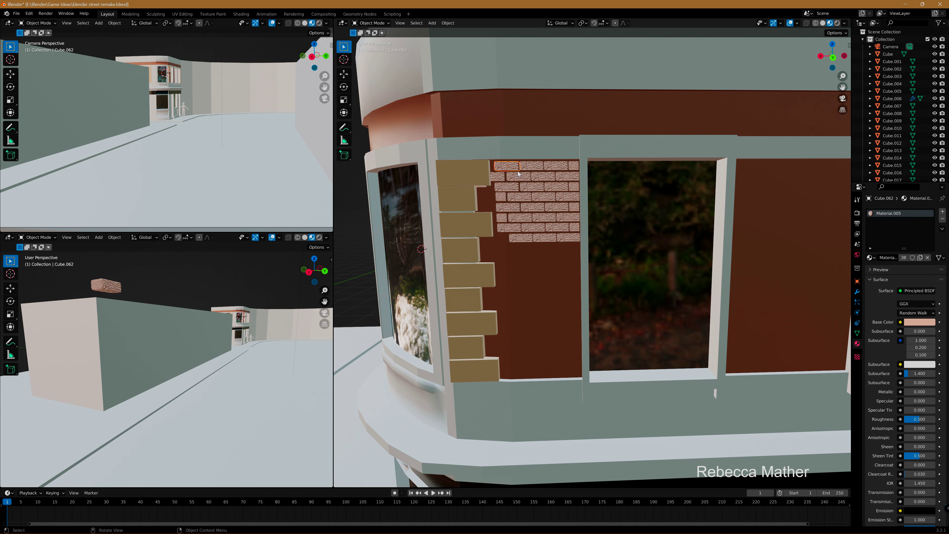
click(522, 177)
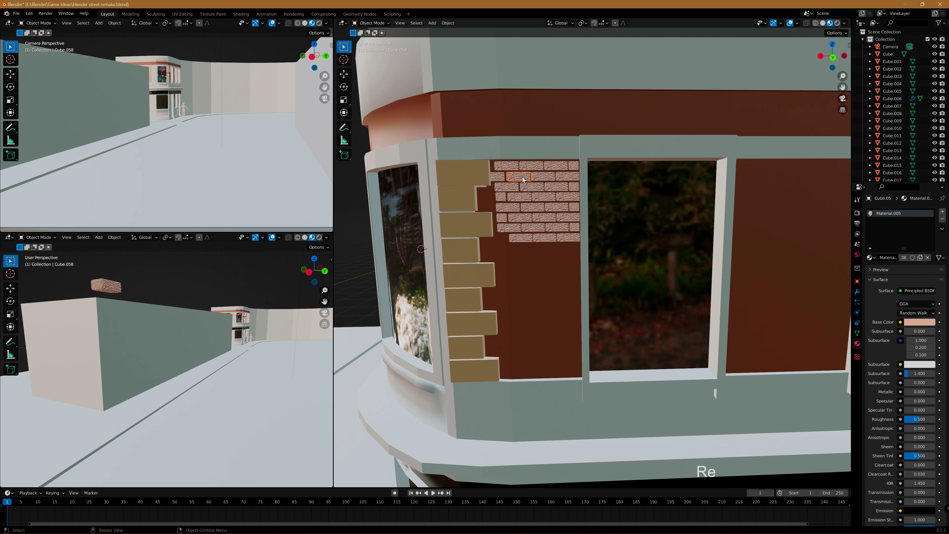
key(g)
click(498, 164)
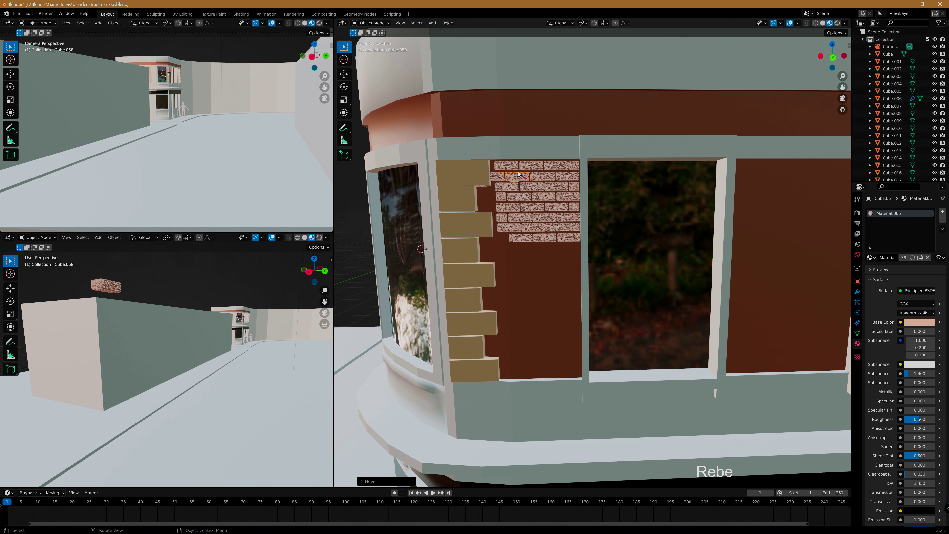
click(499, 164)
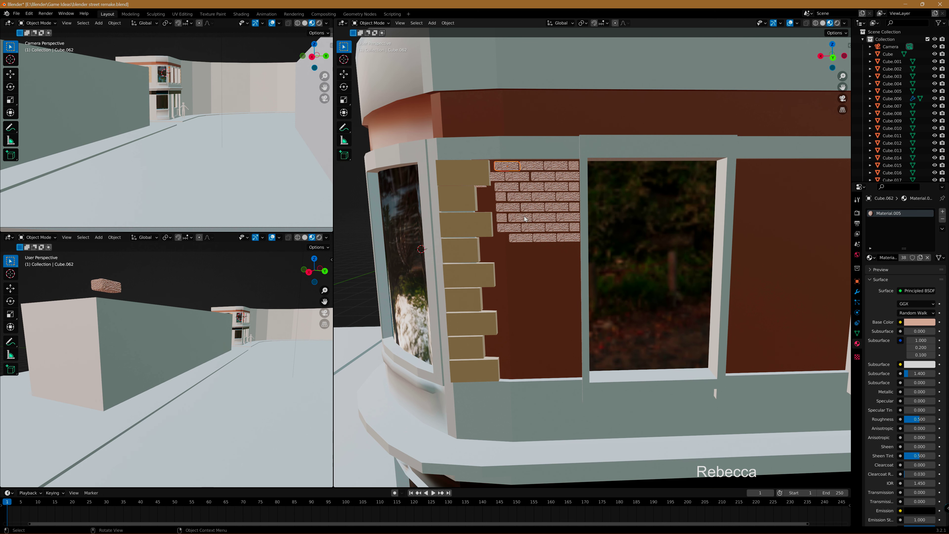
click(519, 178)
key(g)
key(x)
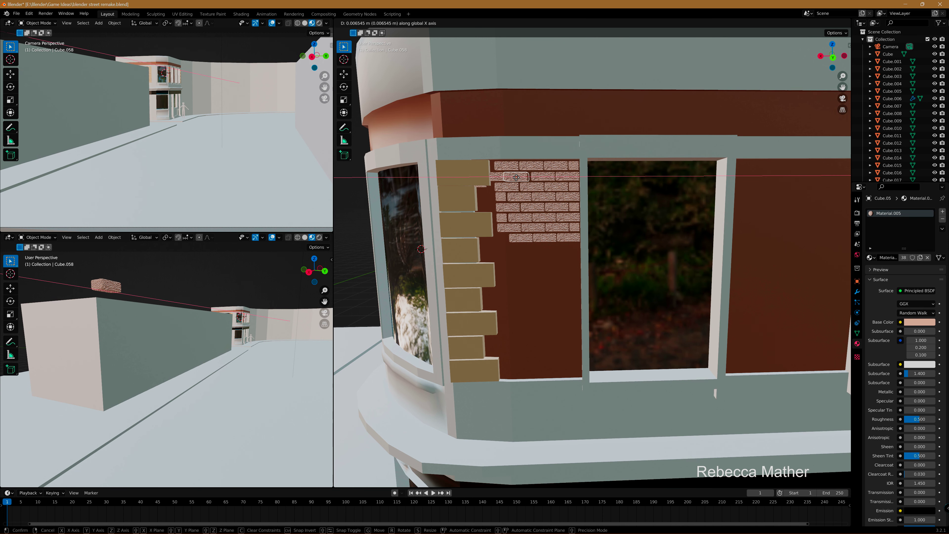
click(518, 176)
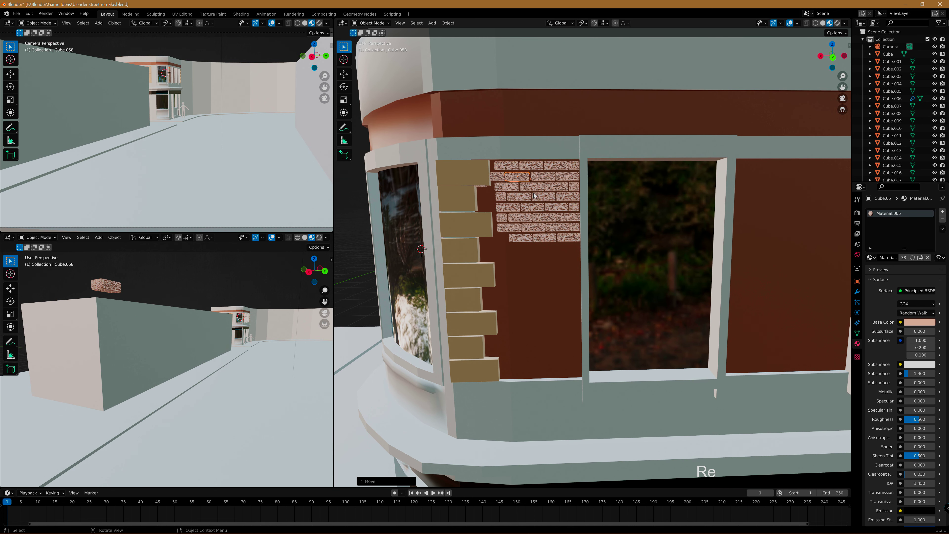
Copy a top-row brick along X and place it against the top quoin.
click(505, 167)
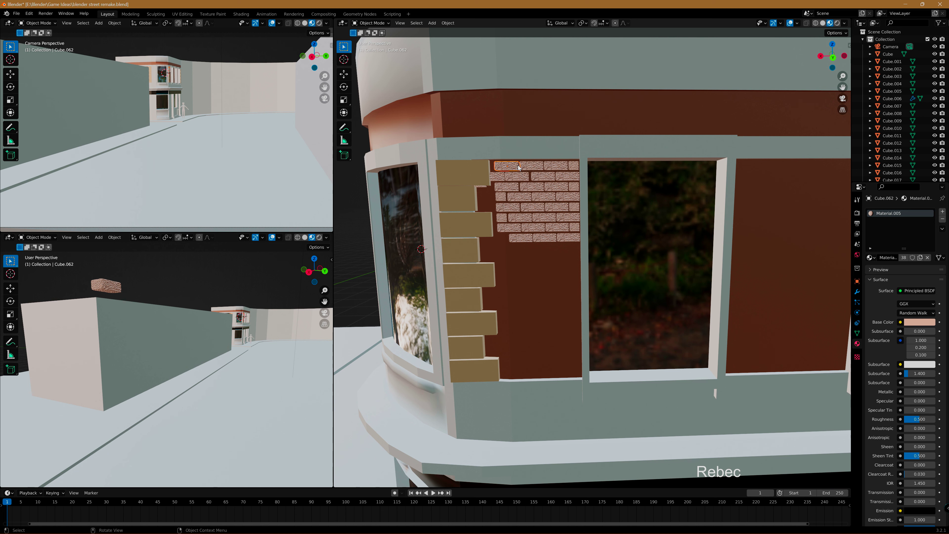
click(573, 165)
key(shift+d)
key(x)
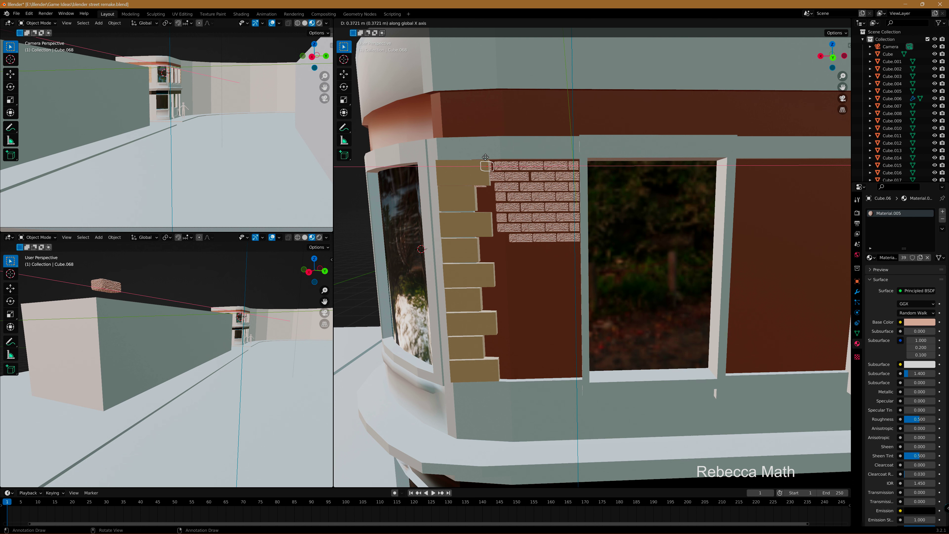
click(487, 158)
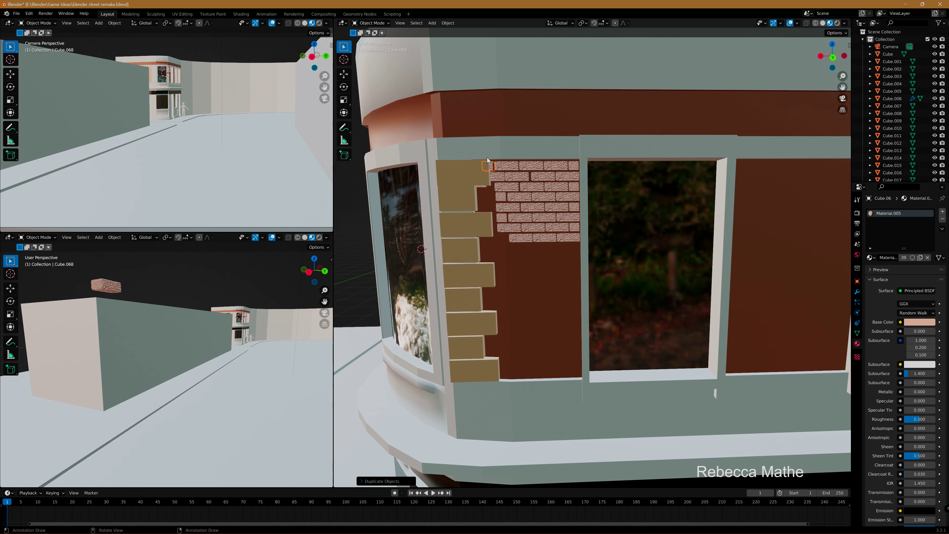
Copy a second-row brick horizontally toward the quoins.
click(521, 179)
key(shift+d)
key(x)
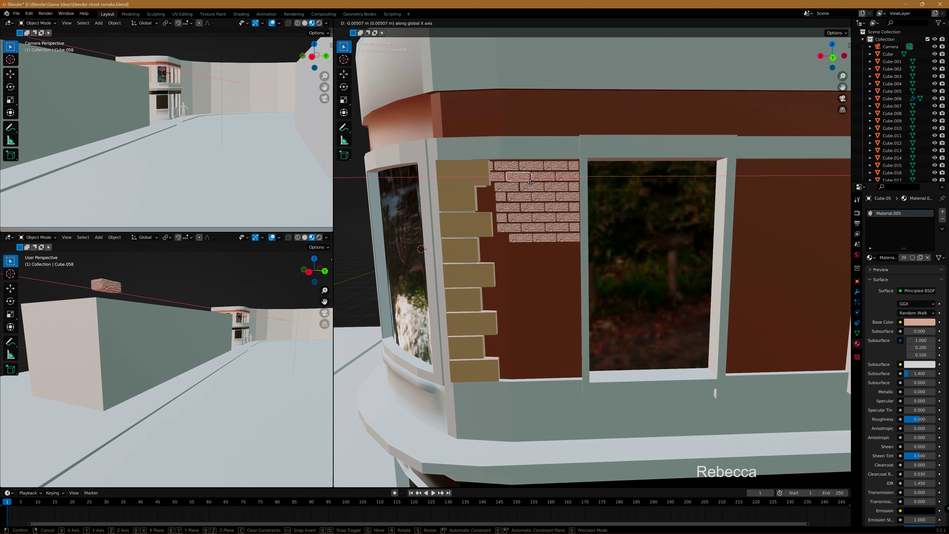
click(530, 183)
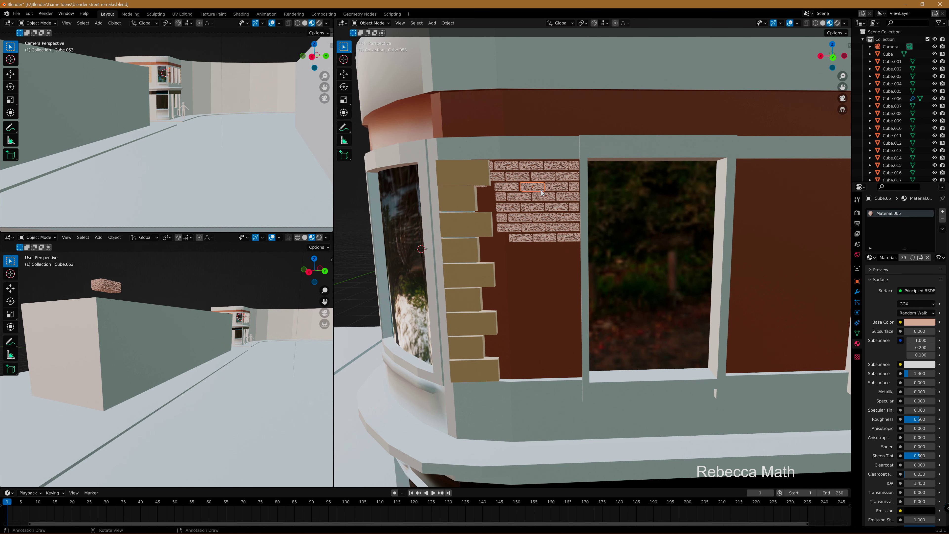
Delete the small leftover and unwanted bricks near the quoins.
click(501, 197)
key(Delete)
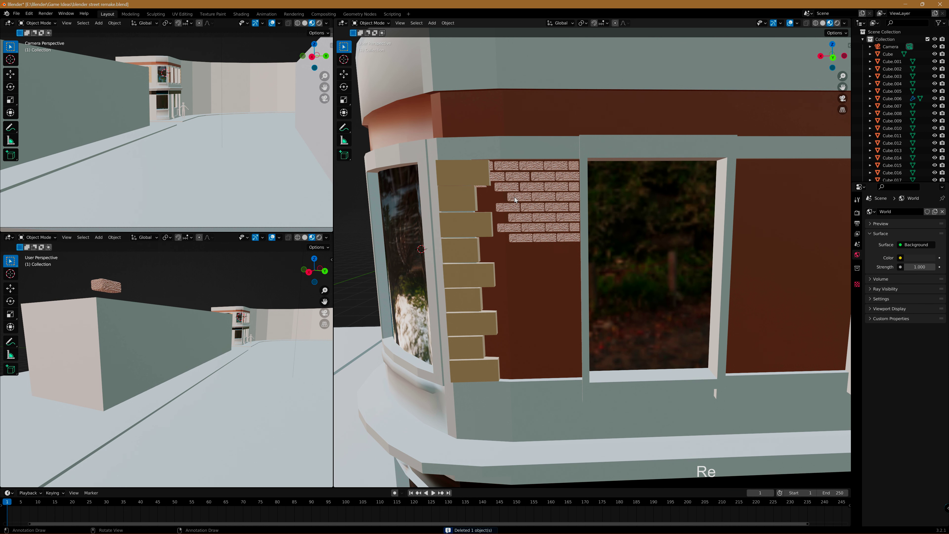
click(540, 187)
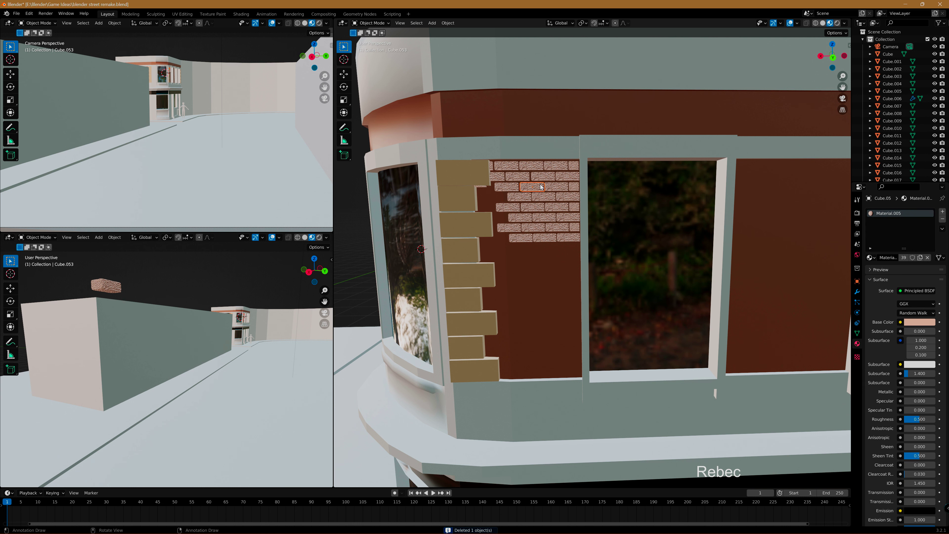
click(484, 186)
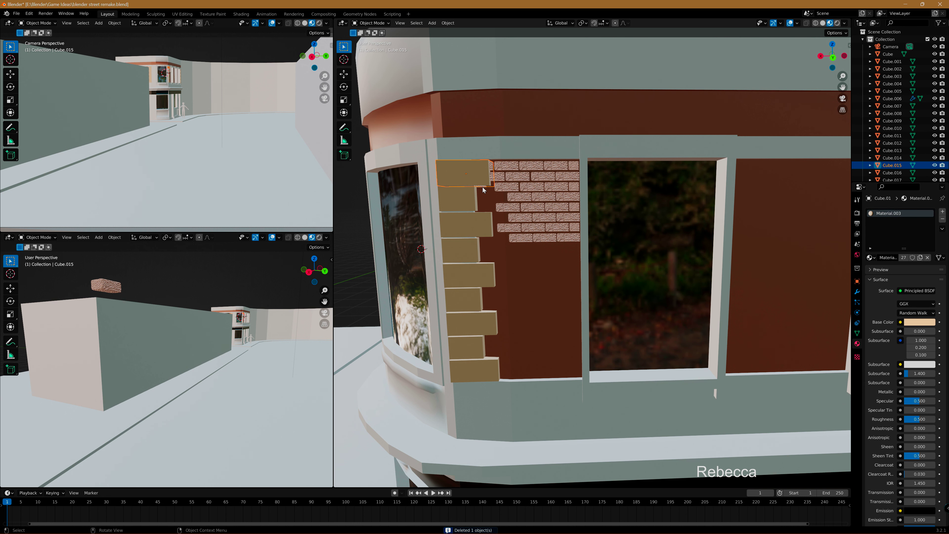
key(Delete)
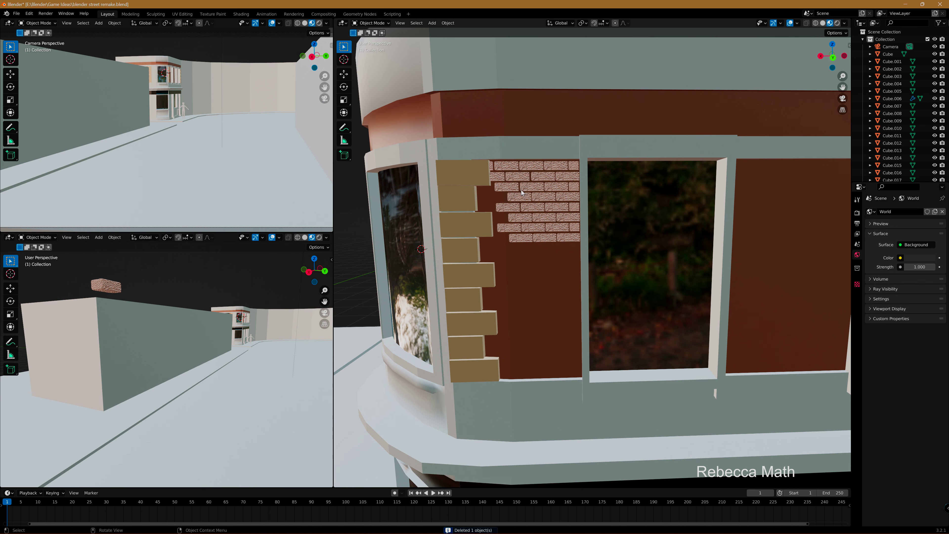
Copy another second-row brick along X against the quoin stones.
click(523, 179)
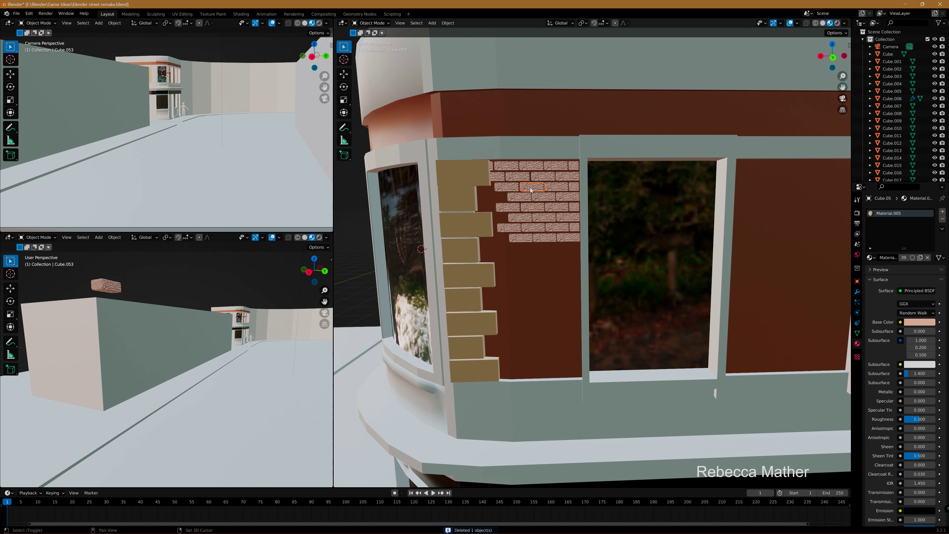
key(shift+d)
key(x)
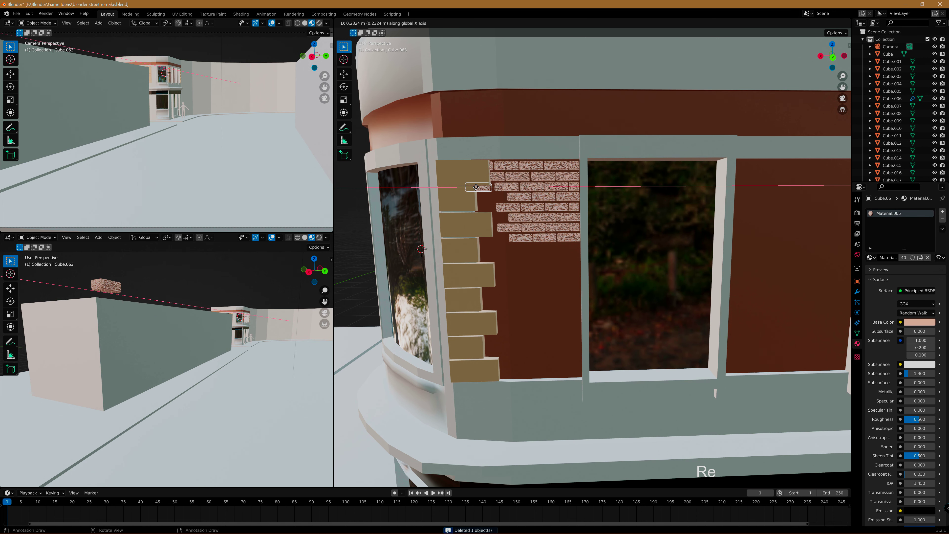
click(478, 187)
Duplicate the neighbouring brick horizontally, setting it slightly further right.
click(514, 202)
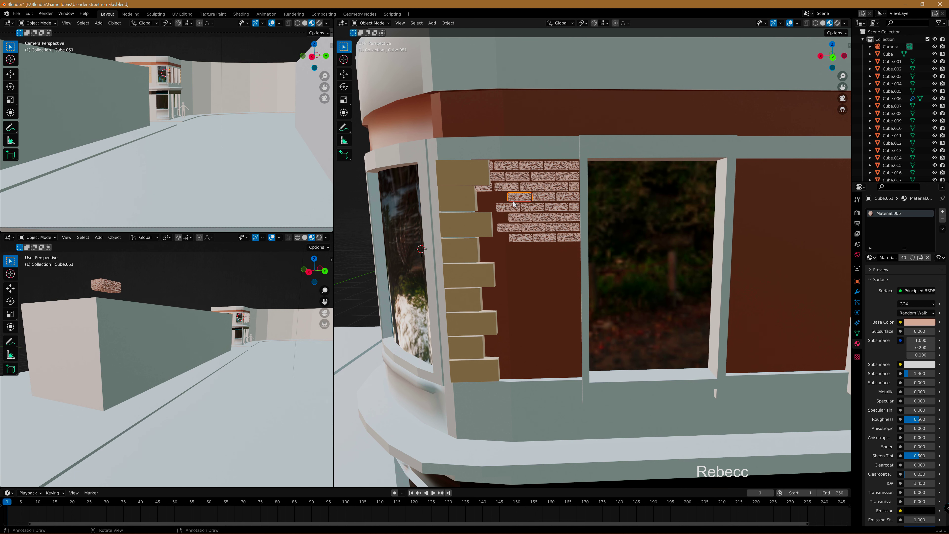
key(shift+d)
key(x)
click(494, 194)
Copy the end bricks down three courses along Z and delete the overlapping extra brick.
key(shift+d)
key(z)
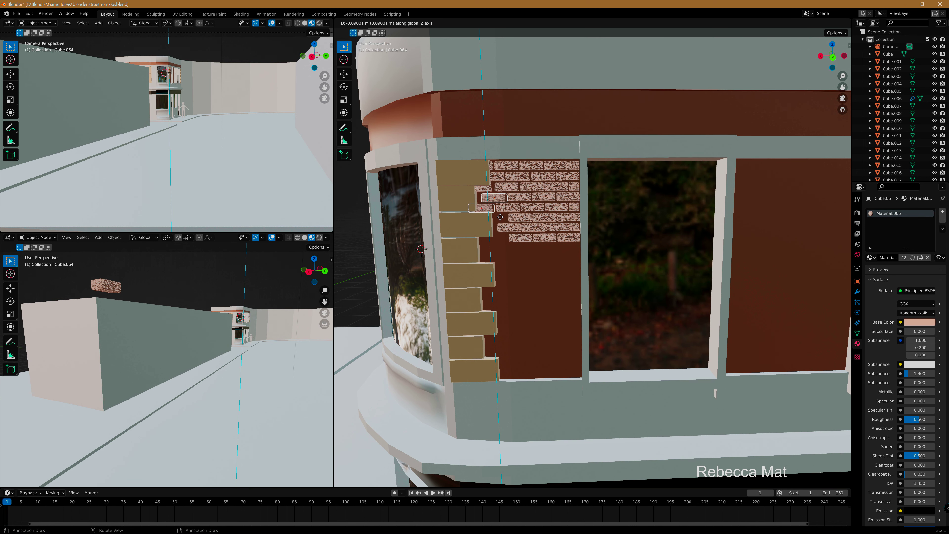
click(500, 216)
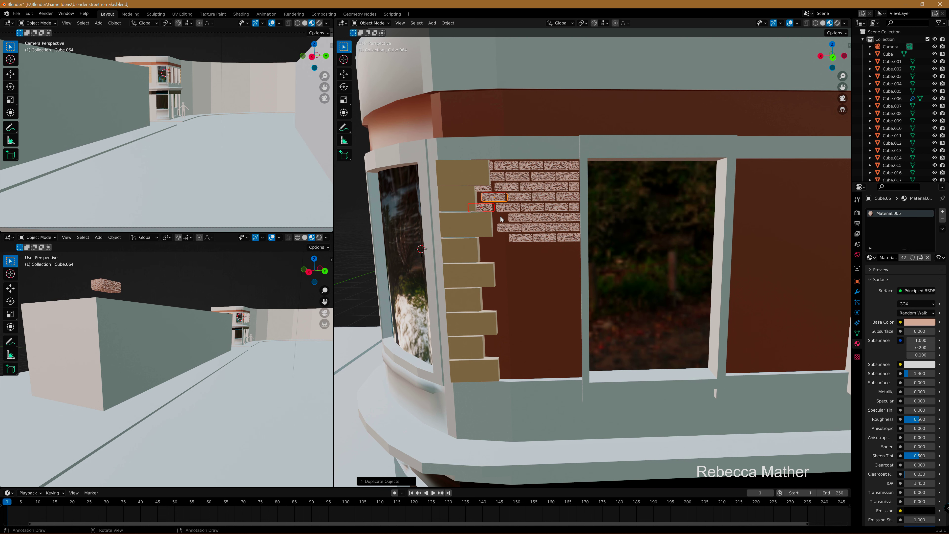
key(shift+d)
key(z)
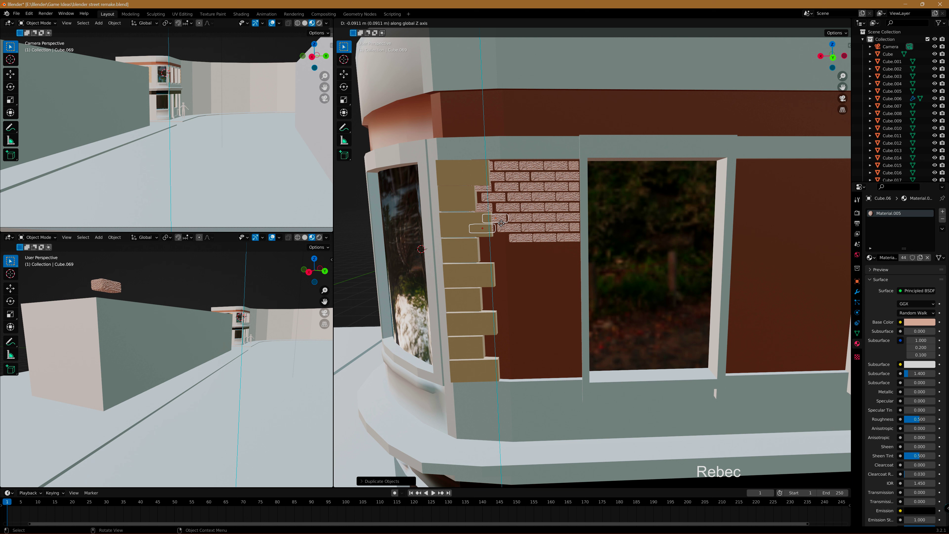
click(502, 226)
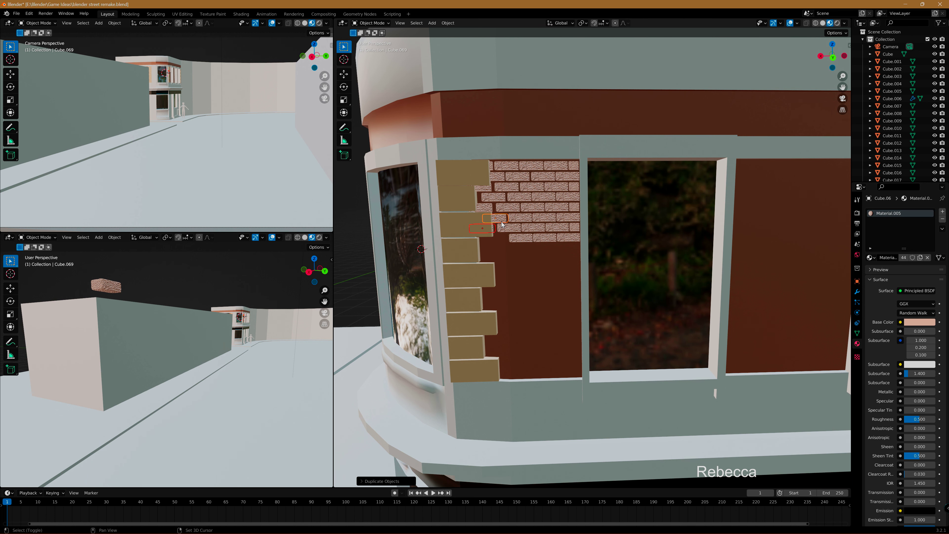
key(shift+d)
key(z)
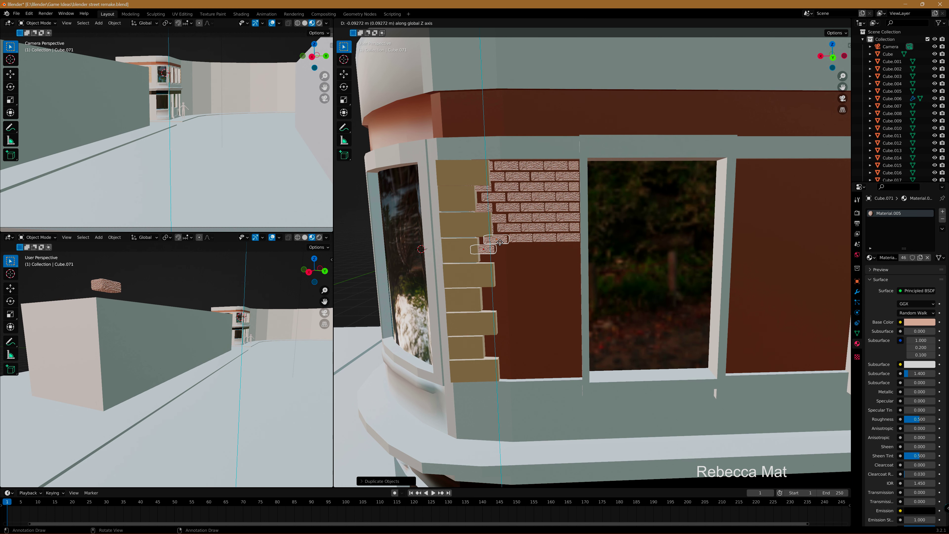
click(485, 250)
click(484, 251)
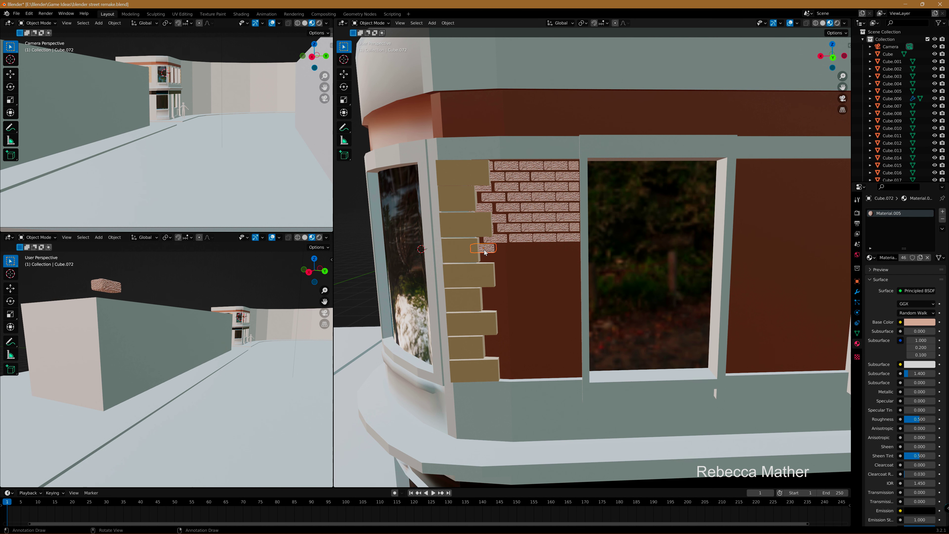
key(Delete)
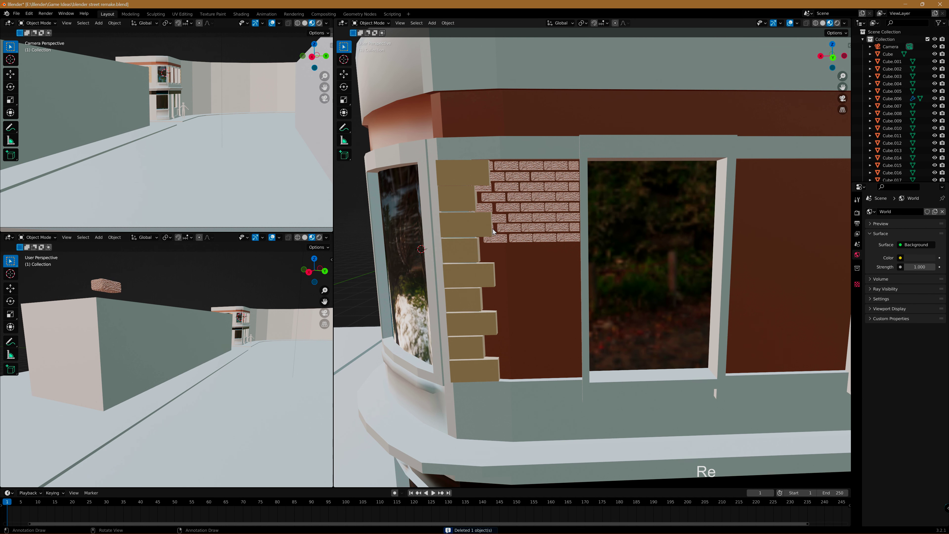
Shift three short left-end bricks along X against the quoins.
click(493, 231)
click(493, 231)
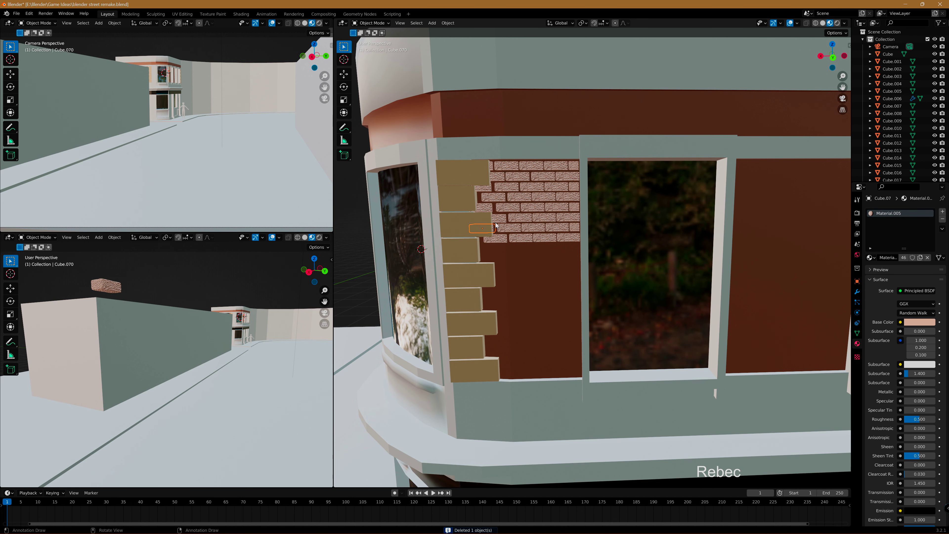
shift+click(492, 208)
shift+click(491, 188)
key(g)
key(x)
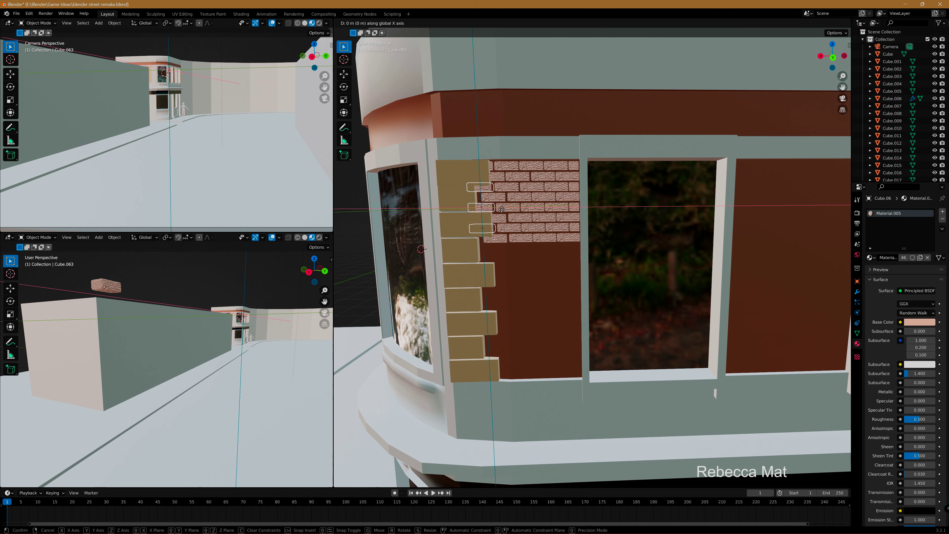
click(502, 209)
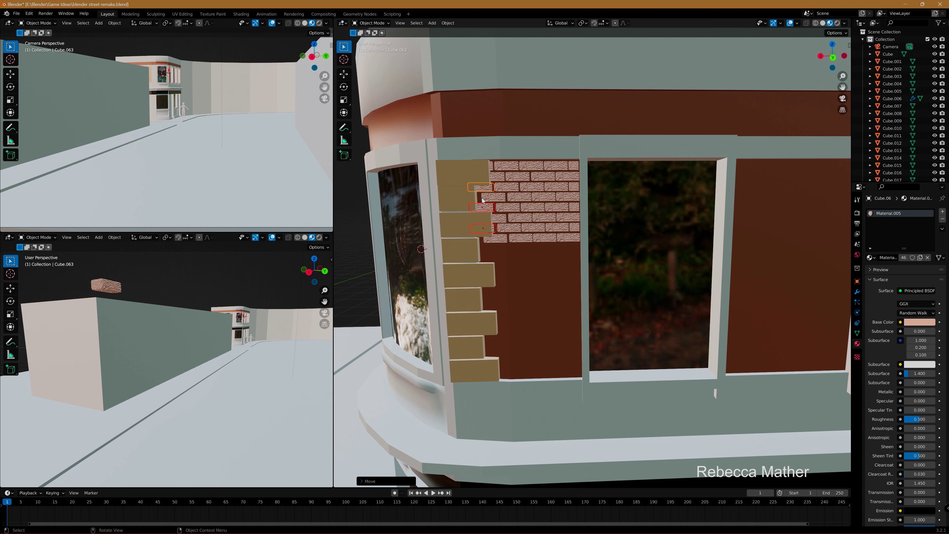
click(532, 286)
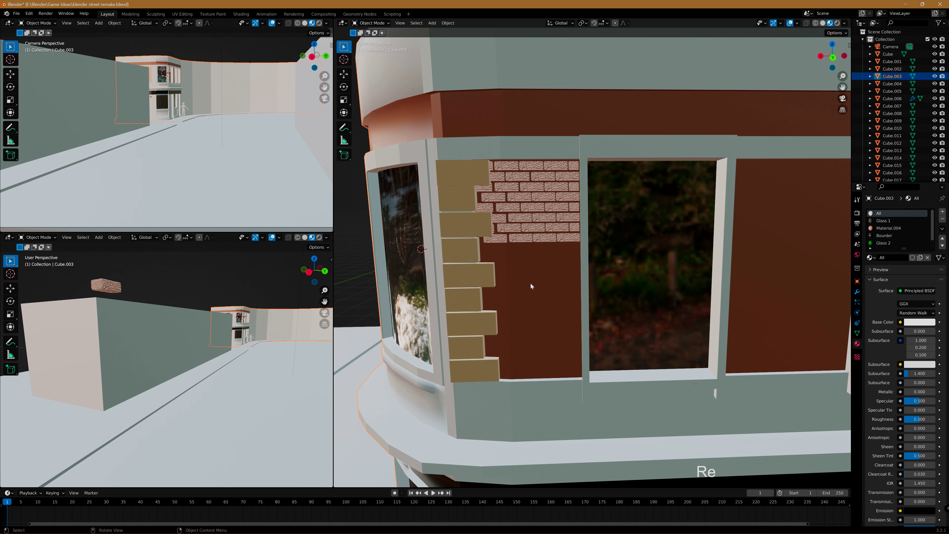
Nudge two more short end bricks along X into the notches.
key(ctrl)
ctrl+click(509, 238)
click(503, 240)
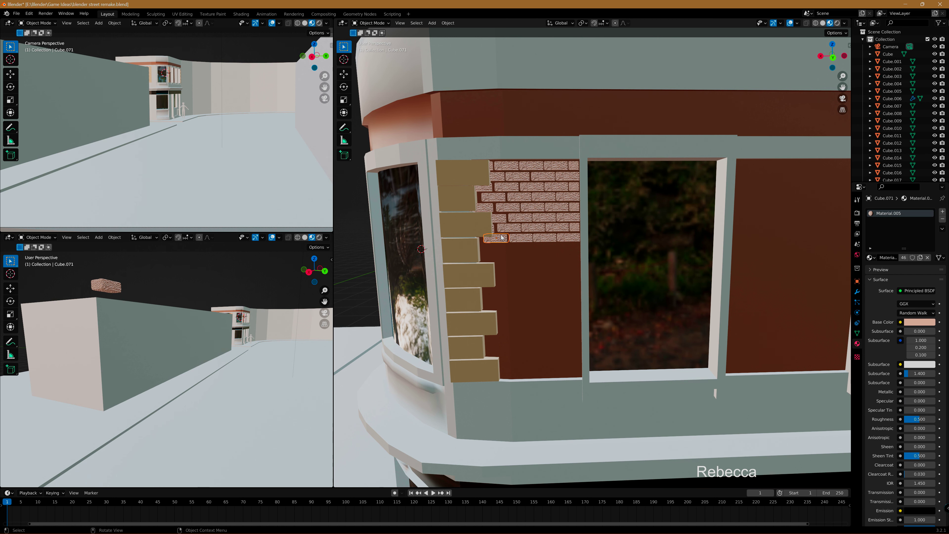
click(489, 208)
ctrl+click(490, 190)
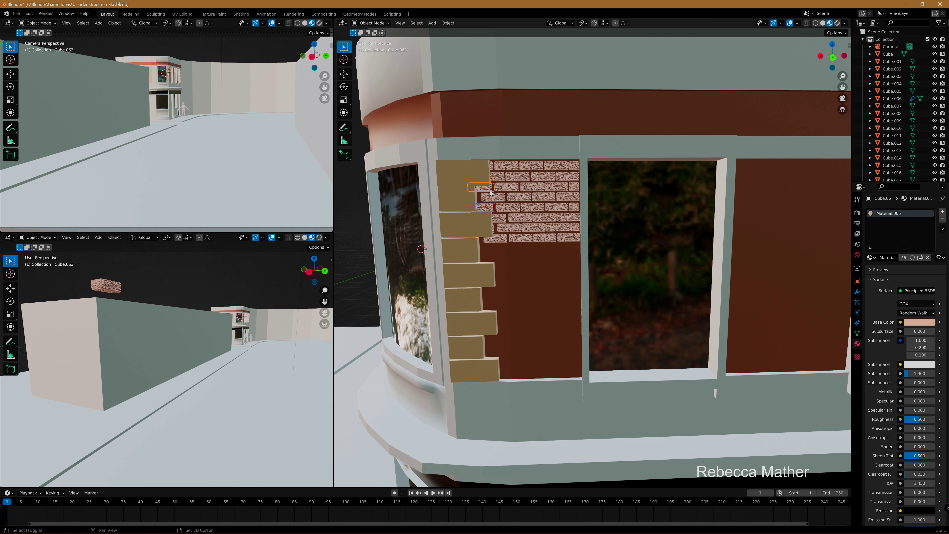
key(g)
key(x)
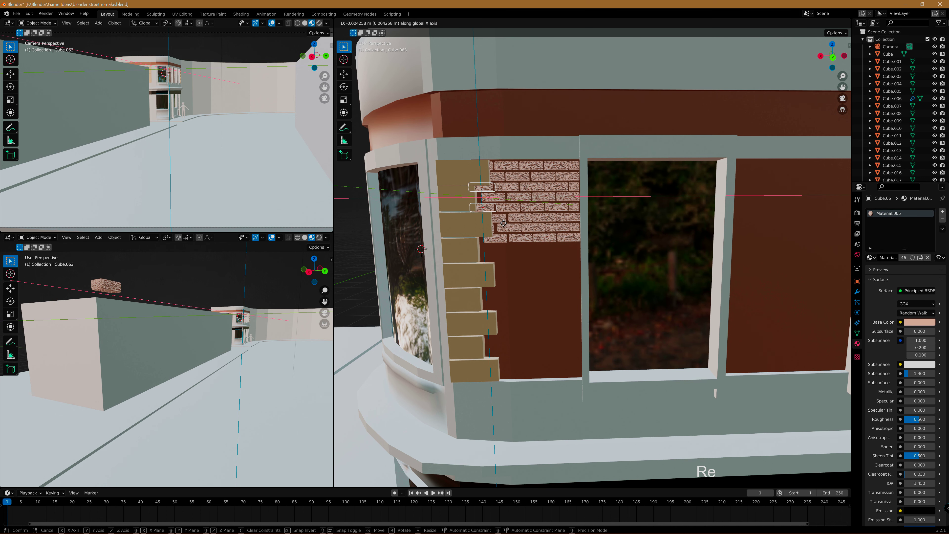
click(502, 223)
click(534, 266)
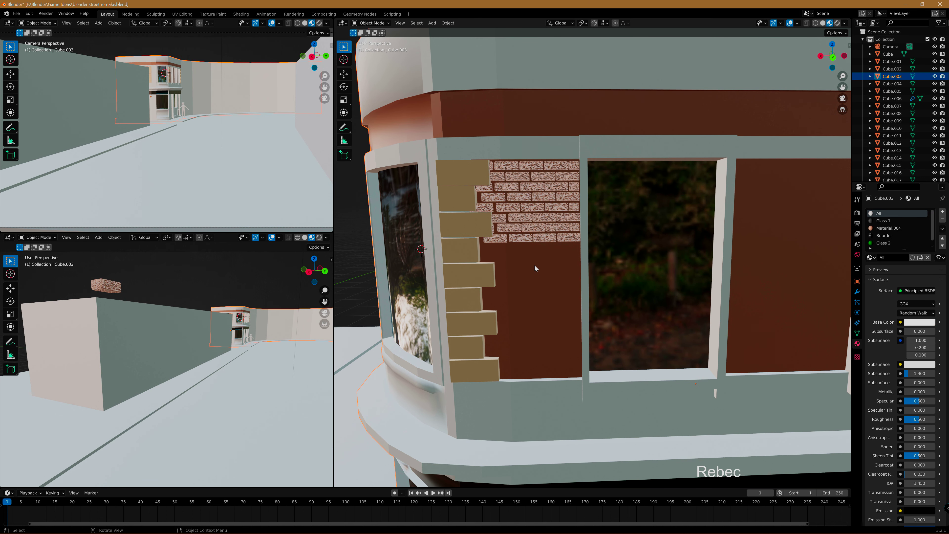
Nudge one more short top-row brick along X.
click(522, 217)
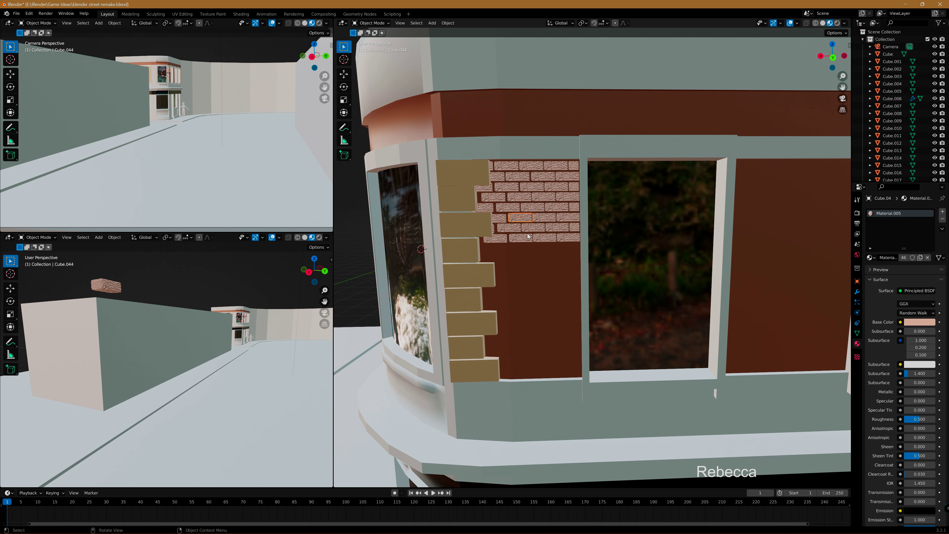
key(g)
key(x)
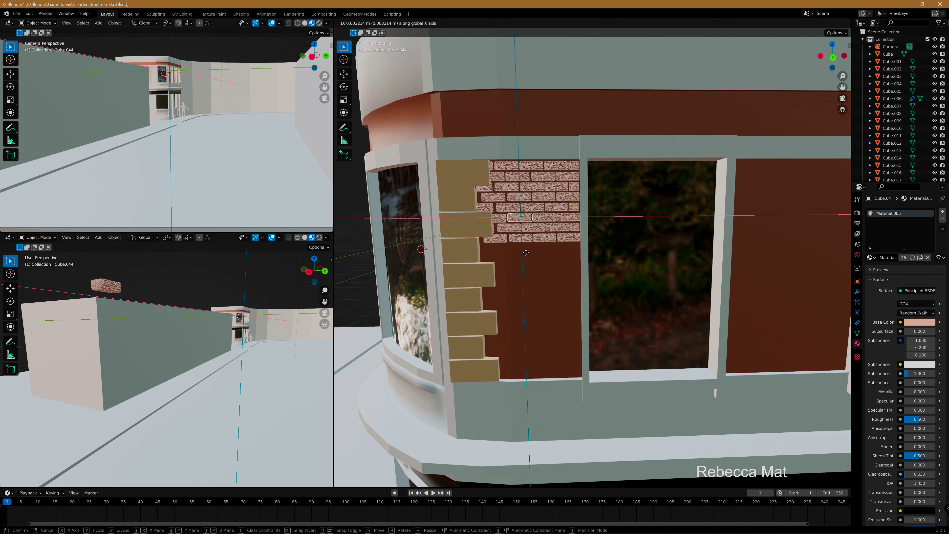
click(534, 256)
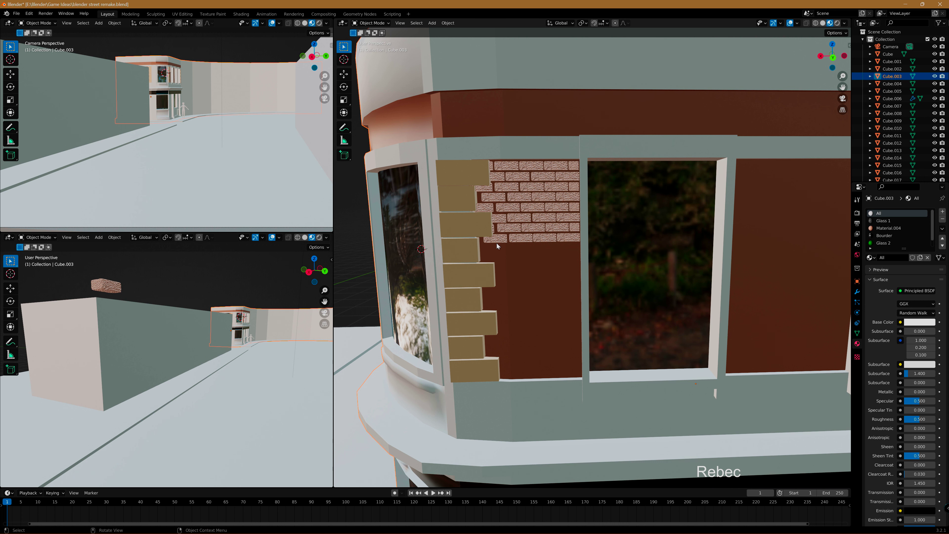
Select all bricks in the top six rows of the panel.
click(489, 166)
shift+click(507, 165)
shift+click(556, 165)
shift+click(568, 176)
shift+click(519, 177)
shift+click(485, 187)
shift+click(532, 187)
shift+click(573, 187)
shift+click(544, 197)
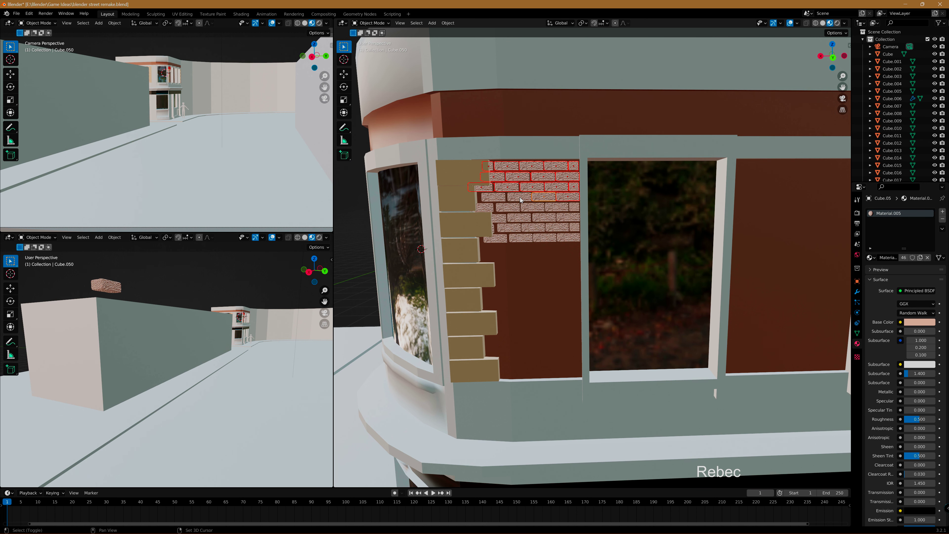
shift+click(494, 197)
shift+click(509, 207)
shift+click(557, 208)
shift+click(566, 217)
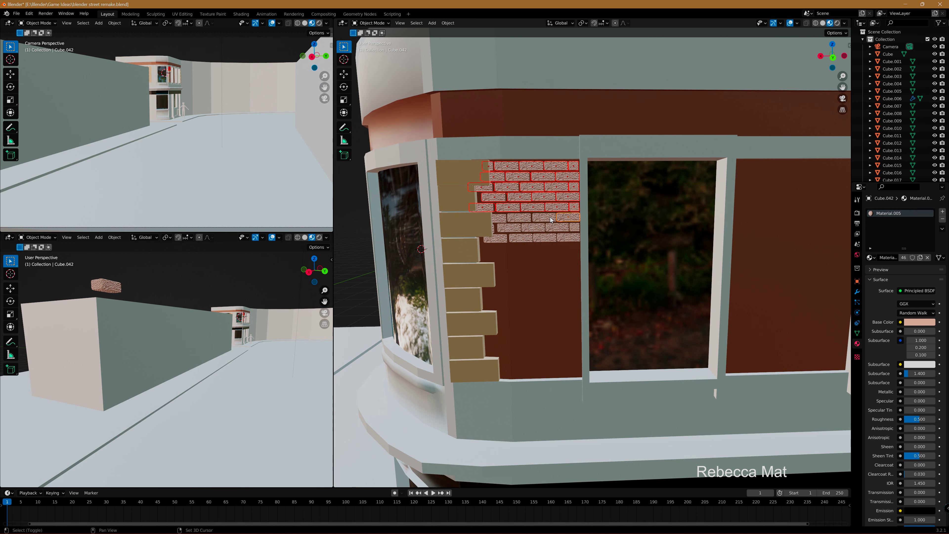
shift+click(519, 218)
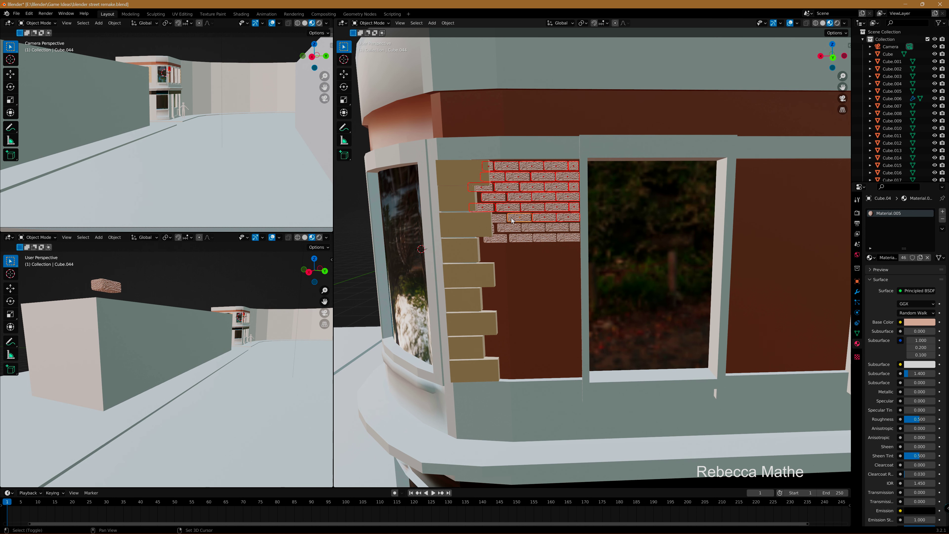
Add the seventh and bottom rows, then duplicate all rows downward along Z.
shift+click(493, 231)
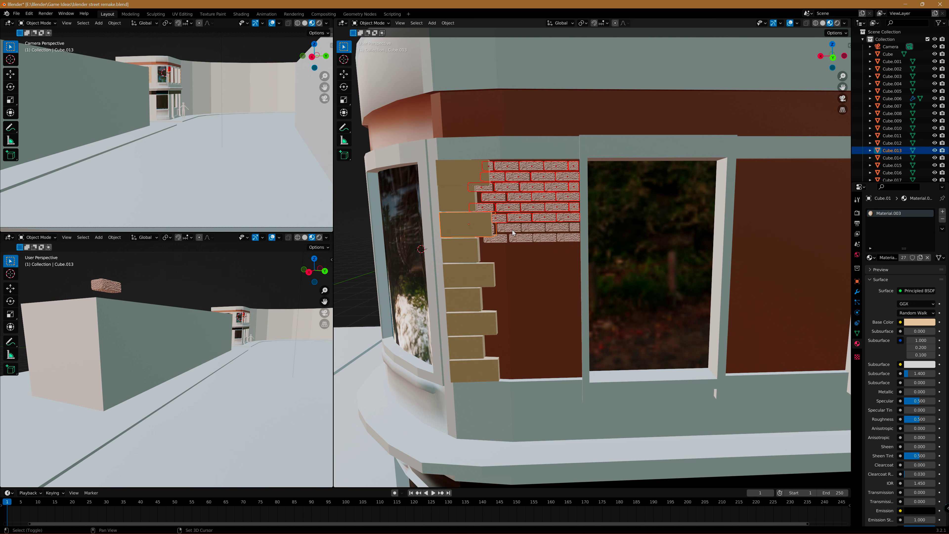
shift+click(492, 232)
key(ctrl+z)
key(ctrl+z)
key(ctrl+z)
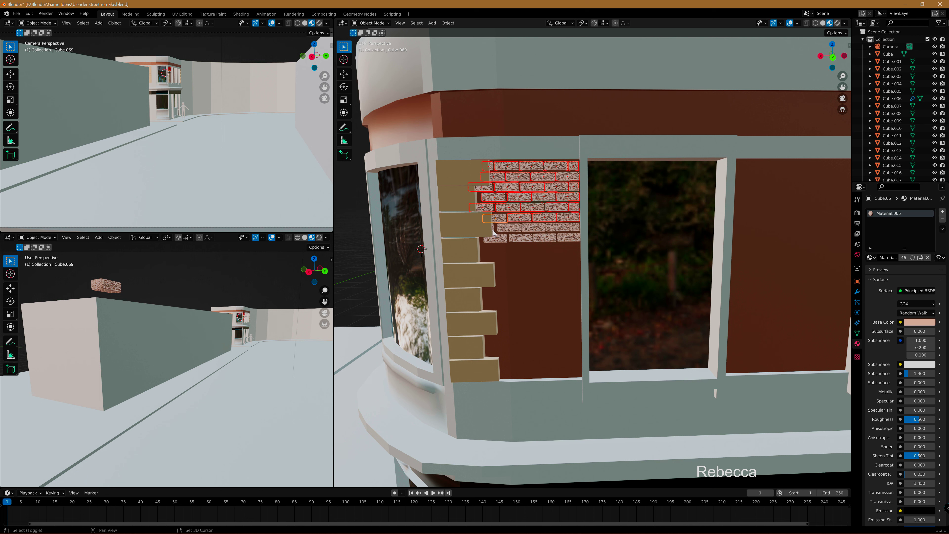
shift+click(497, 233)
shift+click(534, 230)
shift+click(546, 239)
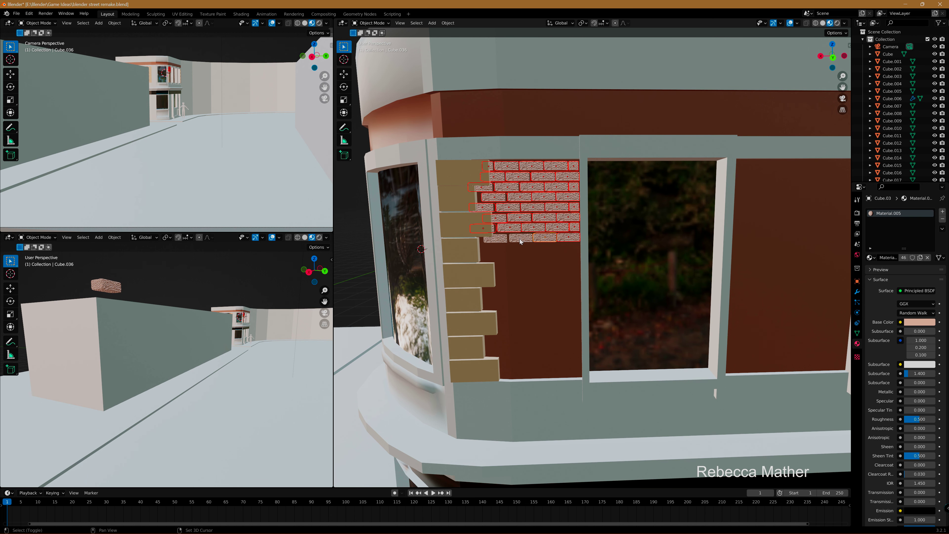
shift+click(495, 242)
key(shift+d)
key(z)
mouse_move(495, 241)
mouse_down()
mouse_move(526, 254)
mouse_move(518, 312)
mouse_up()
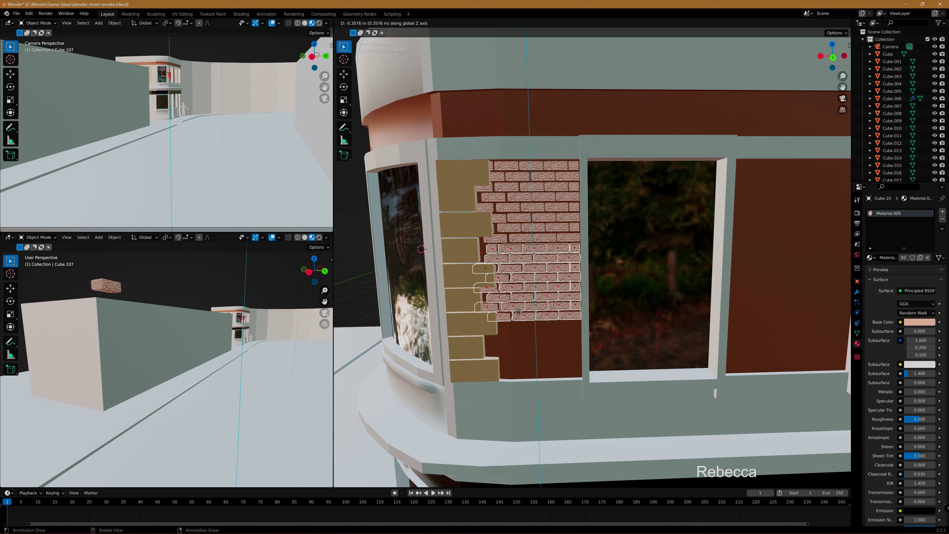
click(519, 312)
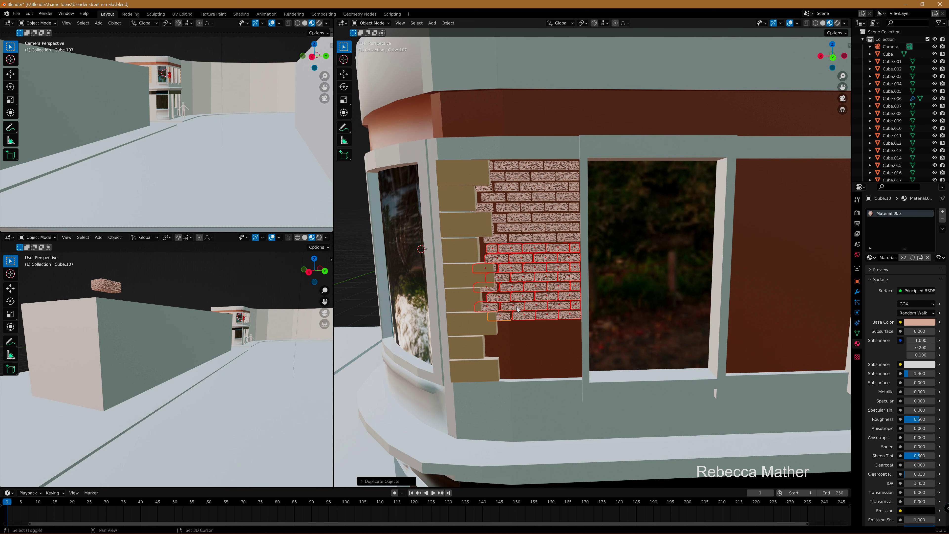
Delete the small stray brick fragment below the new section.
click(518, 309)
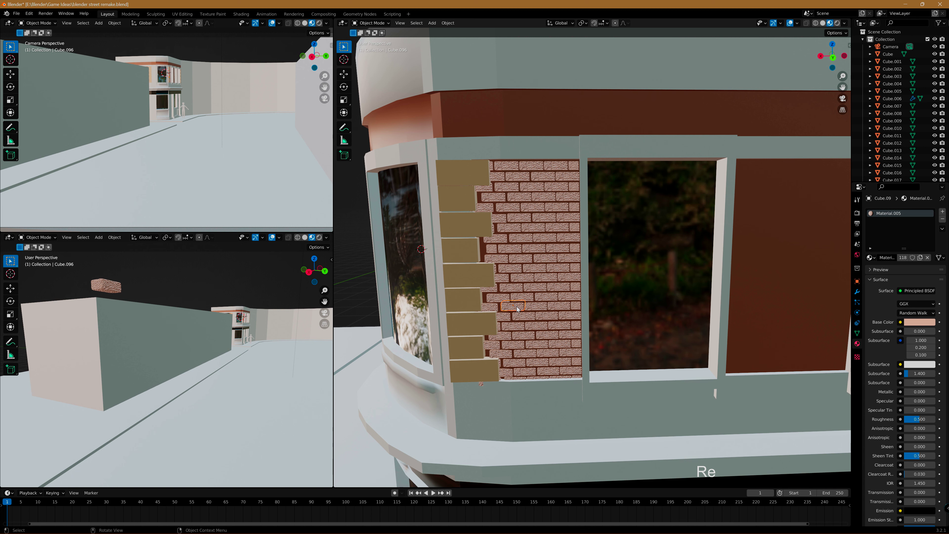
click(482, 384)
key(Delete)
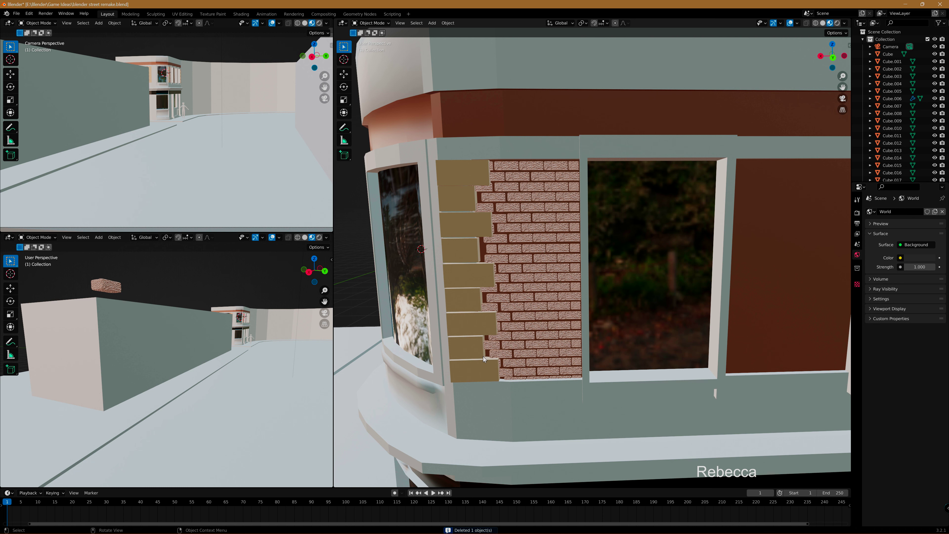
Select all nine tan quoin stones and shift them slightly along X toward the bricks.
click(471, 372)
shift+click(470, 355)
shift+click(471, 329)
shift+click(466, 299)
shift+click(469, 273)
shift+click(468, 245)
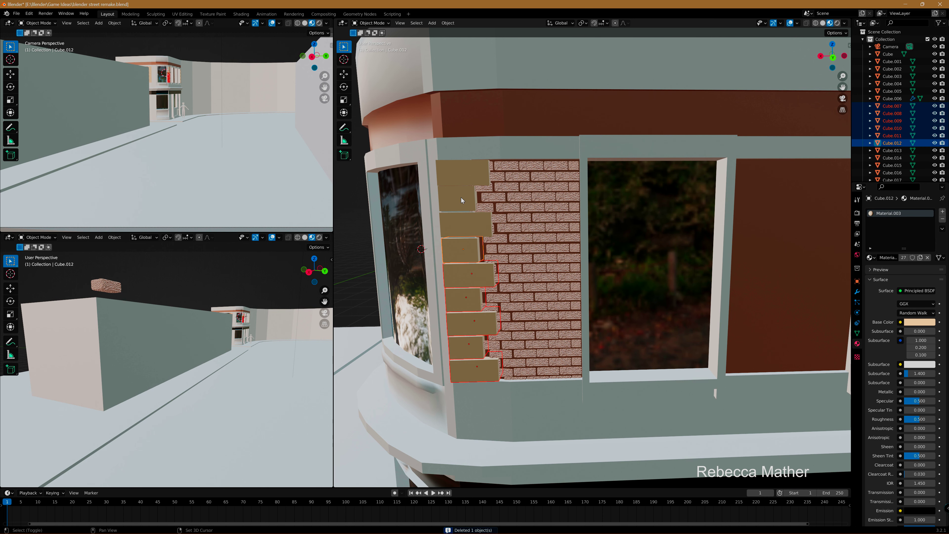
shift+click(461, 197)
shift+click(458, 226)
shift+click(461, 175)
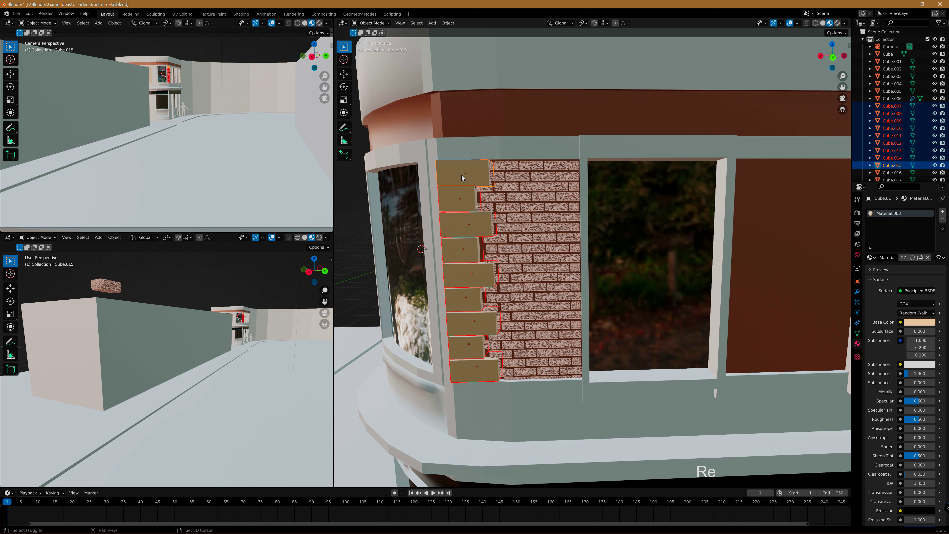
key(g)
key(x)
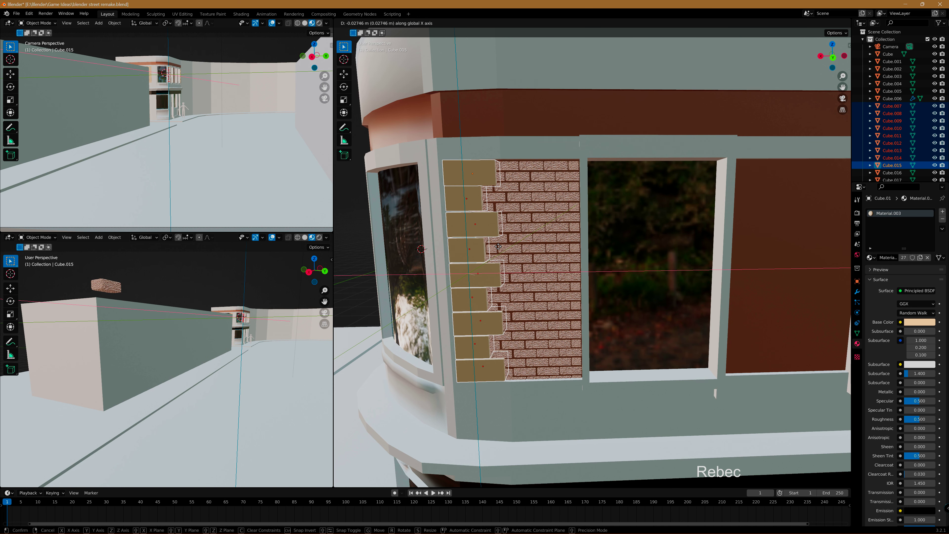
click(499, 247)
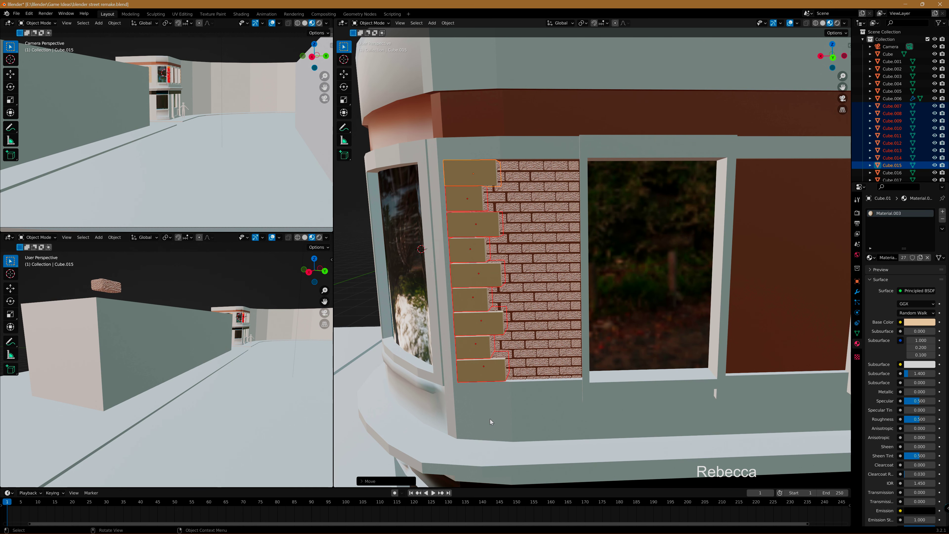
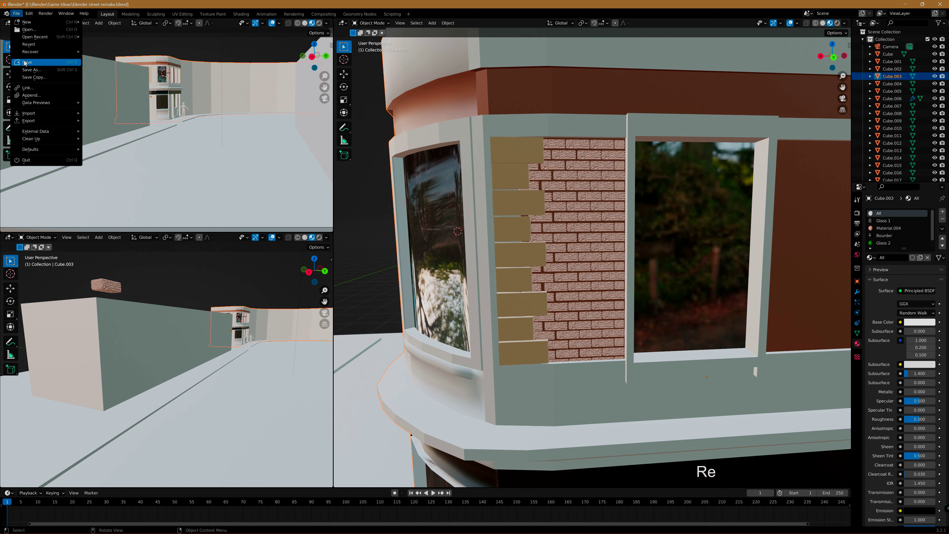
Save the street remake file and preview the corner building's brick pier in Cycles rendered shading.
click(27, 62)
click(837, 23)
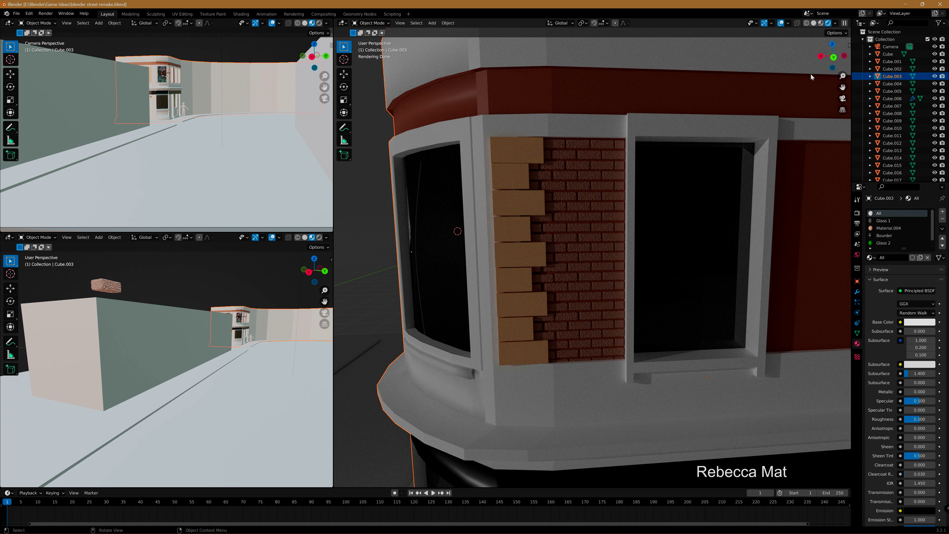
scroll(719, 150, down, 4)
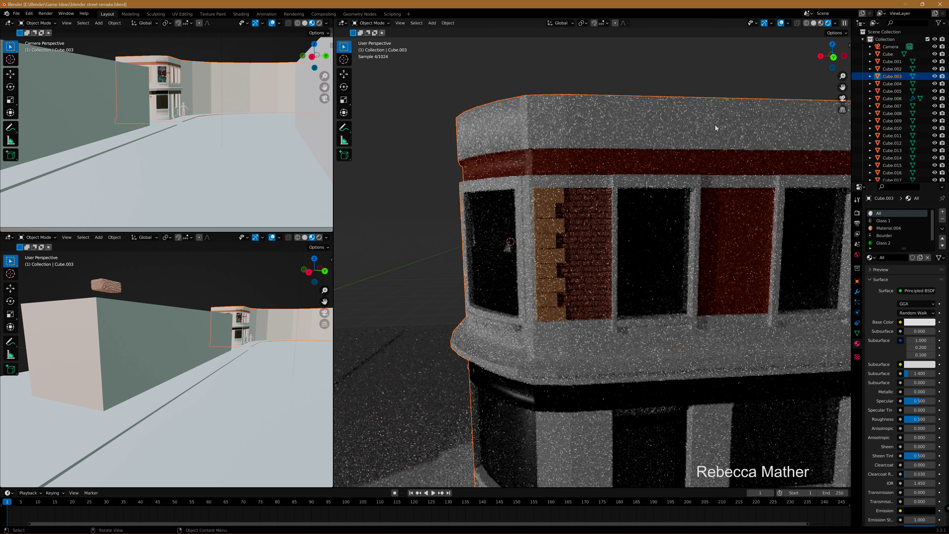
scroll(727, 200, up, 4)
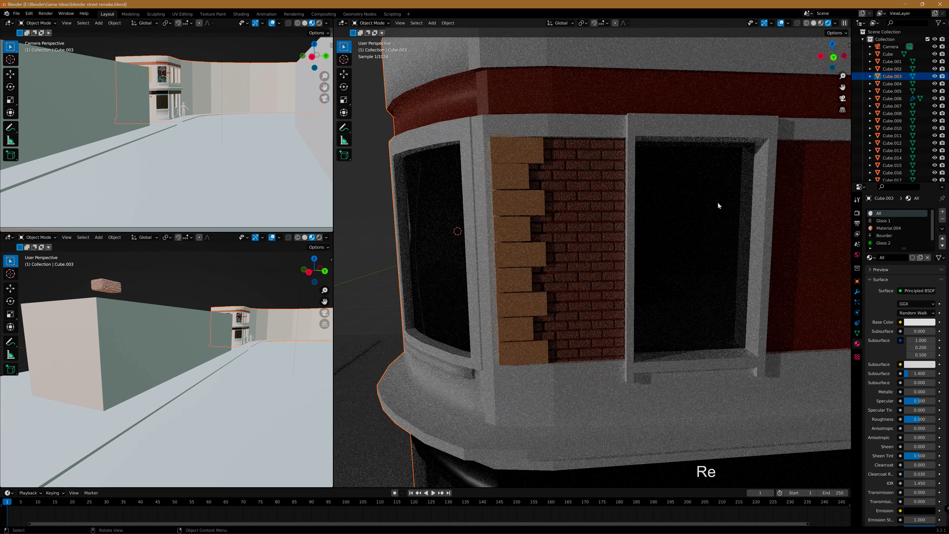
In solid shading, select the nine staggered edge blocks and move them left onto the pier's edge.
click(814, 24)
scroll(726, 144, up, 3)
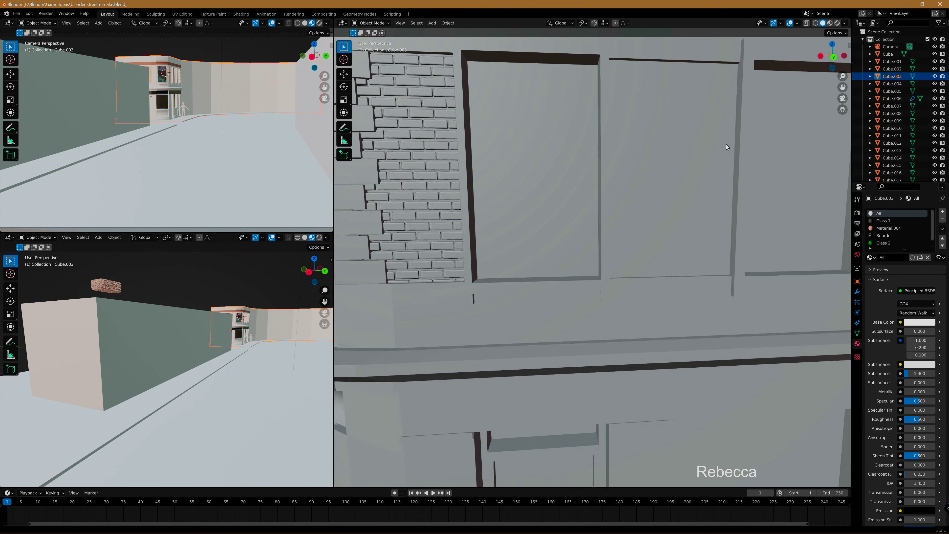
scroll(732, 166, up, 2)
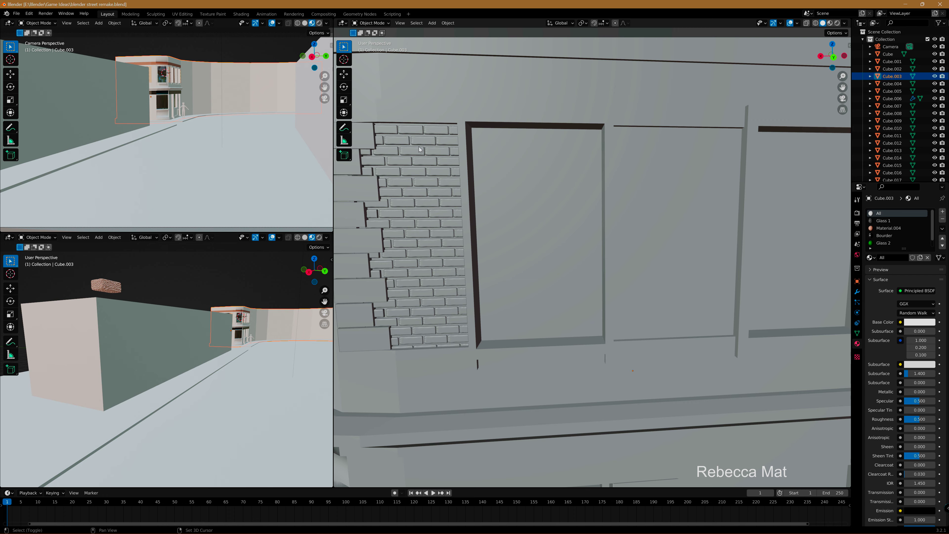
shift+middle_drag(418, 146, 455, 150)
click(475, 151)
shift+click(468, 176)
shift+click(473, 201)
shift+click(473, 232)
shift+click(477, 251)
shift+click(485, 284)
shift+click(478, 308)
shift+click(482, 325)
shift+click(487, 349)
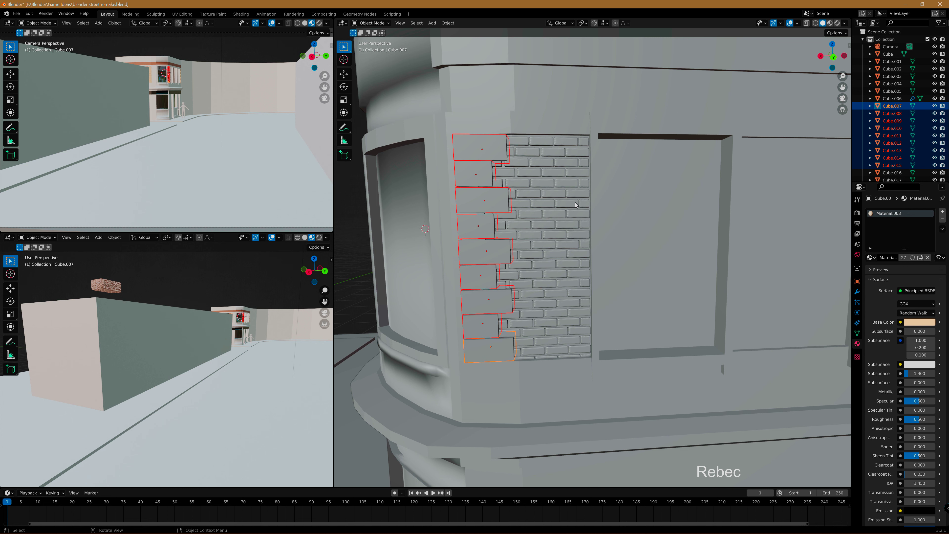
key(g)
click(502, 159)
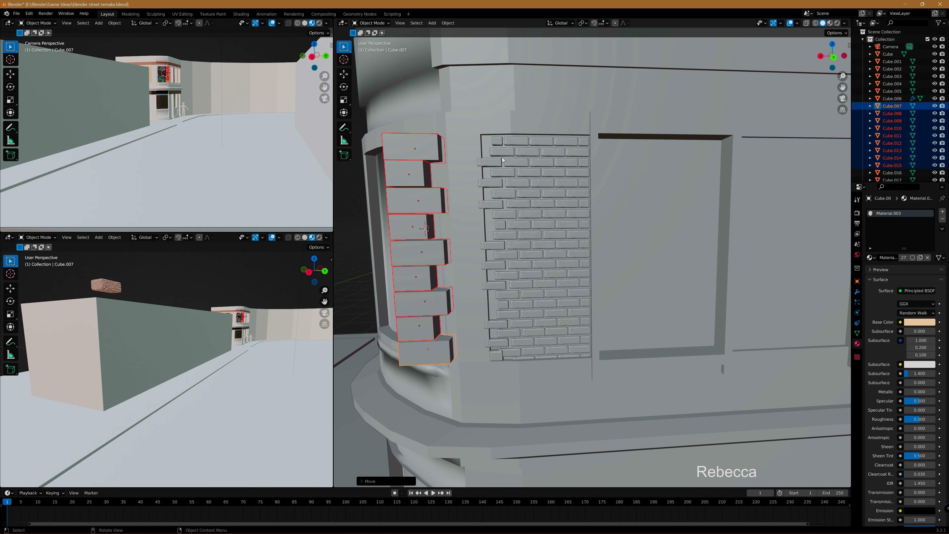
Select the brick panel's bricks in the top three rows.
click(487, 163)
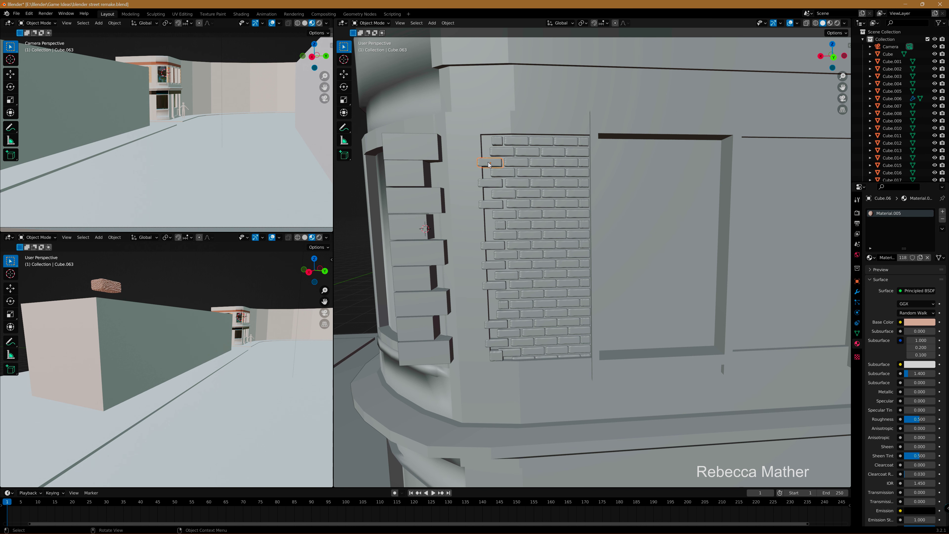
shift+click(498, 143)
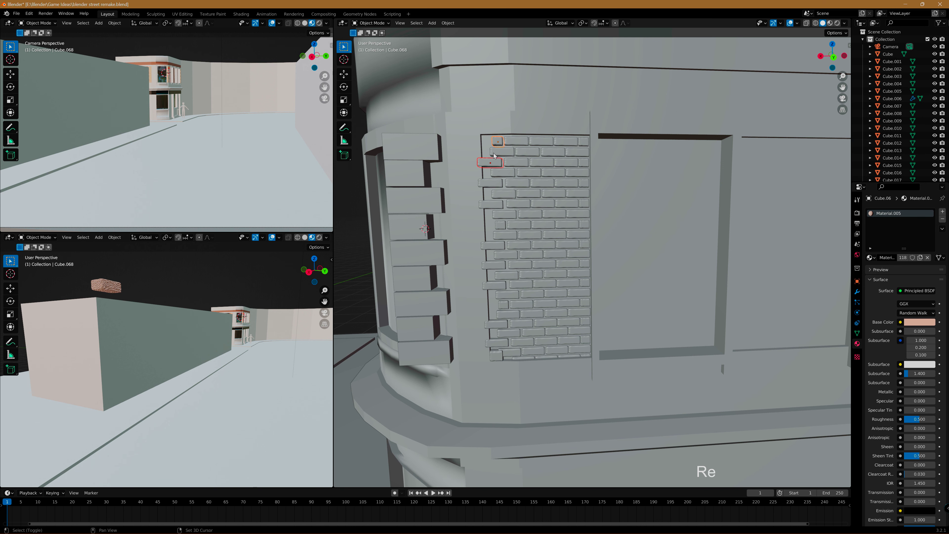
shift+click(542, 142)
shift+click(582, 142)
click(528, 153)
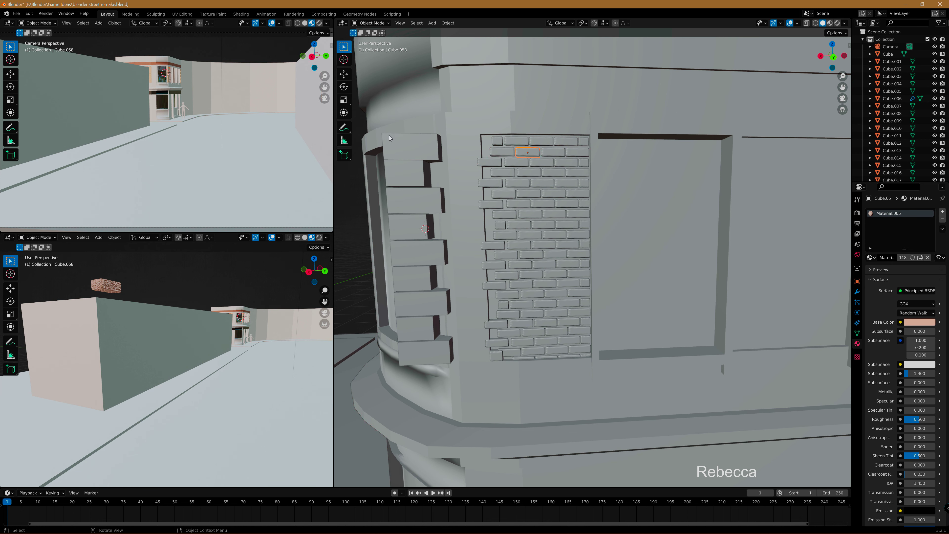
click(498, 142)
shift+click(541, 142)
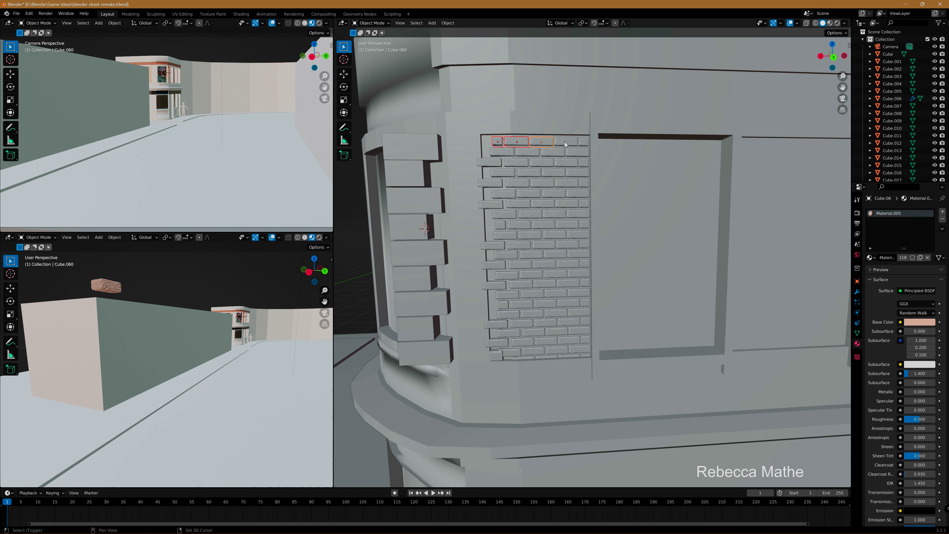
shift+click(577, 153)
shift+click(549, 153)
shift+click(499, 162)
shift+click(522, 165)
shift+click(565, 166)
Add the panel bricks in rows four through eight to the selection.
shift+click(558, 173)
shift+click(525, 173)
shift+click(491, 183)
shift+click(543, 183)
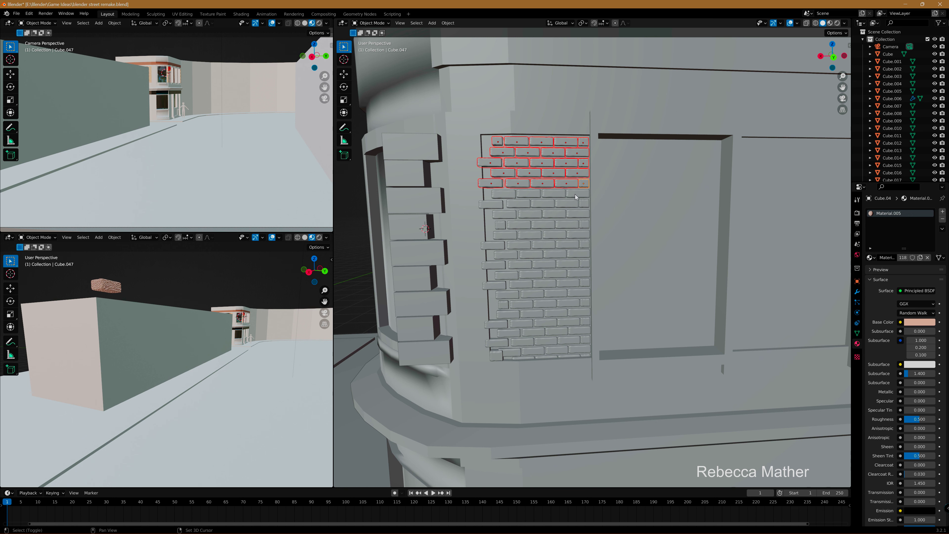
shift+click(552, 193)
shift+click(502, 195)
shift+click(491, 205)
shift+click(522, 204)
shift+click(562, 205)
shift+click(552, 215)
shift+click(527, 214)
shift+click(509, 216)
Box-select the brick panel, excluding the building body and Cube, and make the window slab active.
key(b)
drag(474, 107, 598, 381)
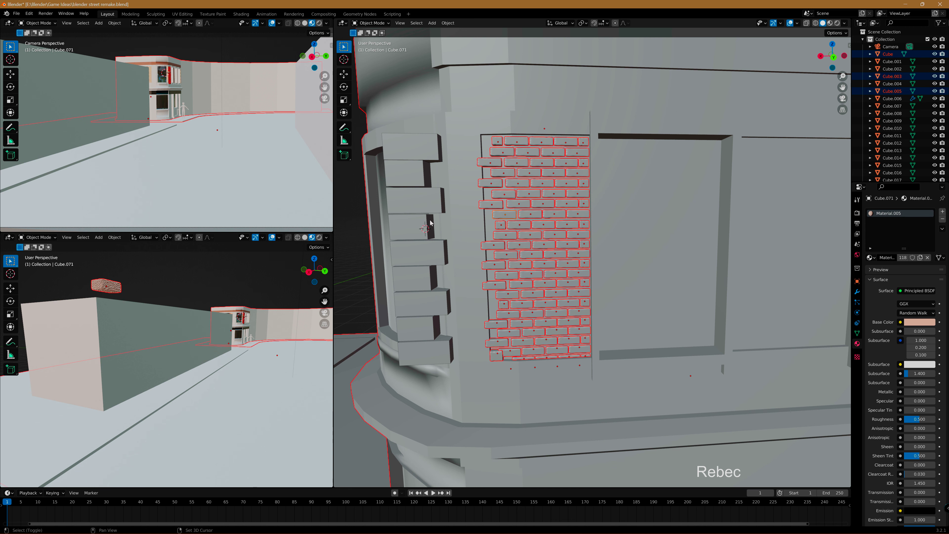
shift+click(399, 91)
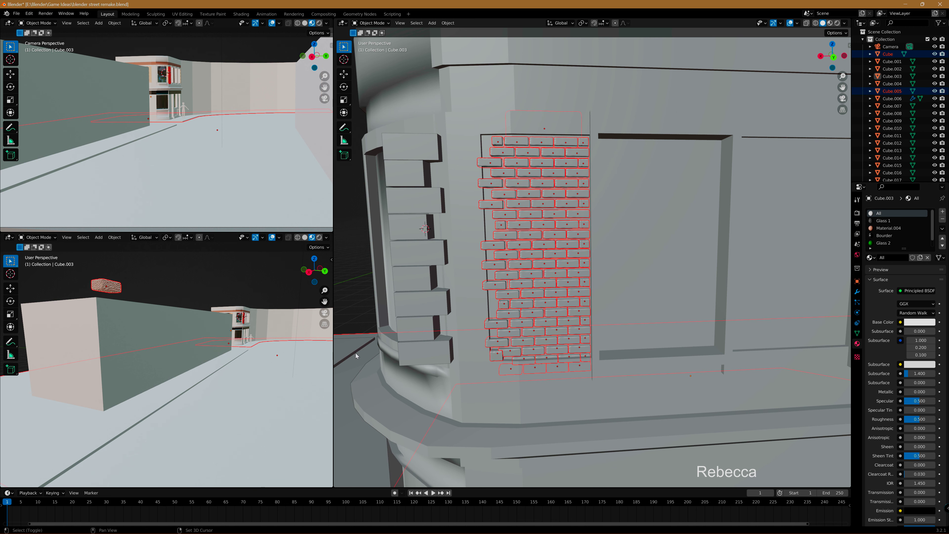
shift+click(367, 352)
shift+click(367, 352)
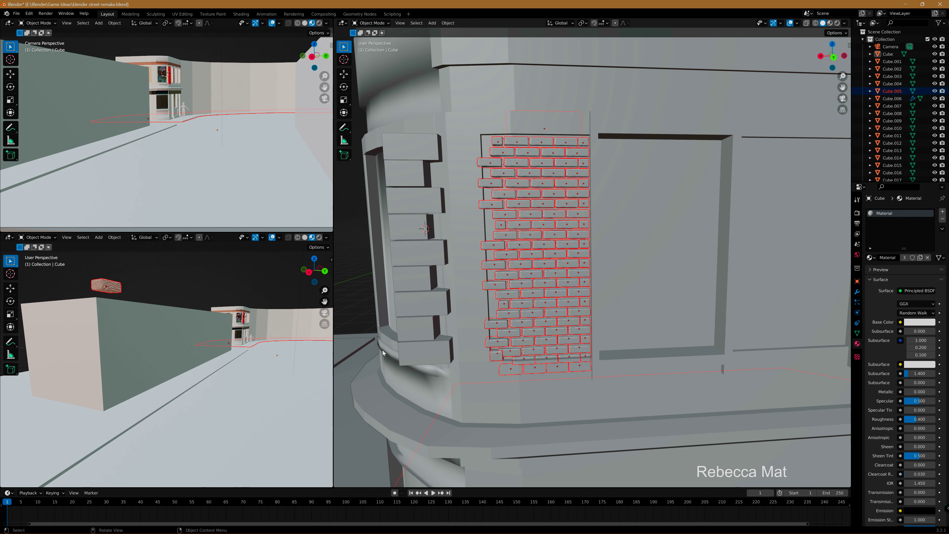
scroll(383, 350, down, 5)
mouse_move(383, 350)
middle_down()
mouse_move(595, 393)
mouse_move(415, 419)
middle_up()
shift+click(714, 241)
shift+click(714, 241)
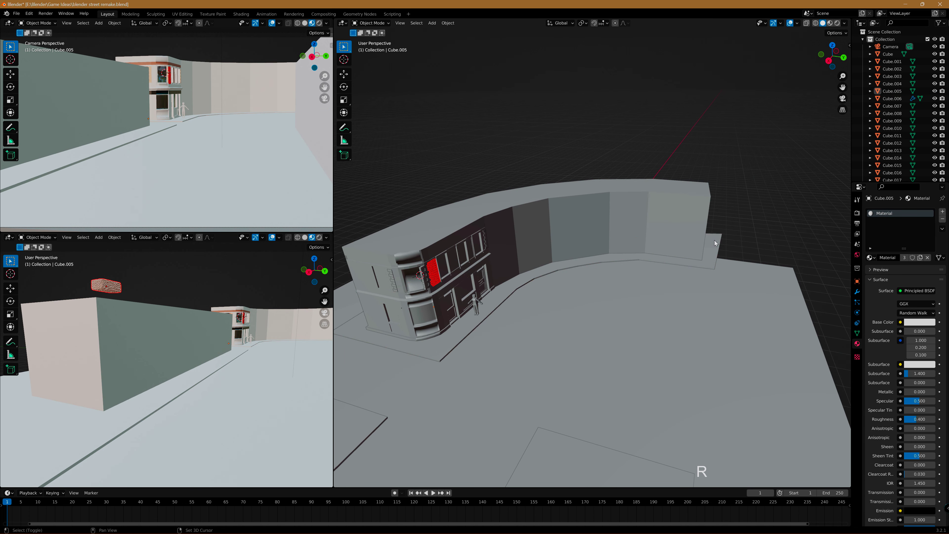
Orbit close to the corner brick panel and view it in Material Preview.
mouse_move(520, 292)
middle_down()
mouse_move(482, 278)
mouse_move(623, 234)
mouse_move(598, 216)
middle_up()
scroll(476, 273, up, 3)
scroll(474, 278, up, 3)
scroll(474, 278, up, 2)
scroll(623, 234, up, 2)
scroll(598, 220, down, 3)
mouse_move(490, 212)
middle_down()
mouse_move(616, 325)
mouse_move(661, 324)
mouse_move(649, 311)
mouse_move(638, 332)
middle_up()
scroll(690, 285, up, 3)
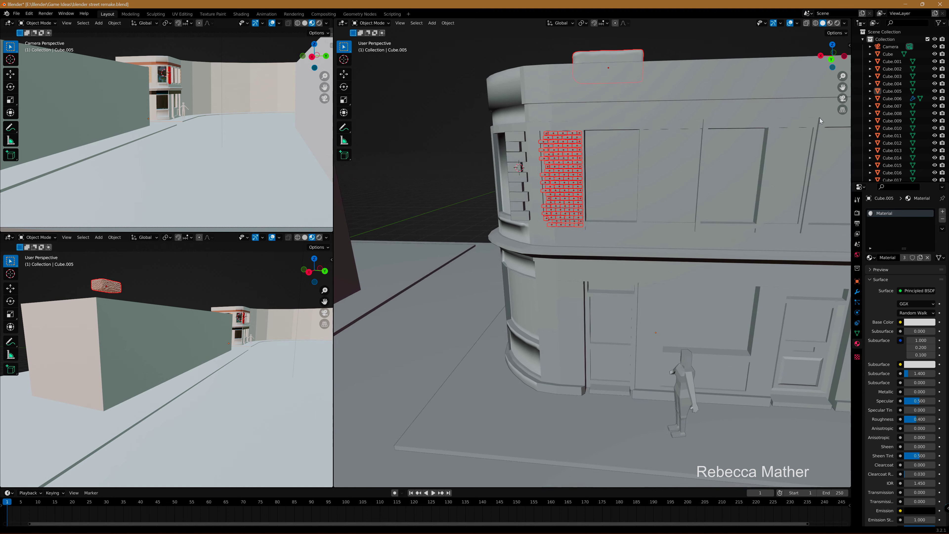
mouse_move(686, 261)
middle_down()
mouse_move(547, 235)
mouse_move(584, 247)
mouse_move(576, 239)
middle_up()
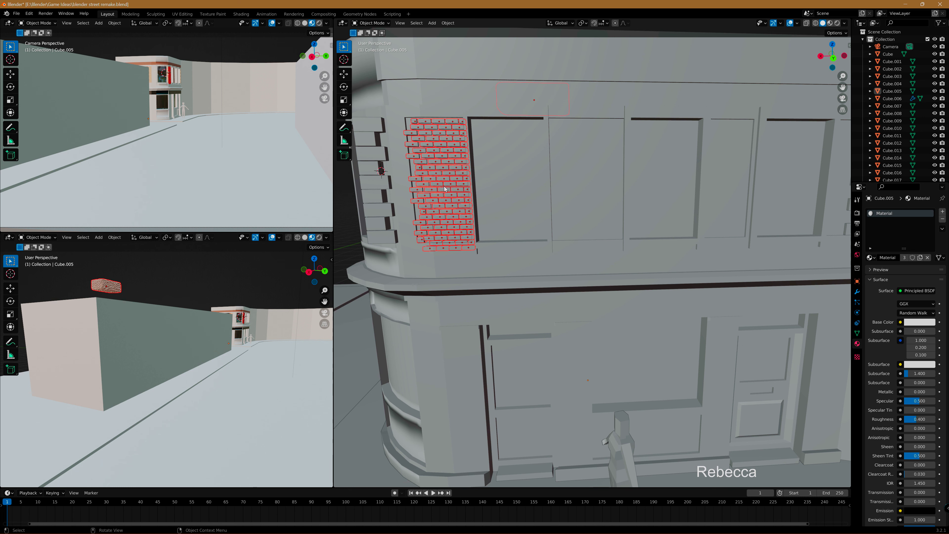
click(830, 23)
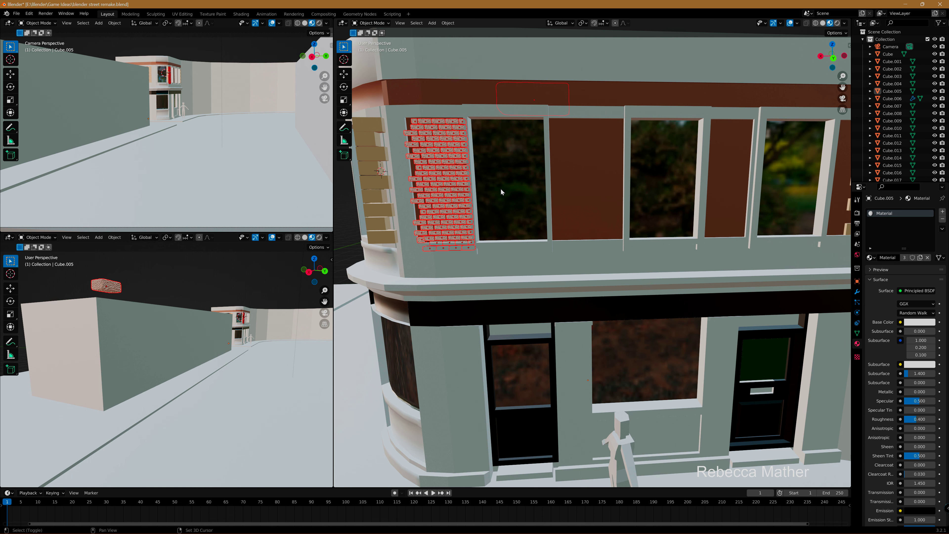
Duplicate the brick panel along X onto the far-right pier and again onto the middle pier.
key(shift+d)
key(x)
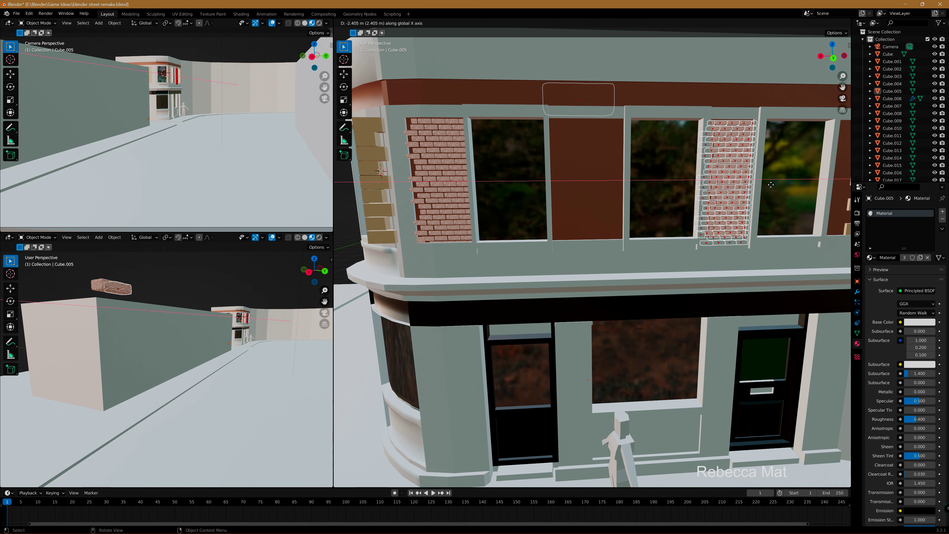
click(771, 184)
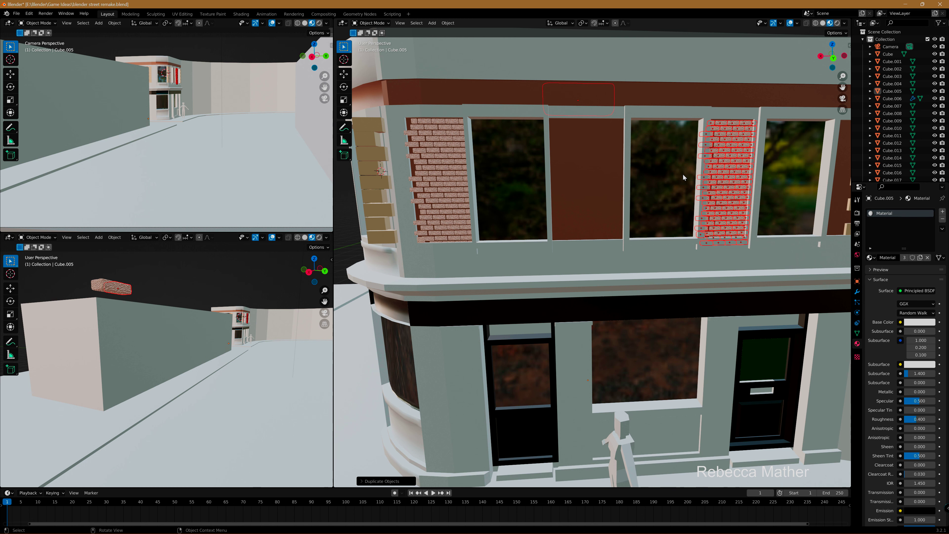
key(shift+d)
key(x)
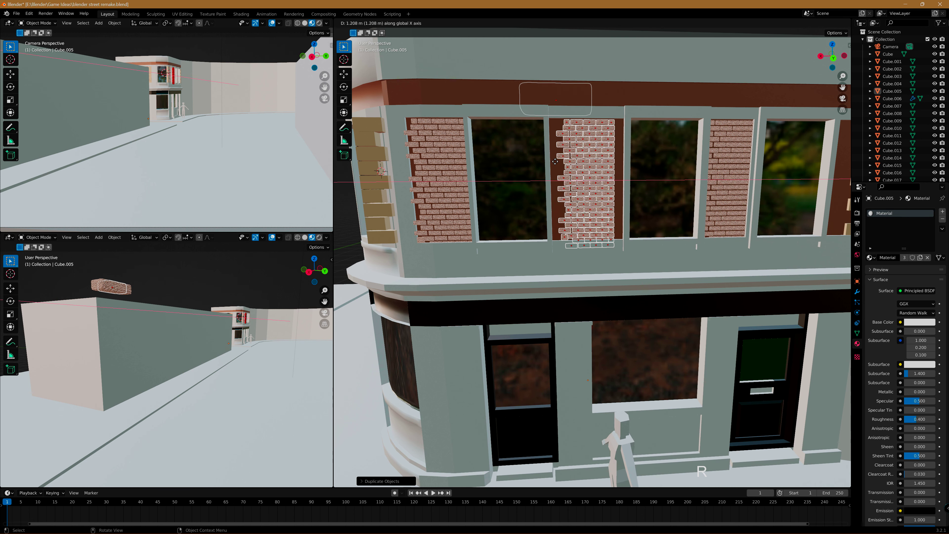
click(564, 163)
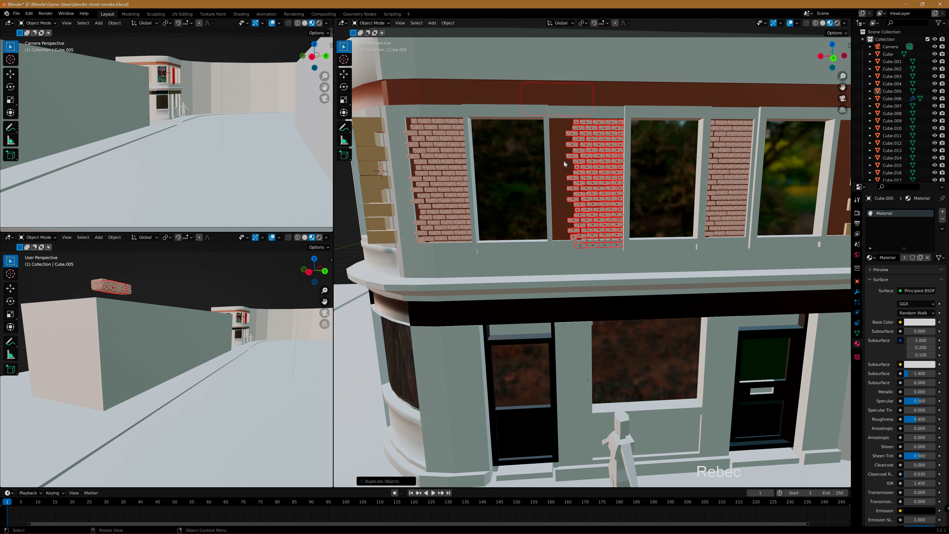
Select a single panel brick and orbit back to a close-up of the brick facade.
scroll(564, 164, up, 1)
scroll(565, 164, up, 1)
scroll(572, 165, up, 1)
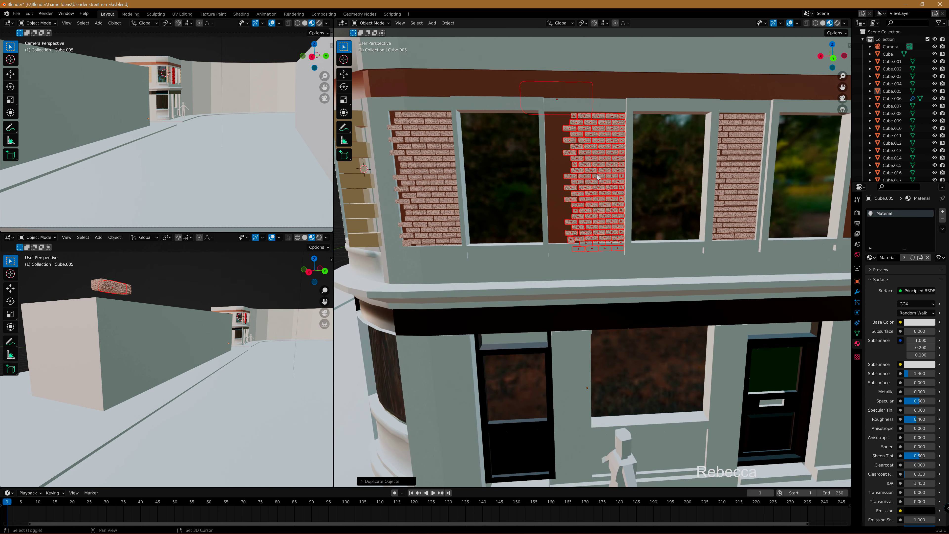
click(577, 165)
scroll(598, 177, down, 2)
middle_drag(574, 211, 711, 214)
mouse_move(496, 175)
middle_down()
mouse_move(613, 150)
mouse_move(489, 233)
mouse_move(357, 223)
middle_up()
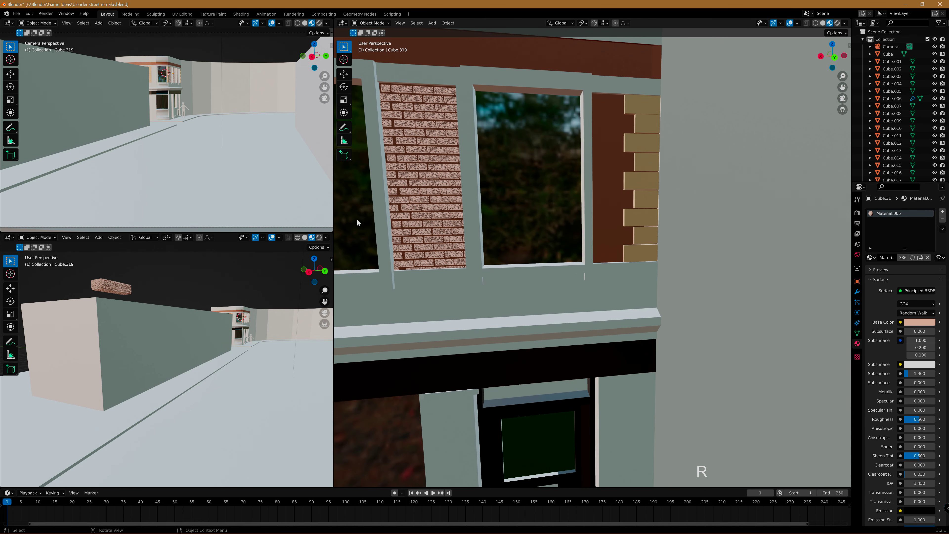
Duplicate the corner brick panel and slab, sliding the copy along X.
scroll(454, 236, down, 1)
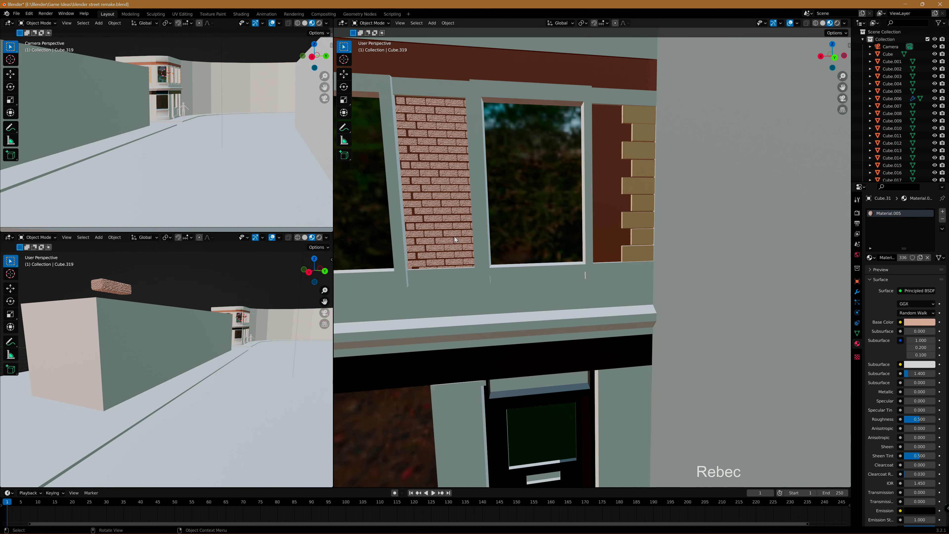
scroll(514, 239, down, 3)
scroll(520, 239, down, 2)
key(shift+d)
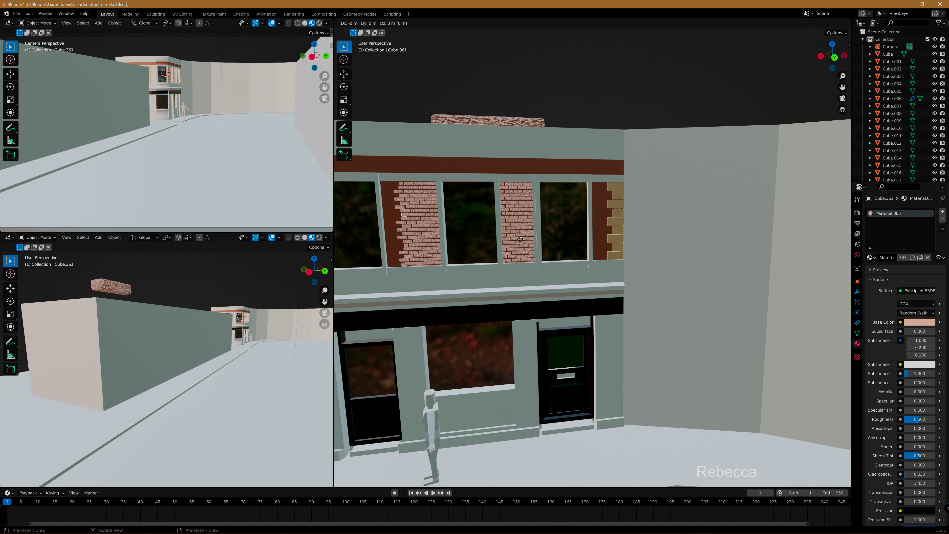
click(520, 240)
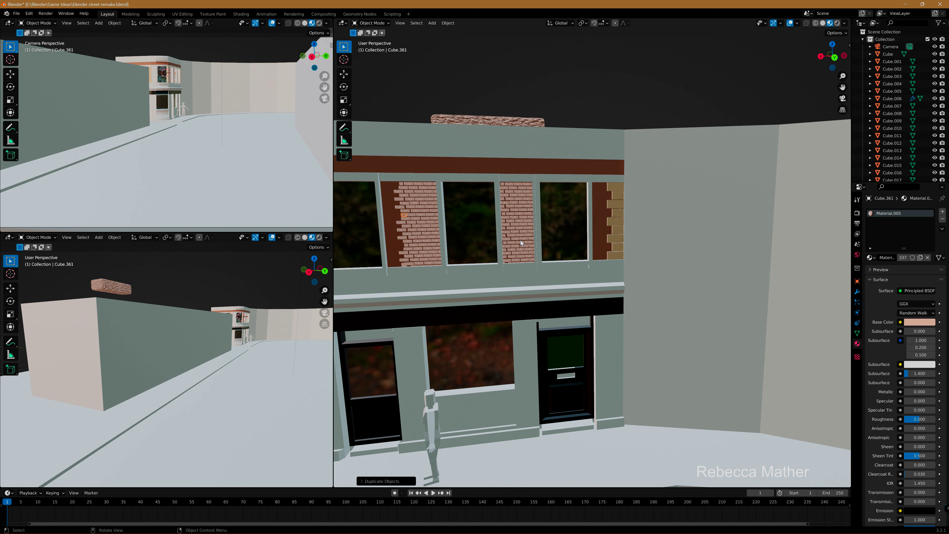
key(ctrl+z)
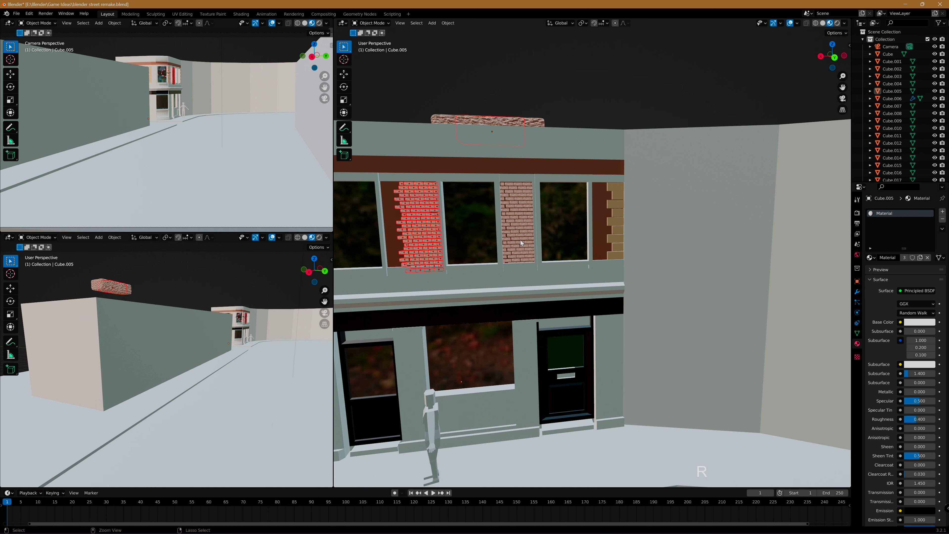
key(shift+d)
key(x)
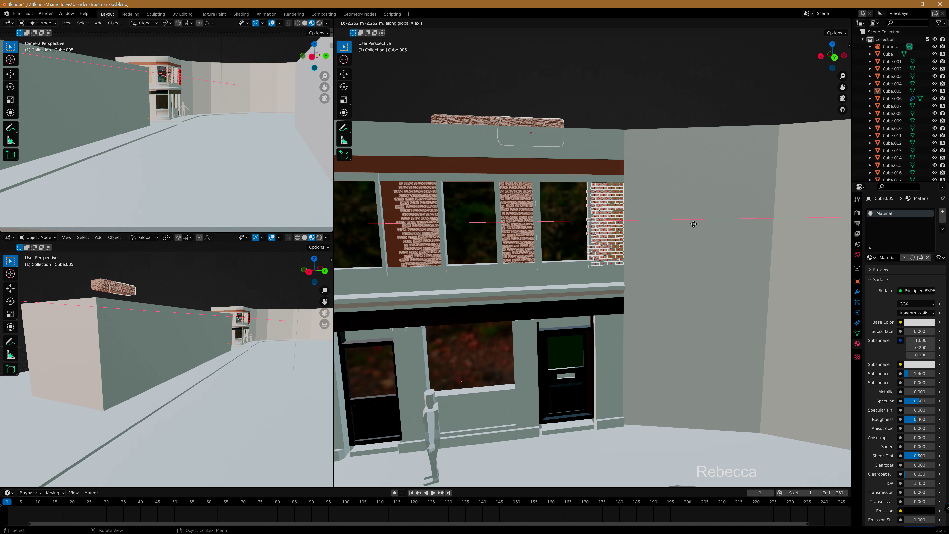
click(641, 216)
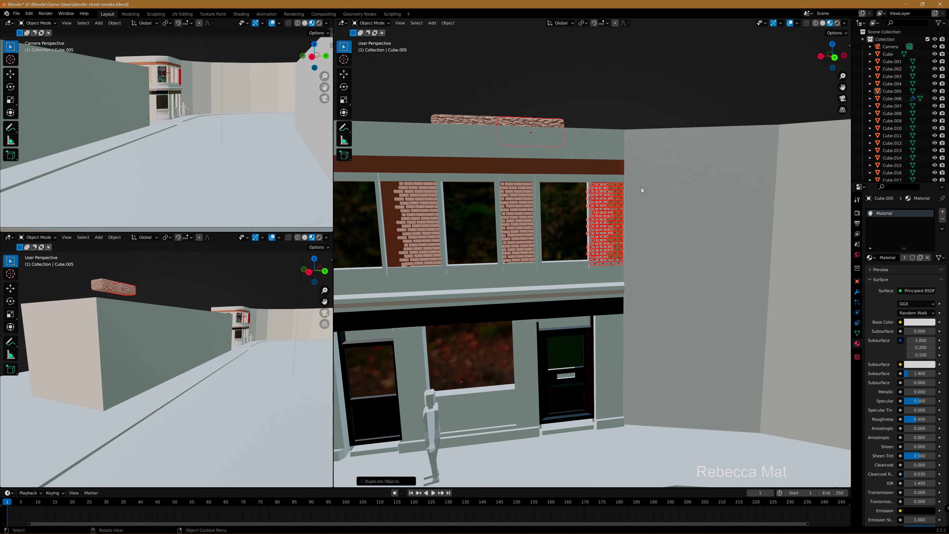
Rotate the duplicated bricks around Z and shift them along Y.
key(r)
key(x)
key(z)
text(180)
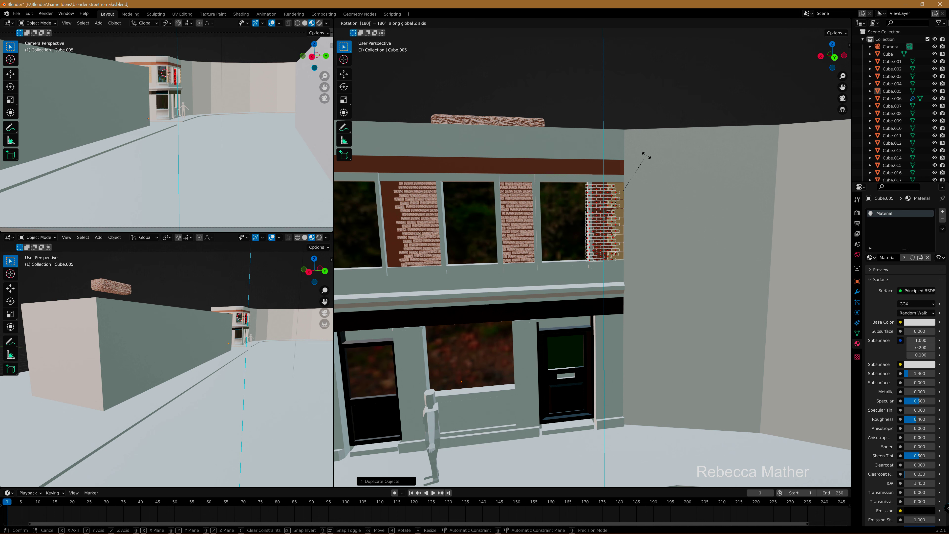
click(614, 240)
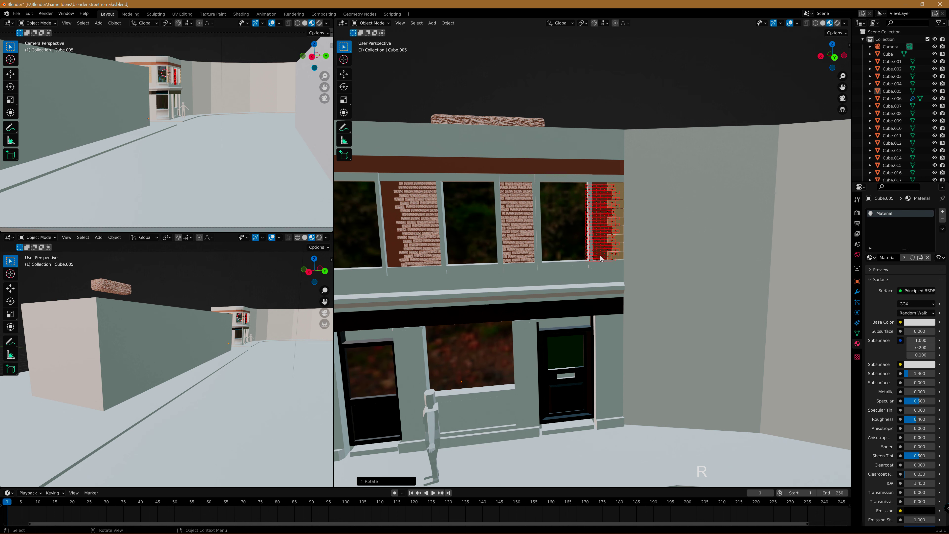
key(g)
key(y)
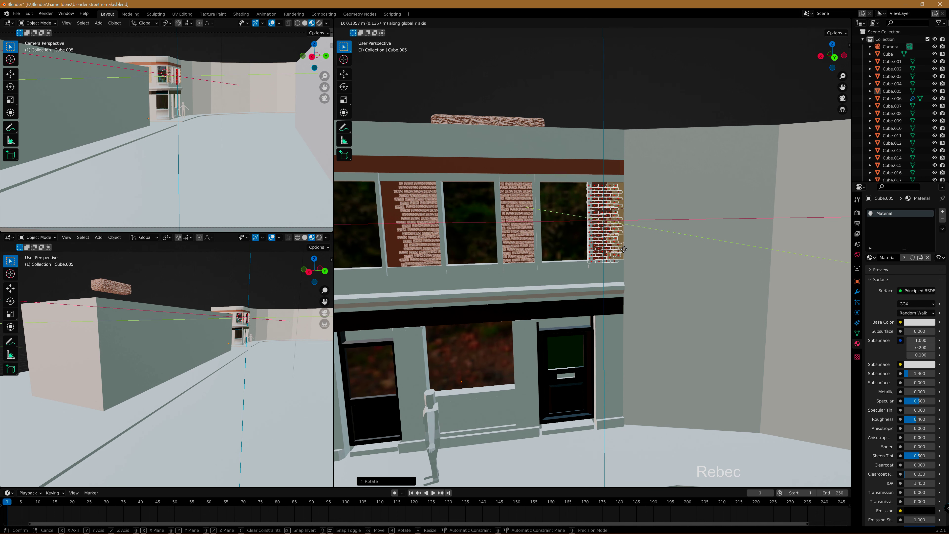
click(624, 249)
scroll(632, 236, up, 2)
scroll(644, 220, up, 2)
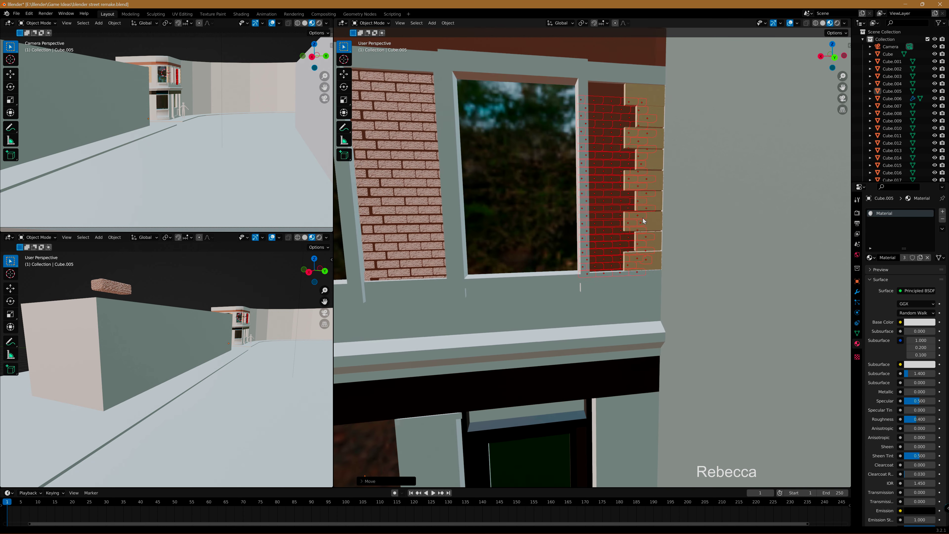
scroll(643, 221, down, 2)
Position the duplicated edge bricks along Y and X against the pier edge.
key(g)
key(y)
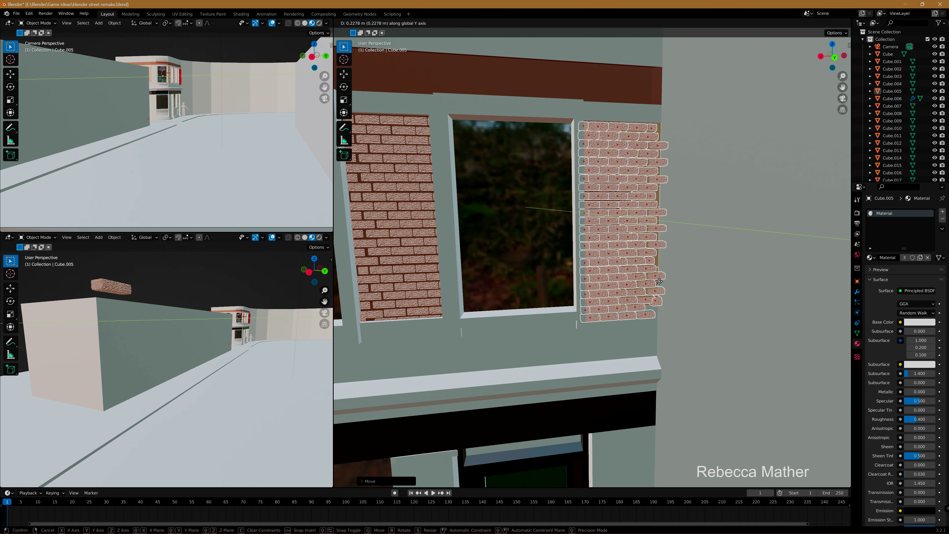
click(658, 280)
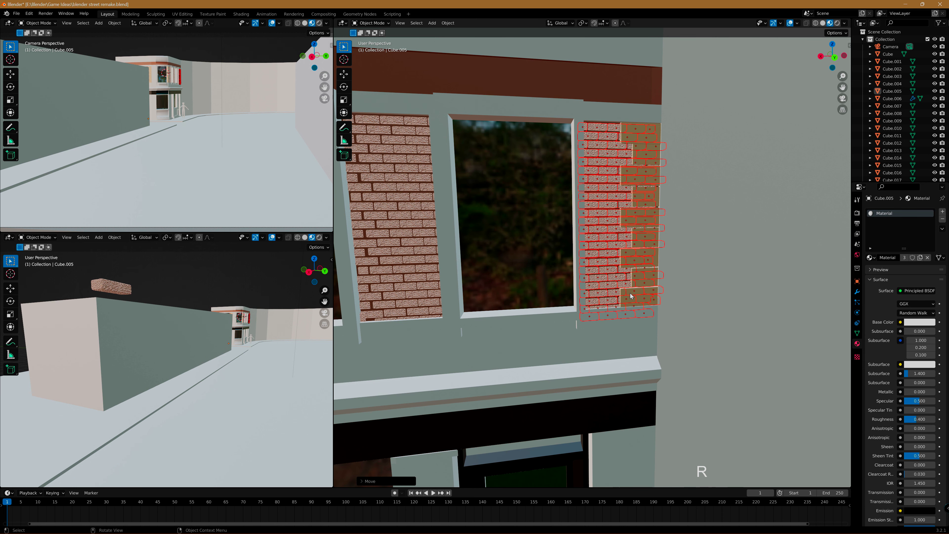
key(g)
key(x)
click(637, 288)
middle_drag(637, 289, 643, 294)
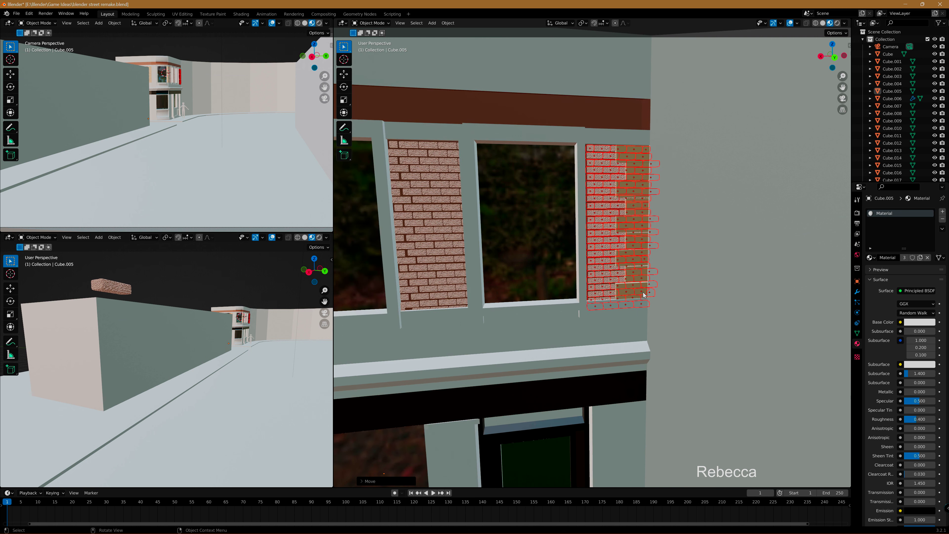
click(646, 317)
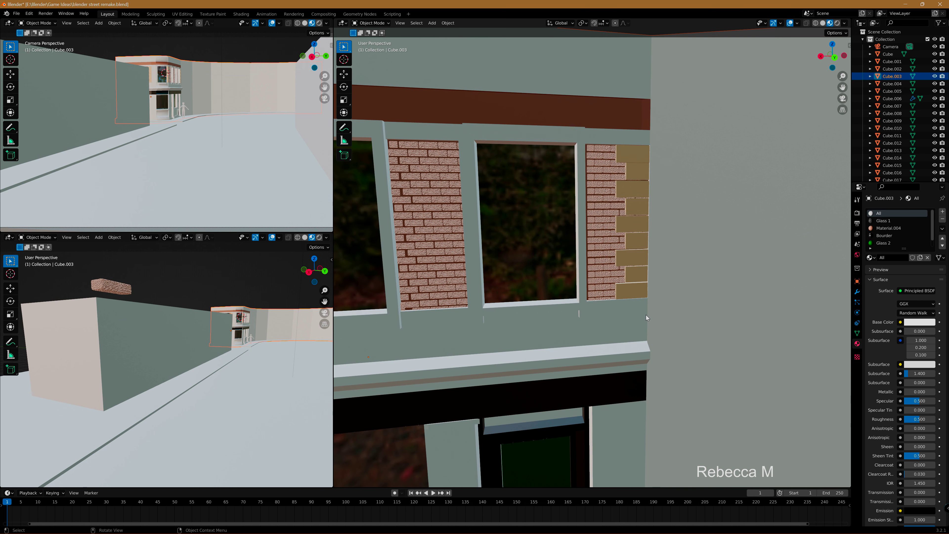
click(611, 255)
key(g)
key(x)
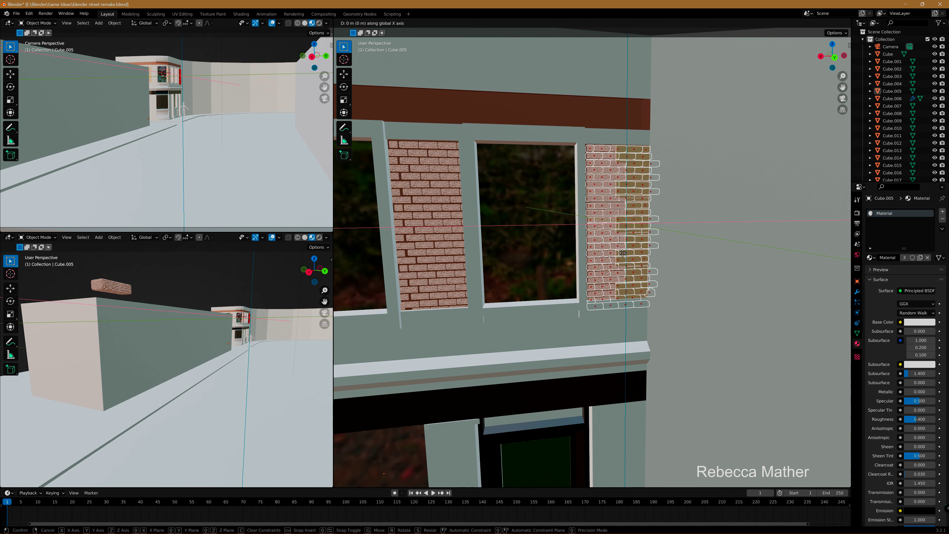
click(621, 254)
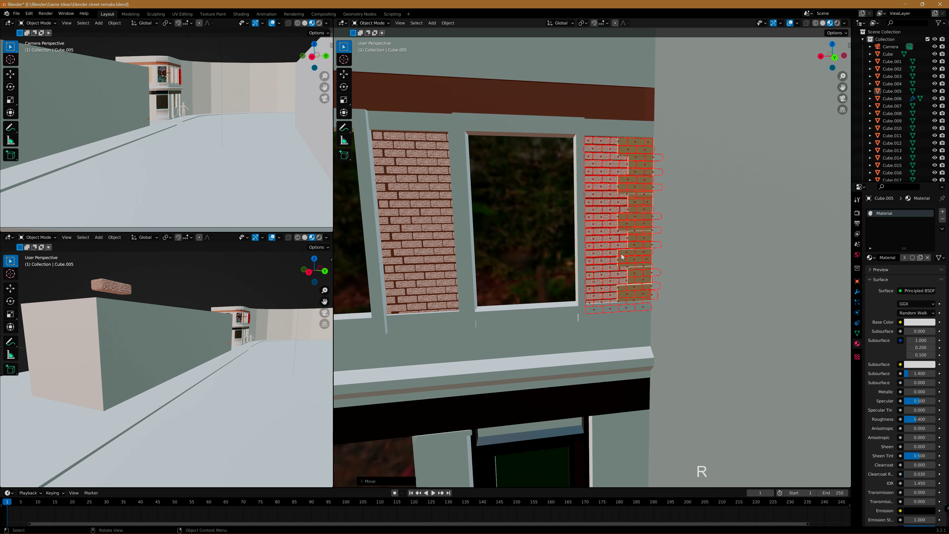
Select the building wall and reframe the view on the upper-floor windows.
scroll(579, 299, down, 1)
click(596, 309)
scroll(595, 312, down, 3)
scroll(590, 312, down, 3)
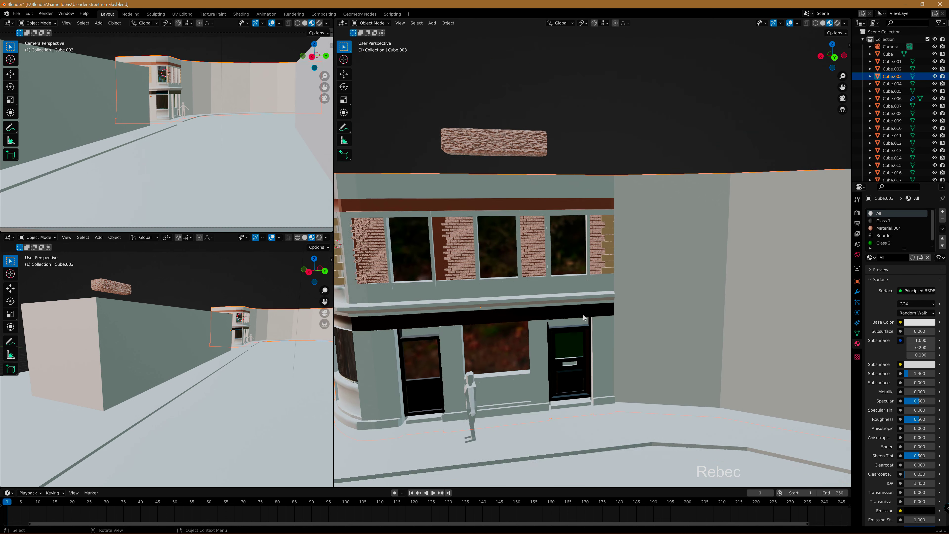
mouse_move(525, 300)
shift+middle_down()
mouse_move(704, 272)
mouse_move(647, 278)
shift+middle_up()
scroll(584, 321, up, 3)
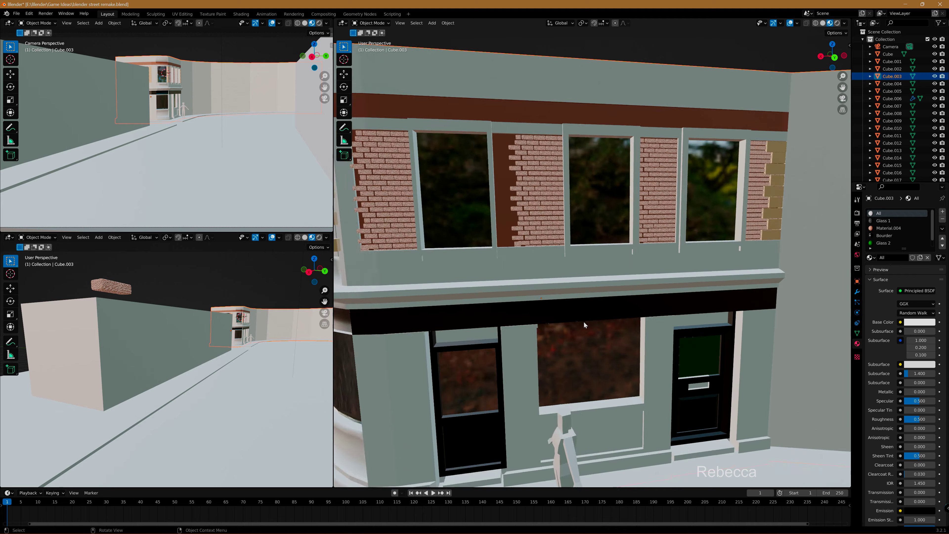
scroll(587, 324, up, 1)
mouse_move(594, 312)
shift+middle_down()
mouse_move(589, 264)
mouse_move(747, 377)
shift+middle_up()
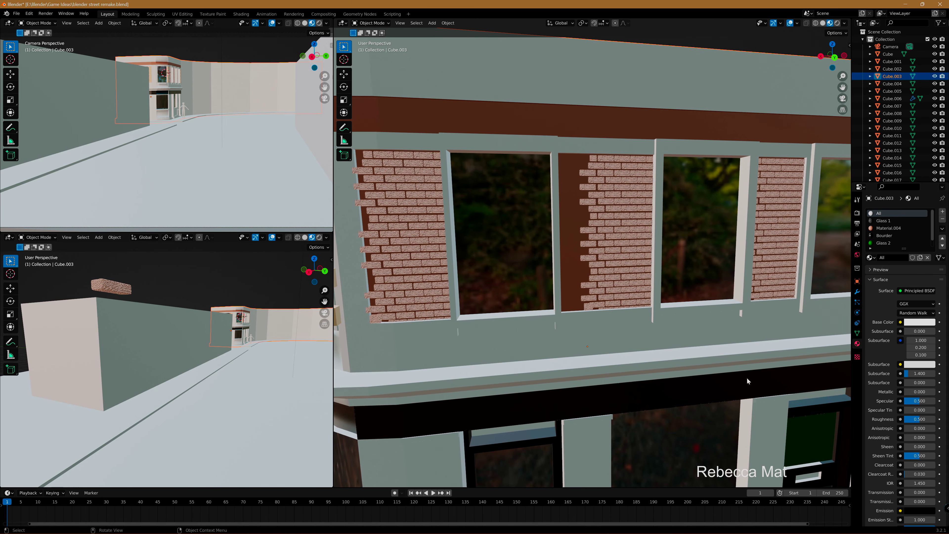
scroll(576, 335, down, 2)
scroll(576, 336, down, 1)
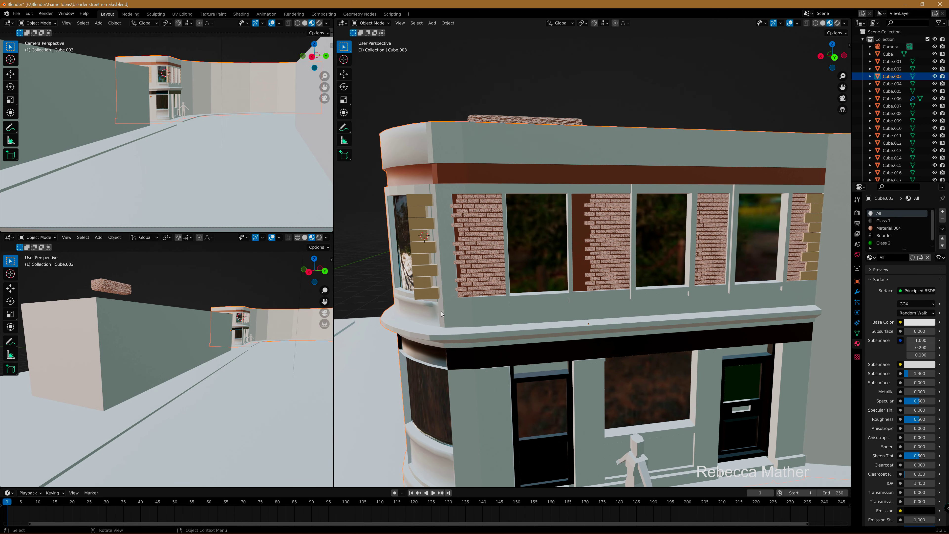
Select the six corner stones on the left pier and slide them along X against its edge.
click(425, 294)
shift+click(425, 270)
shift+click(426, 261)
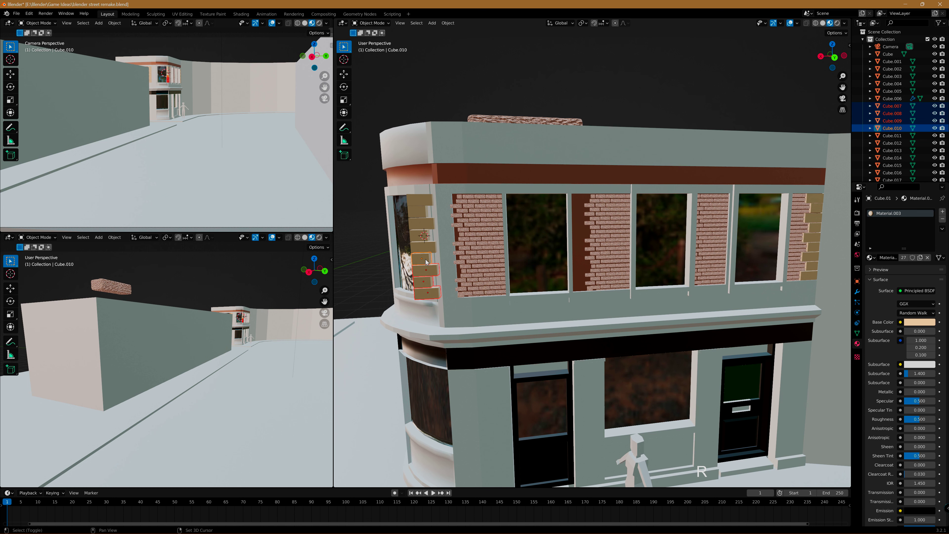
shift+click(423, 248)
shift+click(423, 224)
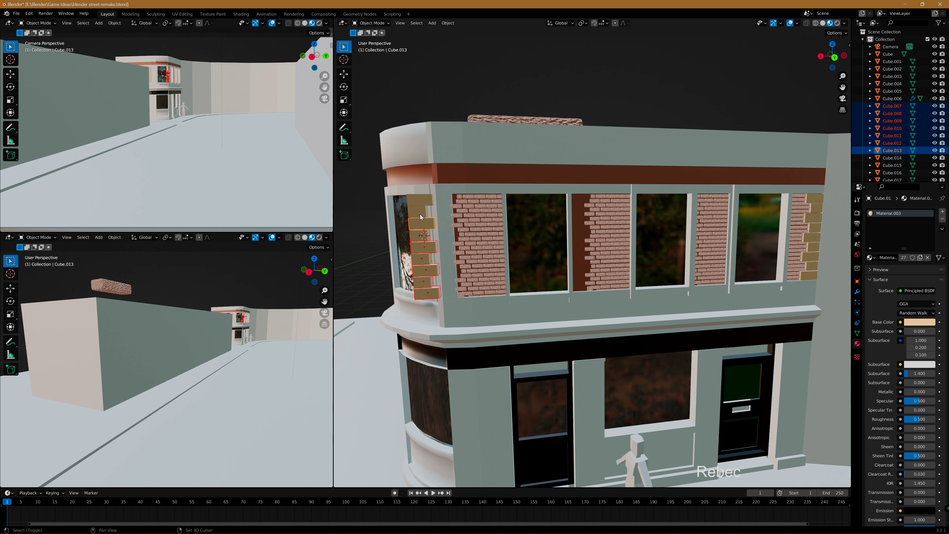
shift+click(420, 200)
scroll(449, 253, up, 1)
key(g)
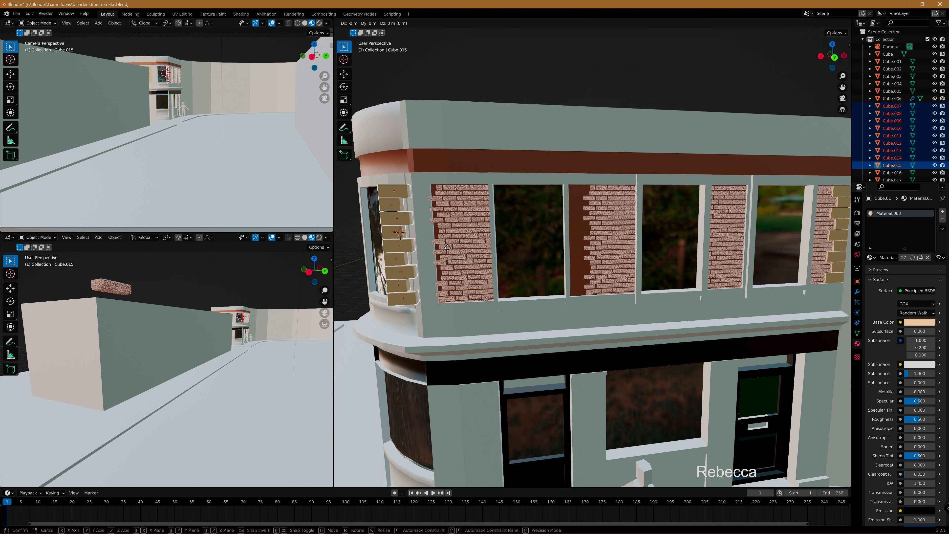
key(x)
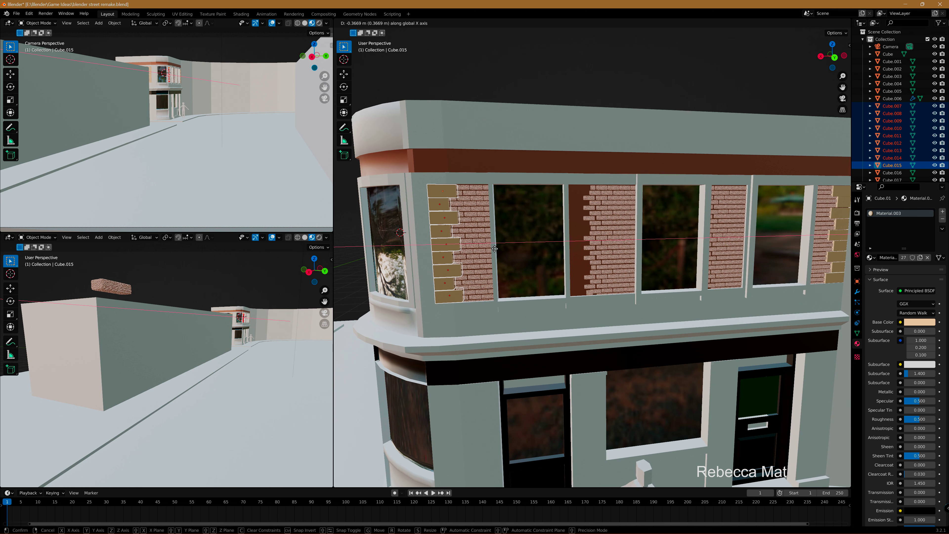
click(495, 249)
click(608, 254)
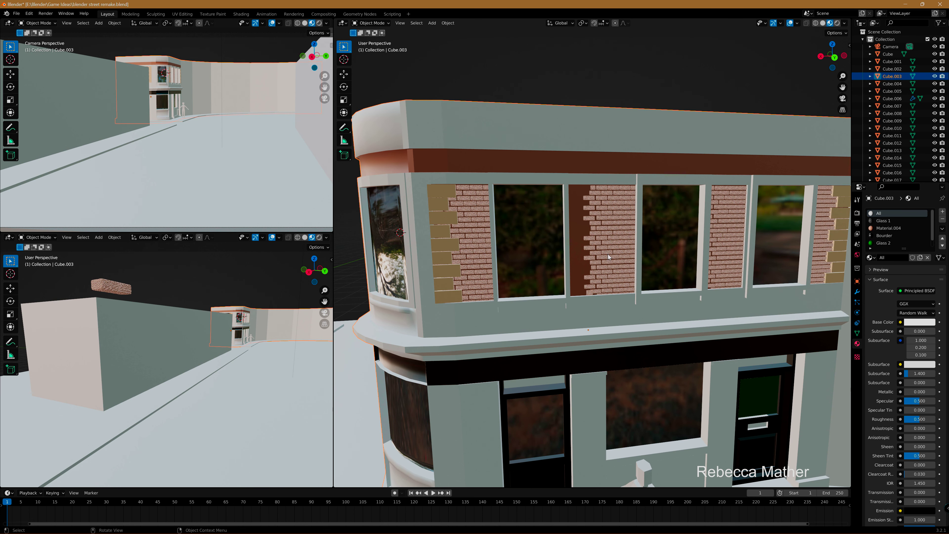
scroll(610, 329, down, 5)
mouse_move(609, 330)
shift+middle_down()
mouse_move(634, 338)
mouse_move(623, 260)
shift+middle_up()
scroll(668, 359, up, 1)
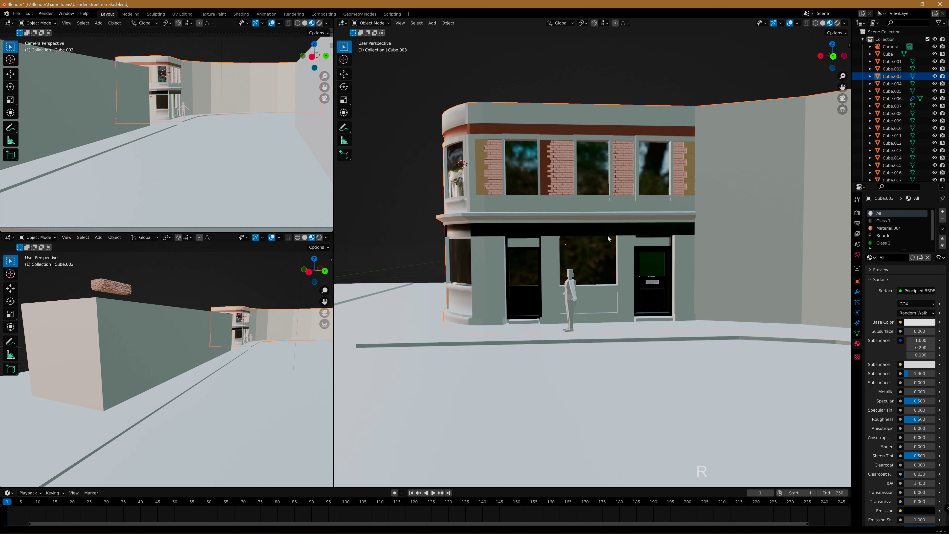
scroll(626, 261, up, 2)
scroll(635, 265, up, 3)
shift+middle_drag(521, 250, 631, 344)
scroll(631, 344, down, 1)
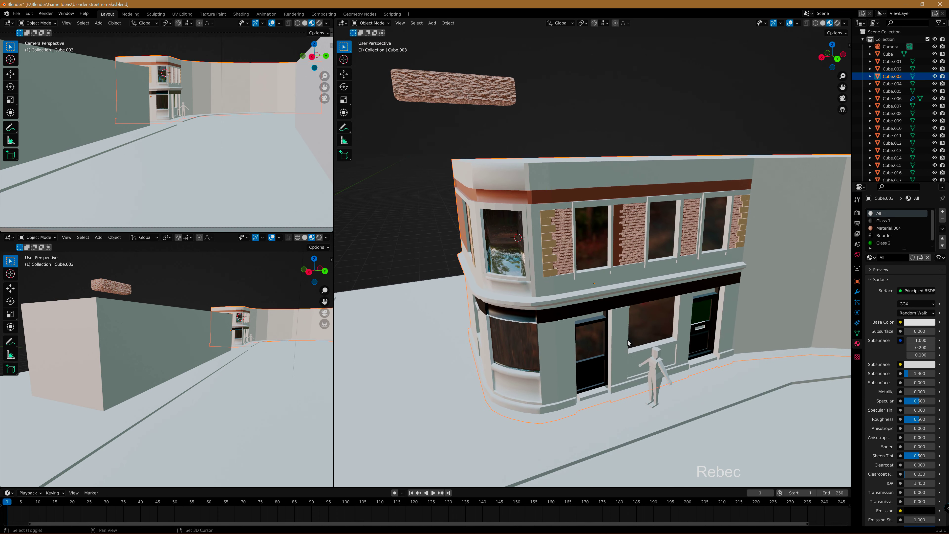
click(837, 23)
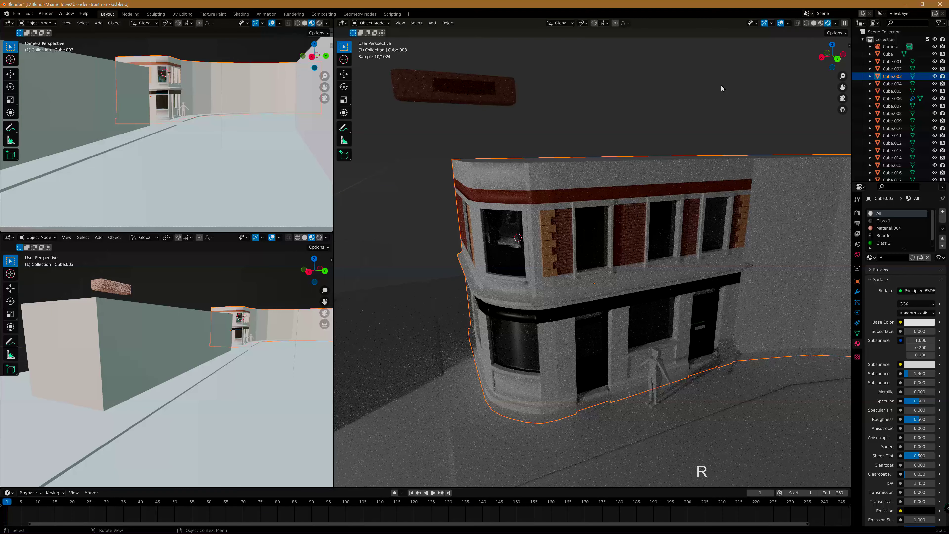
scroll(639, 323, up, 3)
scroll(653, 351, up, 3)
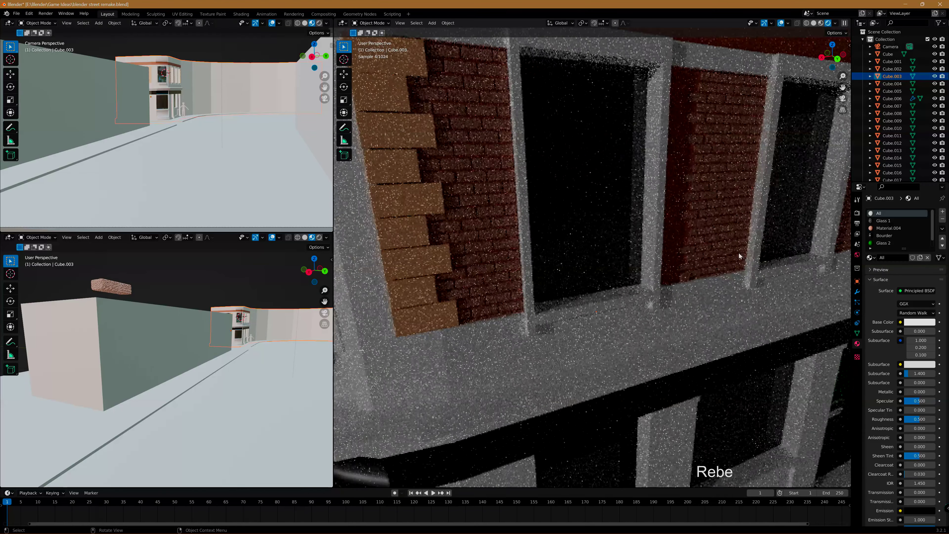
scroll(739, 253, up, 2)
scroll(617, 261, down, 3)
mouse_move(608, 311)
middle_down()
mouse_move(634, 302)
mouse_move(561, 274)
middle_up()
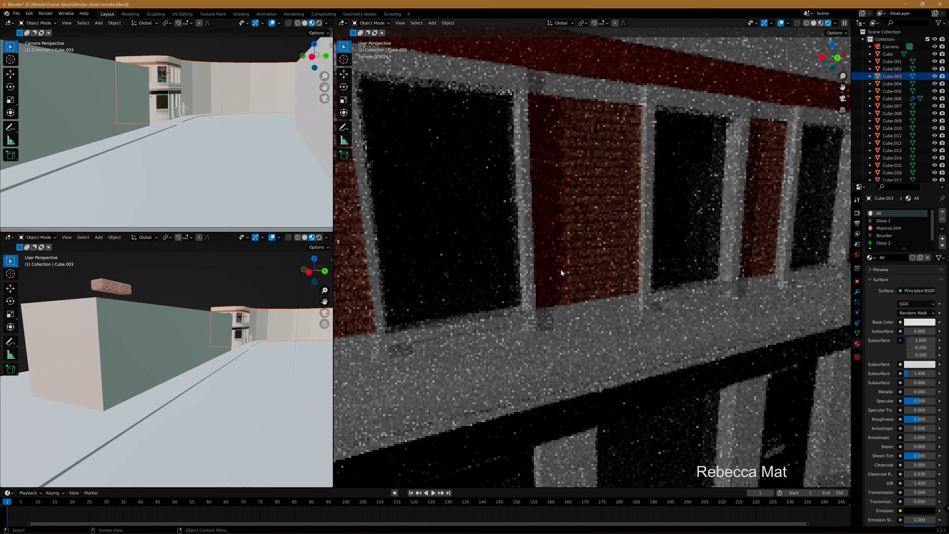
scroll(561, 269, up, 2)
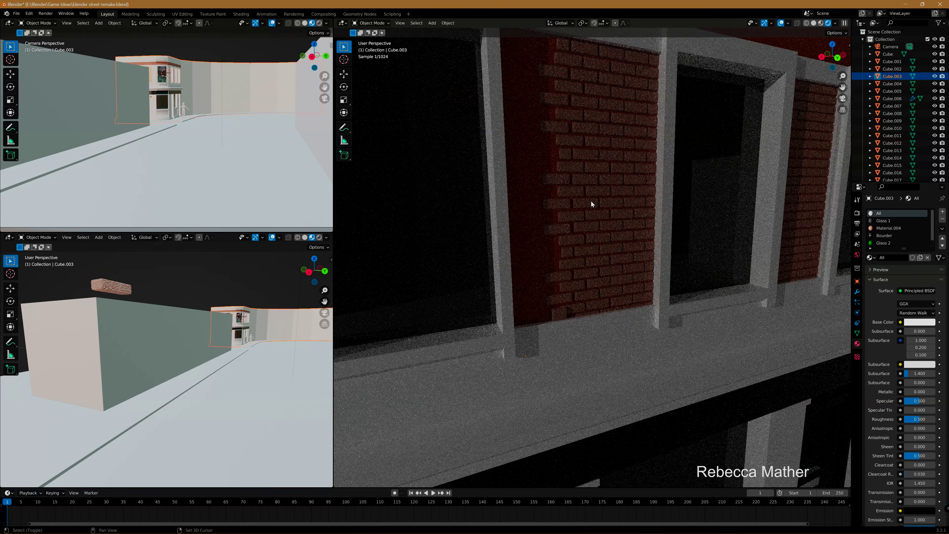
click(821, 23)
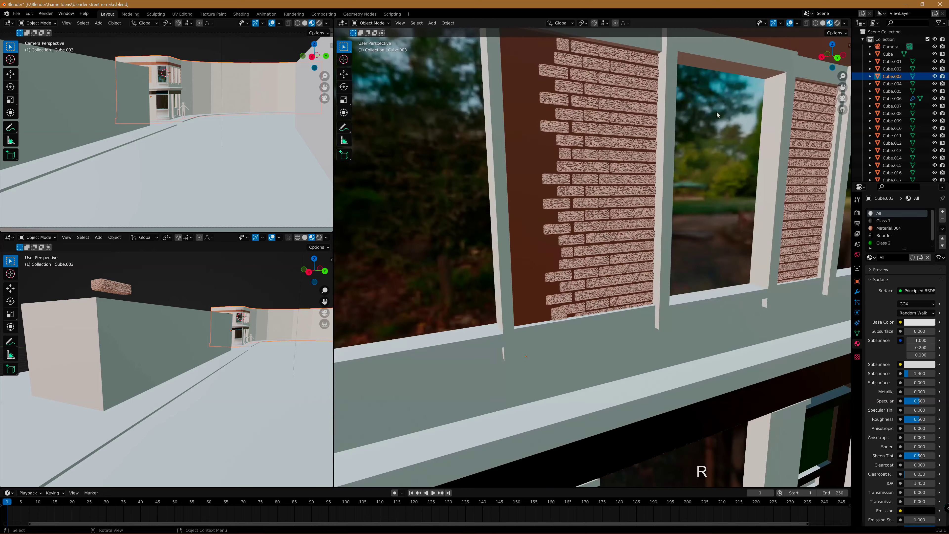
middle_drag(611, 198, 628, 223)
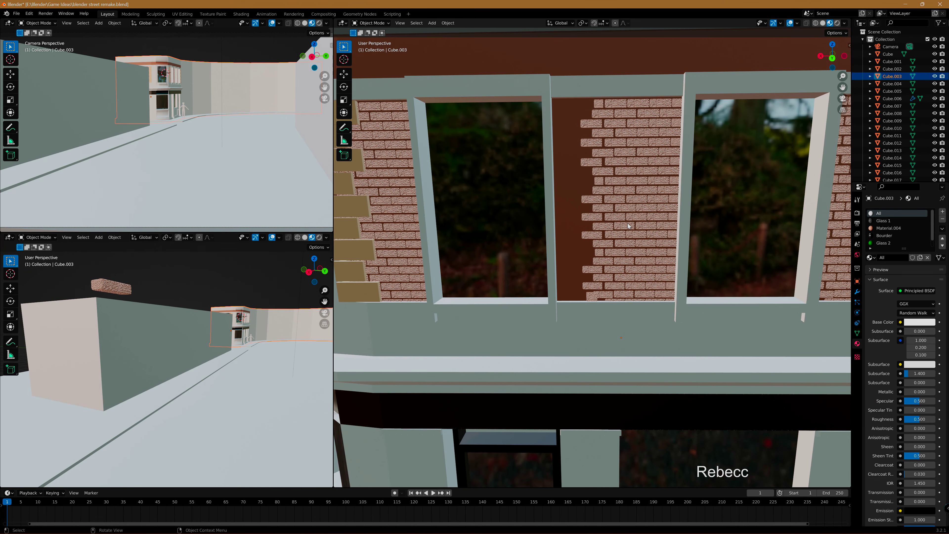
Select the middle pier's edge bricks and shift them along X.
click(594, 236)
shift+click(598, 199)
shift+click(597, 162)
shift+click(597, 142)
shift+click(596, 125)
shift+click(594, 270)
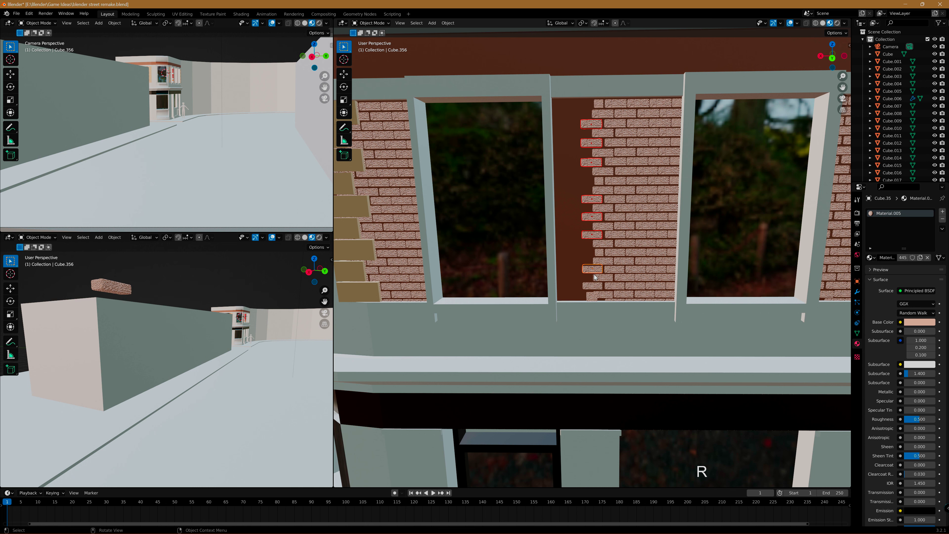
key(g)
key(x)
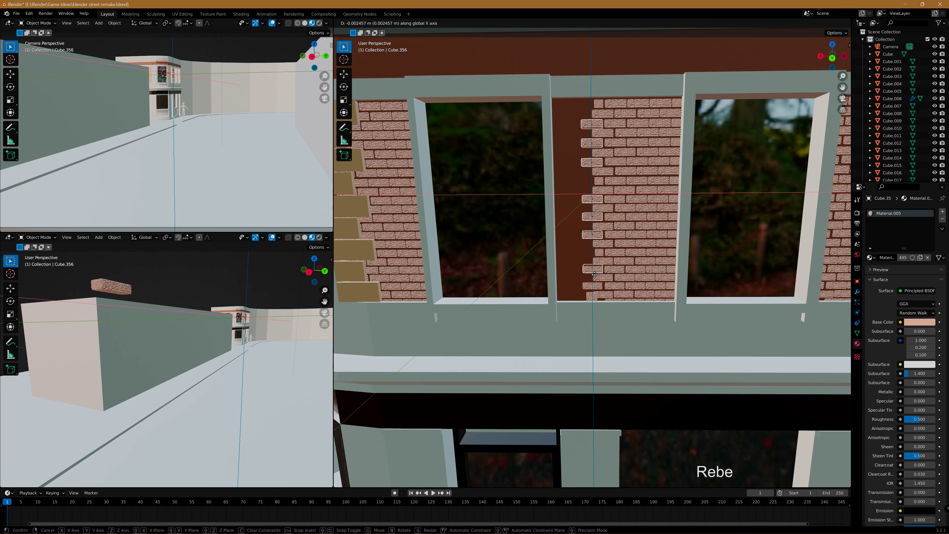
click(594, 275)
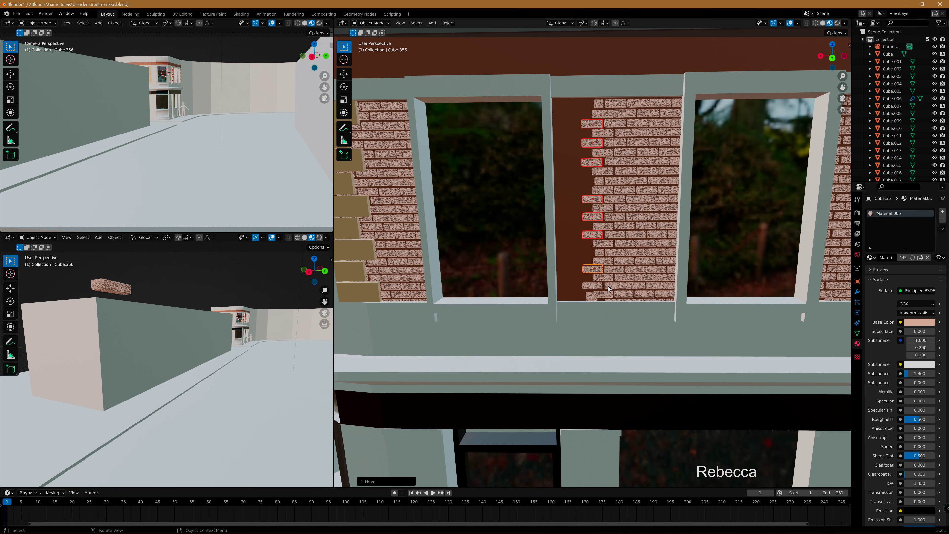
Duplicate the edge bricks along X, undoing an unwanted second copy.
key(shift+d)
key(x)
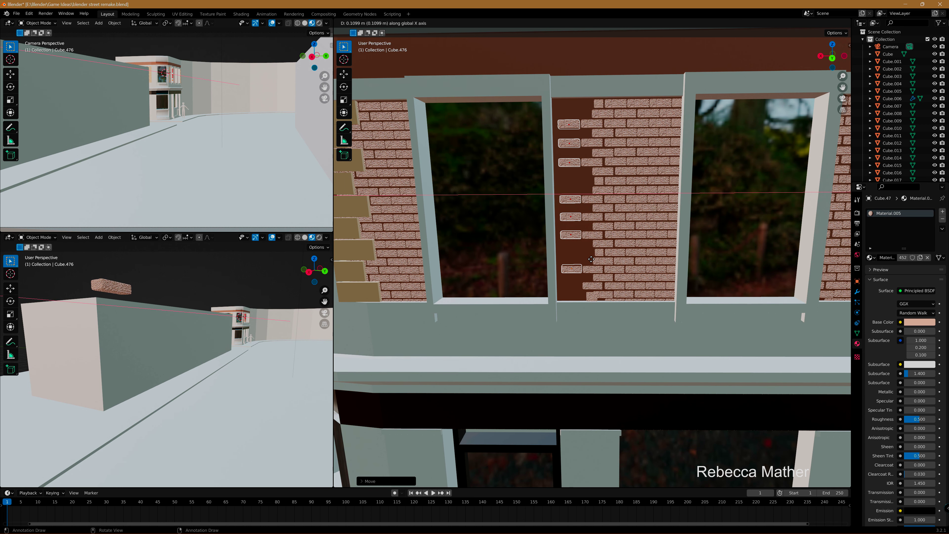
click(590, 259)
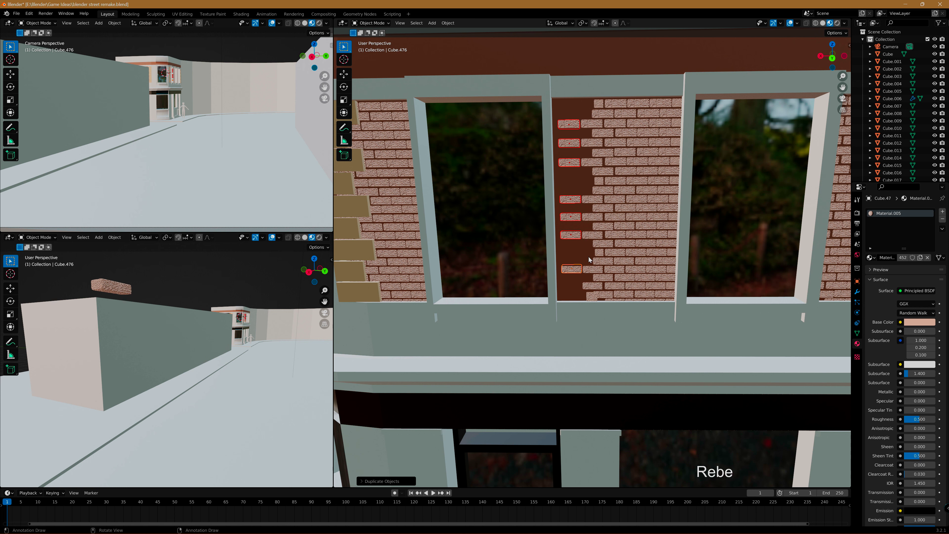
key(shift+d)
key(x)
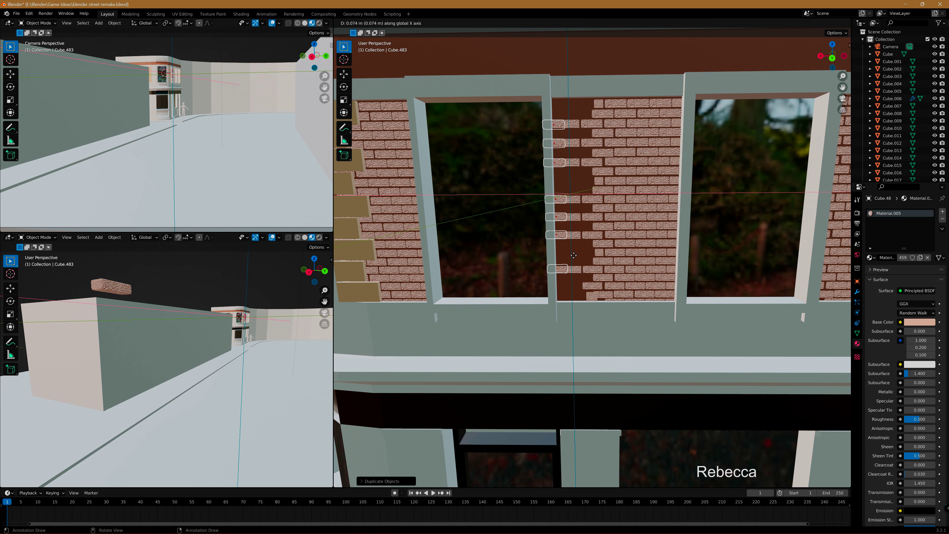
click(574, 258)
key(ctrl+z)
Reselect the seven edge bricks from lowest to top and duplicate them.
scroll(574, 257, up, 1)
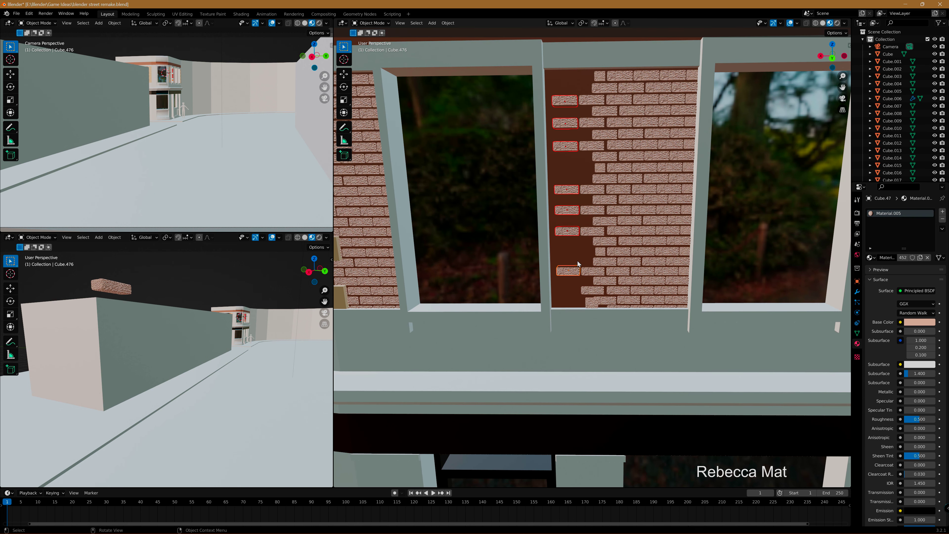
click(600, 262)
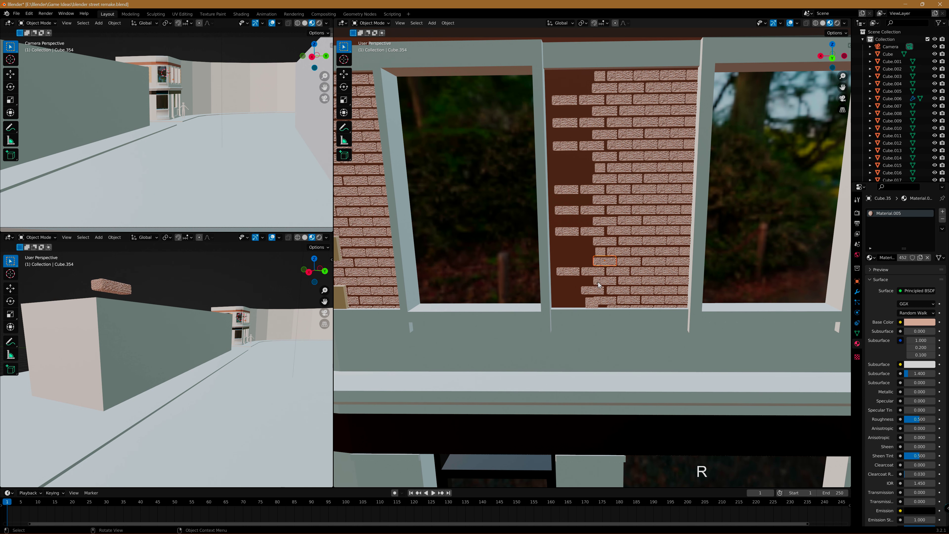
click(569, 275)
shift+click(568, 230)
shift+click(568, 210)
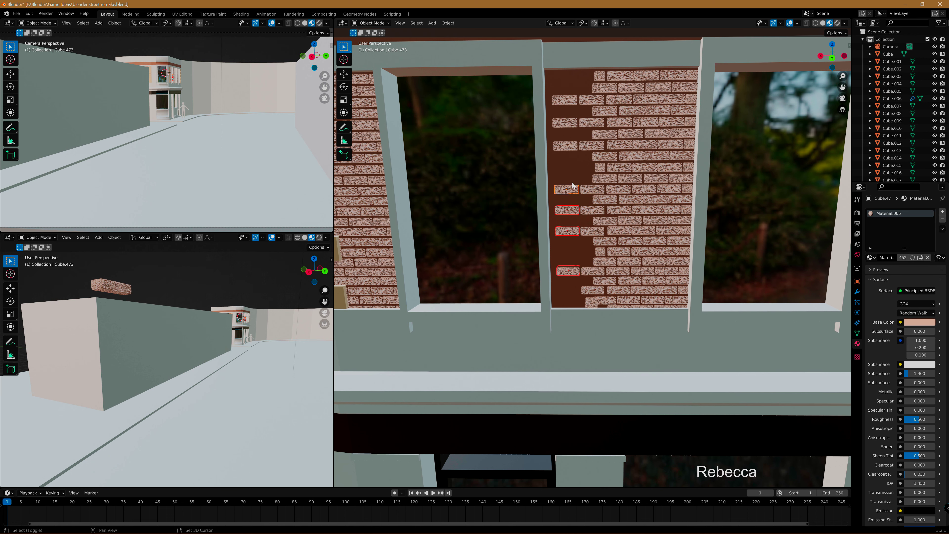
shift+click(568, 148)
key(shift+d)
Place the copied edge bricks left, squash them into narrow slivers and reposition along X.
key(x)
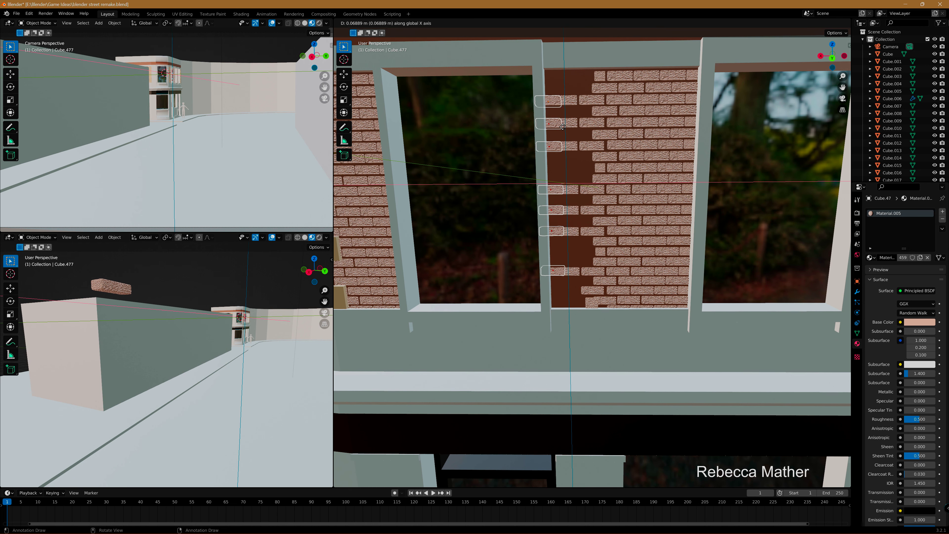
click(549, 127)
key(r)
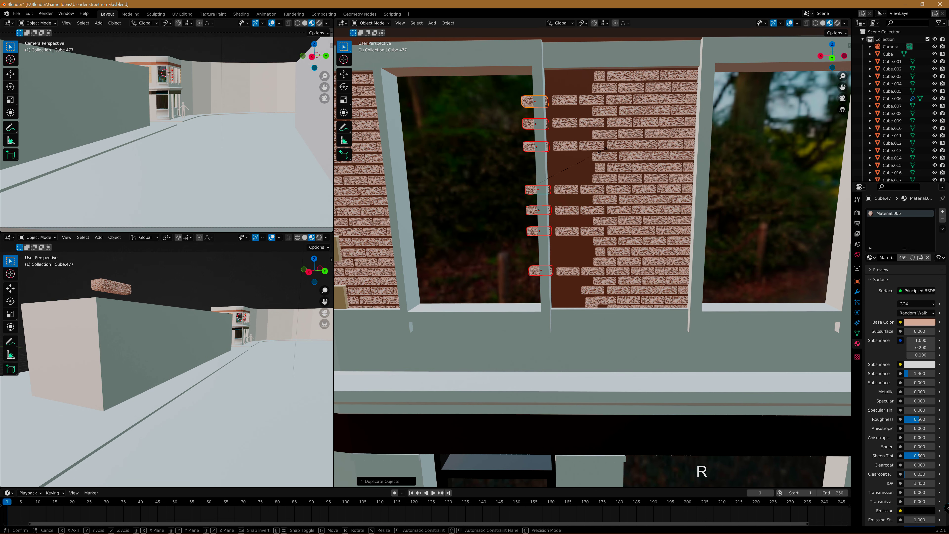
key(s)
click(558, 178)
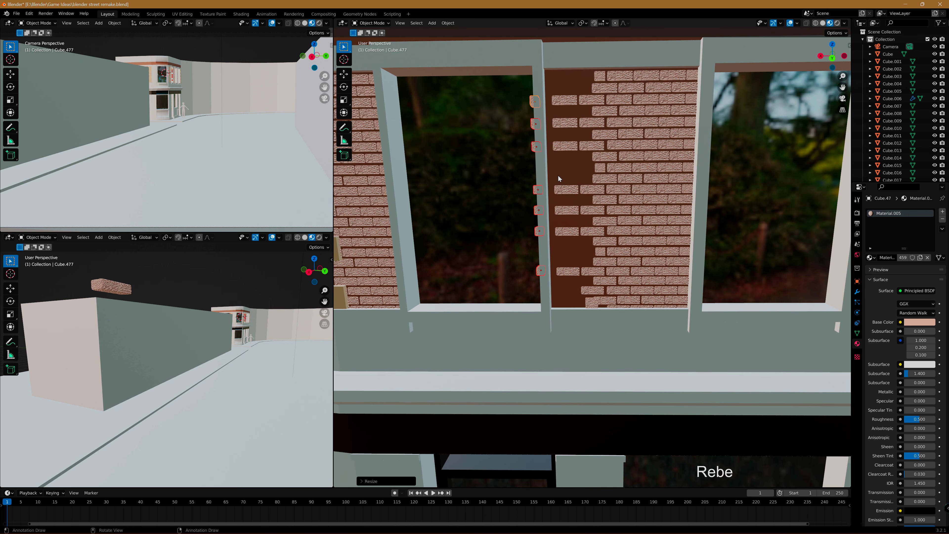
key(g)
key(y)
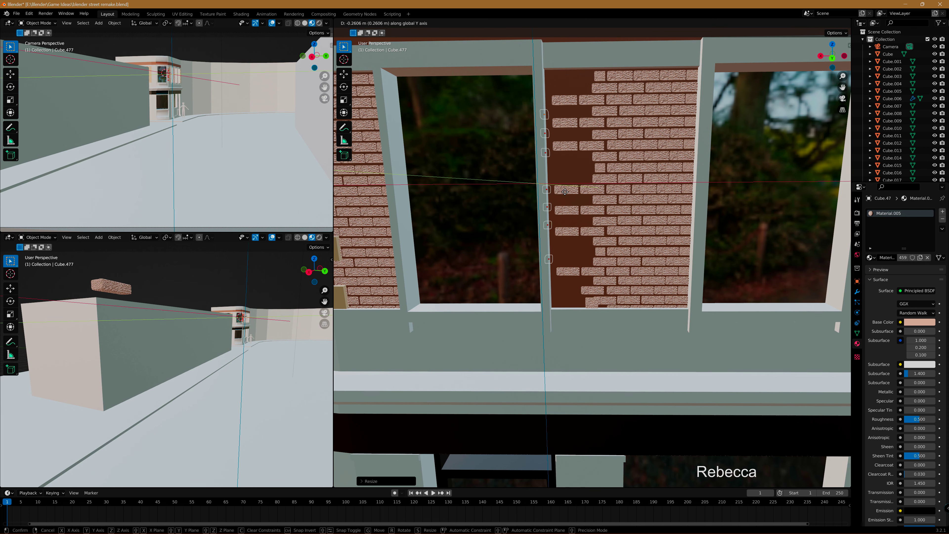
key(x)
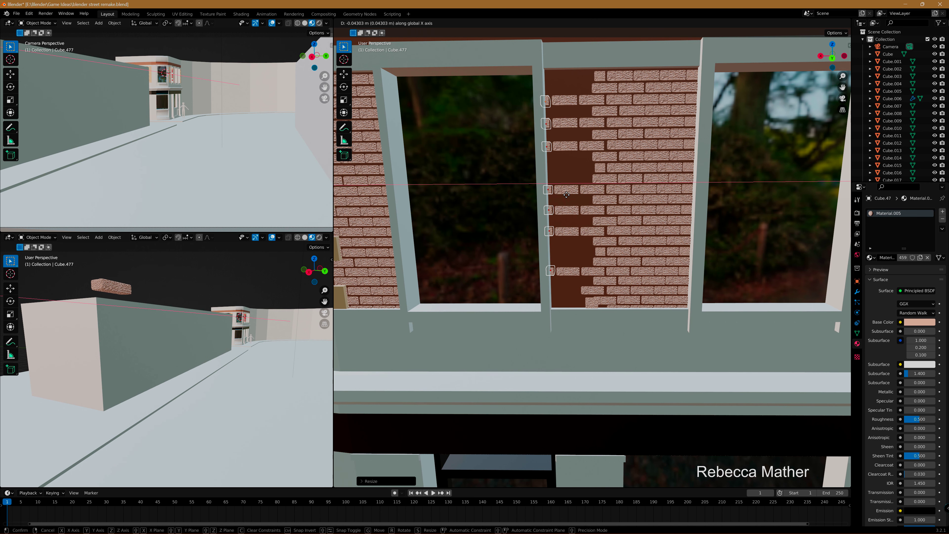
click(567, 194)
Reposition the column of edge bricks along X.
click(605, 261)
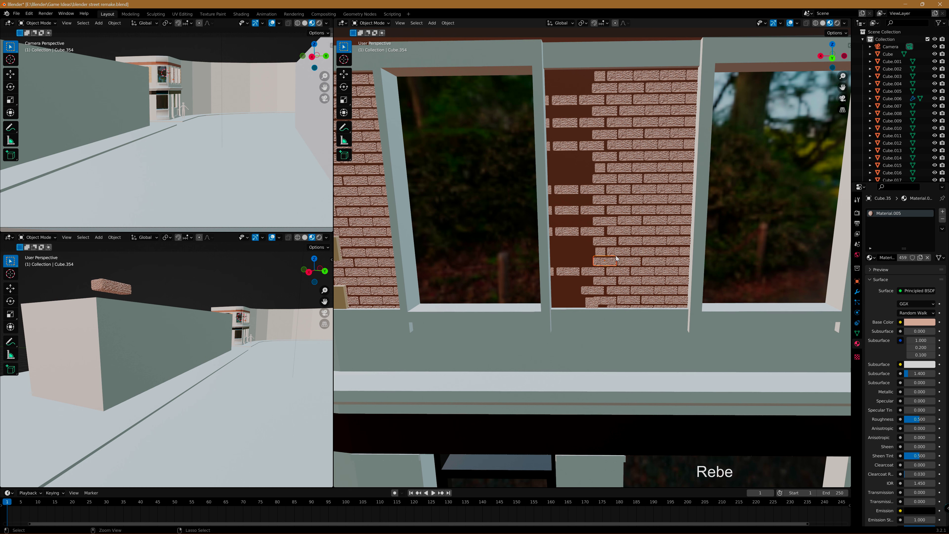
key(ctrl+z)
key(g)
key(y)
key(x)
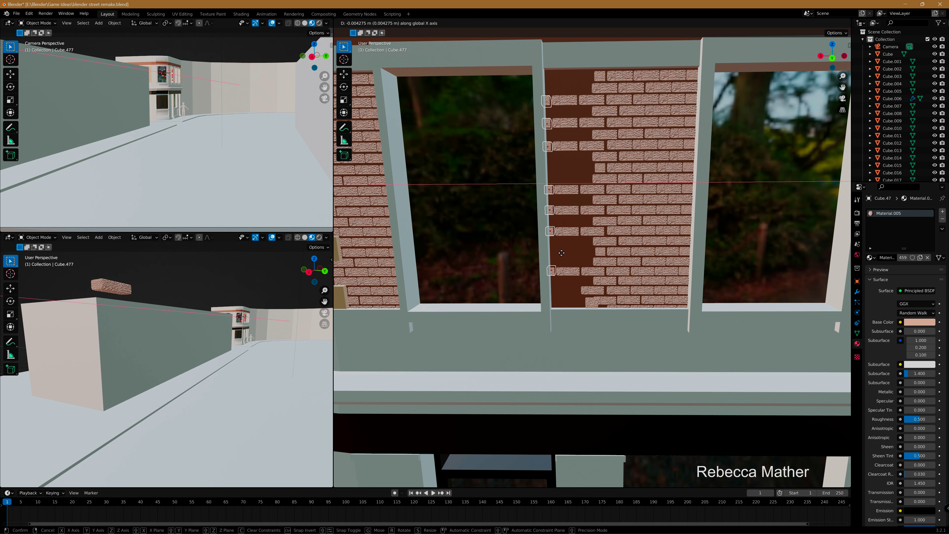
click(562, 252)
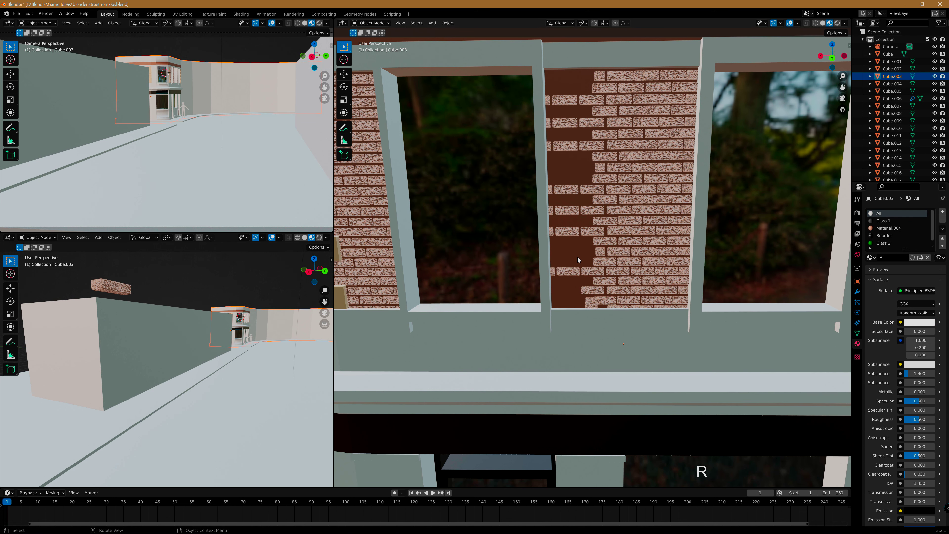
Copy three lower pier bricks left along X, deleting the one in the window gap and a stray brick.
click(627, 265)
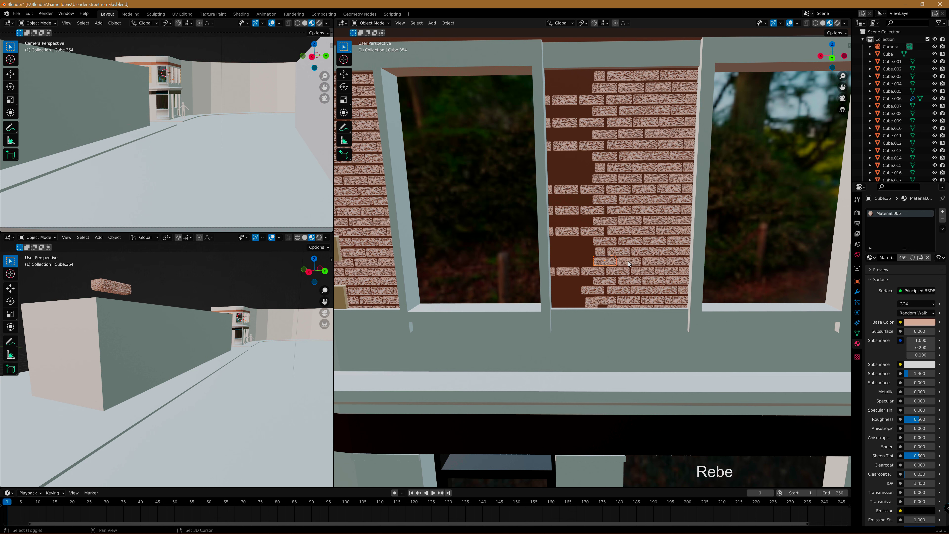
shift+click(629, 264)
key(shift+d)
key(x)
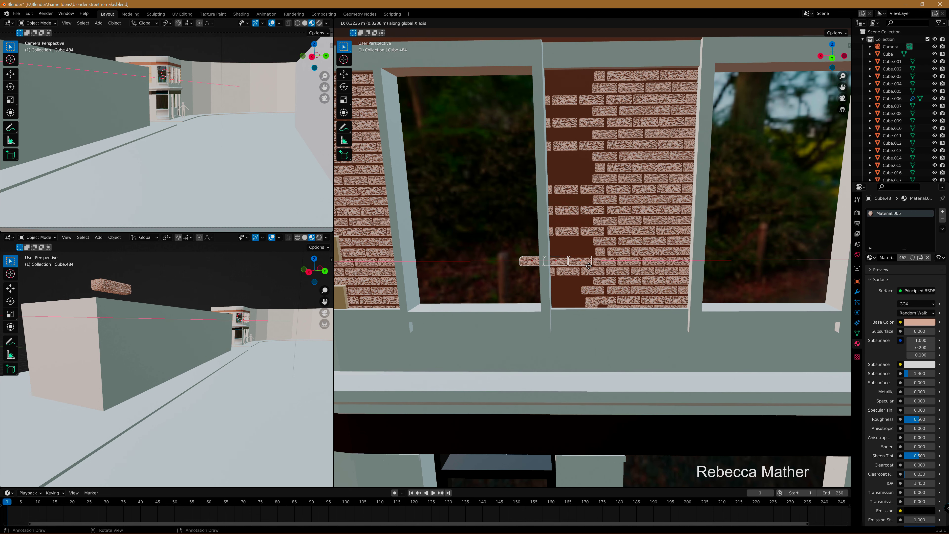
click(588, 265)
click(533, 263)
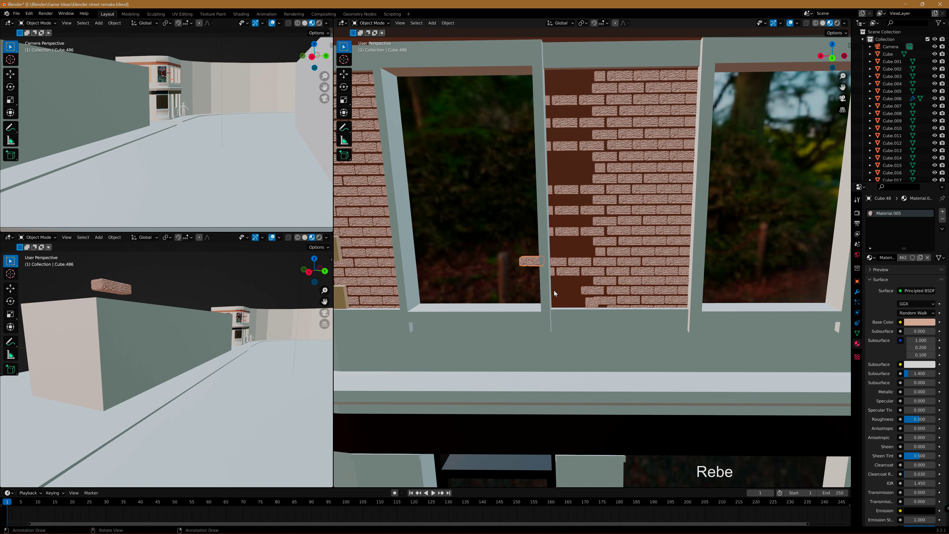
key(Delete)
click(600, 252)
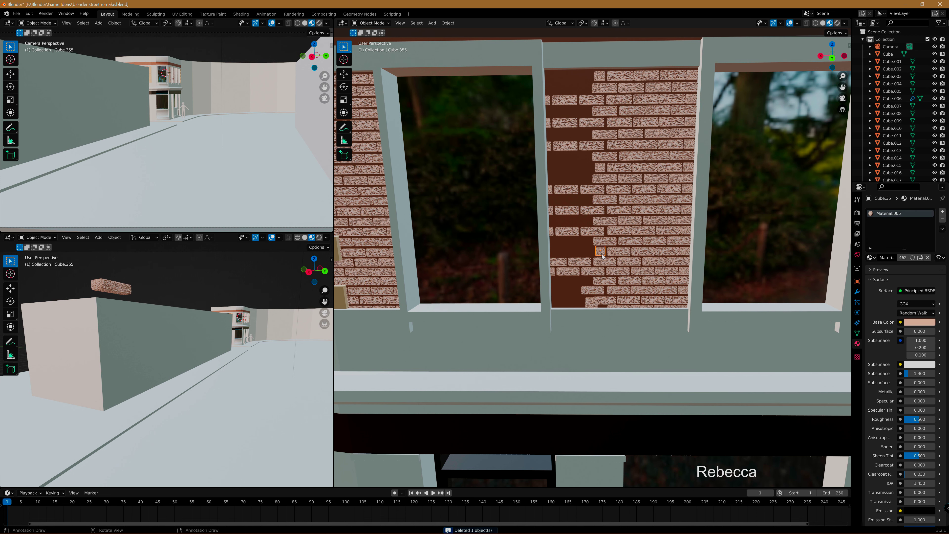
key(Delete)
Copy a lower row of bricks left along X and shrink the leftmost copy slightly.
click(619, 252)
shift+click(650, 252)
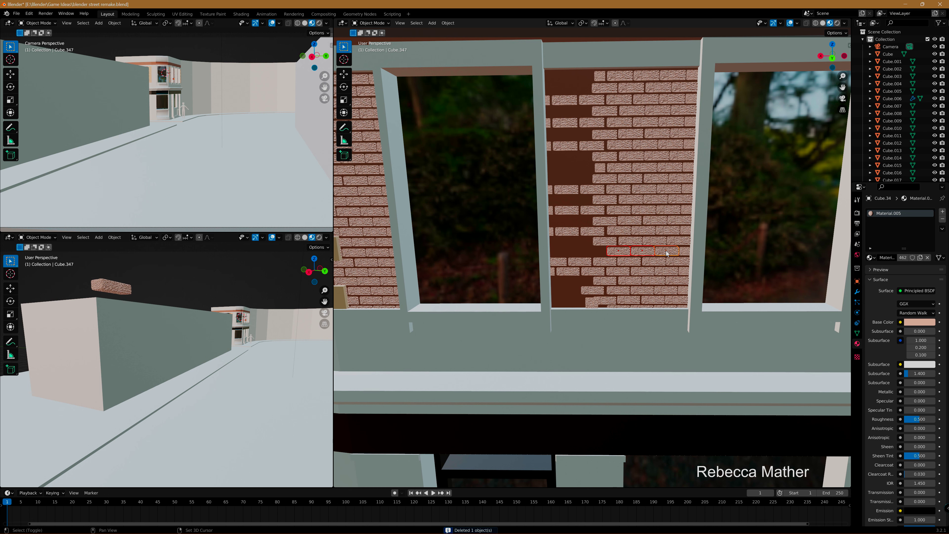
key(g)
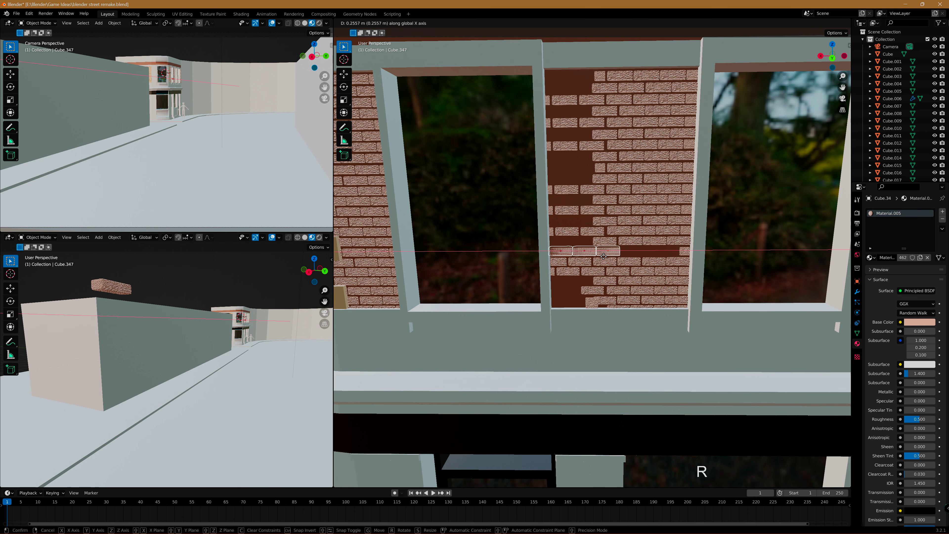
click(605, 258)
key(ctrl+z)
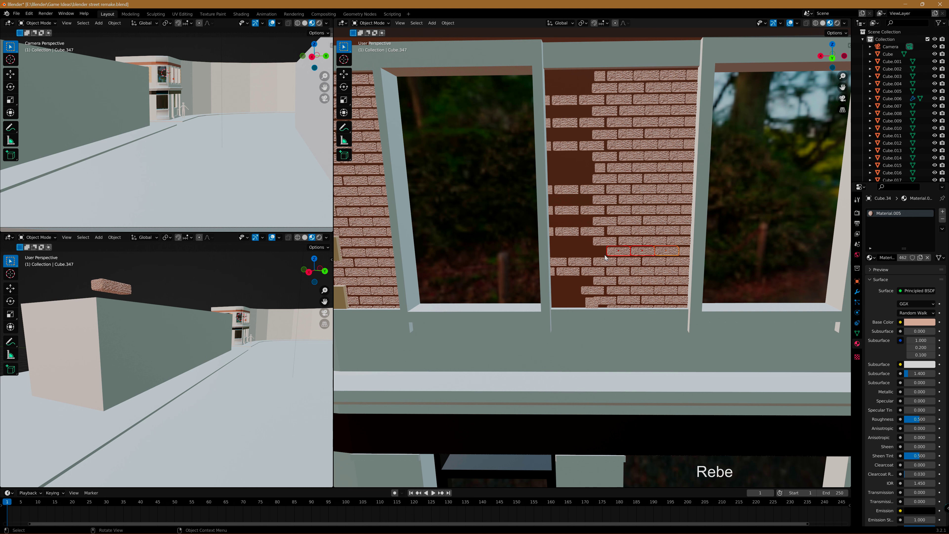
key(shift+d)
key(x)
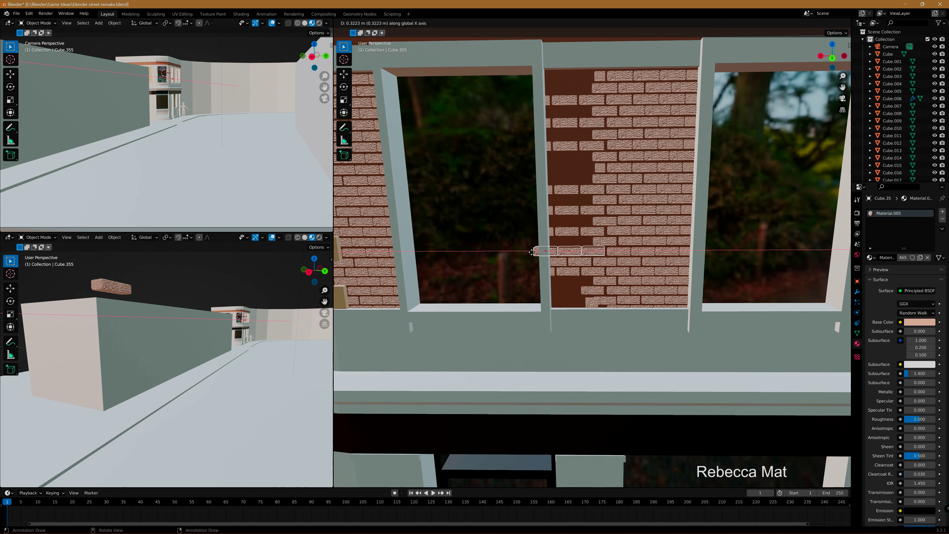
click(531, 252)
click(536, 254)
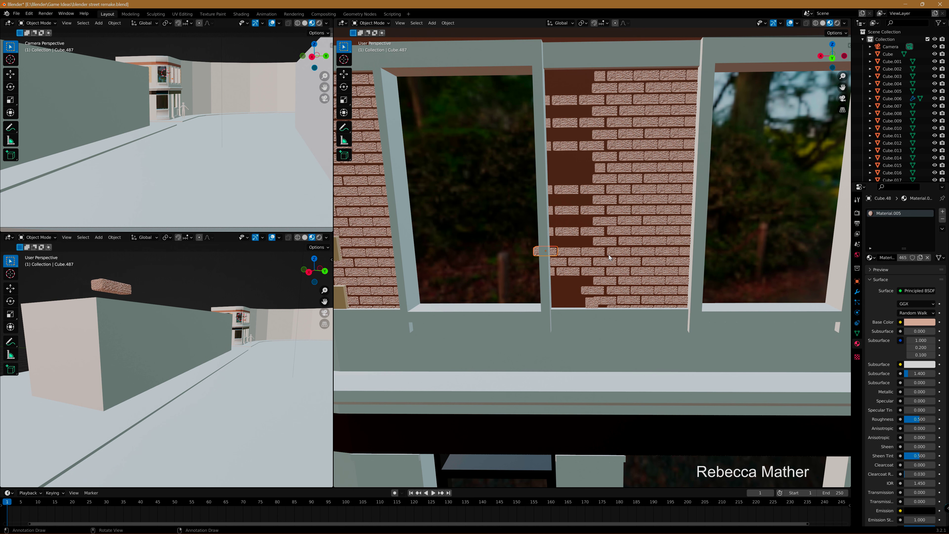
key(s)
click(593, 258)
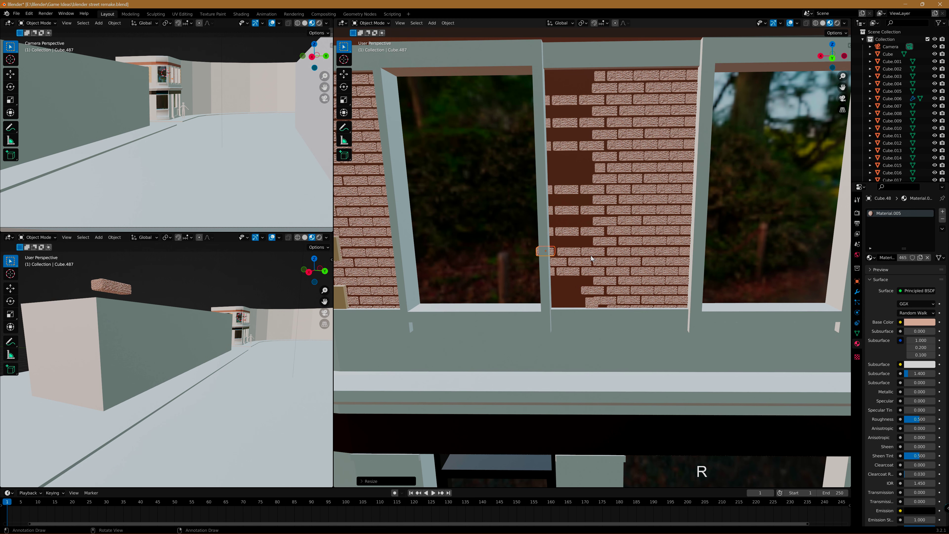
Nudge the shrunken brick along X into its final position.
key(g)
click(593, 260)
key(g)
key(Escape)
key(ctrl+z)
key(g)
key(x)
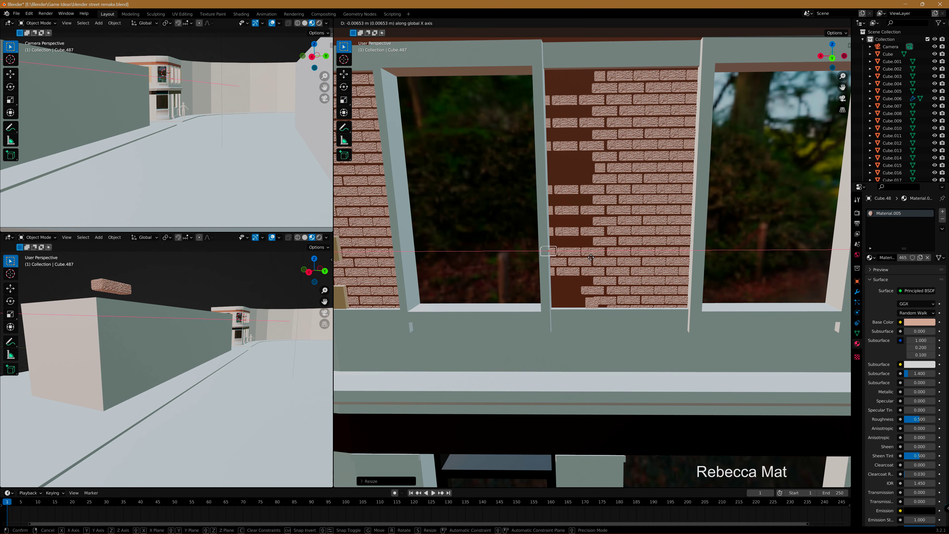
click(590, 258)
scroll(585, 251, up, 1)
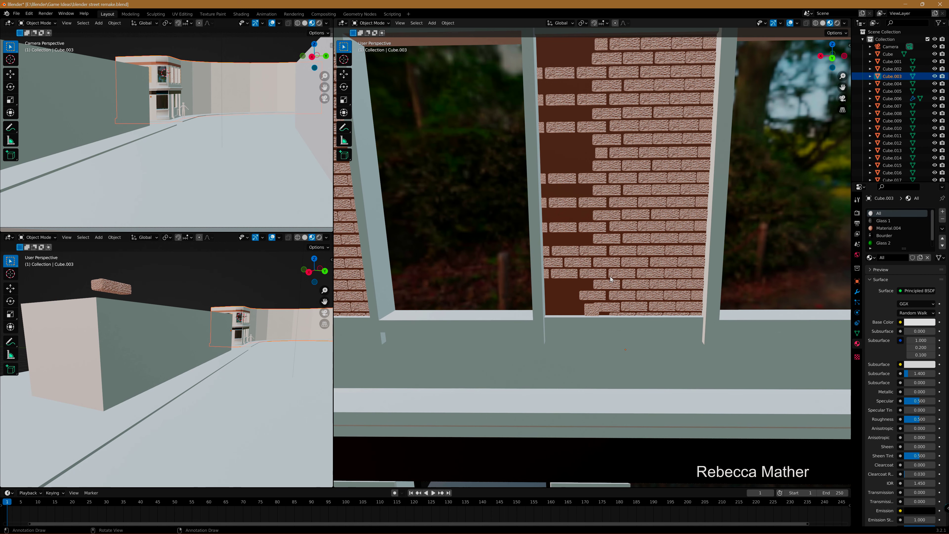
Copy two pairs of bricks left along X into the gaps at the pier's edge.
click(607, 239)
shift+click(639, 238)
key(shift+d)
key(x)
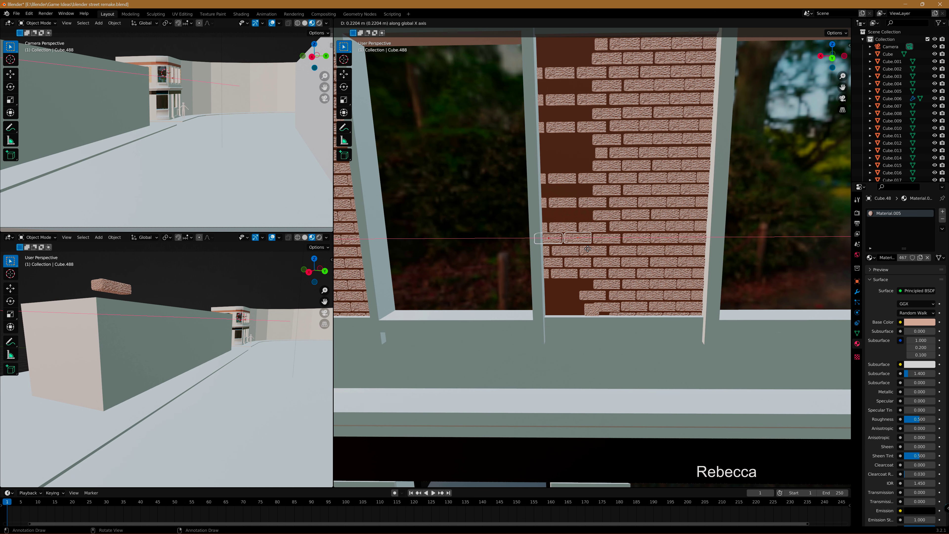
click(588, 248)
click(606, 216)
shift+click(635, 217)
key(shift+d)
key(x)
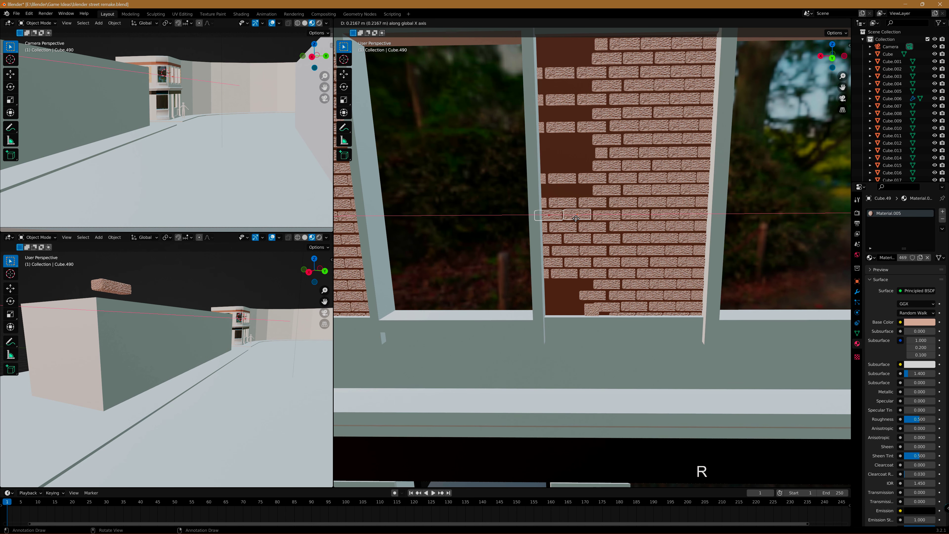
click(576, 219)
Copy two single bricks higher up to the pier edge and delete a misplaced brick.
click(607, 192)
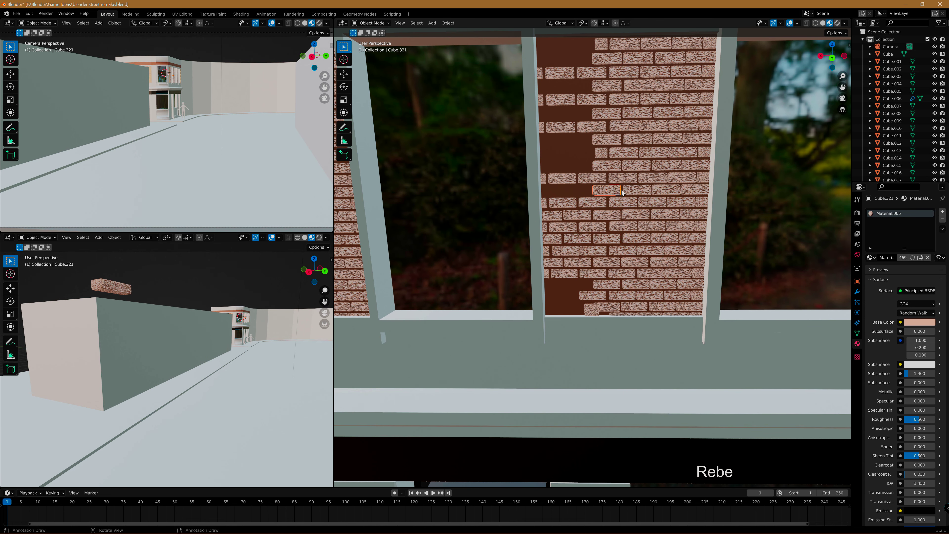
key(shift+d)
key(x)
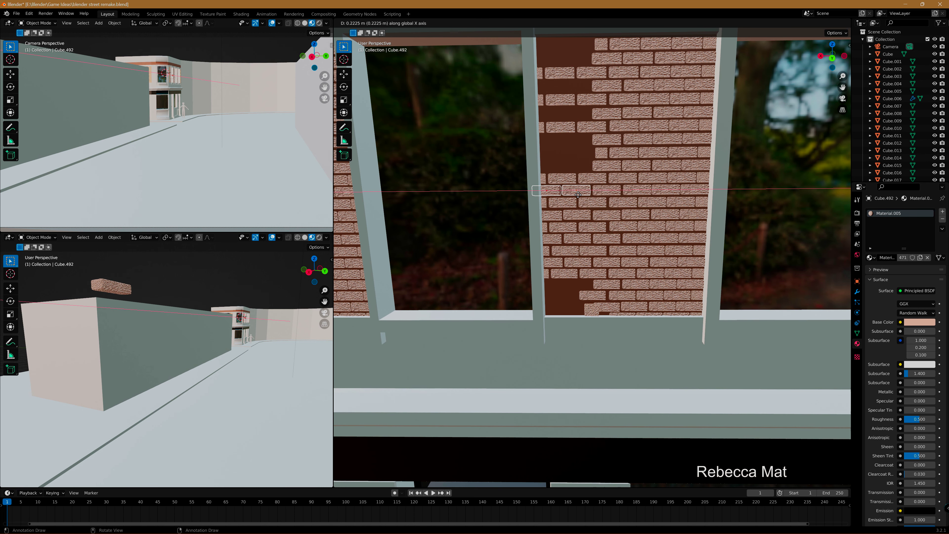
click(578, 194)
click(613, 167)
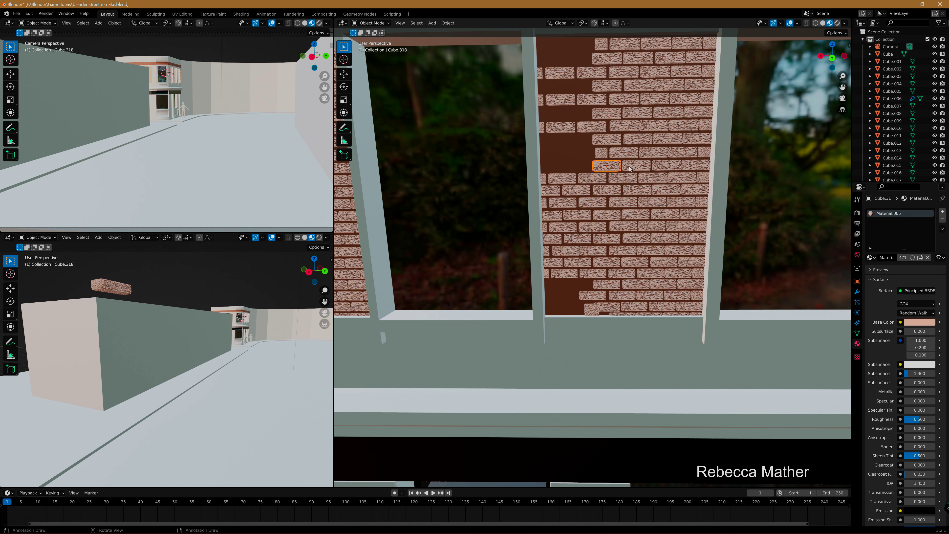
key(shift+d)
key(x)
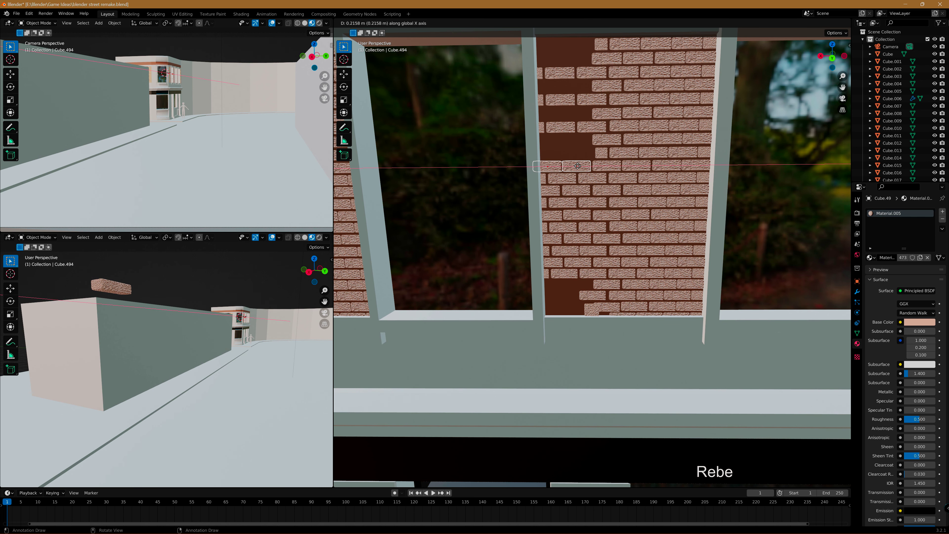
click(577, 166)
click(601, 154)
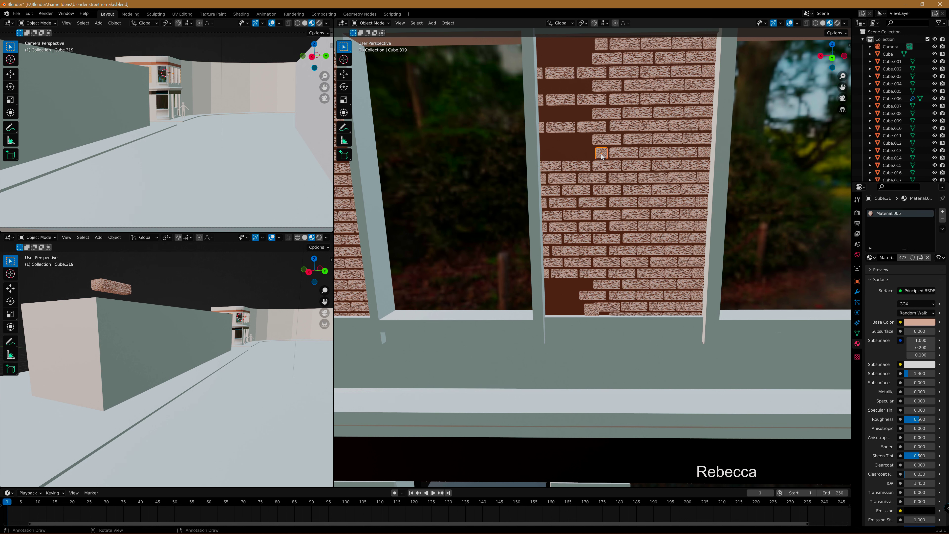
key(Delete)
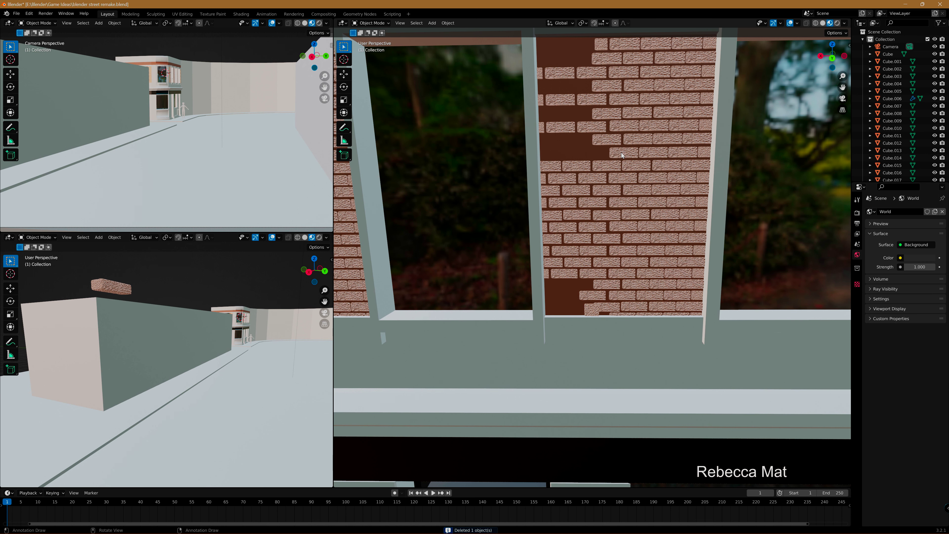
Fill a gap with two brick copies, shortening the edge brick in X and aligning it.
click(621, 155)
key(shift+d)
key(x)
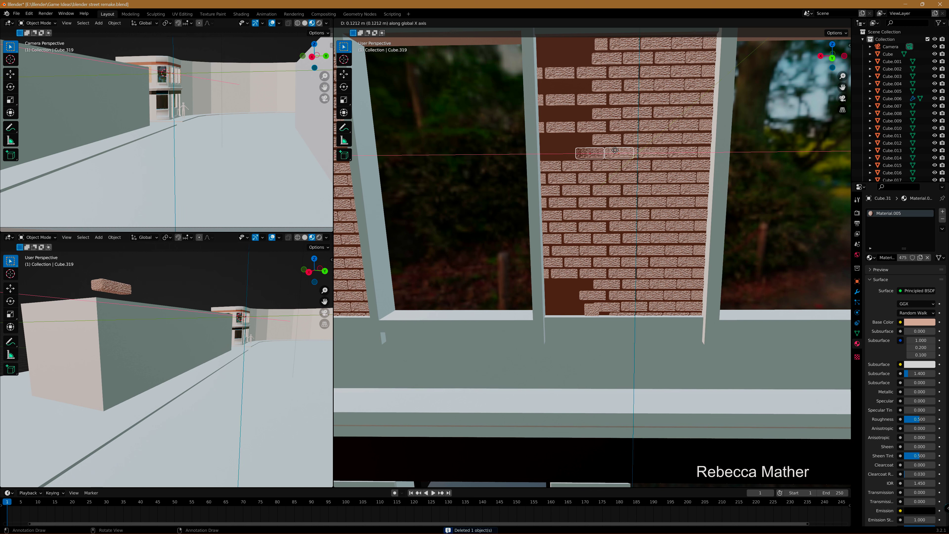
click(606, 157)
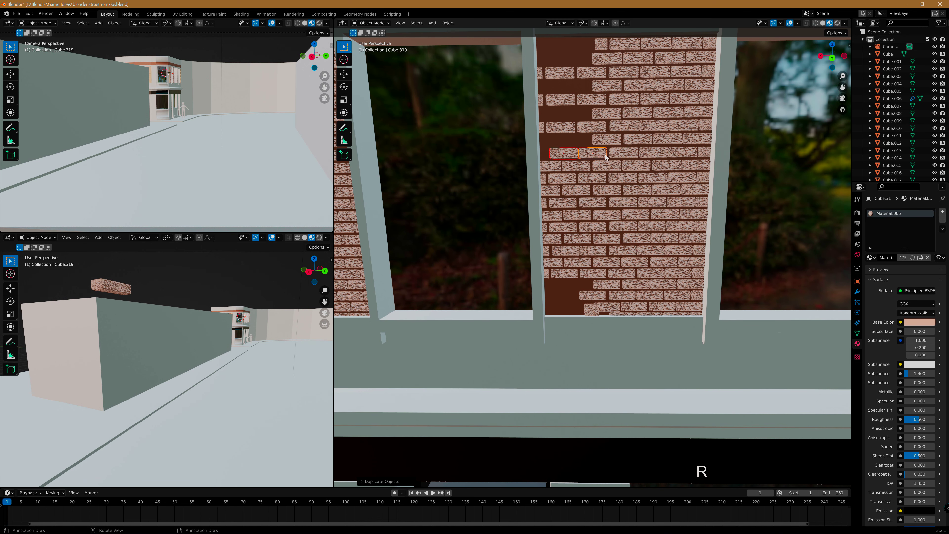
key(shift+d)
key(x)
click(595, 160)
key(s)
key(x)
click(569, 155)
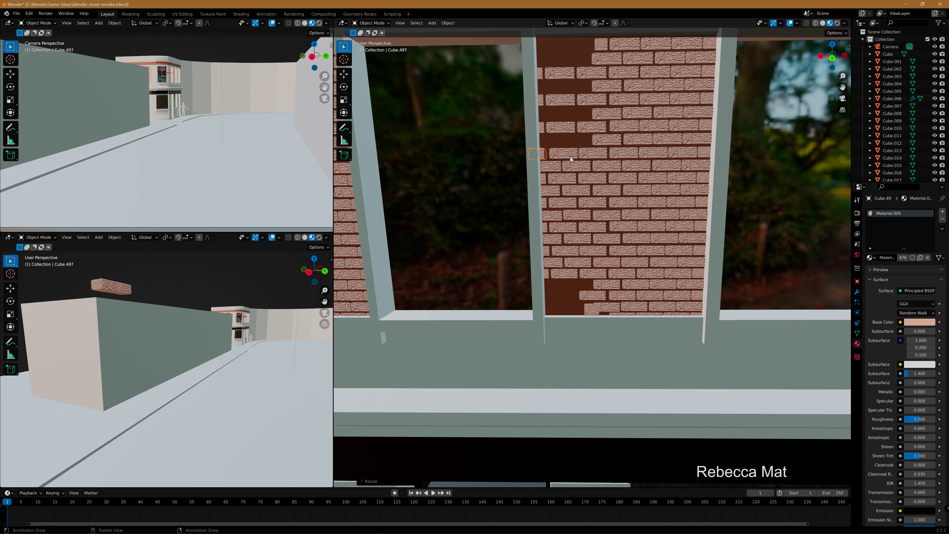
key(g)
key(x)
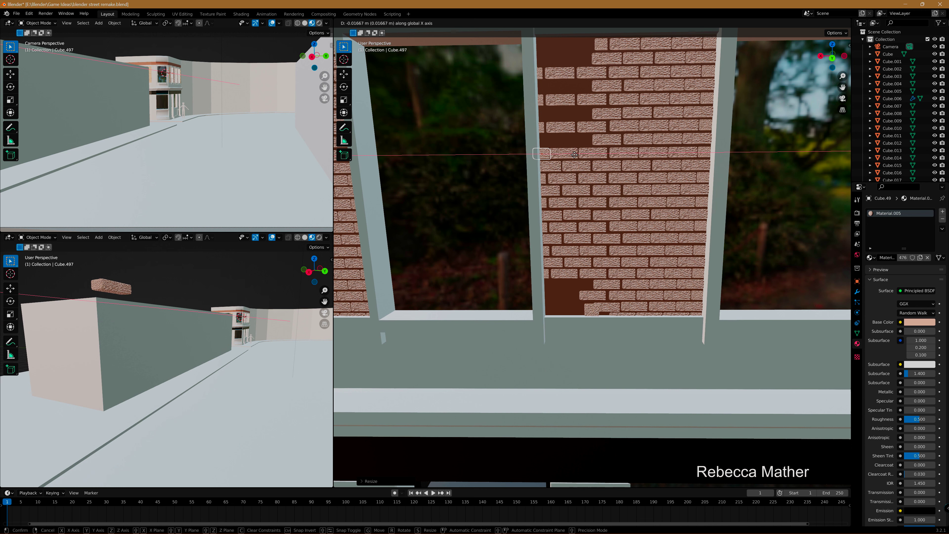
click(573, 155)
Copy two more pairs of bricks left along X near the top of the pier.
click(607, 139)
shift+click(652, 144)
key(shift+d)
key(x)
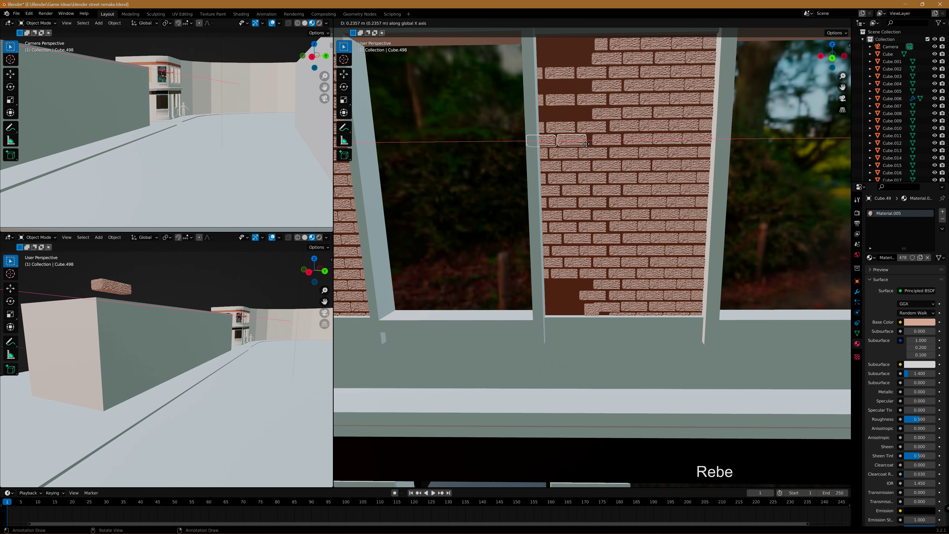
click(589, 144)
click(607, 117)
shift+click(637, 113)
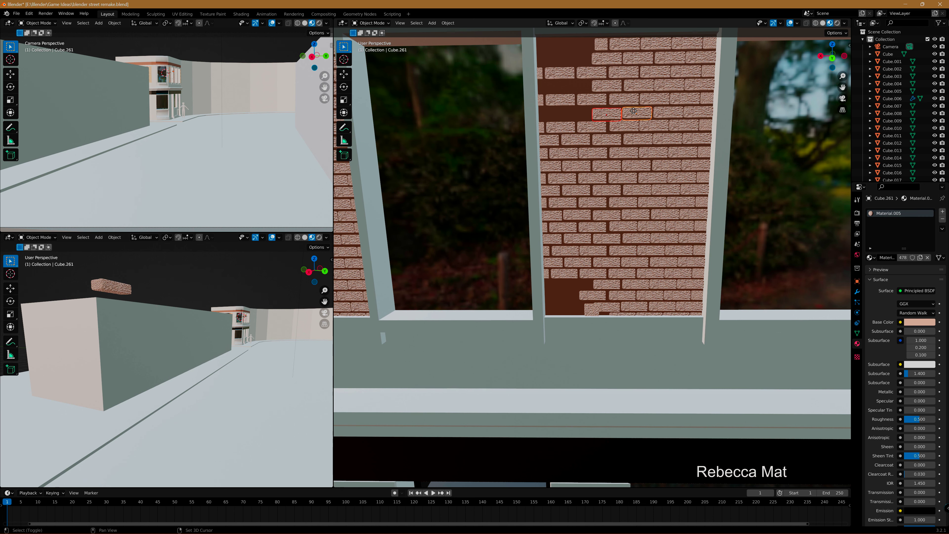
key(shift+d)
key(x)
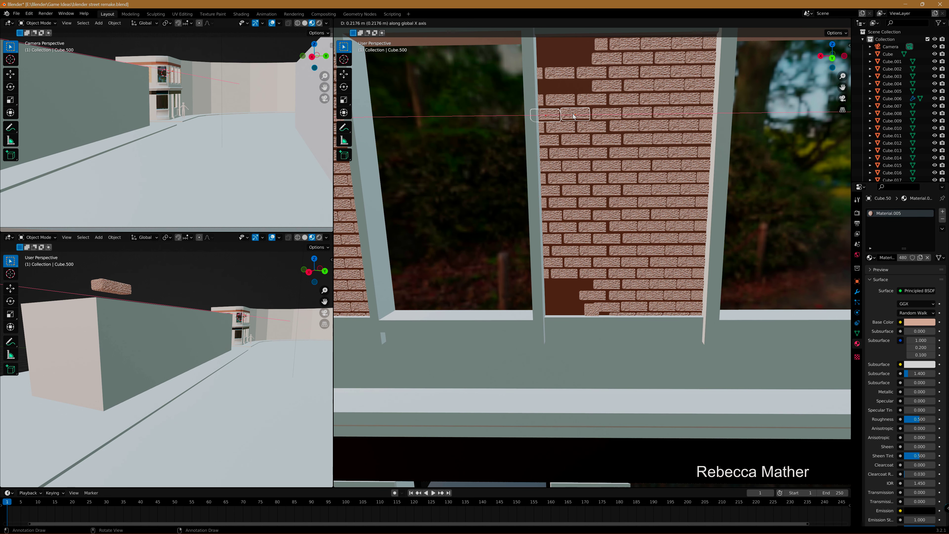
click(612, 89)
Duplicate a brick twice along X to fill the pier's upper-left edge.
key(shift+d)
key(x)
click(583, 88)
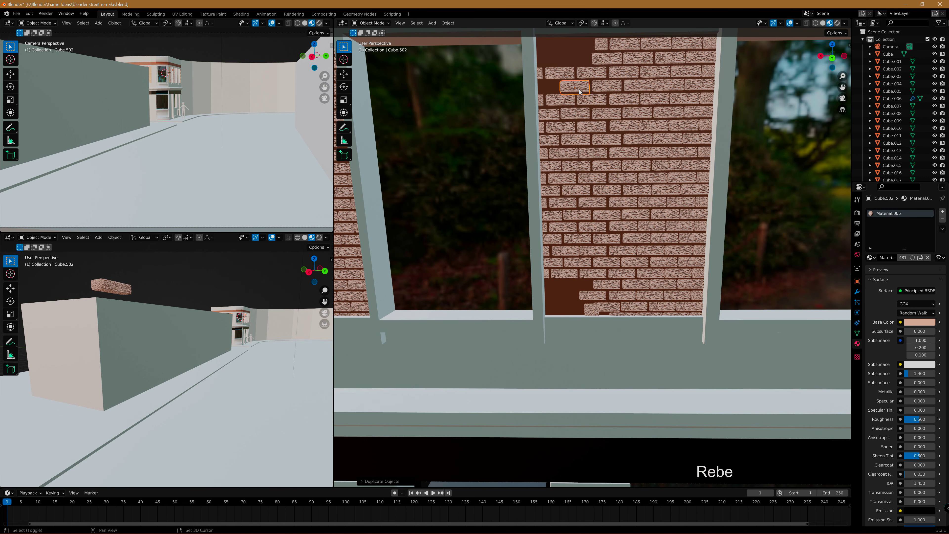
key(shift+d)
key(x)
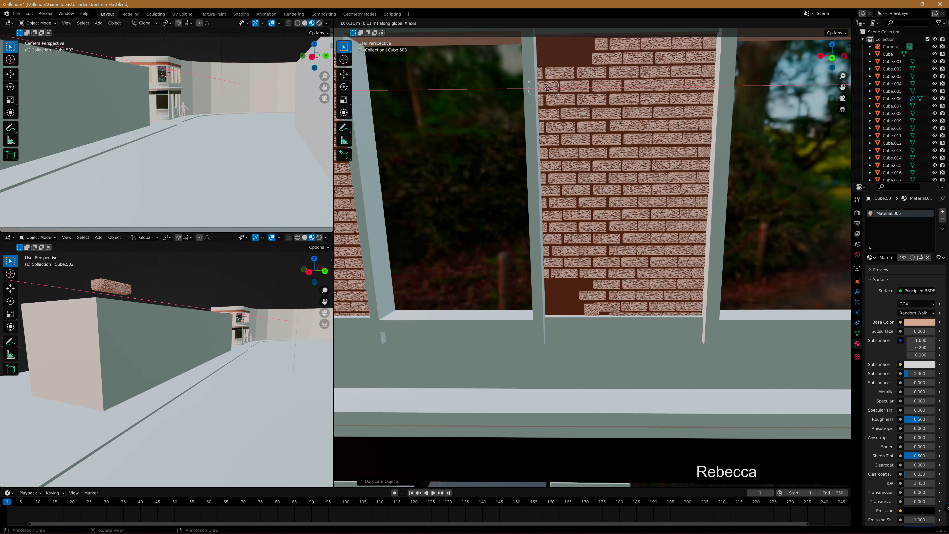
click(548, 92)
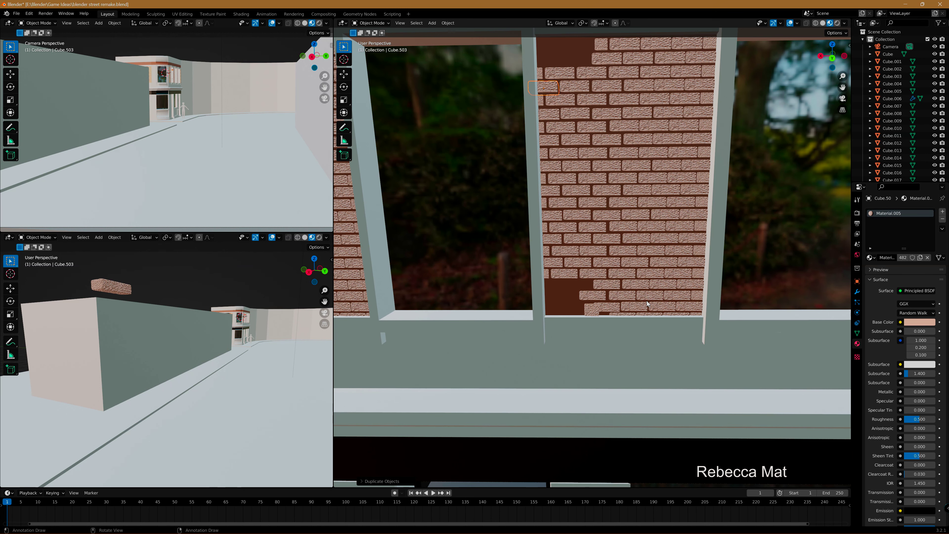
shift+middle_drag(625, 297, 630, 271)
Duplicate the bottom-row bricks horizontally twice to fill the row out to its left end.
click(613, 256)
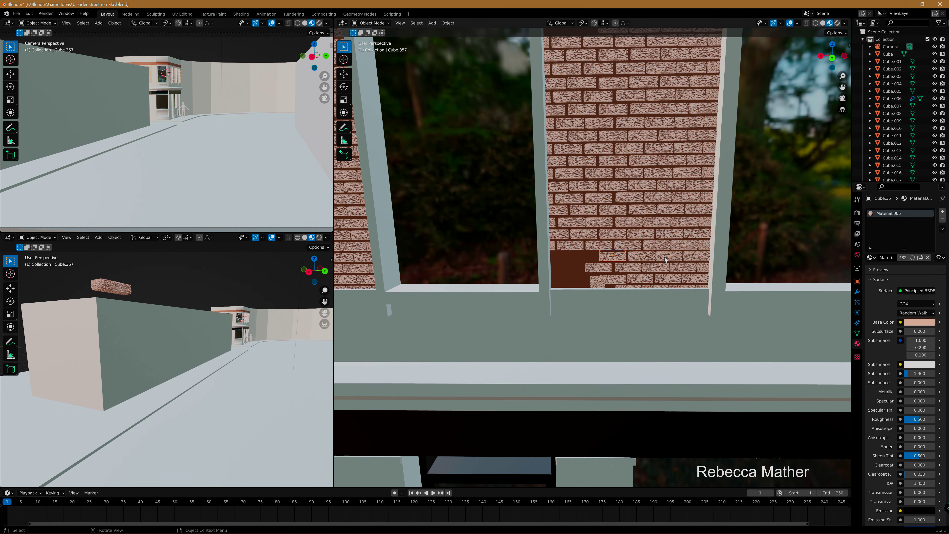
key(shift+d)
key(x)
click(589, 256)
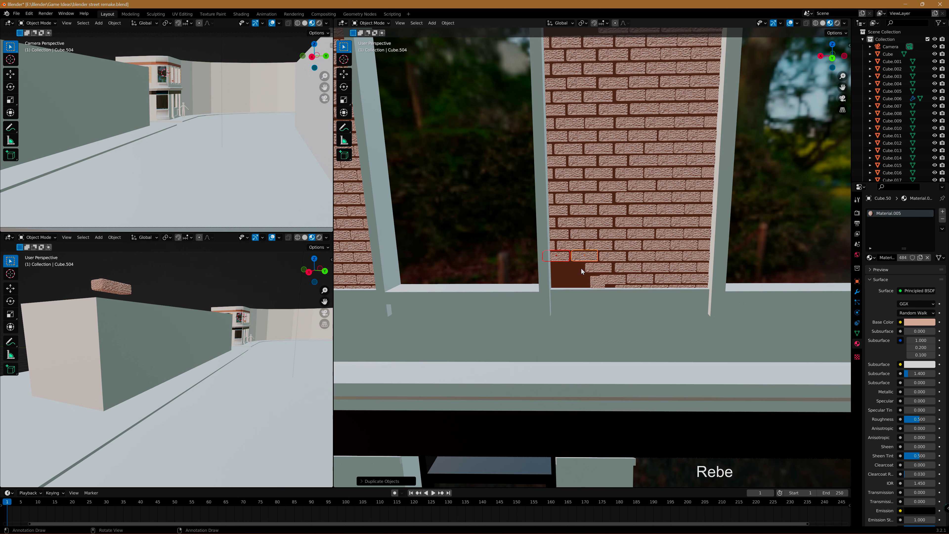
key(shift+d)
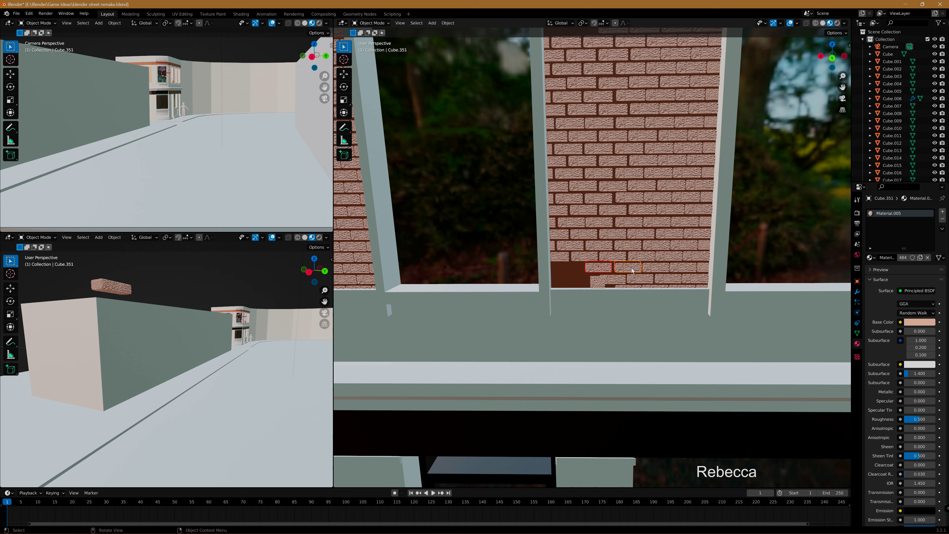
key(x)
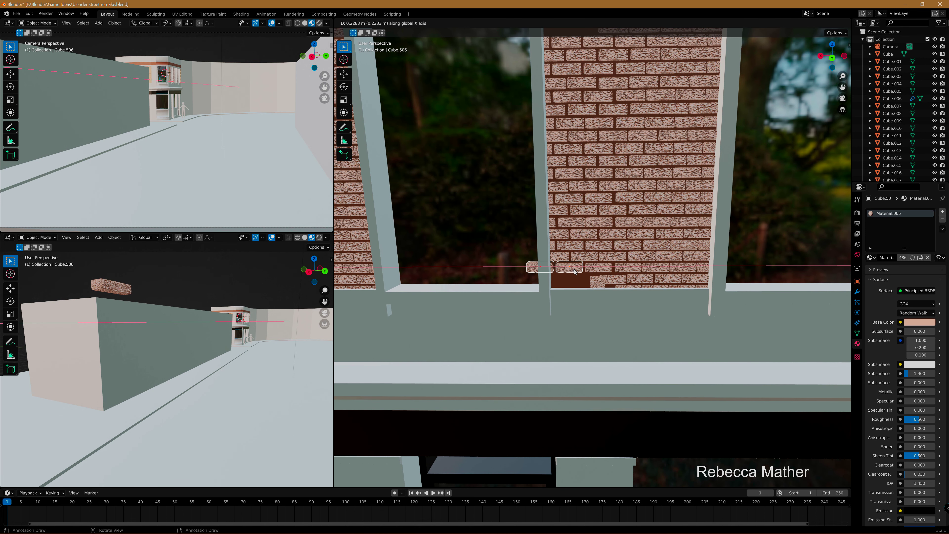
click(553, 274)
Narrow the leftmost bottom-row brick along X and slide it sideways.
click(538, 269)
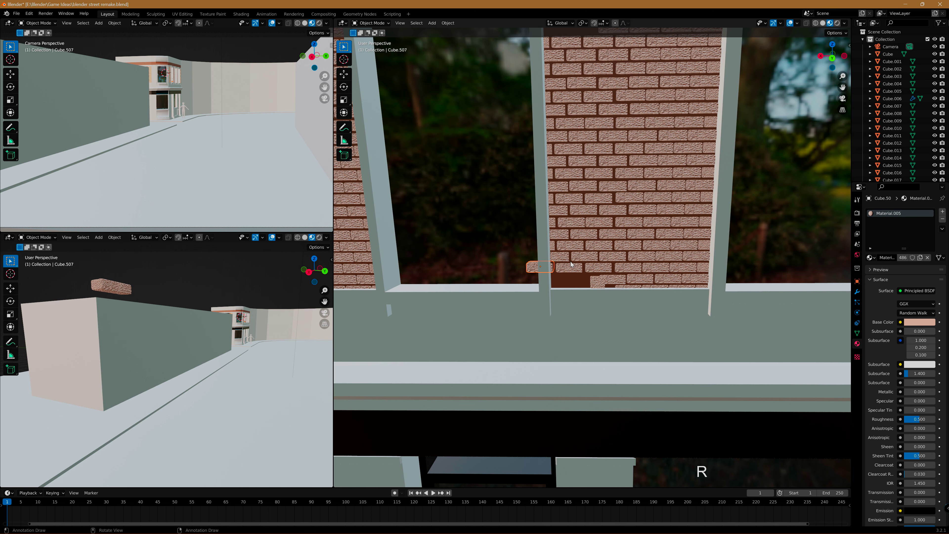
key(s)
key(x)
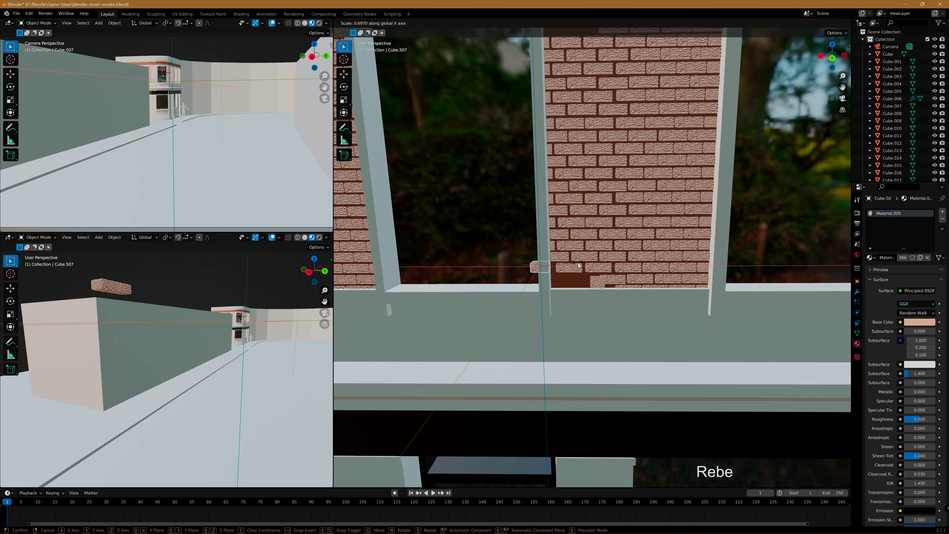
click(580, 262)
key(g)
key(x)
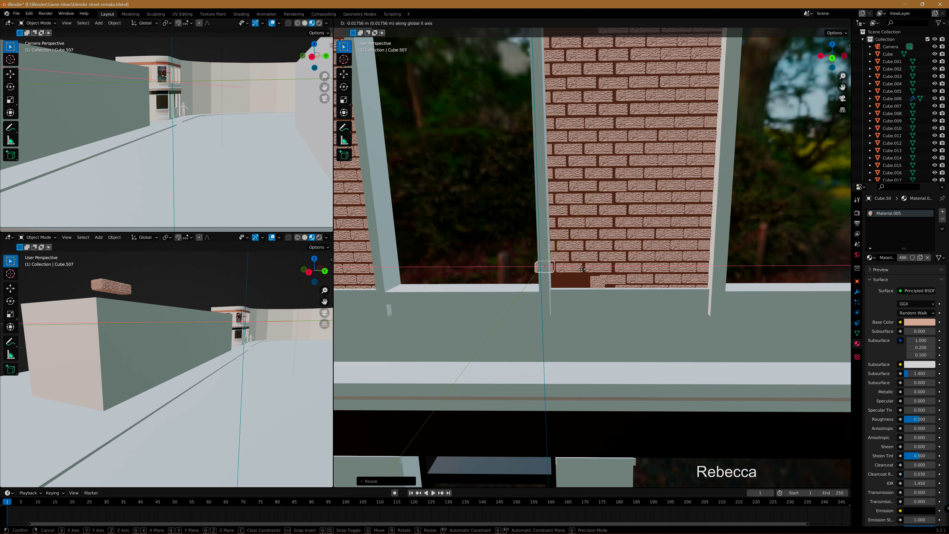
click(582, 269)
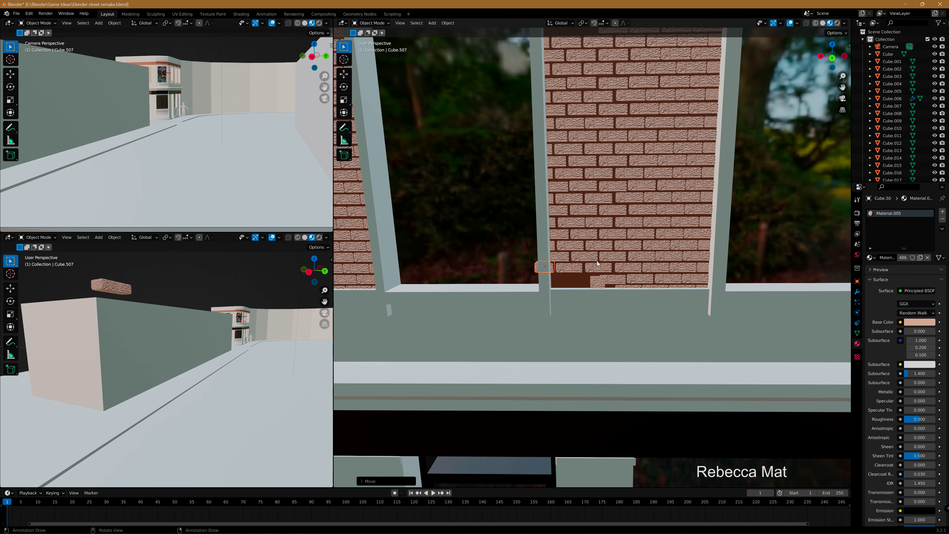
Shorten the small brick further and nudge it against the window frame.
key(s)
key(x)
click(588, 264)
key(g)
key(x)
click(586, 277)
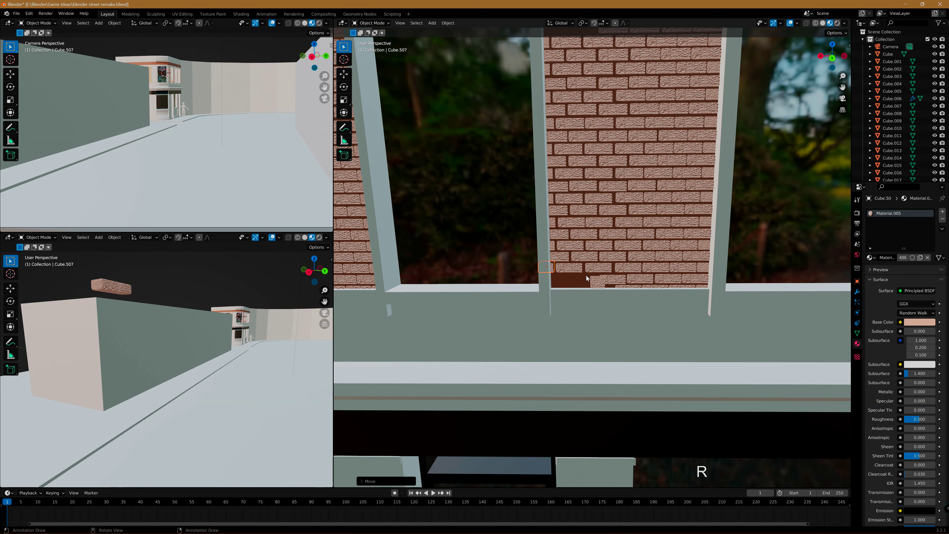
Select the two small edge brick pieces and shift them horizontally into place.
scroll(572, 287, up, 1)
middle_drag(573, 287, 542, 291)
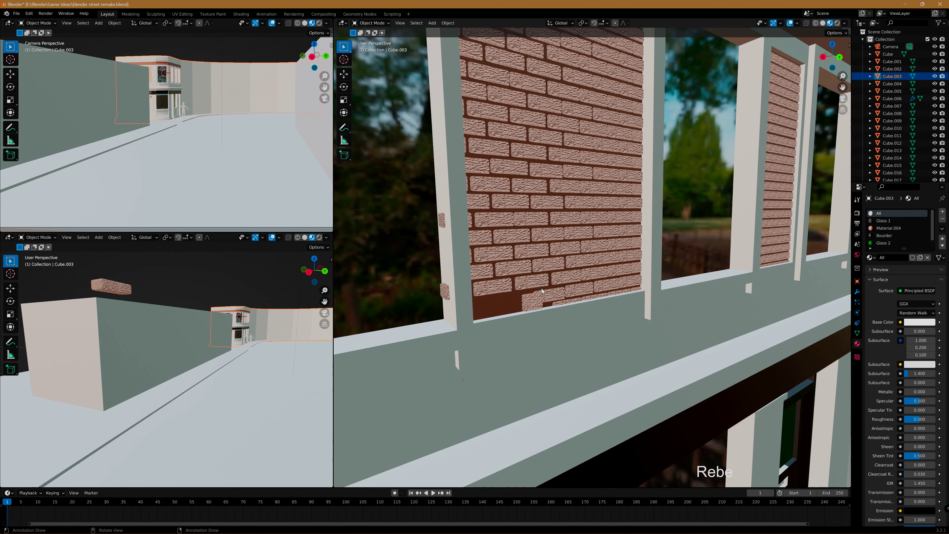
click(444, 220)
shift+click(445, 291)
middle_drag(465, 249, 510, 277)
key(g)
key(x)
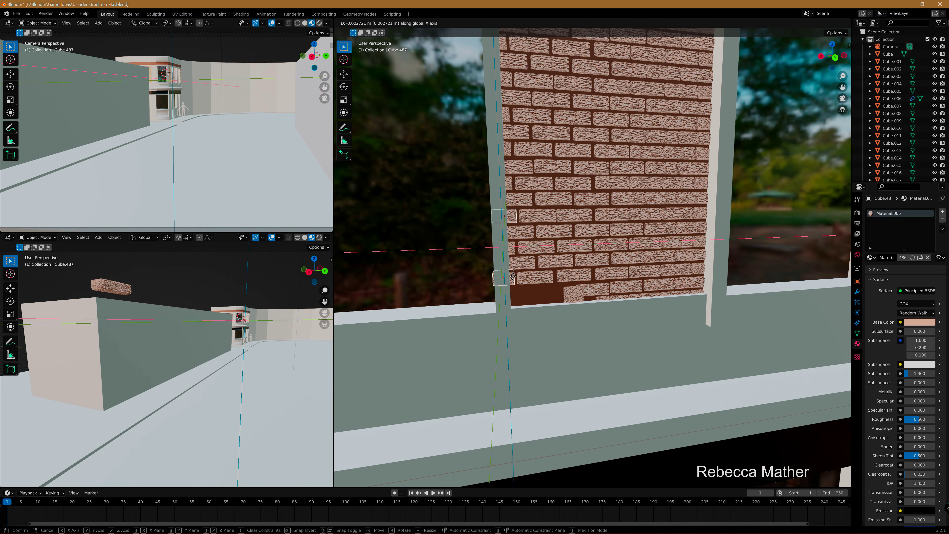
click(543, 277)
Discard an accidental extra duplicate of the edge brick.
mouse_move(515, 294)
middle_down()
mouse_move(500, 282)
mouse_move(462, 287)
middle_up()
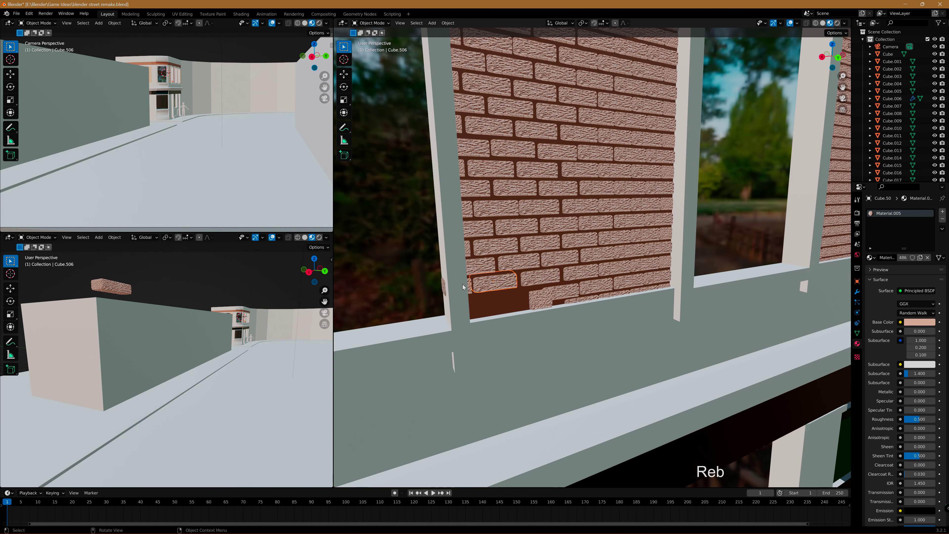
key(shift+d)
right_click(481, 292)
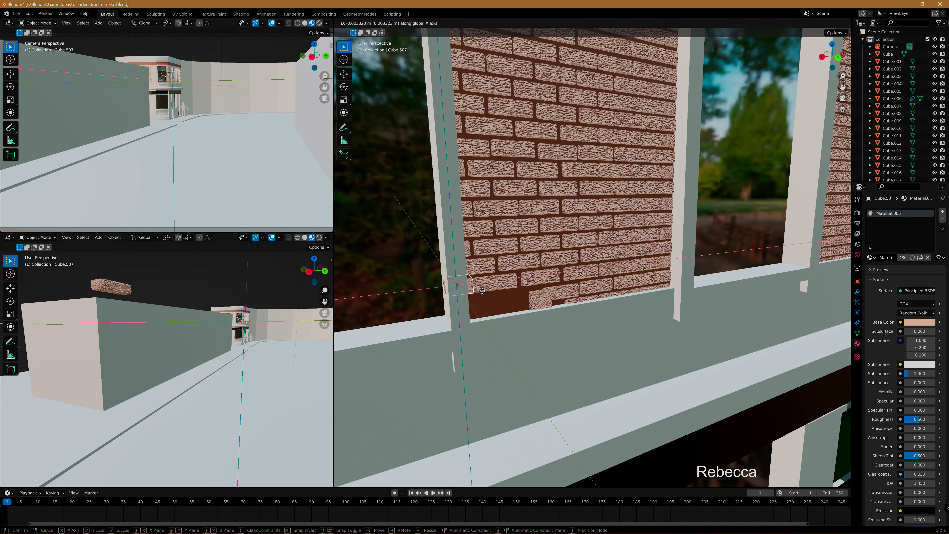
key(ctrl+z)
middle_drag(516, 303, 518, 290)
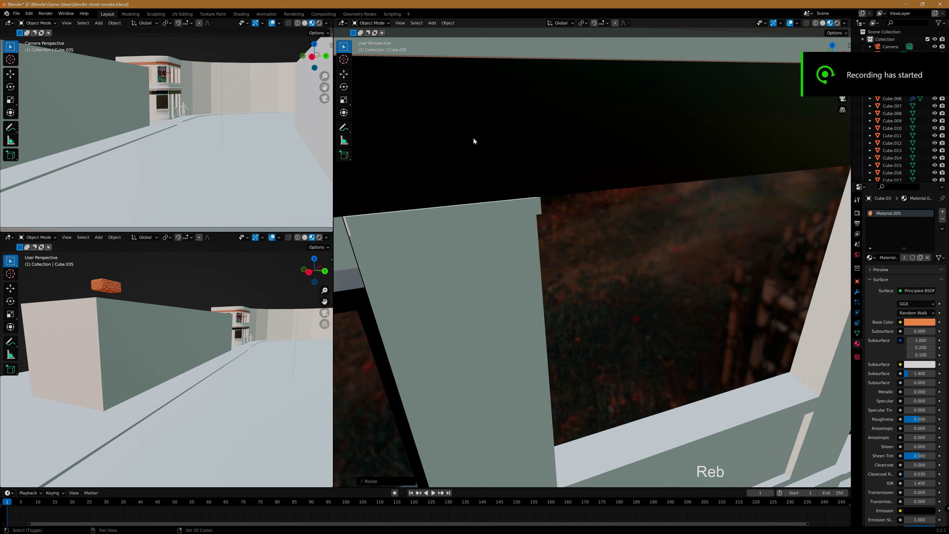
mouse_move(473, 138)
middle_down()
mouse_move(570, 183)
mouse_move(553, 166)
middle_up()
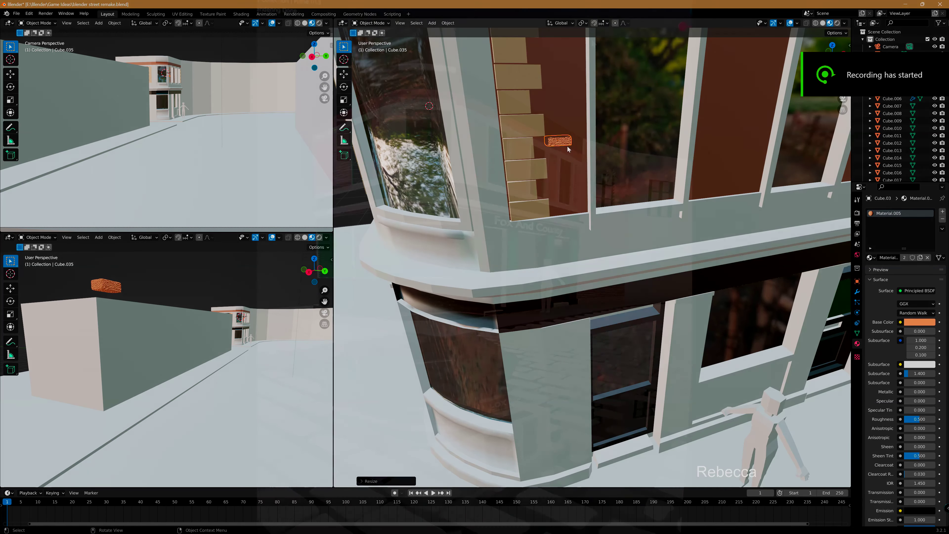